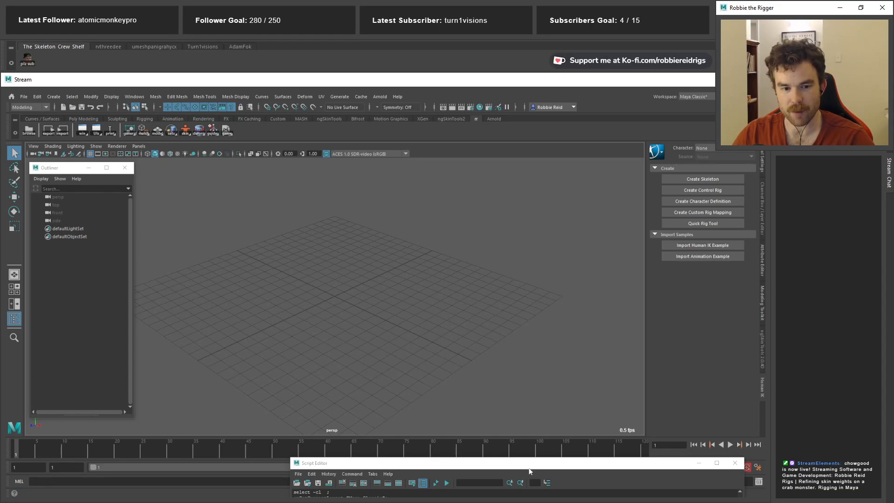
Clear the script history and run the crabMonsterA import, reload and CrabMonsterA().build() lines to rebuild the rig
{"action": "left_click_drag", "start_coordinate": [545, 471], "coordinate": [498, 304]}
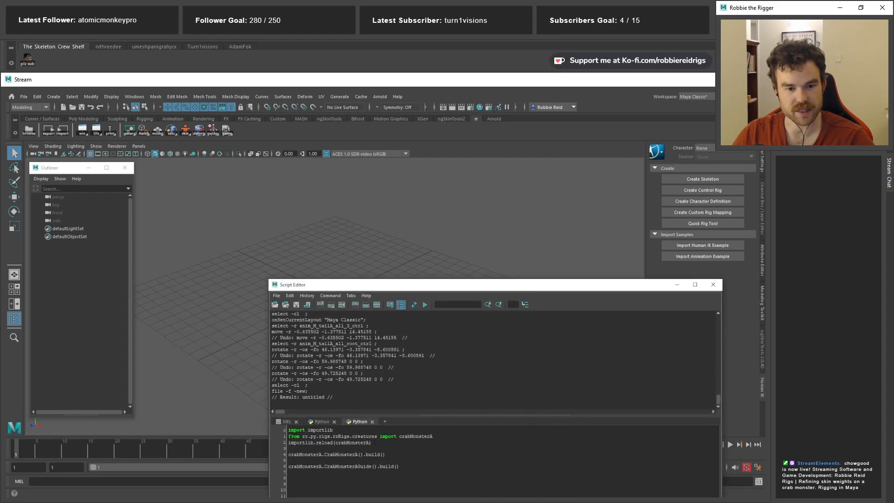
{"action": "left_click", "coordinate": [321, 304]}
{"action": "left_click_drag", "start_coordinate": [390, 454], "coordinate": [207, 398]}
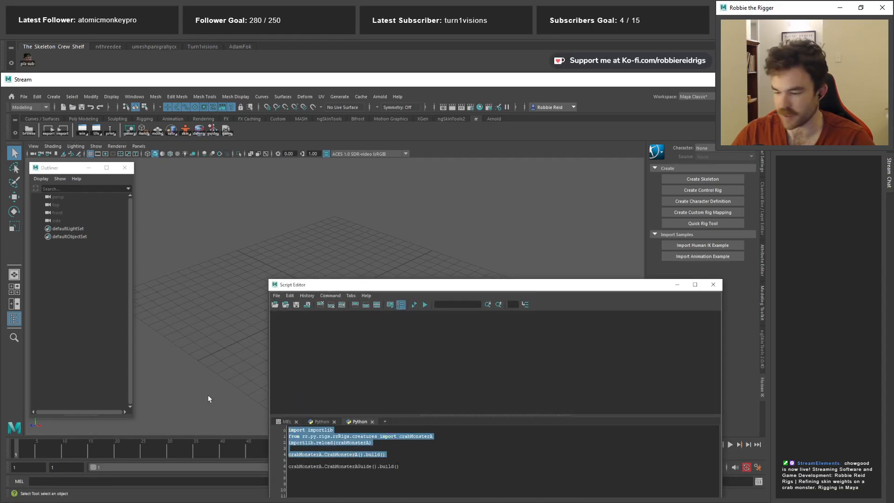
{"action": "key", "text": "ctrl+Return"}
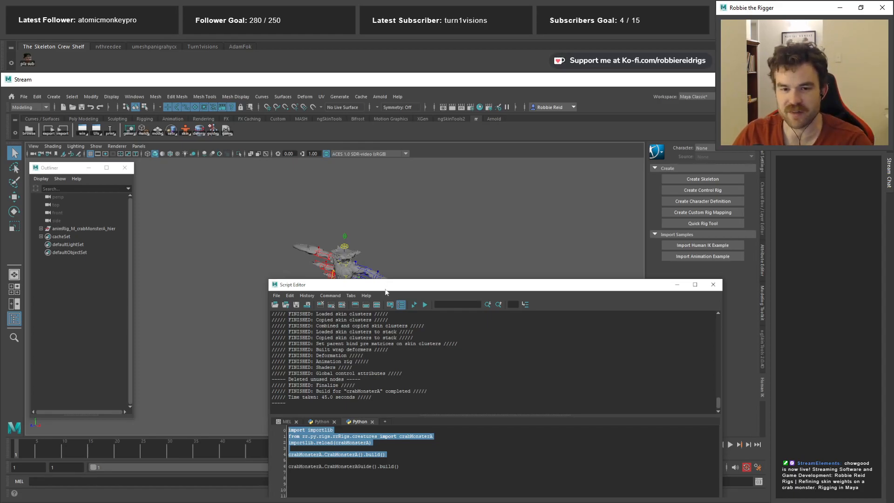
Examine the rebuilt crab monster rig from the front, side and back, including its arms, legs and tail
{"action": "left_click_drag", "start_coordinate": [385, 291], "coordinate": [408, 419]}
{"action": "right_click_drag", "start_coordinate": [346, 263], "coordinate": [393, 298], "text": "alt"}
{"action": "left_click_drag", "start_coordinate": [394, 298], "coordinate": [365, 285], "text": "alt"}
{"action": "right_click_drag", "start_coordinate": [364, 285], "coordinate": [409, 339], "text": "alt"}
{"action": "middle_click_drag", "start_coordinate": [410, 339], "coordinate": [326, 294], "text": "alt"}
{"action": "left_click_drag", "start_coordinate": [326, 294], "coordinate": [281, 295], "text": "alt"}
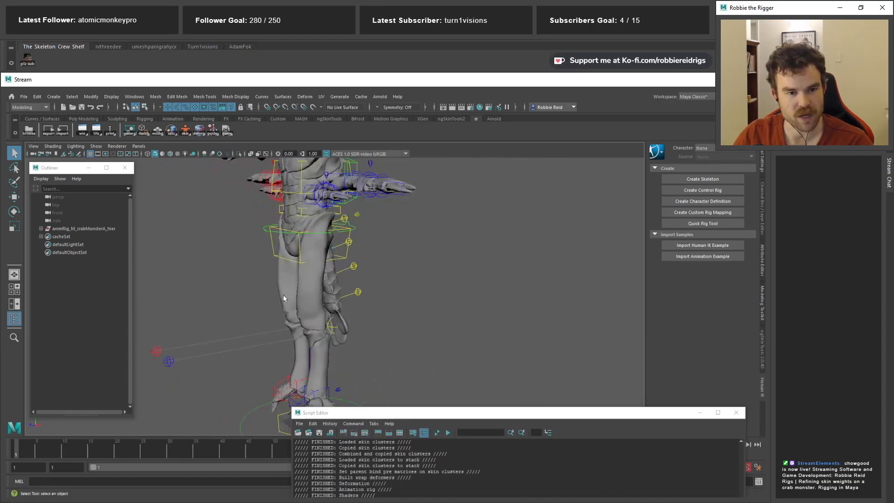
{"action": "left_click_drag", "start_coordinate": [387, 417], "coordinate": [391, 470]}
{"action": "left_click_drag", "start_coordinate": [394, 358], "coordinate": [362, 316], "text": "alt"}
{"action": "middle_click_drag", "start_coordinate": [362, 316], "coordinate": [387, 328], "text": "alt"}
{"action": "left_click_drag", "start_coordinate": [387, 328], "coordinate": [289, 315], "text": "alt"}
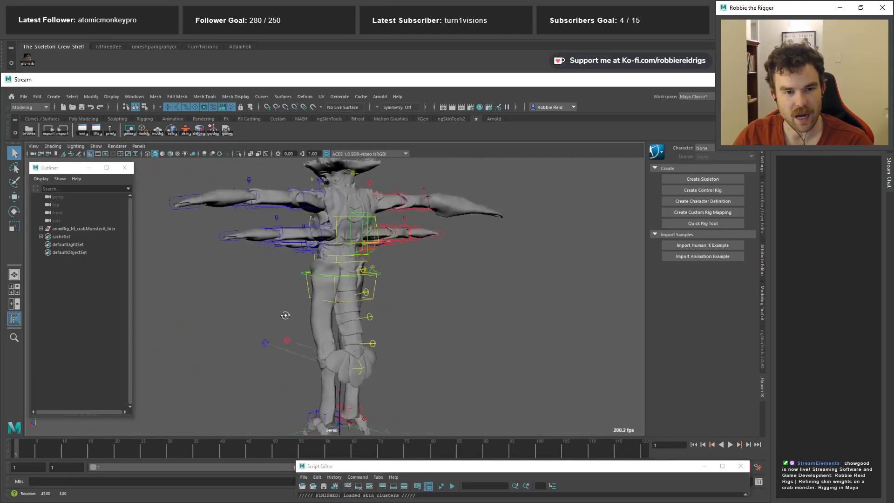
{"action": "middle_click_drag", "start_coordinate": [289, 315], "coordinate": [272, 282], "text": "alt"}
{"action": "right_click_drag", "start_coordinate": [272, 281], "coordinate": [368, 335], "text": "alt"}
{"action": "left_click_drag", "start_coordinate": [368, 334], "coordinate": [359, 206], "text": "alt"}
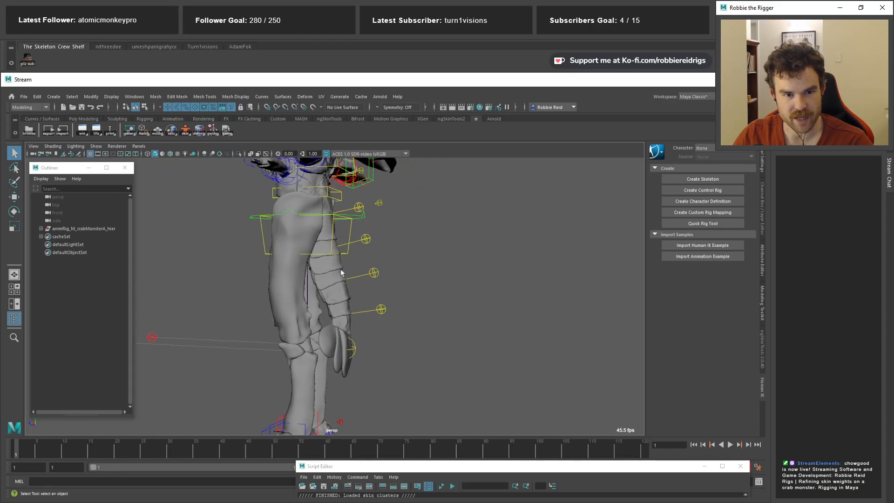
{"action": "left_click_drag", "start_coordinate": [344, 299], "coordinate": [371, 277], "text": "alt"}
{"action": "right_click_drag", "start_coordinate": [371, 277], "coordinate": [395, 270], "text": "alt"}
Pose the tail by rotating and moving its controls so it swings out behind the legs
{"action": "left_click", "coordinate": [393, 257]}
{"action": "left_click_drag", "start_coordinate": [406, 276], "coordinate": [404, 249], "text": "alt"}
{"action": "key", "text": "e"}
{"action": "left_click", "coordinate": [401, 246]}
{"action": "middle_click_drag", "start_coordinate": [401, 254], "coordinate": [362, 287], "text": "alt"}
{"action": "left_click_drag", "start_coordinate": [361, 297], "coordinate": [382, 285]}
{"action": "left_click", "coordinate": [384, 272]}
{"action": "right_click_drag", "start_coordinate": [383, 286], "coordinate": [419, 310], "text": "alt"}
{"action": "left_click_drag", "start_coordinate": [419, 309], "coordinate": [261, 266], "text": "alt"}
{"action": "left_click_drag", "start_coordinate": [339, 324], "coordinate": [413, 367], "text": "alt"}
{"action": "key", "text": "w"}
{"action": "left_click_drag", "start_coordinate": [500, 213], "coordinate": [534, 268]}
{"action": "left_click_drag", "start_coordinate": [369, 200], "coordinate": [387, 226]}
Try the Stretch Blend attribute on the tail settings control and return it to 0
{"action": "left_click", "coordinate": [763, 200]}
{"action": "left_click", "coordinate": [647, 188]}
{"action": "left_click", "coordinate": [647, 195]}
{"action": "middle_click_drag", "start_coordinate": [405, 243], "coordinate": [499, 276]}
{"action": "left_click_drag", "start_coordinate": [499, 276], "coordinate": [475, 278], "text": "alt"}
{"action": "middle_click_drag", "start_coordinate": [475, 278], "coordinate": [442, 285]}
{"action": "left_click_drag", "start_coordinate": [426, 293], "coordinate": [374, 269], "text": "alt"}
Select all the posed tail controls, reset their translate and rotate channels to 0, and deselect them
{"action": "left_click", "coordinate": [407, 303]}
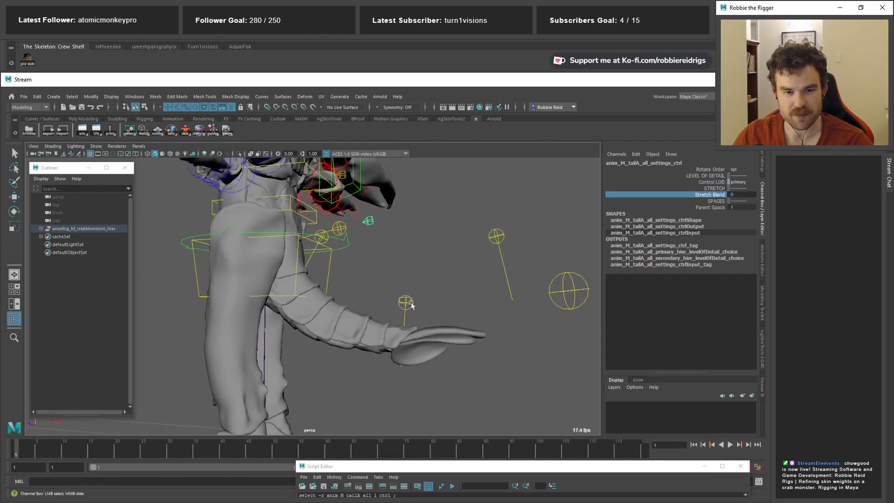
{"action": "left_click_drag", "start_coordinate": [408, 301], "coordinate": [411, 306]}
{"action": "left_click", "coordinate": [323, 235], "text": "shift"}
{"action": "left_click_drag", "start_coordinate": [490, 223], "coordinate": [597, 300], "text": "shift"}
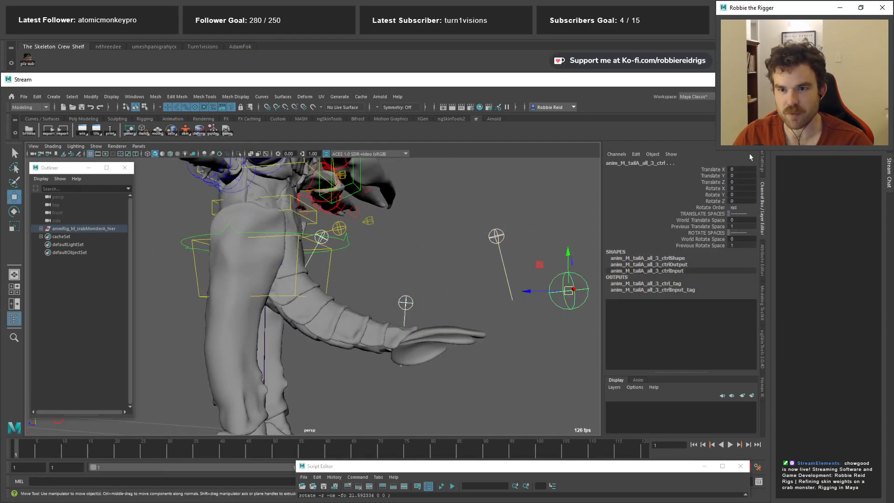
{"action": "left_click_drag", "start_coordinate": [744, 175], "coordinate": [743, 200]}
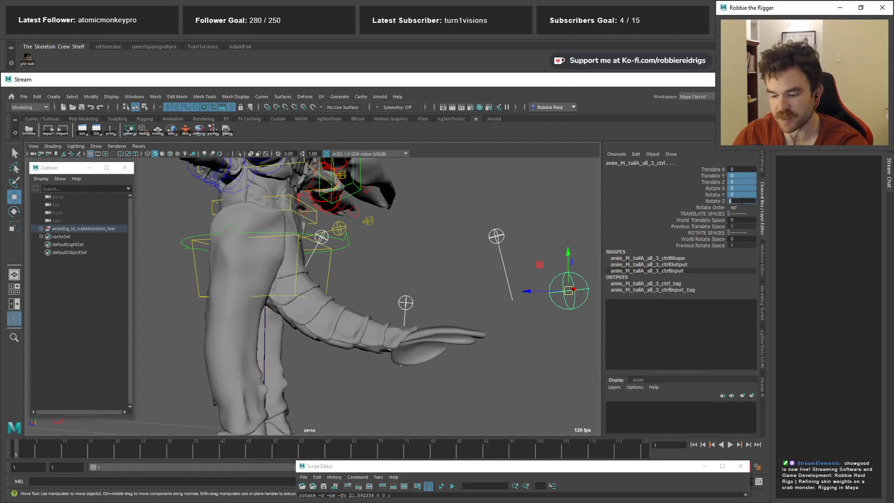
{"action": "key", "text": "Return"}
{"action": "left_click", "coordinate": [370, 334]}
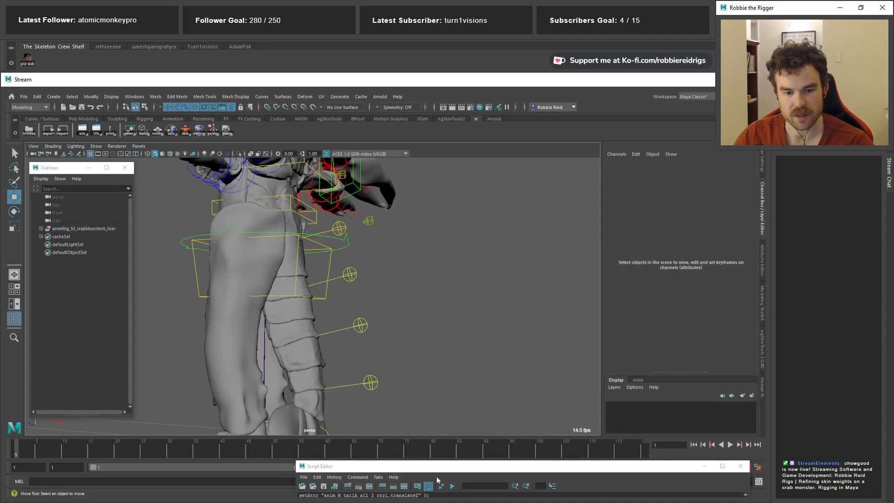
Open the crab_notes document, try the left eye control on the head, and undo the change
{"action": "left_click_drag", "start_coordinate": [763, 358], "coordinate": [536, 227]}
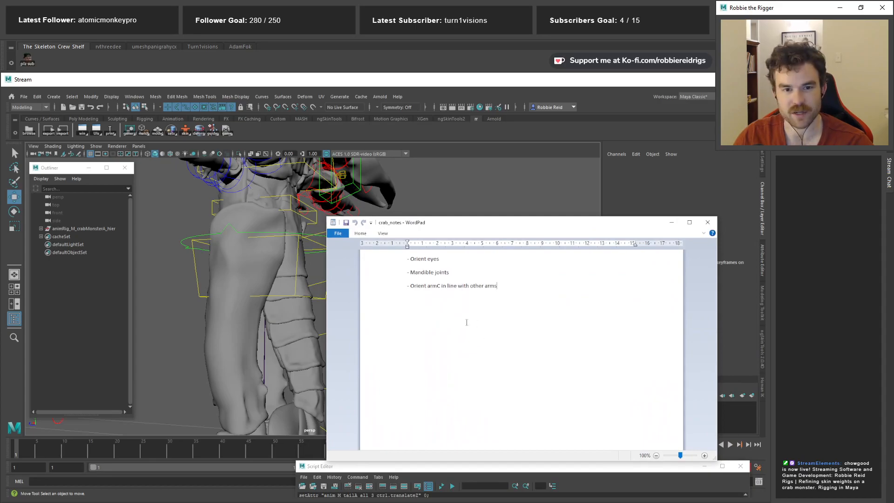
{"action": "left_click_drag", "start_coordinate": [269, 226], "coordinate": [457, 274], "text": "alt"}
{"action": "scroll", "coordinate": [406, 329], "scroll_direction": "up", "scroll_amount": 4}
{"action": "left_click", "coordinate": [438, 278]}
{"action": "key", "text": "ctrl+z"}
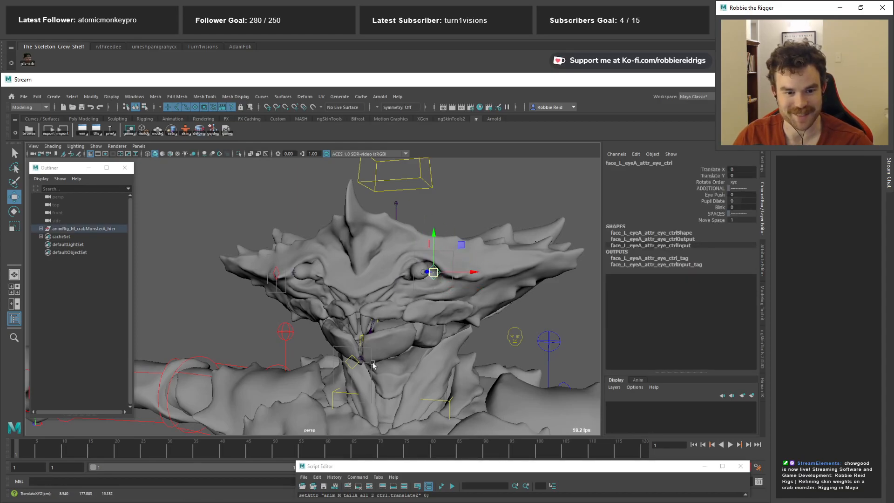
Switch to crab_notes in WordPad and mark "Orient eyes" as done with an X in place of its dash
{"action": "key", "text": "alt+Tab"}
{"action": "left_click", "coordinate": [409, 261]}
{"action": "key", "text": "BackSpace"}
{"action": "type", "text": "X Orient eyes"}
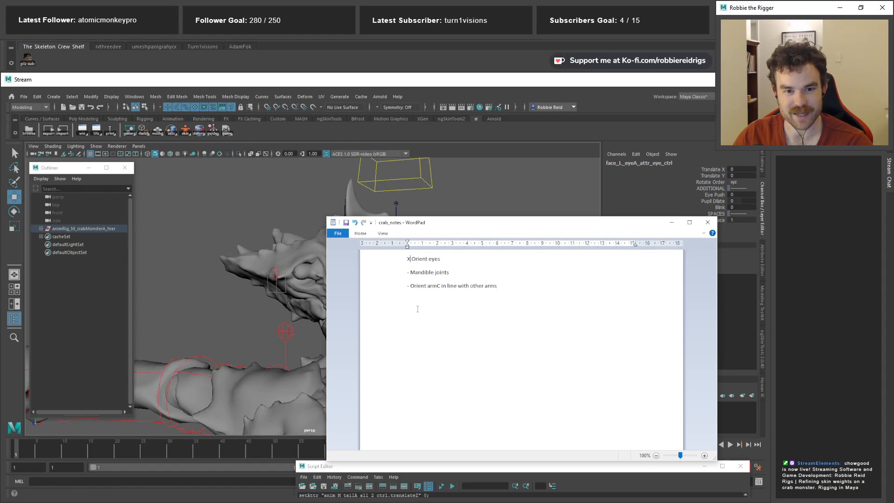
{"action": "left_click_drag", "start_coordinate": [430, 224], "coordinate": [444, 376]}
Show the joints through the head mesh, try moving the left mandible's base joint, and hide the joints again
{"action": "left_click_drag", "start_coordinate": [294, 254], "coordinate": [321, 246], "text": "alt"}
{"action": "middle_click_drag", "start_coordinate": [321, 247], "coordinate": [334, 212], "text": "alt"}
{"action": "left_click_drag", "start_coordinate": [378, 241], "coordinate": [366, 259], "text": "alt"}
{"action": "left_click", "coordinate": [266, 154]}
{"action": "left_click", "coordinate": [287, 248]}
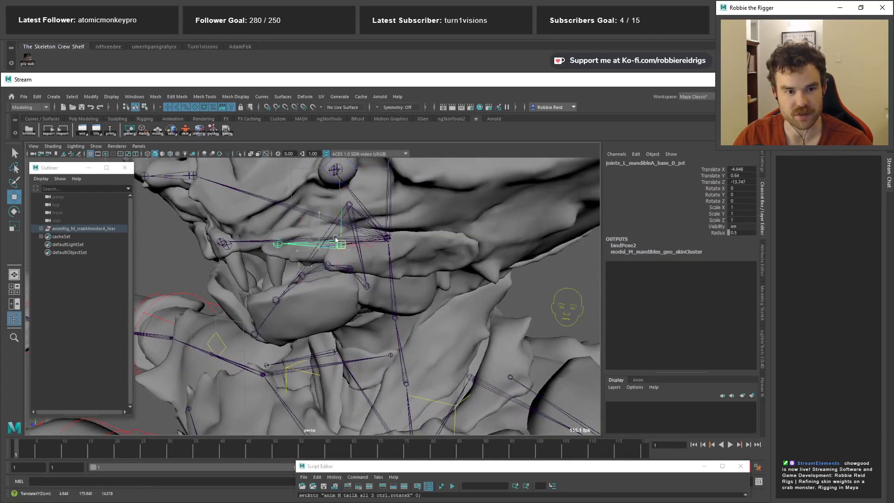
{"action": "left_click_drag", "start_coordinate": [344, 253], "coordinate": [367, 274], "text": "alt"}
{"action": "middle_click_drag", "start_coordinate": [367, 273], "coordinate": [306, 284], "text": "alt"}
{"action": "left_click_drag", "start_coordinate": [305, 284], "coordinate": [333, 280], "text": "alt"}
{"action": "right_click_drag", "start_coordinate": [333, 280], "coordinate": [310, 186], "text": "alt"}
{"action": "left_click", "coordinate": [267, 154]}
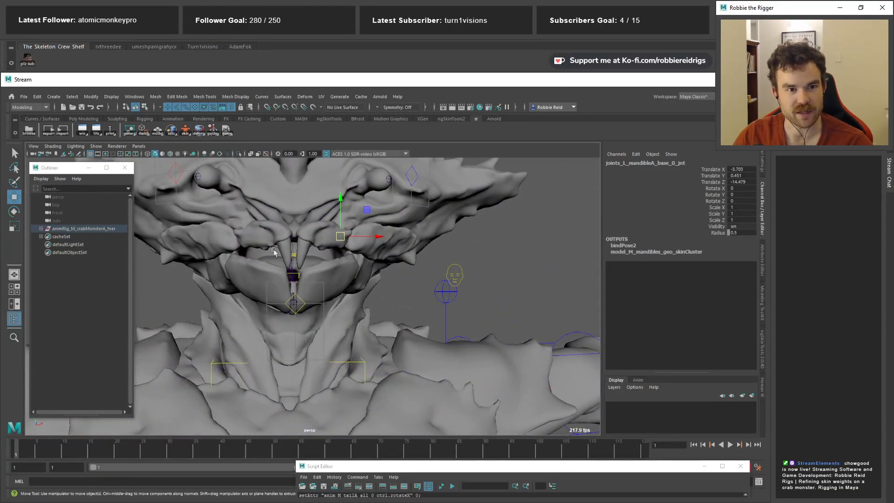
{"action": "left_click_drag", "start_coordinate": [293, 233], "coordinate": [307, 292], "text": "alt"}
{"action": "key", "text": "e"}
{"action": "key", "text": "ctrl+z"}
{"action": "key", "text": "w"}
Try raising the jaw control to 0.75 in Translate Y, undo it, and check the jaw from several angles
{"action": "left_click", "coordinate": [206, 313]}
{"action": "middle_click_drag", "start_coordinate": [205, 313], "coordinate": [238, 330], "text": "alt"}
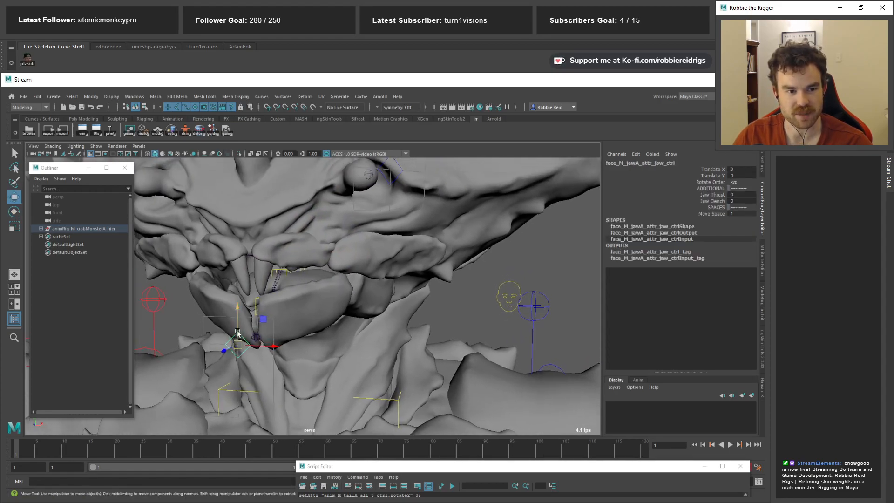
{"action": "left_click_drag", "start_coordinate": [236, 318], "coordinate": [239, 280]}
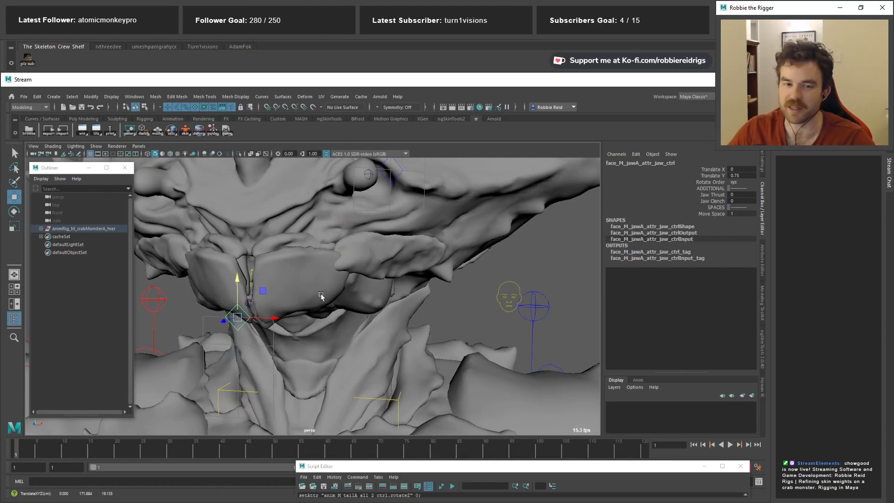
{"action": "key", "text": "ctrl+z"}
{"action": "left_click_drag", "start_coordinate": [320, 294], "coordinate": [293, 256], "text": "alt"}
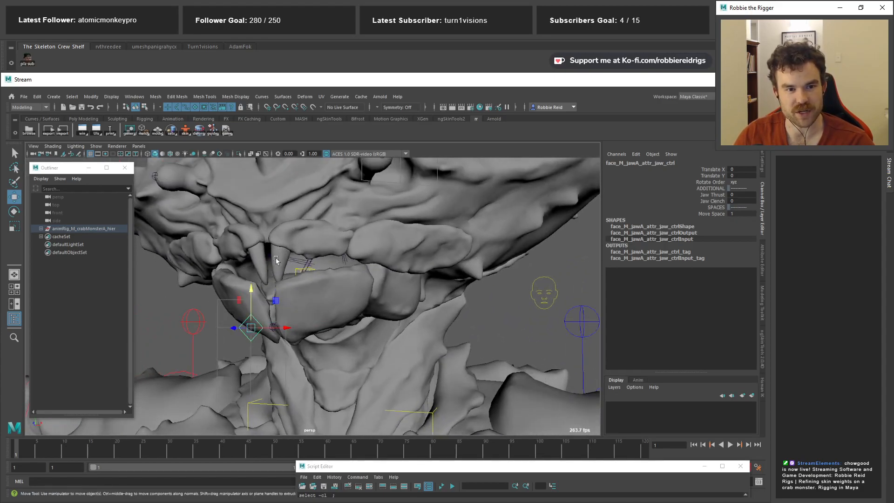
{"action": "left_click_drag", "start_coordinate": [350, 239], "coordinate": [385, 252], "text": "alt"}
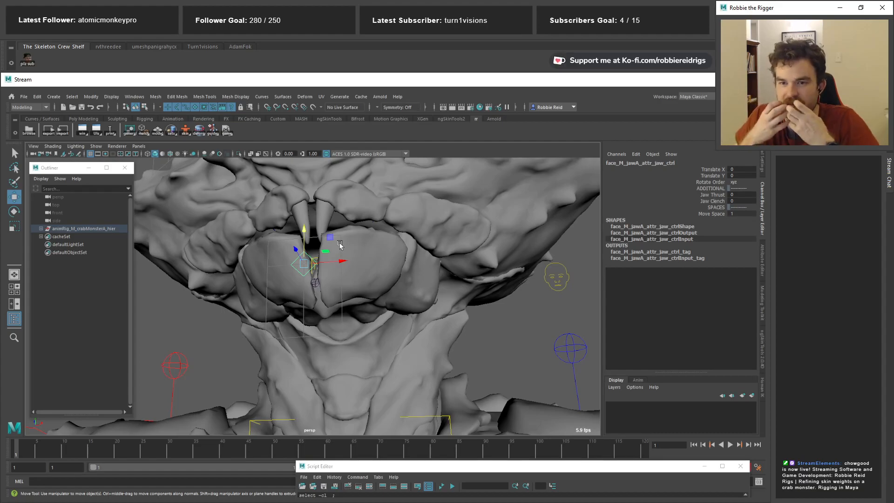
{"action": "left_click_drag", "start_coordinate": [340, 245], "coordinate": [373, 327], "text": "alt"}
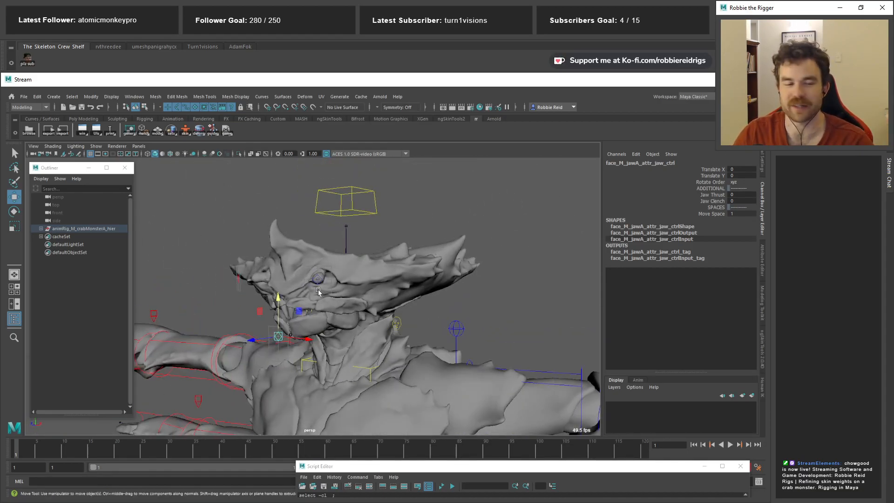
{"action": "middle_click_drag", "start_coordinate": [369, 312], "coordinate": [353, 292], "text": "alt"}
{"action": "mouse_move", "coordinate": [353, 292]}
{"action": "left_mouse_down", "text": "alt"}
{"action": "mouse_move", "coordinate": [381, 294]}
{"action": "mouse_move", "coordinate": [349, 294]}
{"action": "left_mouse_up", "text": "alt"}
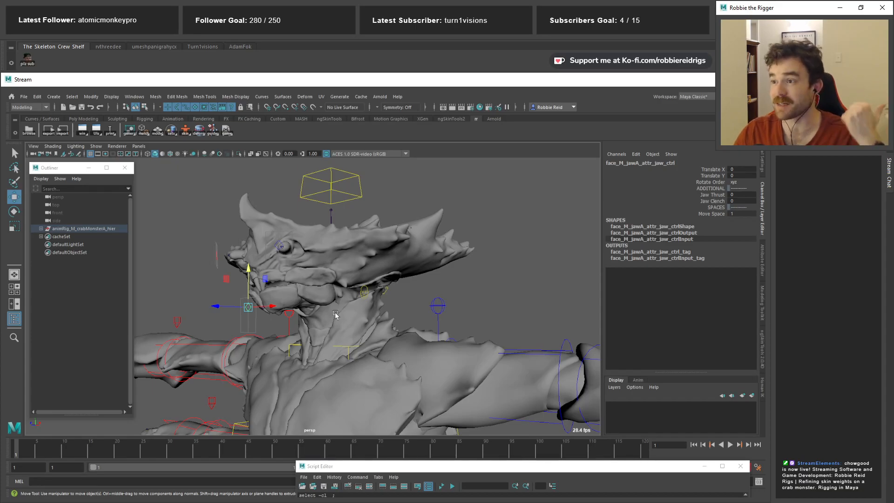
{"action": "mouse_move", "coordinate": [395, 310]}
{"action": "left_mouse_down", "text": "alt"}
{"action": "mouse_move", "coordinate": [441, 309]}
{"action": "mouse_move", "coordinate": [269, 317]}
{"action": "mouse_move", "coordinate": [390, 309]}
{"action": "left_mouse_up", "text": "alt"}
{"action": "middle_click_drag", "start_coordinate": [389, 309], "coordinate": [425, 309], "text": "alt"}
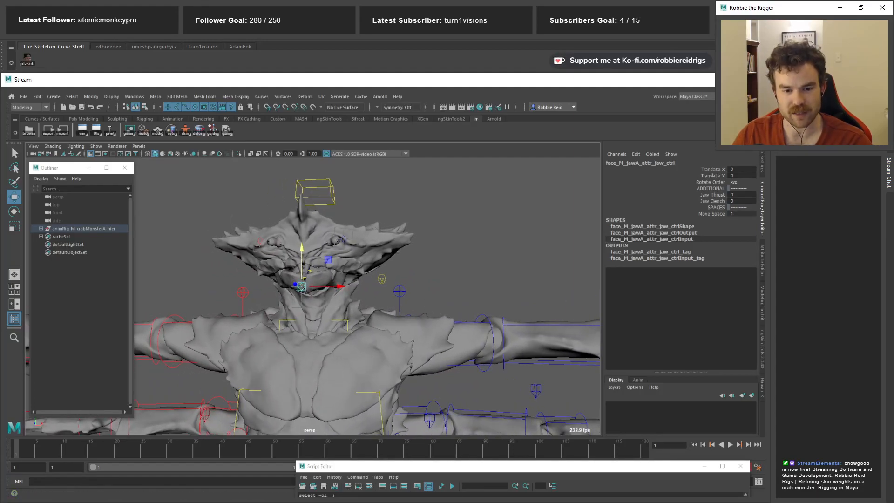
In crab_notes in WordPad, mark "Mandible joints" with an X and add the items "Mandible controls" and "More mandible joints"
{"action": "key", "text": "alt+Tab"}
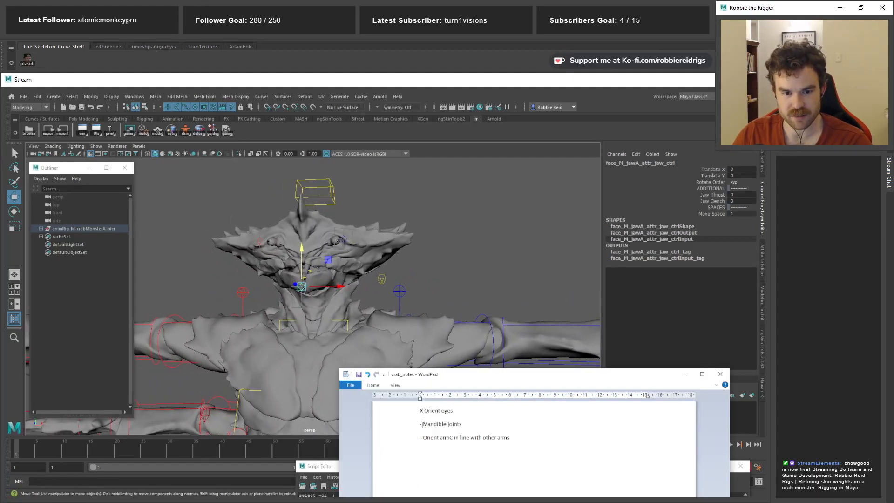
{"action": "key", "text": "Return"}
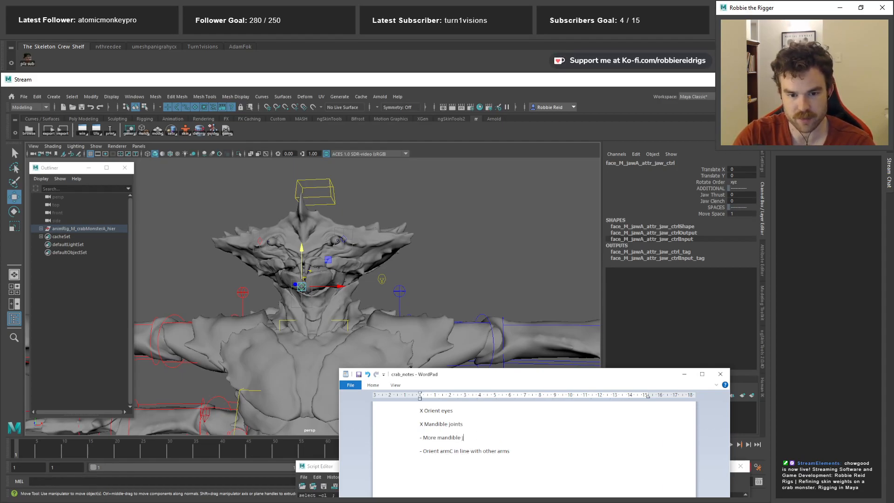
{"action": "key", "text": "Return"}
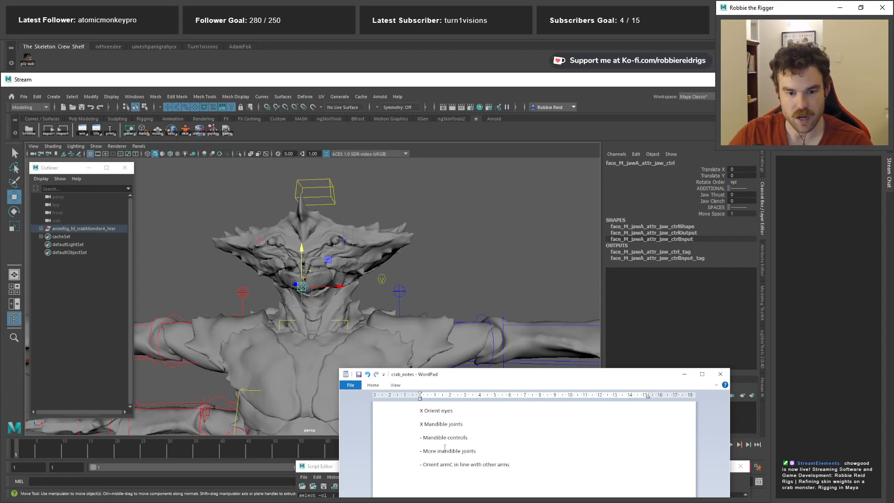
Move "Orient armC in line with other arms" directly below "Mandible joints" and mark it done with an X
{"action": "triple_click", "coordinate": [498, 460]}
{"action": "key", "text": "BackSpace"}
{"action": "key", "text": "ctrl+z"}
{"action": "left_click", "coordinate": [417, 438]}
{"action": "left_click", "coordinate": [428, 444]}
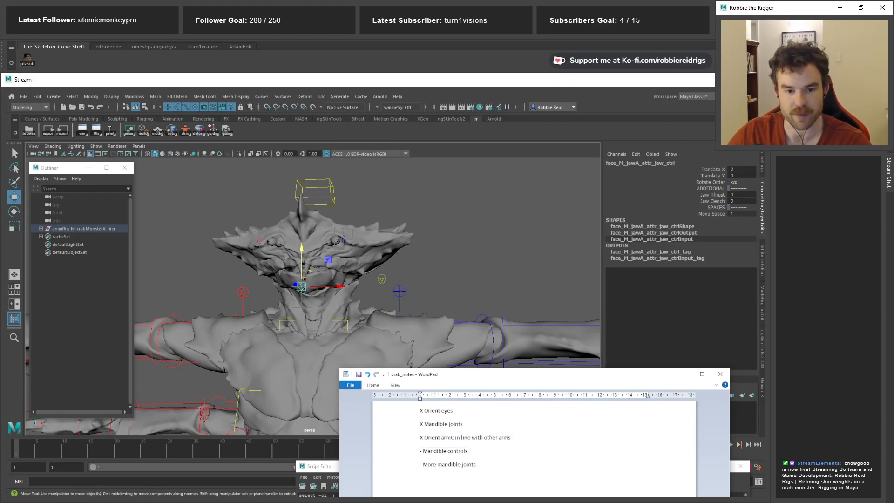
{"action": "left_click_drag", "start_coordinate": [431, 378], "coordinate": [469, 481]}
Rotate the left arm C FK wrist control to about -83.6 degrees in Y
{"action": "middle_click_drag", "start_coordinate": [476, 378], "coordinate": [499, 218], "text": "alt"}
{"action": "right_click_drag", "start_coordinate": [499, 218], "coordinate": [425, 276], "text": "alt"}
{"action": "left_click_drag", "start_coordinate": [425, 275], "coordinate": [369, 333], "text": "alt"}
{"action": "right_click_drag", "start_coordinate": [369, 332], "coordinate": [431, 368], "text": "alt"}
{"action": "middle_click_drag", "start_coordinate": [430, 367], "coordinate": [373, 405], "text": "alt"}
{"action": "left_click_drag", "start_coordinate": [373, 404], "coordinate": [342, 369], "text": "alt"}
{"action": "left_click", "coordinate": [306, 336]}
{"action": "left_click_drag", "start_coordinate": [307, 339], "coordinate": [277, 273], "text": "alt"}
{"action": "key", "text": "e"}
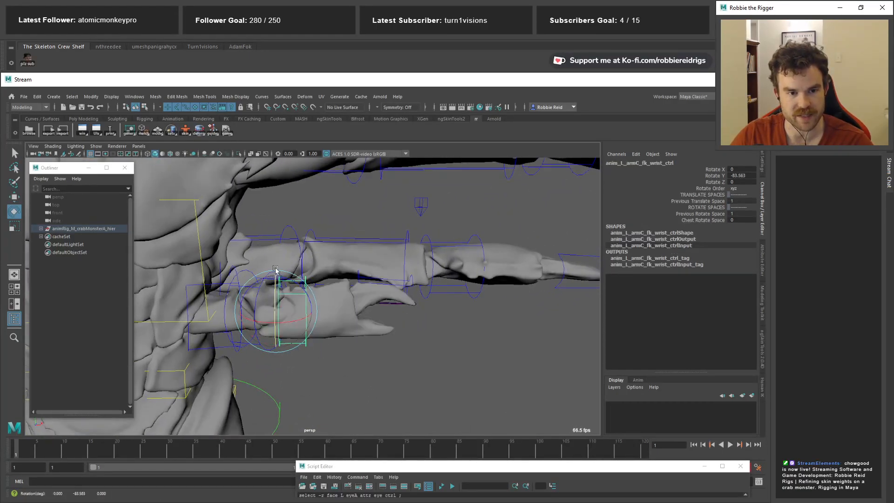
Compare the bent arm C wrist with the other arms and undo the wrist rotation
{"action": "right_click_drag", "start_coordinate": [413, 296], "coordinate": [375, 298], "text": "alt"}
{"action": "middle_click_drag", "start_coordinate": [376, 298], "coordinate": [368, 320], "text": "alt"}
{"action": "left_click_drag", "start_coordinate": [499, 237], "coordinate": [451, 257], "text": "alt"}
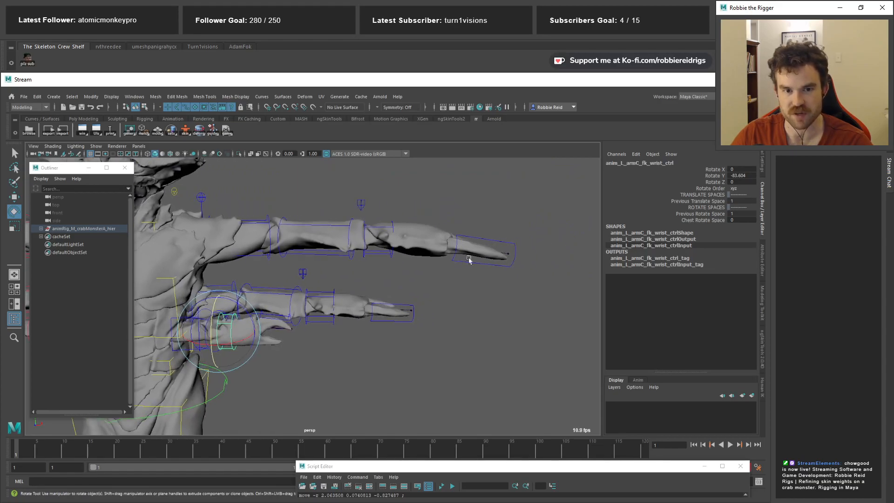
{"action": "left_click_drag", "start_coordinate": [411, 348], "coordinate": [292, 261], "text": "alt"}
{"action": "left_click_drag", "start_coordinate": [383, 236], "coordinate": [373, 300], "text": "alt"}
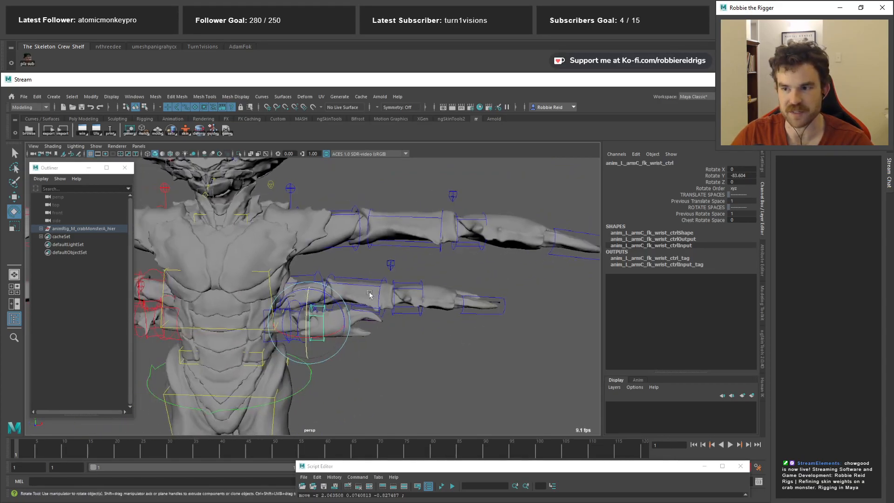
{"action": "right_click_drag", "start_coordinate": [373, 300], "coordinate": [424, 347], "text": "alt"}
{"action": "key", "text": "ctrl+z"}
Try rotating the left arm A FK wrist control to about -122 degrees in Y and undo it
{"action": "left_click_drag", "start_coordinate": [380, 353], "coordinate": [447, 263], "text": "alt"}
{"action": "left_click", "coordinate": [443, 361]}
{"action": "left_click", "coordinate": [447, 263]}
{"action": "middle_click_drag", "start_coordinate": [447, 263], "coordinate": [406, 295], "text": "alt"}
{"action": "left_click", "coordinate": [520, 299]}
{"action": "middle_click_drag", "start_coordinate": [519, 299], "coordinate": [471, 300], "text": "alt"}
{"action": "left_click_drag", "start_coordinate": [443, 248], "coordinate": [399, 300]}
{"action": "key", "text": "ctrl+z"}
{"action": "left_click_drag", "start_coordinate": [432, 304], "coordinate": [353, 267], "text": "alt"}
{"action": "left_click_drag", "start_coordinate": [415, 251], "coordinate": [283, 282], "text": "alt"}
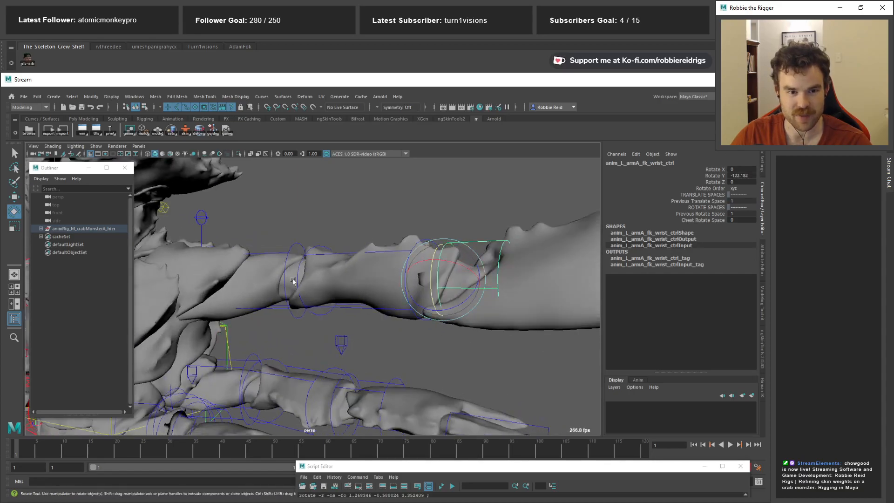
{"action": "key", "text": "ctrl+z"}
{"action": "key", "text": "ctrl+z"}
Try twisting the left arm A FK wrist control to about -215.7, -81.8 and 236.3 degrees in X, Y and Z, and undo it
{"action": "left_click_drag", "start_coordinate": [408, 224], "coordinate": [442, 240], "text": "alt"}
{"action": "left_click_drag", "start_coordinate": [458, 284], "coordinate": [471, 254]}
{"action": "middle_click_drag", "start_coordinate": [527, 295], "coordinate": [460, 291], "text": "alt"}
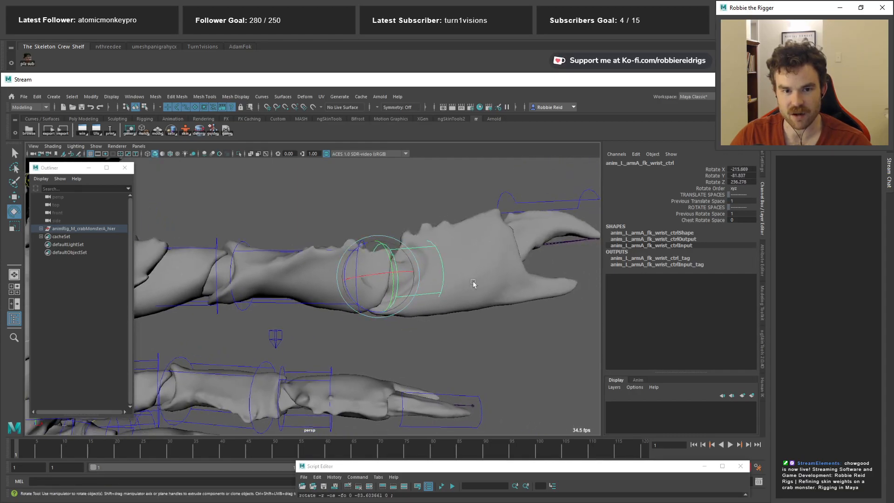
{"action": "left_click_drag", "start_coordinate": [459, 291], "coordinate": [397, 247], "text": "alt"}
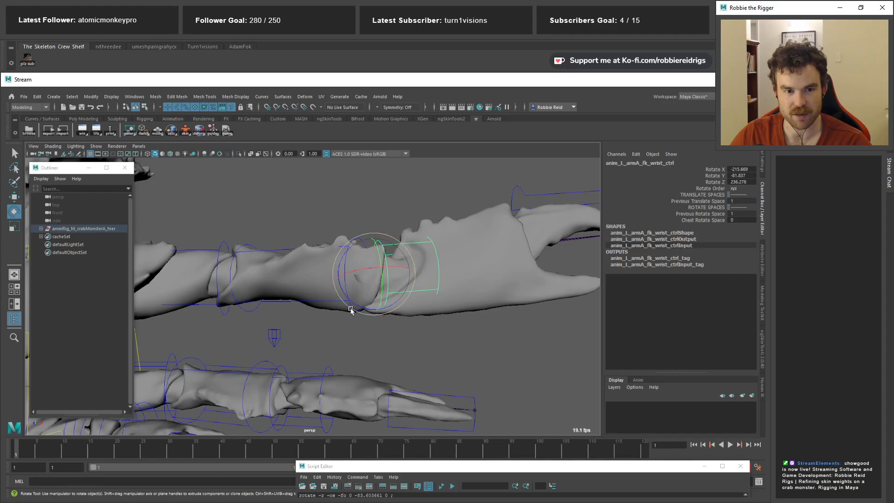
{"action": "key", "text": "ctrl+z"}
{"action": "key", "text": "ctrl+z"}
{"action": "key", "text": "ctrl+z"}
Try bending the left arm A FK wrist to about -83.7, -52.5 and 99.2 degrees and other angles, undoing the rotations
{"action": "mouse_move", "coordinate": [399, 280]}
{"action": "left_mouse_down"}
{"action": "mouse_move", "coordinate": [393, 292]}
{"action": "mouse_move", "coordinate": [384, 276]}
{"action": "left_mouse_up"}
{"action": "scroll", "coordinate": [394, 255], "scroll_direction": "up", "scroll_amount": 1}
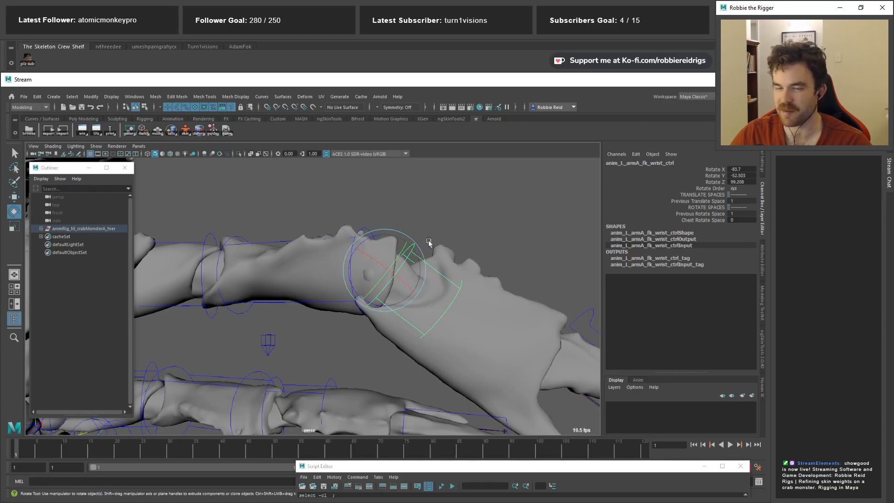
{"action": "left_click_drag", "start_coordinate": [397, 310], "coordinate": [423, 256], "text": "alt"}
{"action": "left_click_drag", "start_coordinate": [422, 256], "coordinate": [440, 293], "text": "alt"}
{"action": "key", "text": "ctrl+z"}
{"action": "key", "text": "ctrl+z"}
{"action": "key", "text": "ctrl+z"}
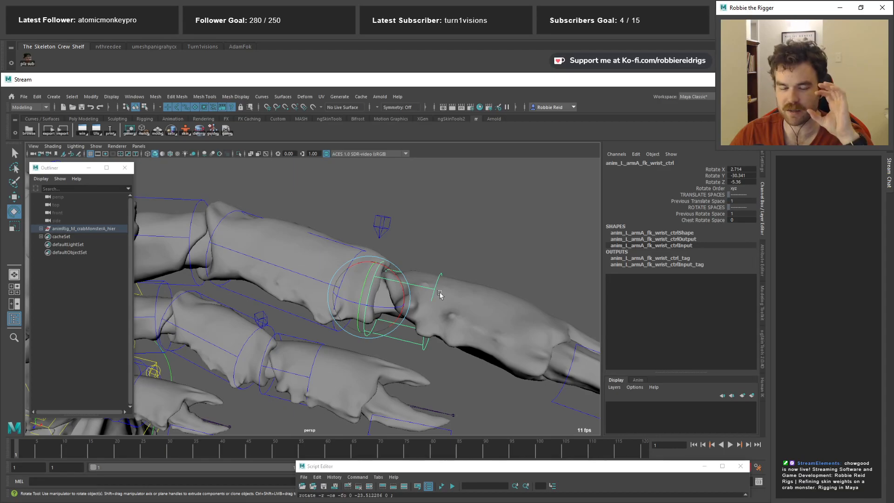
{"action": "left_click_drag", "start_coordinate": [419, 298], "coordinate": [437, 279], "text": "alt"}
{"action": "key", "text": "ctrl+z"}
{"action": "key", "text": "ctrl+z"}
Deselect the wrist control, switch to crab_notes in WordPad, and add the item "Explore wrist deformation"
{"action": "left_click", "coordinate": [433, 331]}
{"action": "middle_click_drag", "start_coordinate": [433, 331], "coordinate": [507, 326], "text": "alt"}
{"action": "right_click_drag", "start_coordinate": [508, 326], "coordinate": [353, 288], "text": "alt"}
{"action": "left_click_drag", "start_coordinate": [353, 286], "coordinate": [395, 325], "text": "alt"}
{"action": "middle_click_drag", "start_coordinate": [395, 325], "coordinate": [355, 222], "text": "alt"}
{"action": "left_click", "coordinate": [400, 501]}
{"action": "right_click", "coordinate": [401, 501]}
{"action": "left_click", "coordinate": [475, 445]}
{"action": "left_click_drag", "start_coordinate": [475, 443], "coordinate": [447, 238]}
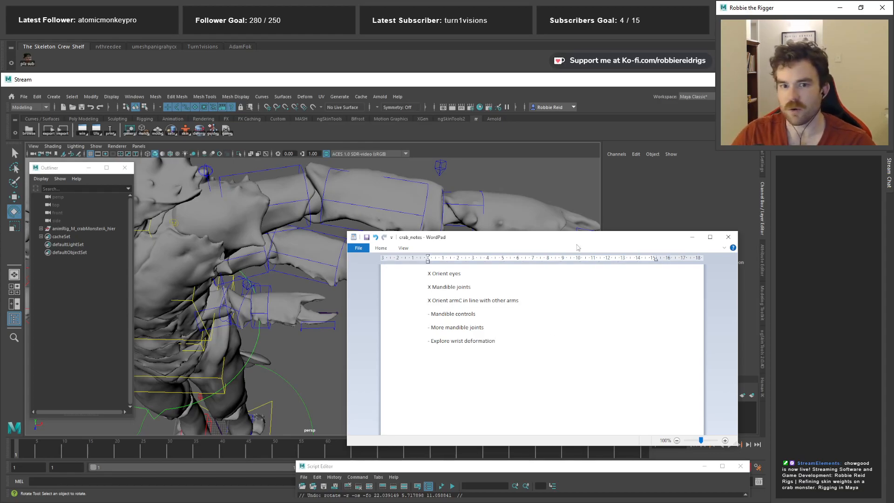
Move the notes aside, try rotating the left arm A FK elbow control to about -54.2 degrees in X, and undo it
{"action": "left_click_drag", "start_coordinate": [577, 247], "coordinate": [559, 399]}
{"action": "left_click", "coordinate": [414, 248]}
{"action": "left_click", "coordinate": [420, 245]}
{"action": "left_click_drag", "start_coordinate": [420, 246], "coordinate": [368, 321], "text": "alt"}
{"action": "left_click_drag", "start_coordinate": [429, 334], "coordinate": [452, 308], "text": "alt"}
{"action": "left_click_drag", "start_coordinate": [330, 337], "coordinate": [245, 304]}
{"action": "left_click_drag", "start_coordinate": [244, 304], "coordinate": [200, 292], "text": "alt"}
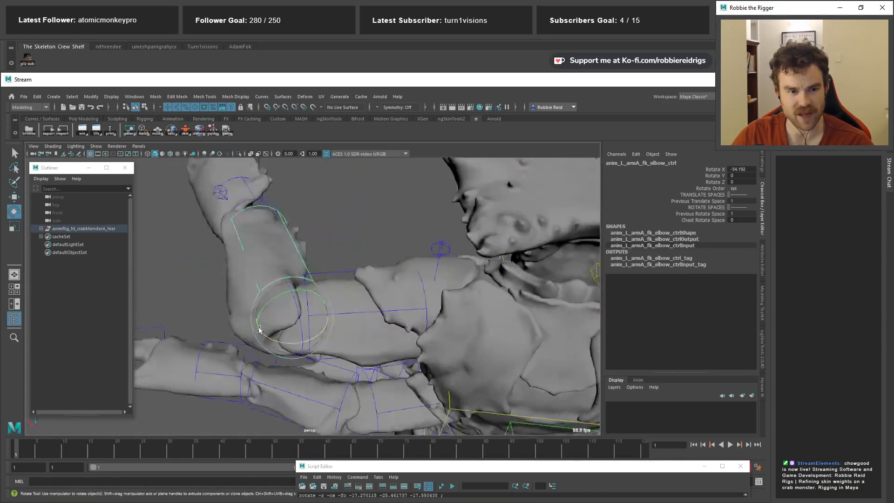
{"action": "key", "text": "ctrl+z"}
Try bending the left arm A FK elbow to about -72, -28.5 and 15.1 degrees and other angles, undoing each rotation
{"action": "middle_click_drag", "start_coordinate": [221, 307], "coordinate": [289, 286], "text": "alt"}
{"action": "left_click_drag", "start_coordinate": [375, 321], "coordinate": [338, 329]}
{"action": "key", "text": "ctrl+z"}
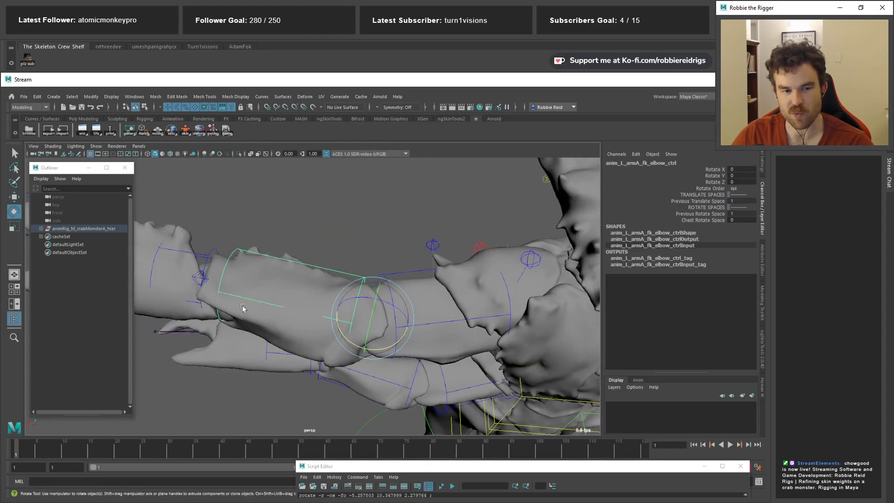
{"action": "left_click_drag", "start_coordinate": [380, 343], "coordinate": [321, 305]}
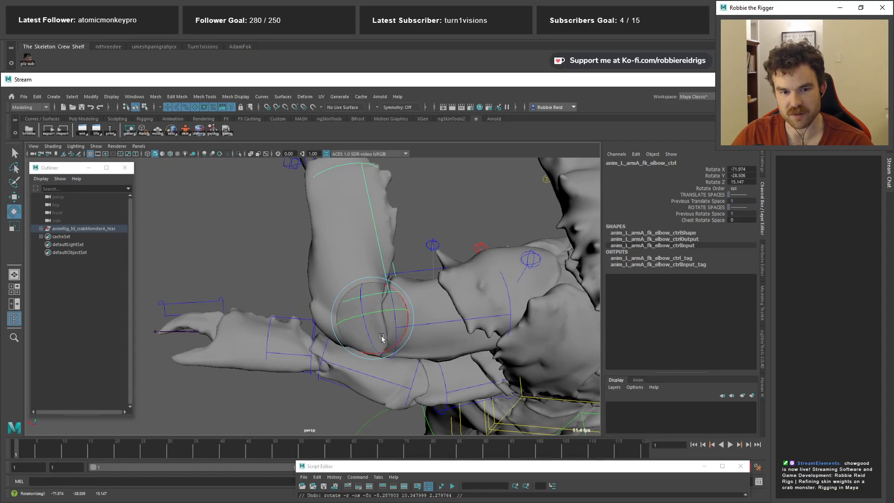
{"action": "key", "text": "ctrl+z"}
{"action": "left_click_drag", "start_coordinate": [388, 348], "coordinate": [290, 278]}
{"action": "key", "text": "ctrl+z"}
{"action": "key", "text": "ctrl+z"}
Turn on wireframe-on-shaded display and examine the mesh topology around the left arm's elbow
{"action": "left_click_drag", "start_coordinate": [370, 295], "coordinate": [381, 253], "text": "alt"}
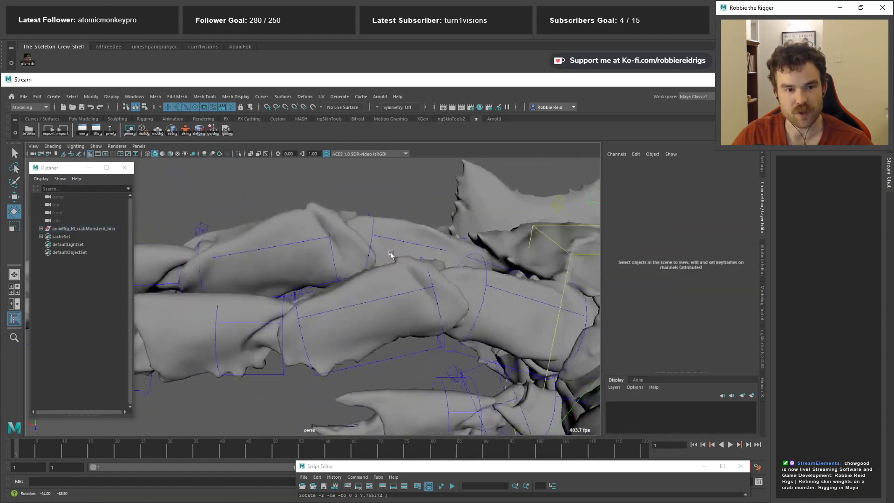
{"action": "left_click_drag", "start_coordinate": [390, 254], "coordinate": [344, 230], "text": "alt"}
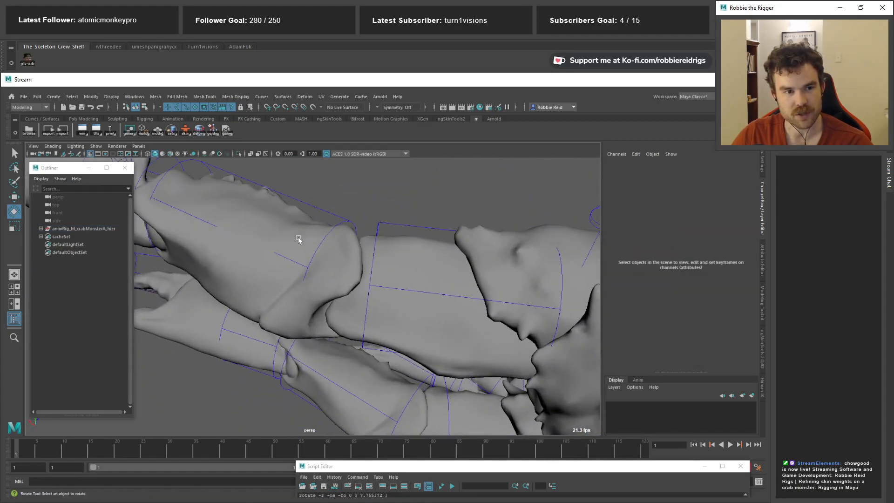
{"action": "left_click", "coordinate": [170, 153]}
{"action": "mouse_move", "coordinate": [400, 274]}
{"action": "left_mouse_down", "text": "alt"}
{"action": "mouse_move", "coordinate": [455, 282]}
{"action": "mouse_move", "coordinate": [437, 294]}
{"action": "mouse_move", "coordinate": [420, 266]}
{"action": "mouse_move", "coordinate": [369, 233]}
{"action": "mouse_move", "coordinate": [385, 249]}
{"action": "mouse_move", "coordinate": [373, 285]}
{"action": "mouse_move", "coordinate": [343, 273]}
{"action": "left_mouse_up", "text": "alt"}
{"action": "key", "text": "4"}
{"action": "key", "text": "5"}
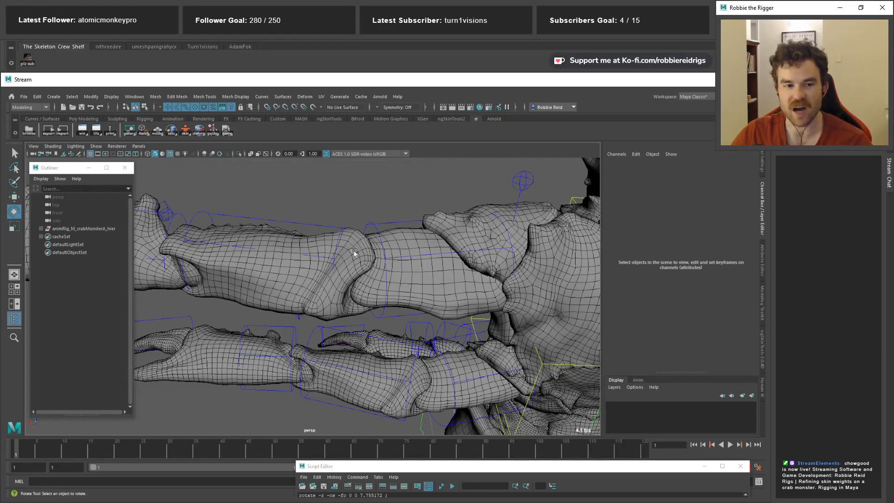
Switch to crab_notes in WordPad, add the item "Split upper/lower limb skinning influences", and move the notes aside
{"action": "key", "text": "alt+Tab"}
{"action": "left_click_drag", "start_coordinate": [464, 402], "coordinate": [463, 282]}
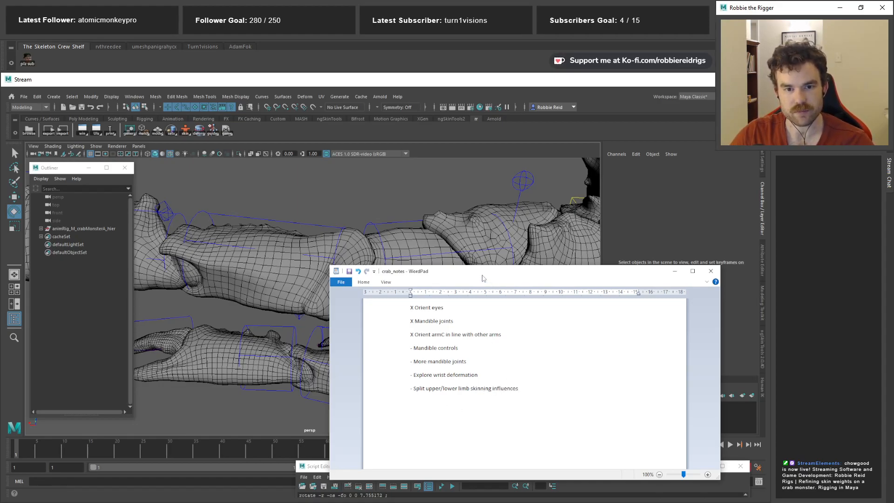
{"action": "left_click_drag", "start_coordinate": [483, 276], "coordinate": [492, 465]}
Select the left arm C FK shoulder control and examine the control shapes on the lower arms
{"action": "right_click_drag", "start_coordinate": [404, 343], "coordinate": [371, 322], "text": "alt"}
{"action": "left_click_drag", "start_coordinate": [371, 322], "coordinate": [365, 457], "text": "alt"}
{"action": "right_click_drag", "start_coordinate": [415, 416], "coordinate": [364, 261], "text": "alt"}
{"action": "left_click_drag", "start_coordinate": [315, 311], "coordinate": [507, 336], "text": "alt"}
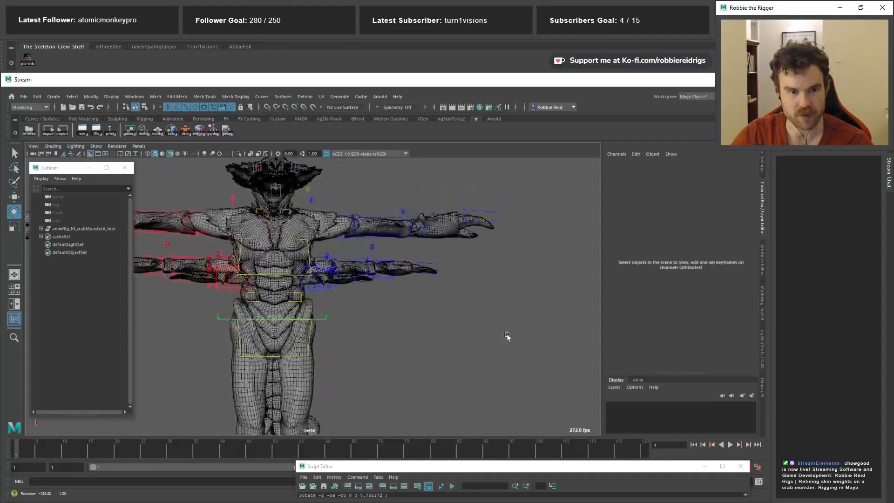
{"action": "right_click_drag", "start_coordinate": [507, 336], "coordinate": [530, 422], "text": "alt"}
{"action": "middle_click_drag", "start_coordinate": [363, 298], "coordinate": [318, 320], "text": "alt"}
{"action": "left_click_drag", "start_coordinate": [318, 327], "coordinate": [329, 339], "text": "alt"}
{"action": "left_click", "coordinate": [300, 340]}
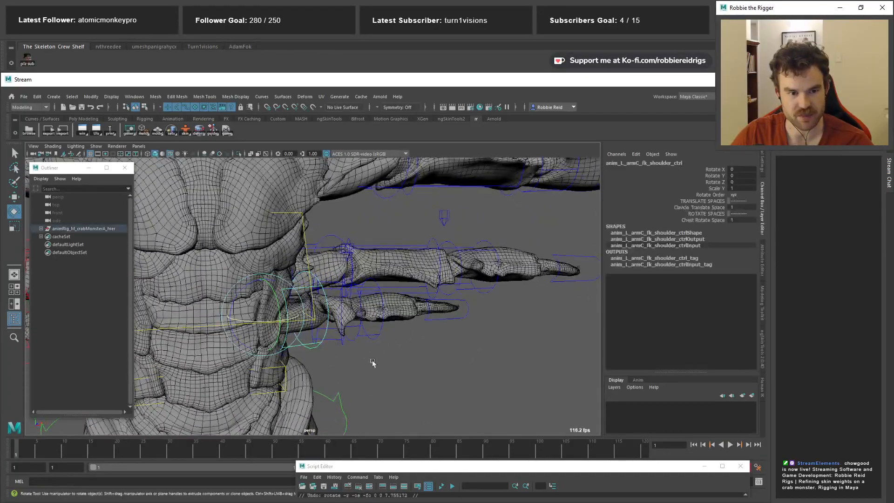
{"action": "left_click_drag", "start_coordinate": [405, 356], "coordinate": [372, 362], "text": "alt"}
Blend the left arm A to IK and select its IK hand control with the Rotate tool
{"action": "middle_click_drag", "start_coordinate": [475, 190], "coordinate": [381, 228], "text": "alt"}
{"action": "left_click_drag", "start_coordinate": [405, 177], "coordinate": [407, 180]}
{"action": "middle_click_drag", "start_coordinate": [409, 187], "coordinate": [399, 238], "text": "alt"}
{"action": "left_click", "coordinate": [711, 209]}
{"action": "left_click_drag", "start_coordinate": [399, 237], "coordinate": [389, 293], "text": "alt"}
{"action": "right_click_drag", "start_coordinate": [388, 293], "coordinate": [431, 348], "text": "alt"}
{"action": "mouse_move", "coordinate": [355, 318]}
{"action": "left_mouse_down"}
{"action": "mouse_move", "coordinate": [370, 337]}
{"action": "mouse_move", "coordinate": [341, 305]}
{"action": "mouse_move", "coordinate": [255, 266]}
{"action": "mouse_move", "coordinate": [334, 259]}
{"action": "mouse_move", "coordinate": [233, 265]}
{"action": "mouse_move", "coordinate": [439, 292]}
{"action": "mouse_move", "coordinate": [406, 270]}
{"action": "left_mouse_up"}
{"action": "key", "text": "e"}
{"action": "key", "text": "4"}
{"action": "key", "text": "5"}
Switch to crab_notes in WordPad, add the item "Update control shapes, create reference file", and move the notes aside
{"action": "key", "text": "alt+Tab"}
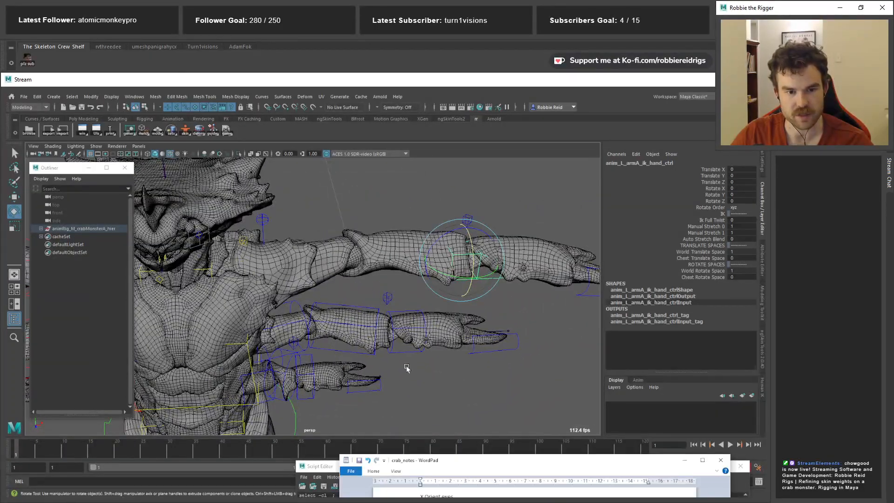
{"action": "left_click_drag", "start_coordinate": [446, 467], "coordinate": [438, 258]}
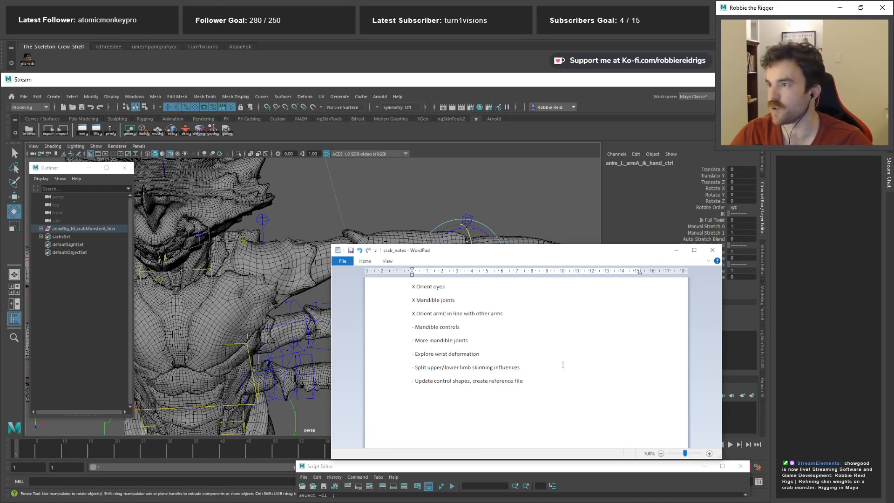
{"action": "left_click_drag", "start_coordinate": [585, 252], "coordinate": [587, 429]}
Select the right arm A FK controls with the right arm B settings control and examine the arm control shapes
{"action": "right_click_drag", "start_coordinate": [479, 340], "coordinate": [348, 294], "text": "alt"}
{"action": "left_click_drag", "start_coordinate": [347, 293], "coordinate": [451, 272], "text": "alt"}
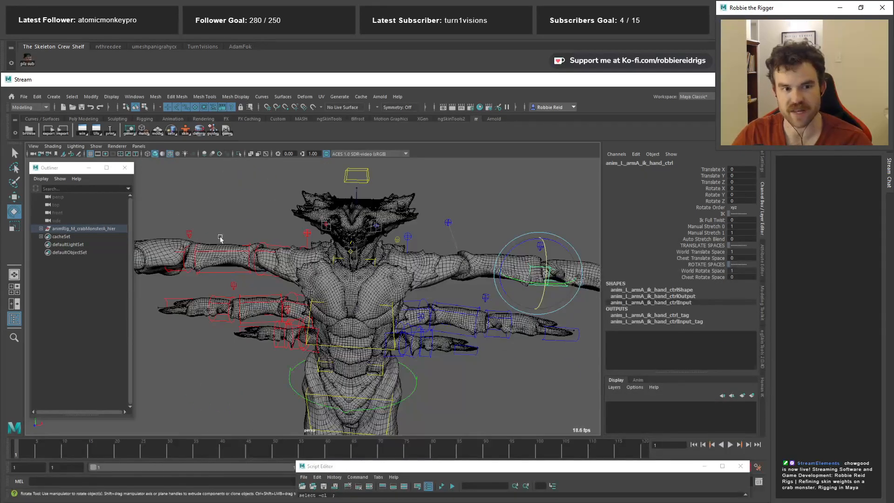
{"action": "left_click_drag", "start_coordinate": [238, 281], "coordinate": [210, 275]}
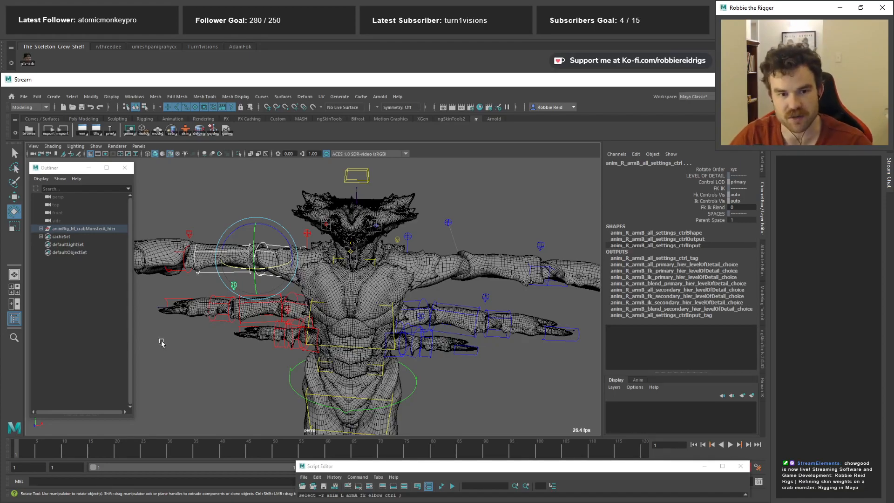
{"action": "left_click_drag", "start_coordinate": [301, 367], "coordinate": [371, 352], "text": "alt"}
{"action": "right_click_drag", "start_coordinate": [372, 351], "coordinate": [425, 341], "text": "alt"}
Find the left arm B clavicle control in wireframe, try moving it in shaded display, and undo the move
{"action": "key", "text": "4"}
{"action": "left_click_drag", "start_coordinate": [425, 341], "coordinate": [392, 291], "text": "alt"}
{"action": "right_click_drag", "start_coordinate": [392, 292], "coordinate": [347, 233], "text": "alt"}
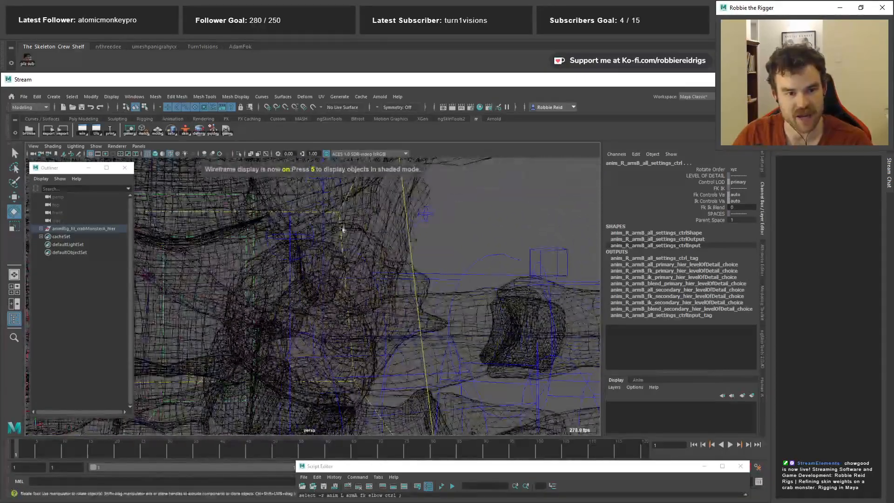
{"action": "left_click", "coordinate": [324, 191]}
{"action": "left_click_drag", "start_coordinate": [324, 190], "coordinate": [353, 230], "text": "alt"}
{"action": "key", "text": "w"}
{"action": "left_click_drag", "start_coordinate": [352, 279], "coordinate": [316, 196], "text": "alt"}
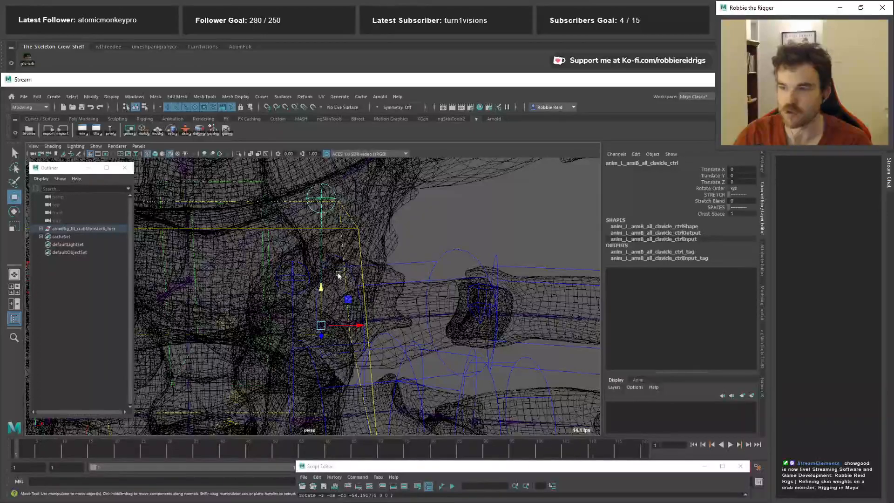
{"action": "mouse_move", "coordinate": [325, 291]}
{"action": "left_mouse_down", "text": "alt"}
{"action": "mouse_move", "coordinate": [303, 303]}
{"action": "mouse_move", "coordinate": [247, 371]}
{"action": "left_mouse_up", "text": "alt"}
{"action": "key", "text": "5"}
{"action": "left_click_drag", "start_coordinate": [290, 332], "coordinate": [308, 336]}
{"action": "left_click_drag", "start_coordinate": [307, 333], "coordinate": [340, 318], "text": "alt"}
{"action": "key", "text": "ctrl+z"}
Try two more moves of the left arm B clavicle control to test the torso skinning, undoing each one
{"action": "left_click_drag", "start_coordinate": [291, 331], "coordinate": [256, 324]}
{"action": "left_click_drag", "start_coordinate": [256, 324], "coordinate": [372, 295], "text": "alt"}
{"action": "left_click_drag", "start_coordinate": [436, 306], "coordinate": [503, 345], "text": "alt"}
{"action": "key", "text": "ctrl+z"}
{"action": "left_click_drag", "start_coordinate": [310, 325], "coordinate": [301, 324]}
{"action": "key", "text": "ctrl+z"}
Switch to crab_notes in WordPad, add the item "ArmB/C clavicle skinning", and move the notes aside
{"action": "key", "text": "alt+Tab"}
{"action": "left_click_drag", "start_coordinate": [421, 429], "coordinate": [436, 254]}
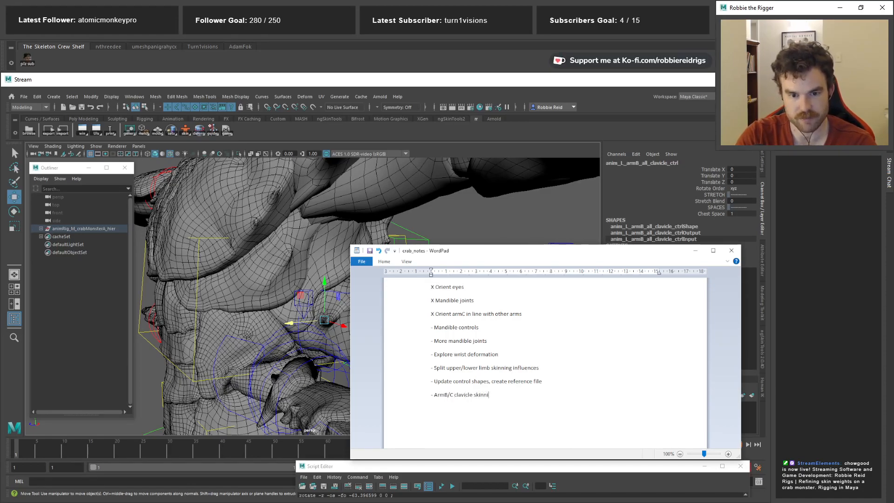
{"action": "type", "text": "ing"}
{"action": "key", "text": "Return"}
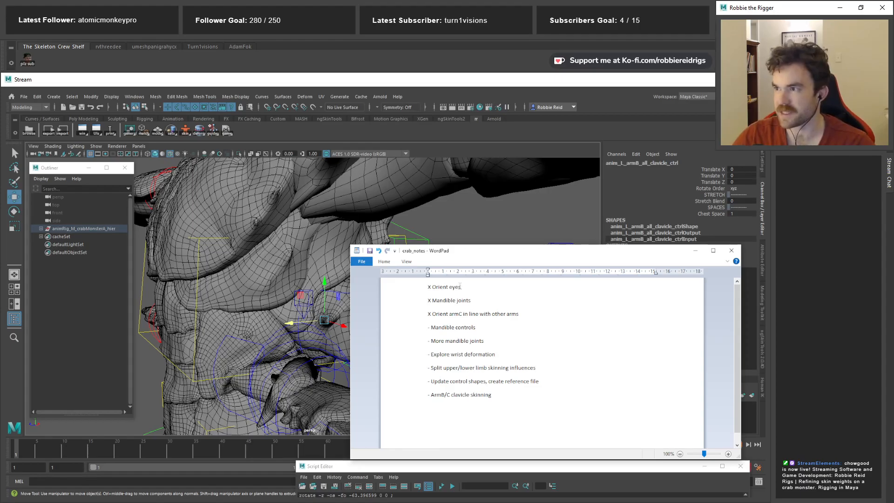
{"action": "left_click_drag", "start_coordinate": [487, 254], "coordinate": [526, 429]}
Try moving the left arm A clavicle control to about 1.8, 0.5 and 2.7 in X, Y and Z, and undo it
{"action": "left_click_drag", "start_coordinate": [361, 361], "coordinate": [446, 308], "text": "alt"}
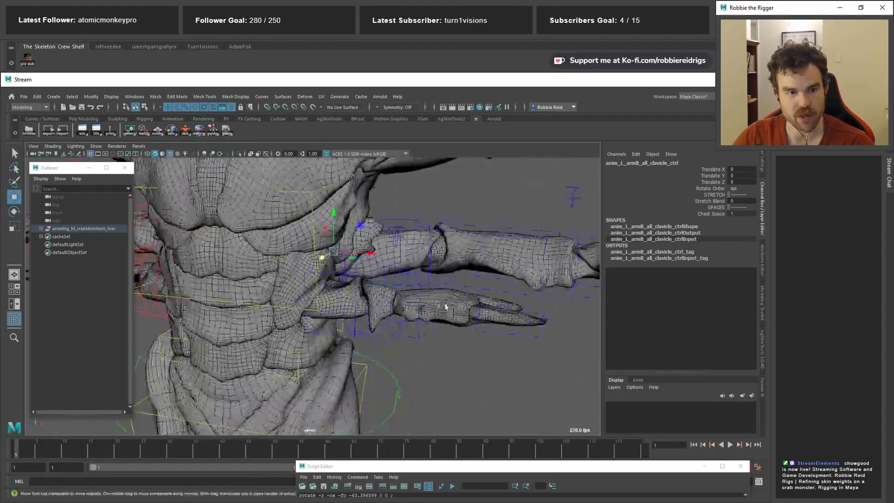
{"action": "right_click_drag", "start_coordinate": [447, 308], "coordinate": [386, 284], "text": "alt"}
{"action": "left_click_drag", "start_coordinate": [385, 284], "coordinate": [258, 283], "text": "alt"}
{"action": "left_click_drag", "start_coordinate": [231, 194], "coordinate": [262, 293]}
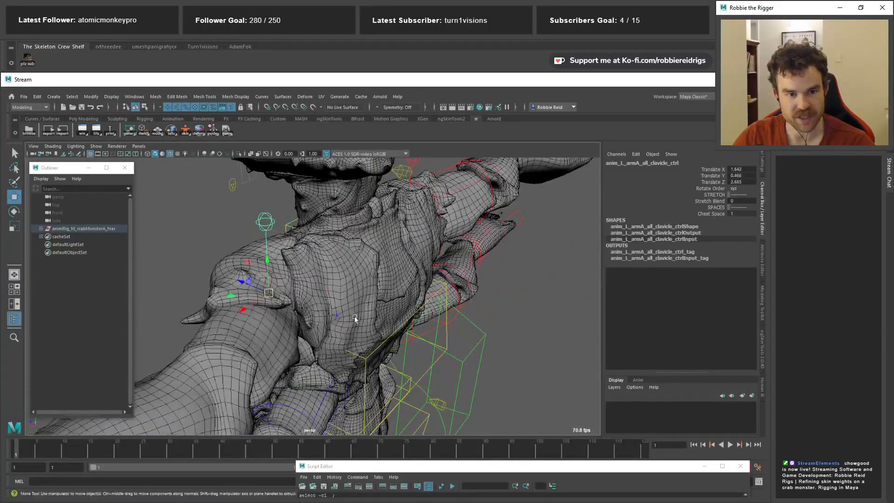
{"action": "left_click", "coordinate": [347, 330]}
{"action": "left_click_drag", "start_coordinate": [347, 329], "coordinate": [304, 308], "text": "alt"}
{"action": "key", "text": "ctrl+z"}
{"action": "key", "text": "ctrl+z"}
Select the global control at the feet and check its joints and controls display type options
{"action": "left_click_drag", "start_coordinate": [232, 275], "coordinate": [278, 163], "text": "alt"}
{"action": "left_click", "coordinate": [267, 159]}
{"action": "right_click_drag", "start_coordinate": [343, 214], "coordinate": [313, 198], "text": "alt"}
{"action": "middle_click_drag", "start_coordinate": [325, 356], "coordinate": [317, 200], "text": "alt"}
{"action": "left_click_drag", "start_coordinate": [403, 361], "coordinate": [383, 403], "text": "alt"}
{"action": "middle_click_drag", "start_coordinate": [372, 423], "coordinate": [360, 385], "text": "alt"}
{"action": "left_click_drag", "start_coordinate": [339, 373], "coordinate": [366, 405]}
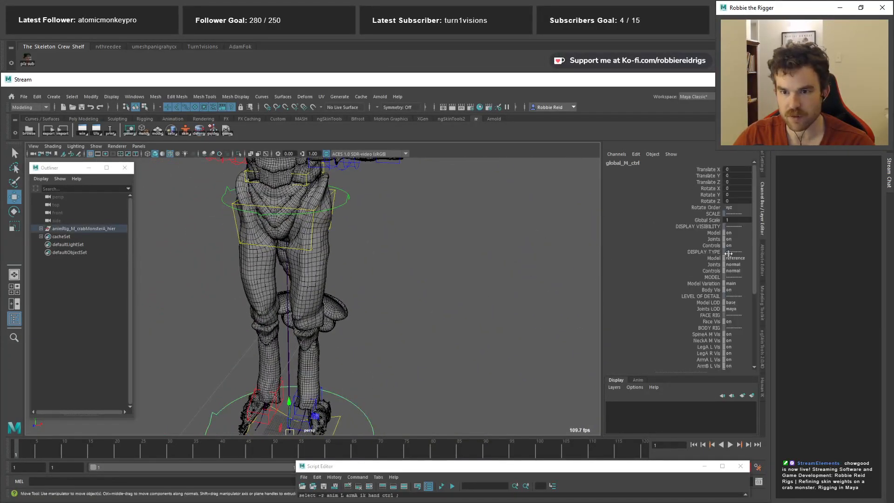
{"action": "left_click", "coordinate": [734, 256]}
{"action": "left_click", "coordinate": [737, 265]}
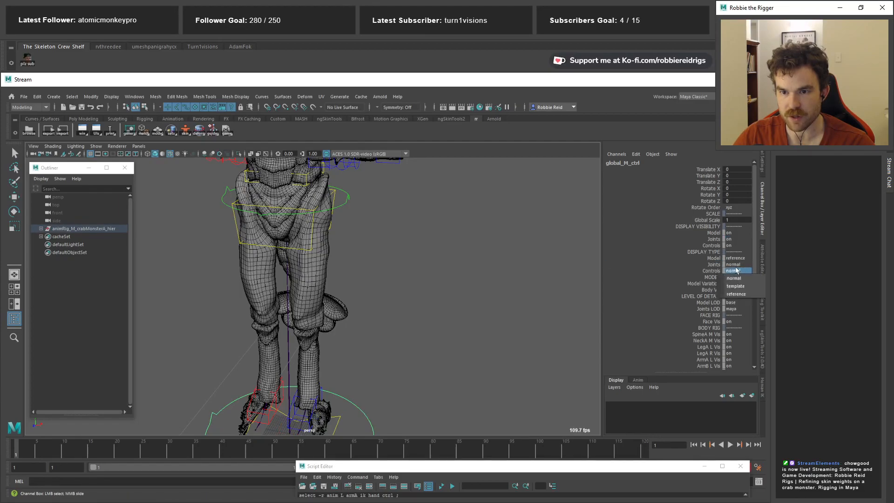
{"action": "left_click", "coordinate": [737, 266]}
Check the global control's joint visibility and turn on X-ray joints display in the viewport
{"action": "middle_click_drag", "start_coordinate": [389, 266], "coordinate": [398, 335], "text": "alt"}
{"action": "key", "text": "w"}
{"action": "left_click", "coordinate": [365, 278]}
{"action": "middle_click_drag", "start_coordinate": [365, 278], "coordinate": [396, 223], "text": "alt"}
{"action": "key", "text": "ctrl+z"}
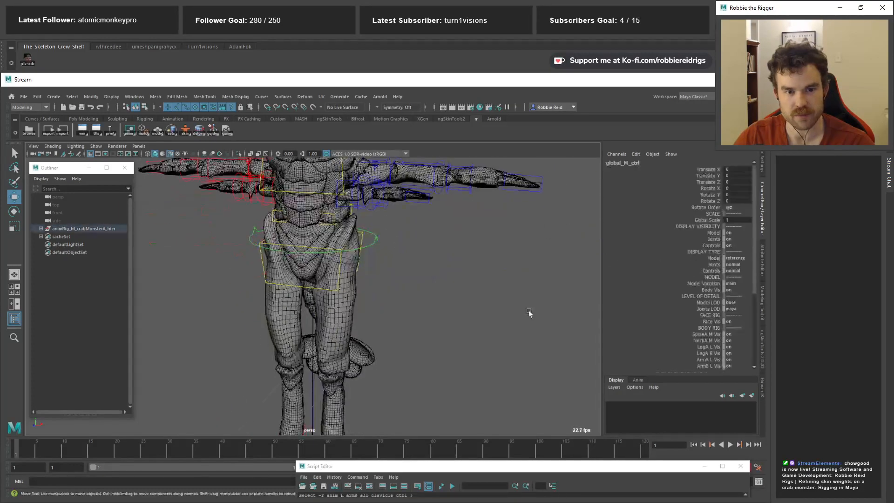
{"action": "right_click_drag", "start_coordinate": [529, 313], "coordinate": [390, 421], "text": "alt"}
{"action": "middle_click_drag", "start_coordinate": [390, 421], "coordinate": [387, 381], "text": "alt"}
{"action": "left_click", "coordinate": [734, 256]}
{"action": "scroll", "coordinate": [419, 209], "scroll_direction": "up", "scroll_amount": 6}
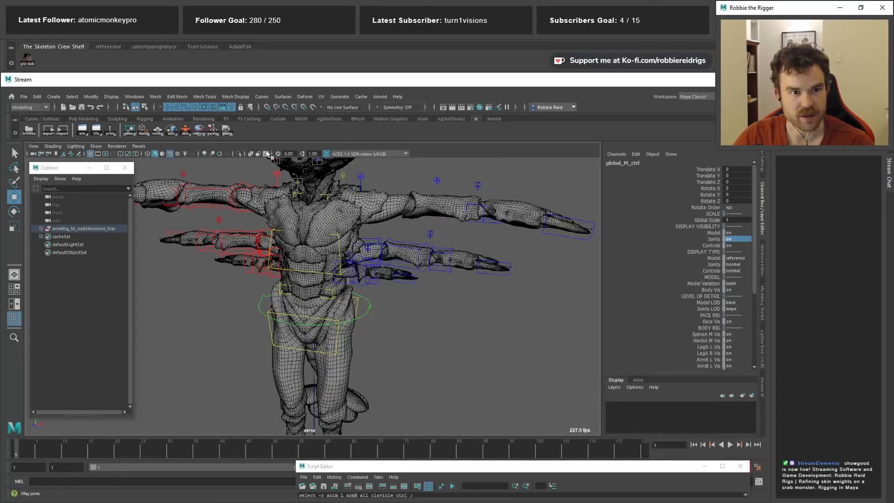
{"action": "left_click", "coordinate": [266, 154]}
Examine the spine and shoulder blade joints through the mesh from the front and back, selecting individual joints
{"action": "right_click_drag", "start_coordinate": [326, 219], "coordinate": [437, 275], "text": "alt"}
{"action": "middle_click_drag", "start_coordinate": [438, 274], "coordinate": [489, 385], "text": "alt"}
{"action": "left_click_drag", "start_coordinate": [489, 385], "coordinate": [405, 368], "text": "alt"}
{"action": "right_click_drag", "start_coordinate": [354, 289], "coordinate": [391, 305], "text": "alt"}
{"action": "left_click", "coordinate": [353, 244]}
{"action": "left_click_drag", "start_coordinate": [353, 244], "coordinate": [391, 274], "text": "alt"}
{"action": "left_click_drag", "start_coordinate": [456, 229], "coordinate": [277, 295], "text": "alt"}
{"action": "left_click", "coordinate": [257, 242]}
{"action": "left_click", "coordinate": [262, 240]}
Try moving the left arm A clavicle control, including to about -8.4 in X, and undo the moves
{"action": "left_click", "coordinate": [269, 182]}
{"action": "left_click_drag", "start_coordinate": [273, 263], "coordinate": [276, 229]}
{"action": "key", "text": "ctrl+z"}
{"action": "left_click_drag", "start_coordinate": [280, 232], "coordinate": [309, 305], "text": "alt"}
{"action": "key", "text": "ctrl+z"}
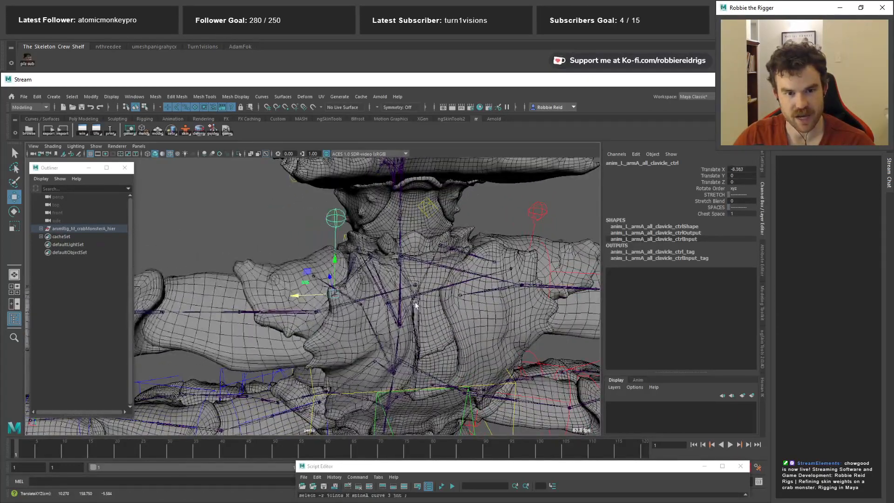
{"action": "left_click_drag", "start_coordinate": [415, 306], "coordinate": [410, 244], "text": "alt"}
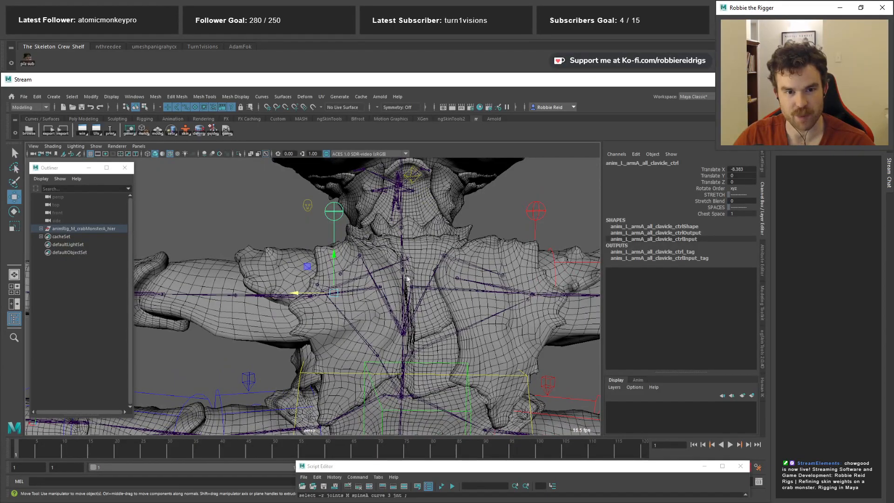
{"action": "key", "text": "ctrl+z"}
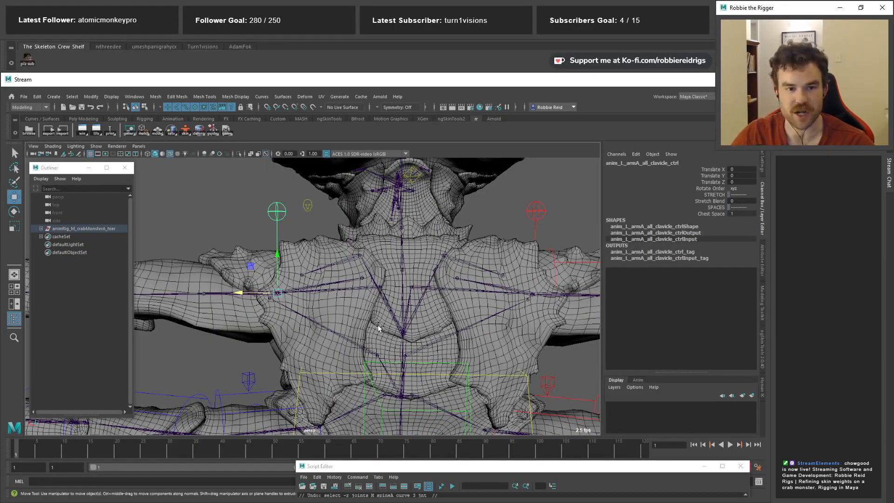
{"action": "left_click_drag", "start_coordinate": [378, 327], "coordinate": [414, 255], "text": "alt"}
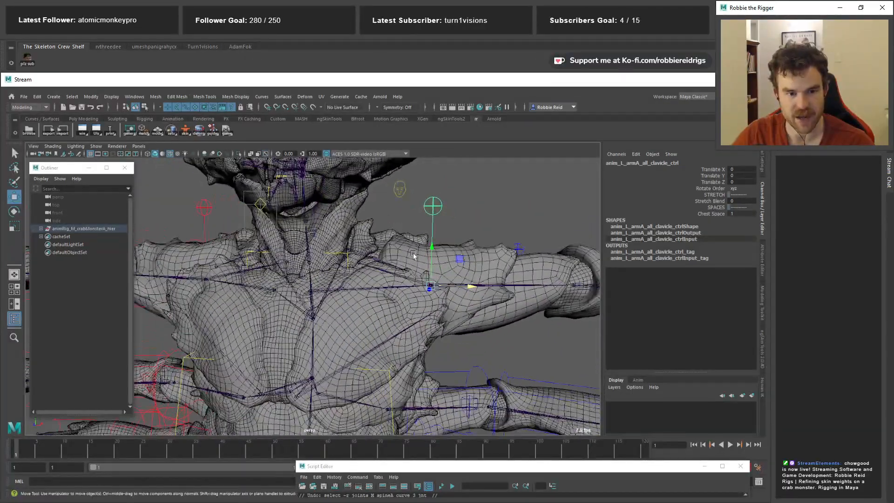
{"action": "left_click_drag", "start_coordinate": [430, 285], "coordinate": [372, 338], "text": "alt"}
{"action": "key", "text": "ctrl+z"}
{"action": "key", "text": "ctrl+z"}
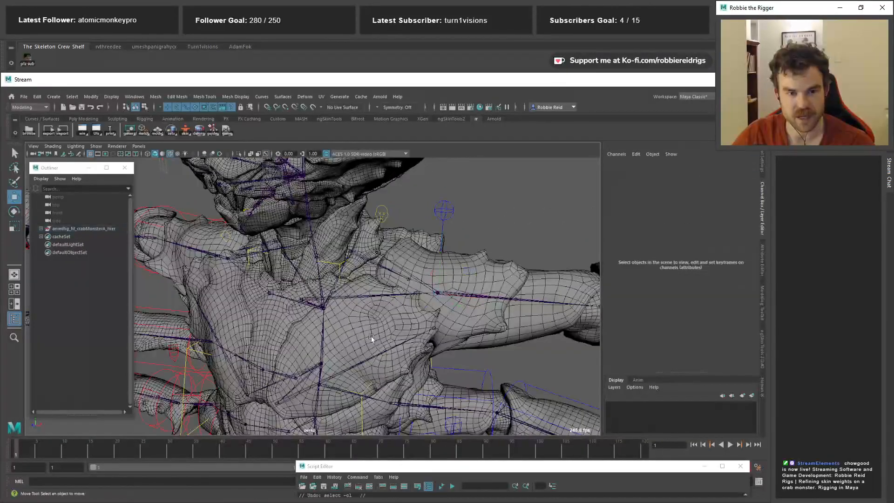
Switch to crab_notes in WordPad, add the item "More rigid scap and pec skinning", and move the notes aside
{"action": "key", "text": "alt+Tab"}
{"action": "left_click_drag", "start_coordinate": [490, 427], "coordinate": [455, 243]}
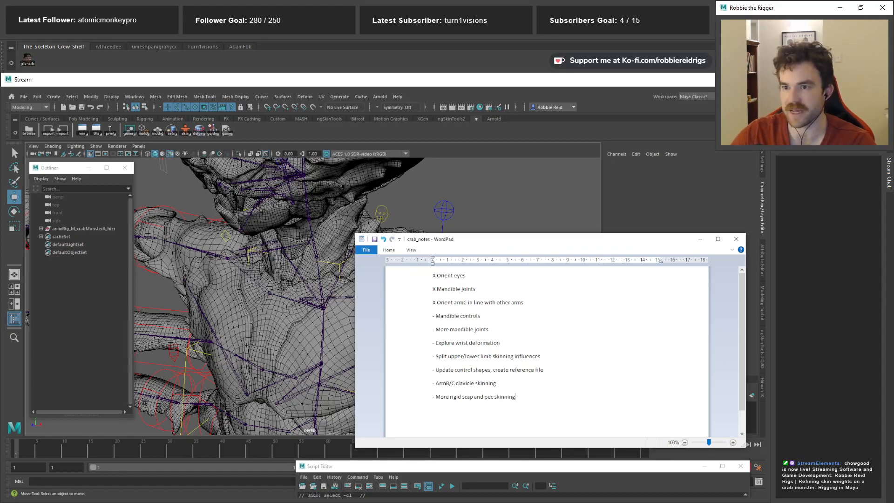
{"action": "left_click_drag", "start_coordinate": [503, 241], "coordinate": [493, 432]}
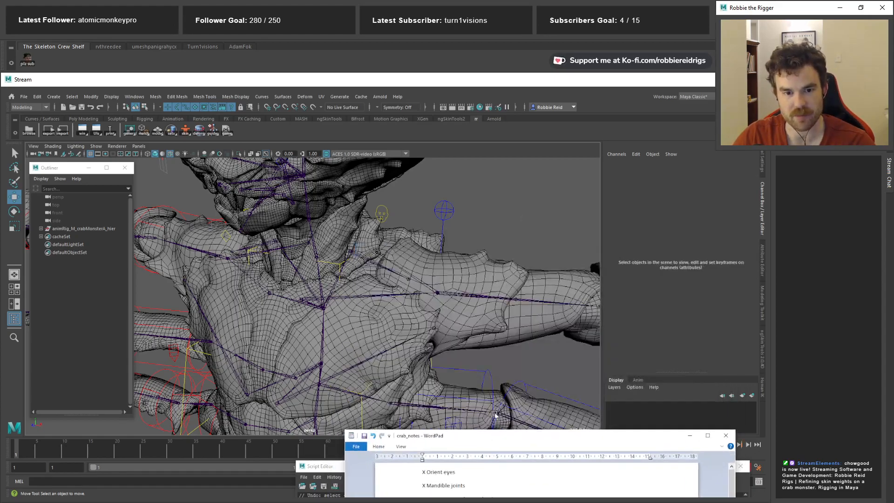
Examine the chest and shoulder joints from several angles, selecting the left arm A scapula start joint
{"action": "right_click_drag", "start_coordinate": [419, 298], "coordinate": [321, 273], "text": "alt"}
{"action": "left_click_drag", "start_coordinate": [321, 272], "coordinate": [284, 289], "text": "alt"}
{"action": "right_click_drag", "start_coordinate": [284, 289], "coordinate": [369, 326], "text": "alt"}
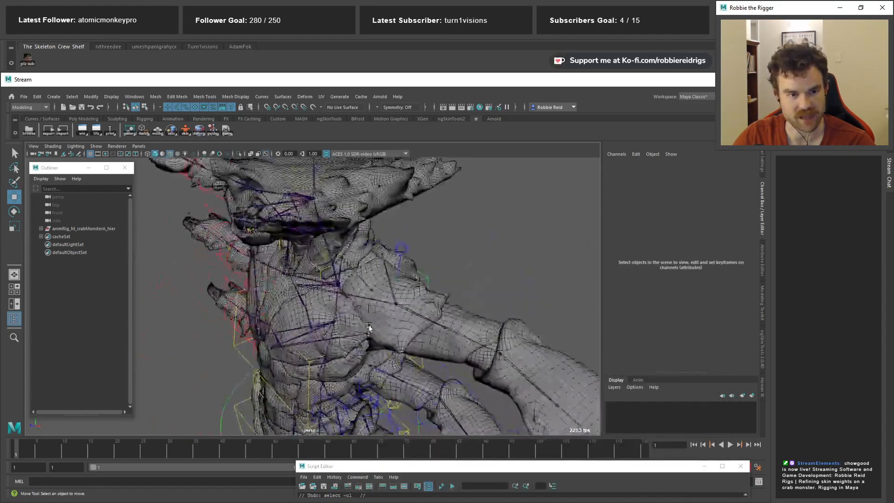
{"action": "left_click_drag", "start_coordinate": [368, 326], "coordinate": [321, 341], "text": "alt"}
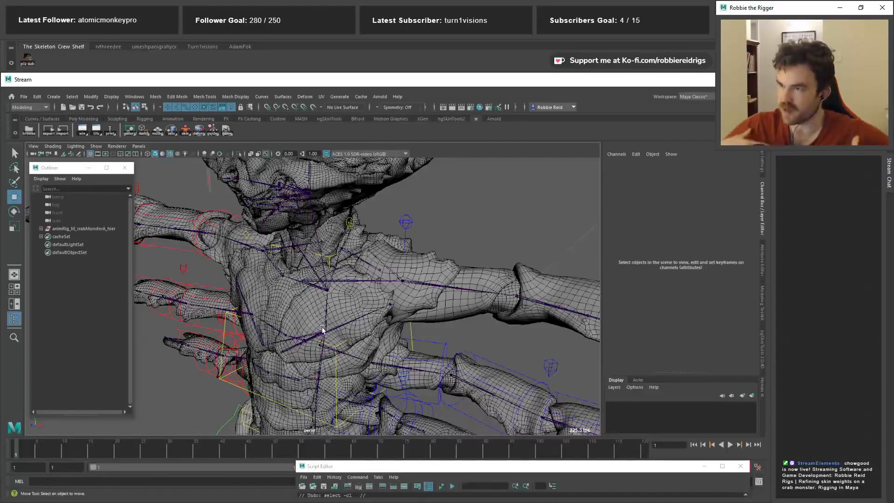
{"action": "left_click_drag", "start_coordinate": [335, 305], "coordinate": [373, 278], "text": "alt"}
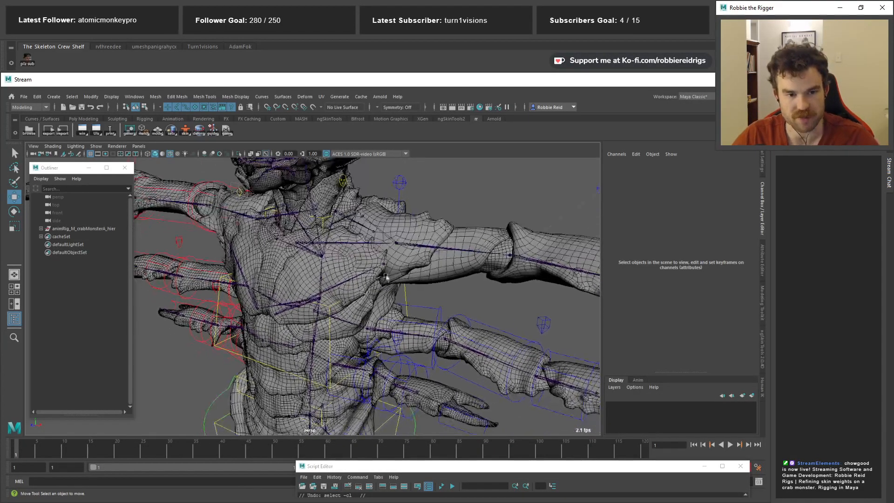
{"action": "left_click_drag", "start_coordinate": [336, 257], "coordinate": [351, 332], "text": "alt"}
{"action": "left_click", "coordinate": [390, 295]}
{"action": "key", "text": "e"}
{"action": "key", "text": "ctrl+z"}
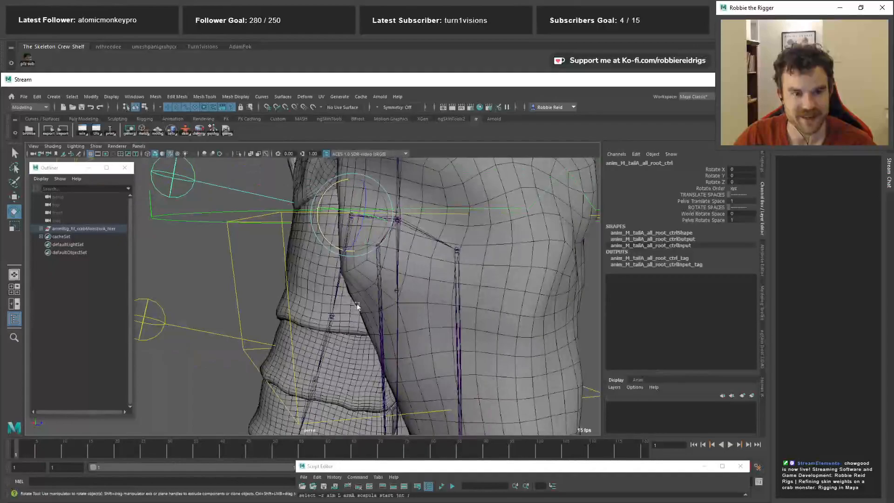
Try rotating the tail root control to test the deformation at the tail base, and undo the rotations
{"action": "scroll", "coordinate": [358, 304], "scroll_direction": "down", "scroll_amount": 3}
{"action": "left_click_drag", "start_coordinate": [323, 256], "coordinate": [350, 311]}
{"action": "key", "text": "ctrl+z"}
{"action": "key", "text": "ctrl+z"}
{"action": "right_click_drag", "start_coordinate": [350, 311], "coordinate": [272, 296], "text": "alt"}
{"action": "left_click_drag", "start_coordinate": [272, 296], "coordinate": [389, 314], "text": "alt"}
{"action": "key", "text": "ctrl+z"}
{"action": "key", "text": "ctrl+z"}
Switch to crab_notes in WordPad, add the item "Skin tail root underarea to pelvis", and return to the rig scene with nothing selected
{"action": "left_click", "coordinate": [298, 501]}
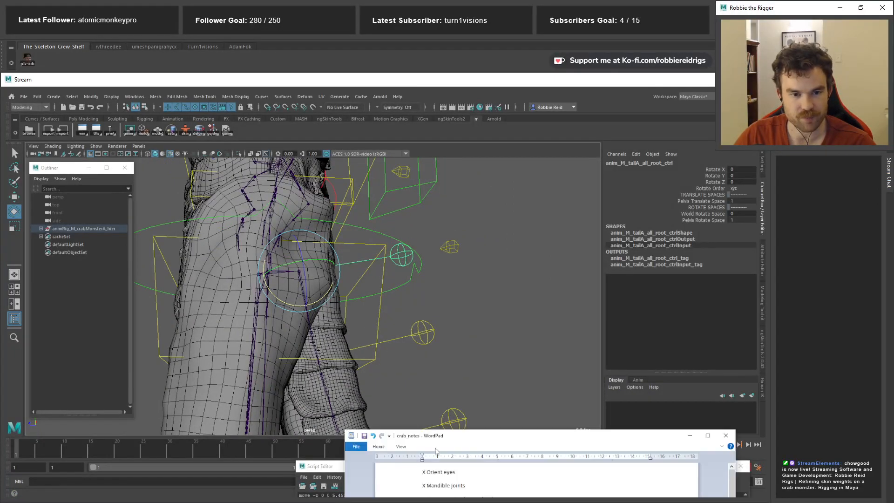
{"action": "left_click_drag", "start_coordinate": [468, 437], "coordinate": [469, 249]}
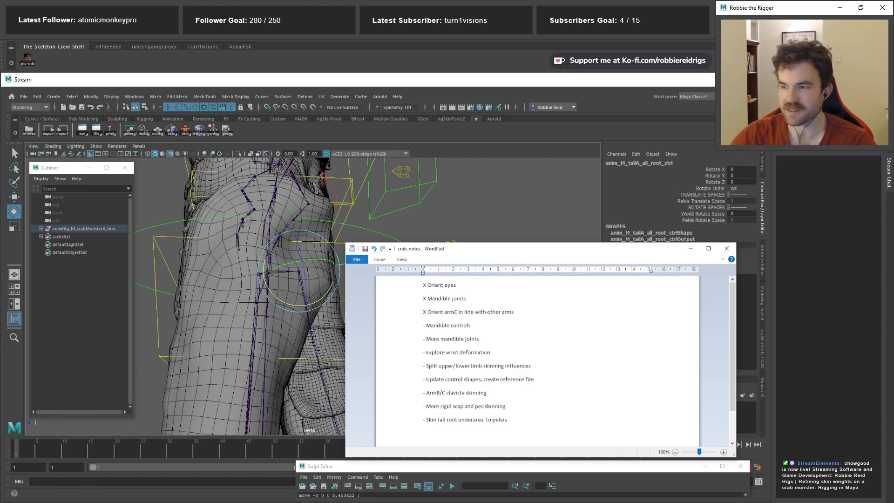
{"action": "left_click", "coordinate": [507, 177]}
Select the left leg A IK foot control, try moving it to test the leg deformation, and undo the move
{"action": "left_click_drag", "start_coordinate": [438, 225], "coordinate": [381, 306], "text": "alt"}
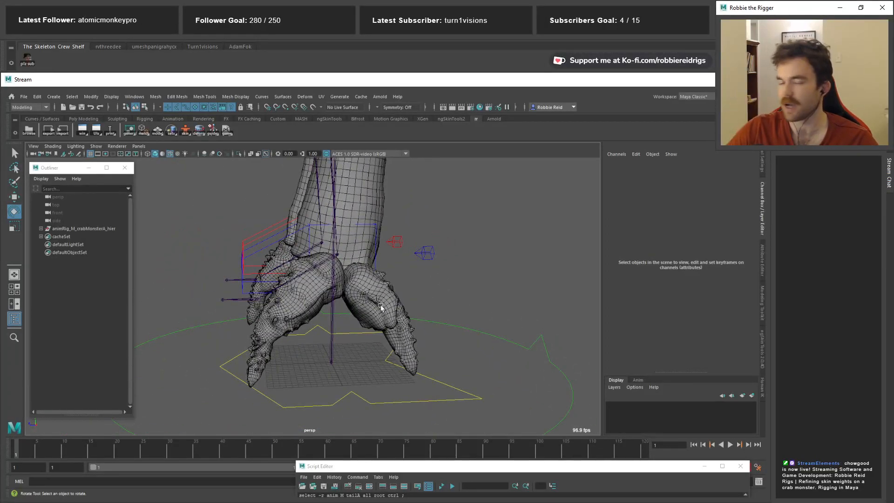
{"action": "left_click_drag", "start_coordinate": [355, 243], "coordinate": [365, 311], "text": "alt"}
{"action": "right_click_drag", "start_coordinate": [366, 369], "coordinate": [371, 418], "text": "alt"}
{"action": "left_click_drag", "start_coordinate": [365, 279], "coordinate": [368, 261], "text": "alt"}
{"action": "right_click_drag", "start_coordinate": [368, 261], "coordinate": [337, 254], "text": "alt"}
{"action": "middle_click_drag", "start_coordinate": [324, 227], "coordinate": [359, 192], "text": "alt"}
{"action": "middle_click_drag", "start_coordinate": [352, 308], "coordinate": [324, 336], "text": "alt"}
{"action": "left_click_drag", "start_coordinate": [324, 337], "coordinate": [258, 316], "text": "alt"}
{"action": "left_click", "coordinate": [306, 421]}
{"action": "key", "text": "w"}
{"action": "left_click_drag", "start_coordinate": [258, 317], "coordinate": [289, 335], "text": "alt"}
{"action": "right_click_drag", "start_coordinate": [289, 335], "coordinate": [330, 339], "text": "alt"}
{"action": "left_click_drag", "start_coordinate": [329, 339], "coordinate": [298, 288], "text": "alt"}
{"action": "key", "text": "ctrl+z"}
Try raising the left leg A IK foot control to about 42.2 in Y and 28.5 in Z, and undo the move
{"action": "right_click_drag", "start_coordinate": [298, 288], "coordinate": [252, 279], "text": "alt"}
{"action": "left_click_drag", "start_coordinate": [252, 279], "coordinate": [298, 298], "text": "alt"}
{"action": "middle_click_drag", "start_coordinate": [298, 298], "coordinate": [303, 252], "text": "alt"}
{"action": "left_click_drag", "start_coordinate": [307, 345], "coordinate": [272, 285]}
{"action": "middle_click_drag", "start_coordinate": [329, 234], "coordinate": [335, 282], "text": "alt"}
{"action": "right_click_drag", "start_coordinate": [335, 282], "coordinate": [363, 282], "text": "alt"}
{"action": "left_click_drag", "start_coordinate": [363, 282], "coordinate": [313, 201], "text": "alt"}
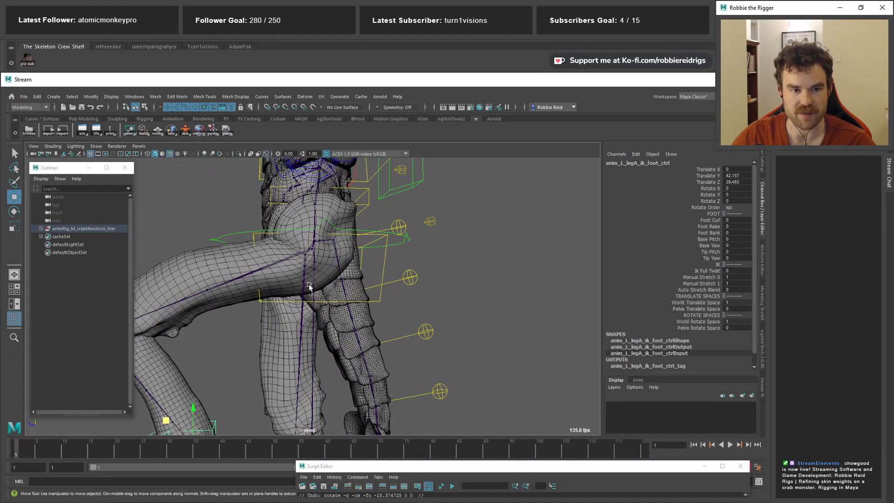
{"action": "left_click_drag", "start_coordinate": [282, 230], "coordinate": [364, 259], "text": "alt"}
{"action": "key", "text": "ctrl+z"}
Try moving the left foot control out sideways to about 34.5 in X and 19.4 in Y, and undo the move
{"action": "right_click_drag", "start_coordinate": [389, 288], "coordinate": [332, 340], "text": "alt"}
{"action": "middle_click_drag", "start_coordinate": [332, 340], "coordinate": [352, 268], "text": "alt"}
{"action": "left_click_drag", "start_coordinate": [348, 371], "coordinate": [427, 336]}
{"action": "left_click_drag", "start_coordinate": [361, 226], "coordinate": [343, 237], "text": "alt"}
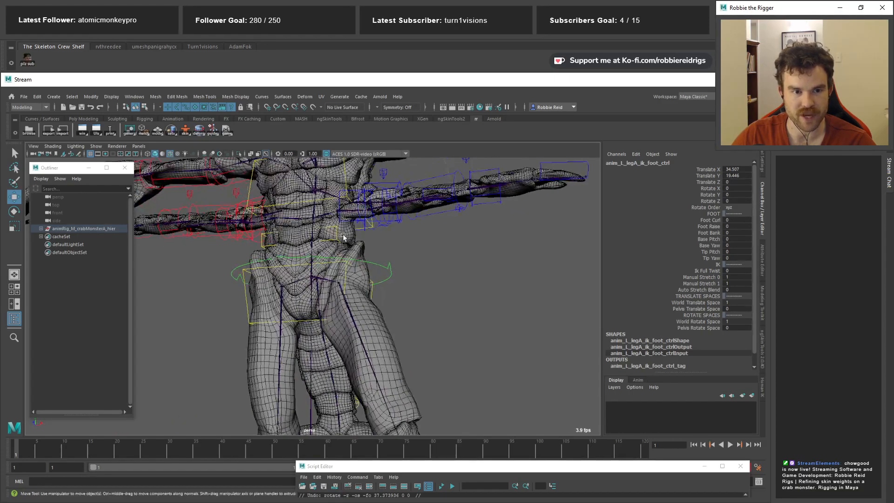
{"action": "key", "text": "ctrl+z"}
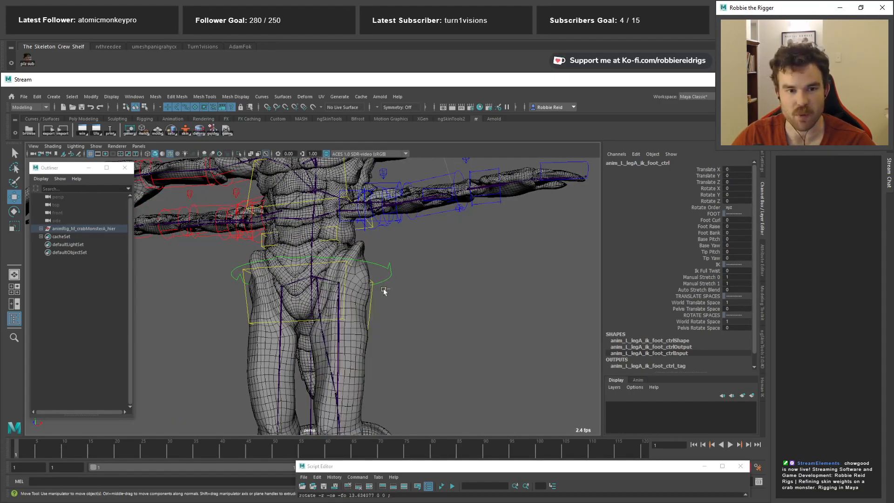
Select the middle spine control, try shifting it sideways, including to about -5.8 in X, and undo the moves
{"action": "left_click_drag", "start_coordinate": [433, 298], "coordinate": [377, 324], "text": "alt"}
{"action": "left_click_drag", "start_coordinate": [360, 247], "coordinate": [415, 303], "text": "alt"}
{"action": "right_click_drag", "start_coordinate": [320, 263], "coordinate": [358, 274], "text": "alt"}
{"action": "left_click", "coordinate": [359, 252]}
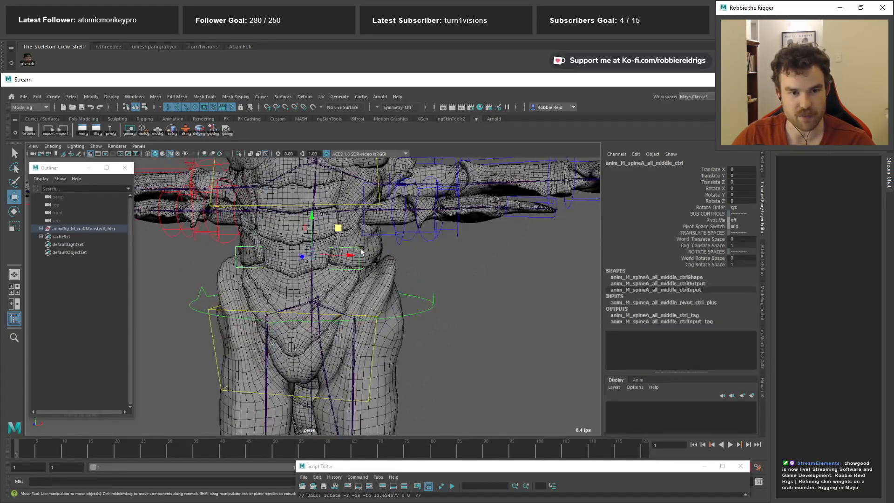
{"action": "left_click_drag", "start_coordinate": [318, 257], "coordinate": [286, 252]}
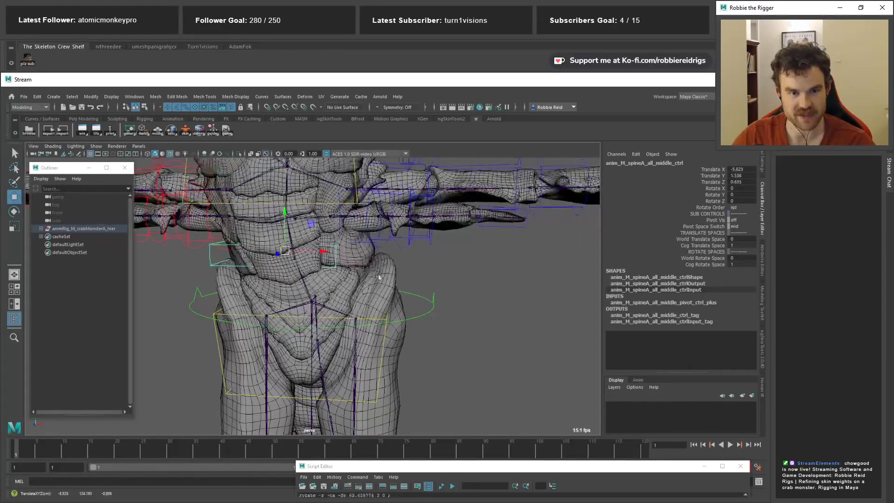
{"action": "key", "text": "ctrl+z"}
{"action": "middle_click_drag", "start_coordinate": [312, 215], "coordinate": [312, 253], "text": "alt"}
{"action": "left_click_drag", "start_coordinate": [311, 293], "coordinate": [278, 282]}
{"action": "key", "text": "ctrl+z"}
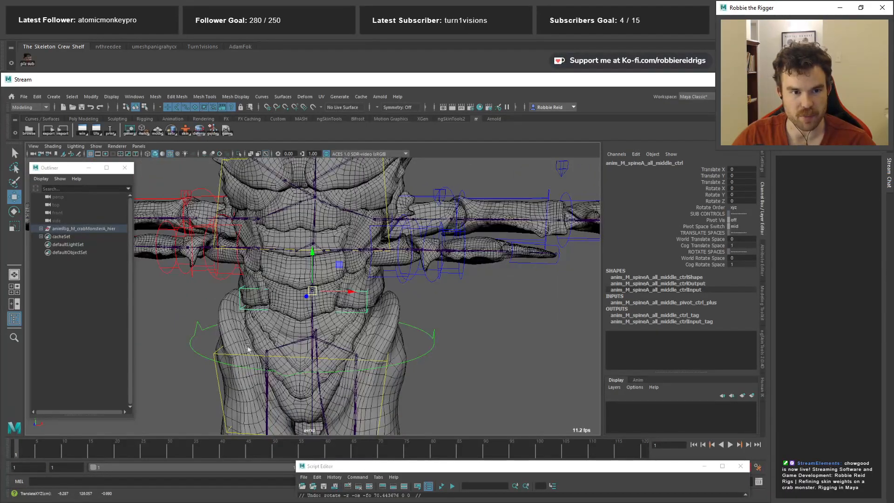
Try moving the middle spine control once more while viewing the hips and upper legs at an angle, and undo the move
{"action": "left_click_drag", "start_coordinate": [352, 341], "coordinate": [389, 299], "text": "alt"}
{"action": "left_click_drag", "start_coordinate": [410, 334], "coordinate": [364, 342], "text": "alt"}
{"action": "left_click_drag", "start_coordinate": [340, 287], "coordinate": [366, 317]}
{"action": "key", "text": "ctrl+z"}
{"action": "middle_click_drag", "start_coordinate": [405, 319], "coordinate": [419, 281], "text": "alt"}
{"action": "right_click_drag", "start_coordinate": [419, 280], "coordinate": [389, 316], "text": "alt"}
Add the items "Remove spine inf from legs" and "Smooth out upper leg area" to the crab_notes list in WordPad
{"action": "key", "text": "alt+Tab"}
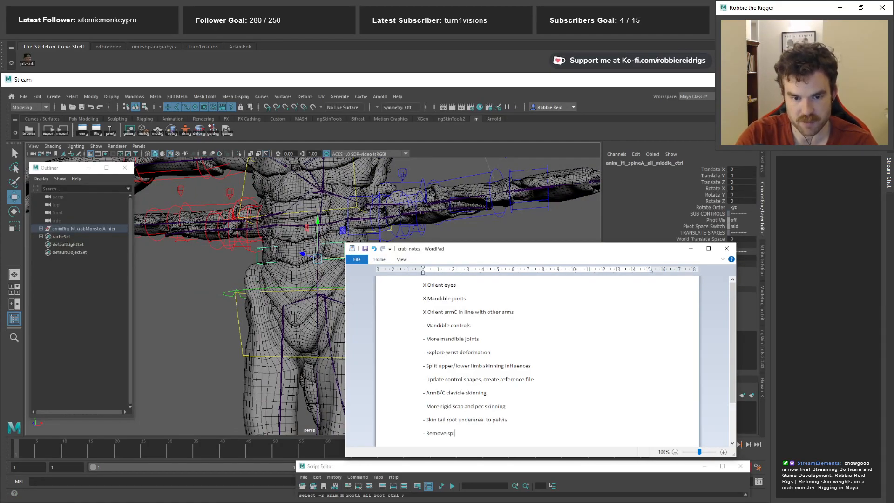
{"action": "type", "text": "legs"}
{"action": "key", "text": "Return"}
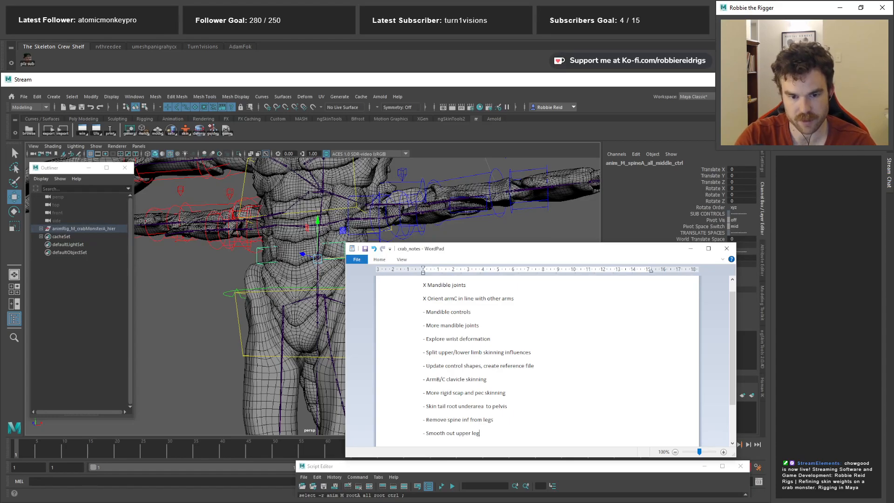
{"action": "type", "text": "a"}
{"action": "key", "text": "Return"}
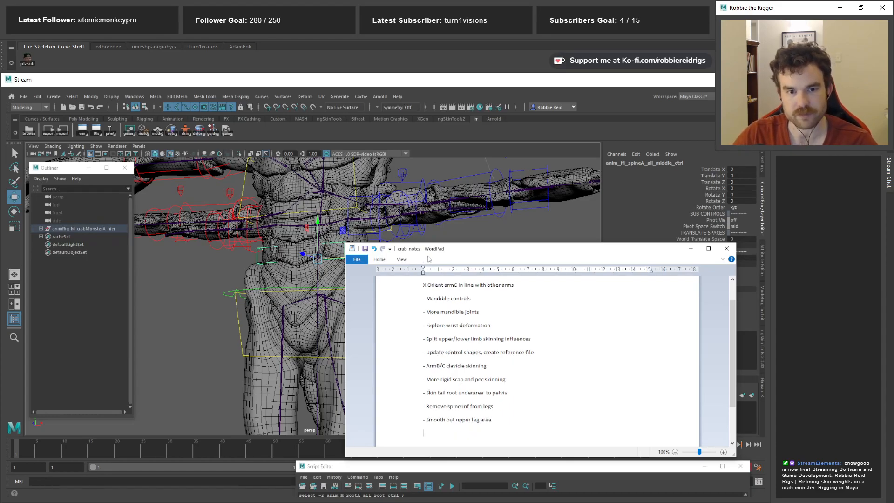
Back in the rig scene, lift the left leg A IK foot control about 37.4 in Y and 30.1 in Z to bend the knee
{"action": "key", "text": "alt+Tab"}
{"action": "middle_click_drag", "start_coordinate": [444, 400], "coordinate": [448, 280], "text": "alt"}
{"action": "left_click_drag", "start_coordinate": [448, 279], "coordinate": [346, 314], "text": "alt"}
{"action": "middle_click_drag", "start_coordinate": [346, 314], "coordinate": [349, 257], "text": "alt"}
{"action": "mouse_move", "coordinate": [316, 228]}
{"action": "left_mouse_down", "text": "alt"}
{"action": "mouse_move", "coordinate": [340, 234]}
{"action": "mouse_move", "coordinate": [314, 225]}
{"action": "left_mouse_up", "text": "alt"}
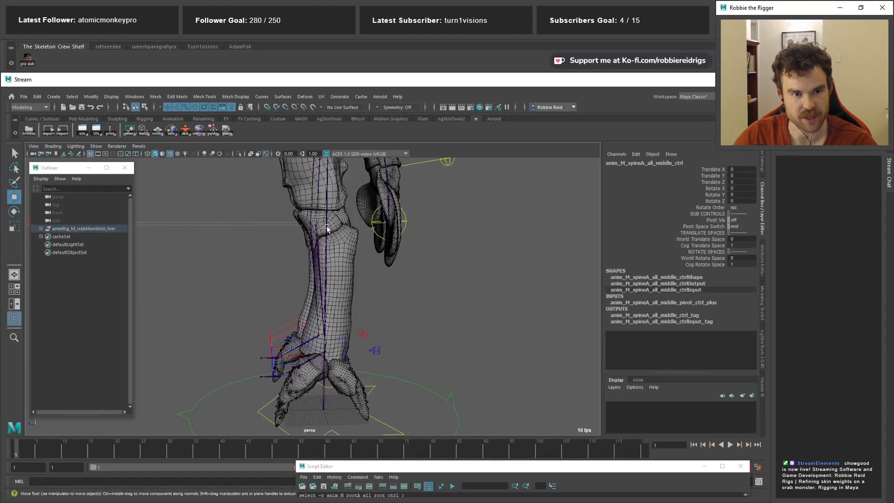
{"action": "left_click_drag", "start_coordinate": [333, 392], "coordinate": [361, 390], "text": "alt"}
{"action": "left_click", "coordinate": [359, 332]}
{"action": "left_click_drag", "start_coordinate": [360, 332], "coordinate": [189, 226], "text": "alt"}
{"action": "middle_click_drag", "start_coordinate": [189, 227], "coordinate": [278, 324], "text": "alt"}
{"action": "left_click_drag", "start_coordinate": [278, 324], "coordinate": [381, 333], "text": "alt"}
{"action": "right_click_drag", "start_coordinate": [381, 334], "coordinate": [398, 330], "text": "alt"}
{"action": "left_click_drag", "start_coordinate": [398, 329], "coordinate": [392, 325], "text": "alt"}
{"action": "left_click", "coordinate": [363, 228]}
{"action": "left_click_drag", "start_coordinate": [363, 228], "coordinate": [273, 261], "text": "alt"}
{"action": "left_click_drag", "start_coordinate": [286, 230], "coordinate": [276, 319], "text": "alt"}
{"action": "middle_click_drag", "start_coordinate": [276, 319], "coordinate": [343, 248], "text": "alt"}
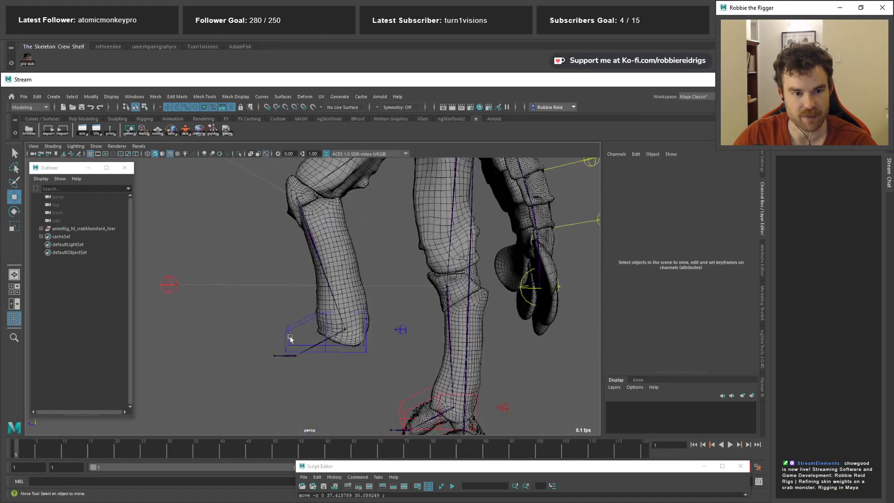
Reposition the left leg A IK foot control to about 0.6 in X, 25.2 in Y and 56.1 in Z
{"action": "left_click_drag", "start_coordinate": [299, 338], "coordinate": [342, 339]}
{"action": "scroll", "coordinate": [449, 236], "scroll_direction": "down", "scroll_amount": 1}
{"action": "left_click_drag", "start_coordinate": [448, 235], "coordinate": [507, 246], "text": "alt"}
{"action": "middle_click_drag", "start_coordinate": [479, 247], "coordinate": [399, 303], "text": "alt"}
{"action": "key", "text": "ctrl+z"}
{"action": "mouse_move", "coordinate": [215, 270]}
{"action": "left_mouse_down", "text": "alt"}
{"action": "mouse_move", "coordinate": [331, 259]}
{"action": "mouse_move", "coordinate": [200, 267]}
{"action": "left_mouse_up", "text": "alt"}
{"action": "left_click_drag", "start_coordinate": [331, 273], "coordinate": [254, 284], "text": "alt"}
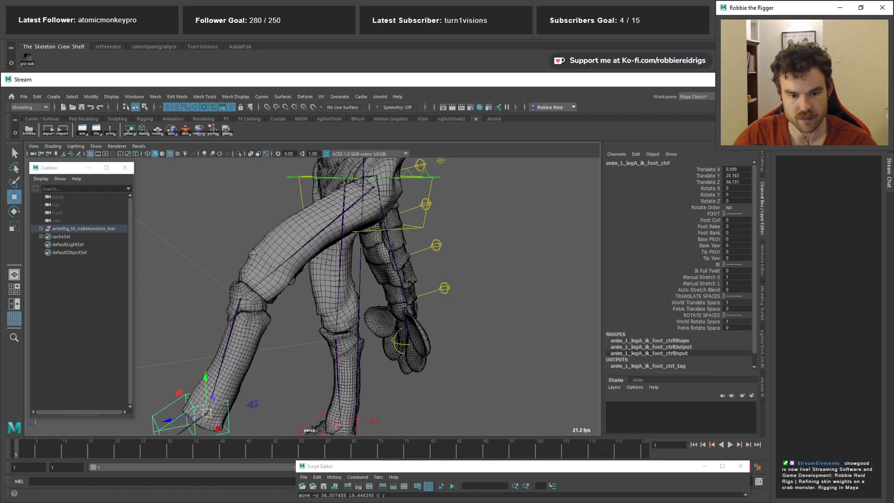
Bring up crab_notes in WordPad and add the item "Knee cap joints"
{"action": "left_click", "coordinate": [395, 501]}
{"action": "left_click_drag", "start_coordinate": [444, 498], "coordinate": [422, 217]}
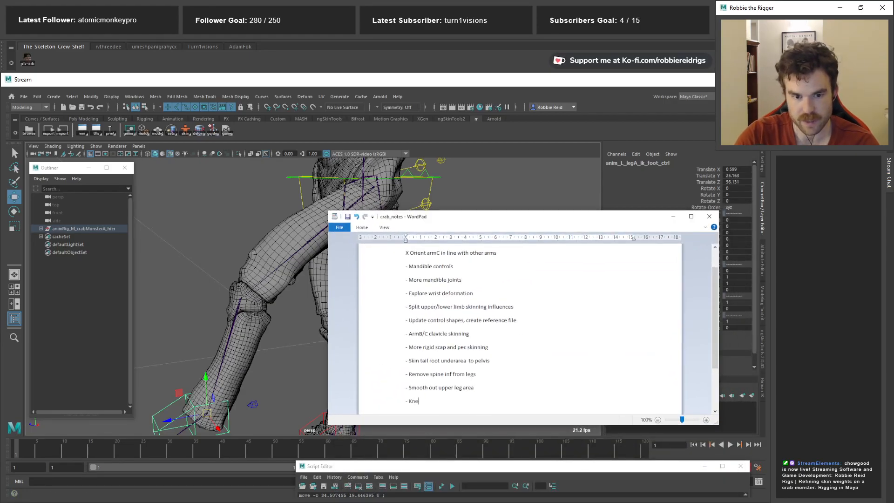
{"action": "type", "text": "nts"}
{"action": "key", "text": "Return"}
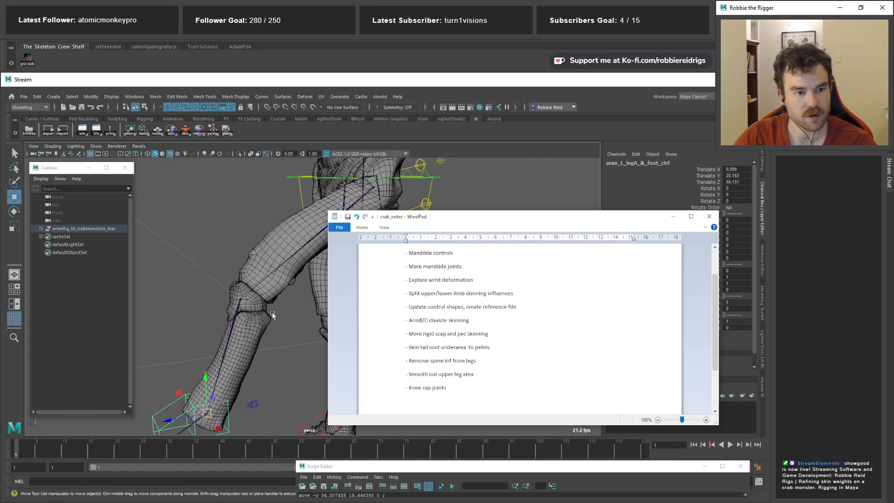
Try rotating the left leg A IK foot control in X, including to about -41.6 and 33.9 degrees, and undo the rotations
{"action": "middle_click_drag", "start_coordinate": [272, 314], "coordinate": [280, 284], "text": "alt"}
{"action": "left_click_drag", "start_coordinate": [280, 285], "coordinate": [332, 321], "text": "alt"}
{"action": "middle_click_drag", "start_coordinate": [333, 321], "coordinate": [340, 298], "text": "alt"}
{"action": "key", "text": "e"}
{"action": "left_click_drag", "start_coordinate": [340, 298], "coordinate": [318, 322], "text": "alt"}
{"action": "key", "text": "ctrl+z"}
{"action": "left_click_drag", "start_coordinate": [387, 340], "coordinate": [245, 298], "text": "alt"}
{"action": "scroll", "coordinate": [309, 330], "scroll_direction": "up", "scroll_amount": 1}
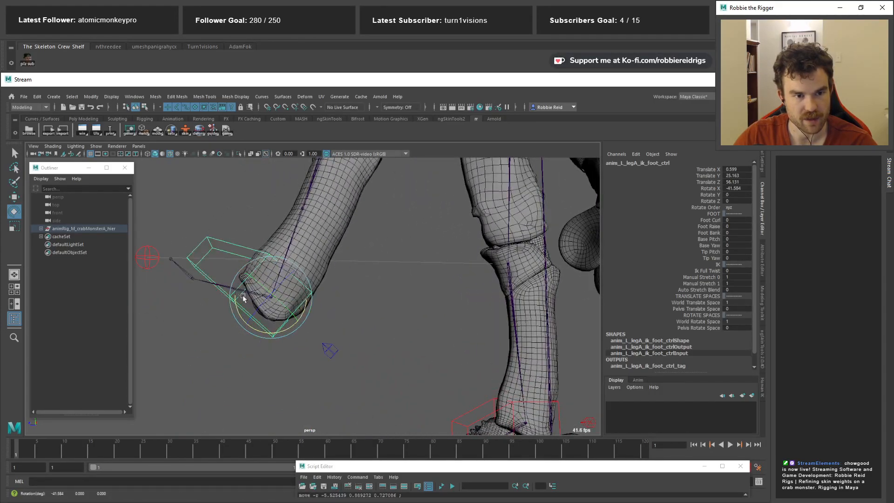
{"action": "key", "text": "ctrl+z"}
{"action": "left_click_drag", "start_coordinate": [259, 330], "coordinate": [297, 350]}
{"action": "key", "text": "ctrl+z"}
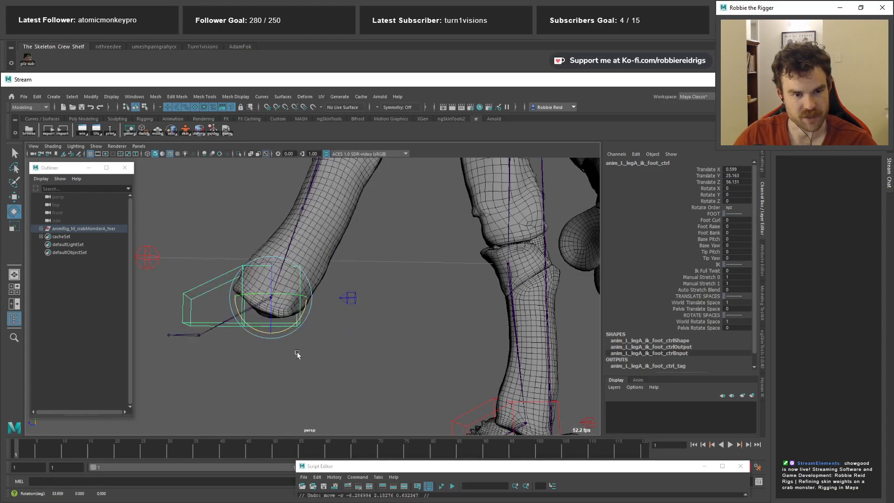
{"action": "left_click_drag", "start_coordinate": [389, 336], "coordinate": [373, 328], "text": "alt"}
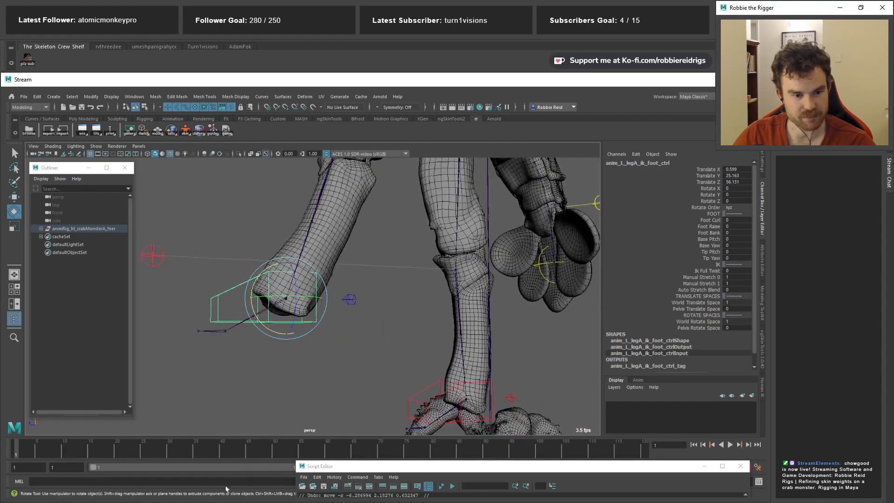
Add the item "Remove ankle influence from legs" to crab_notes in WordPad and move the notes aside
{"action": "left_click", "coordinate": [400, 502]}
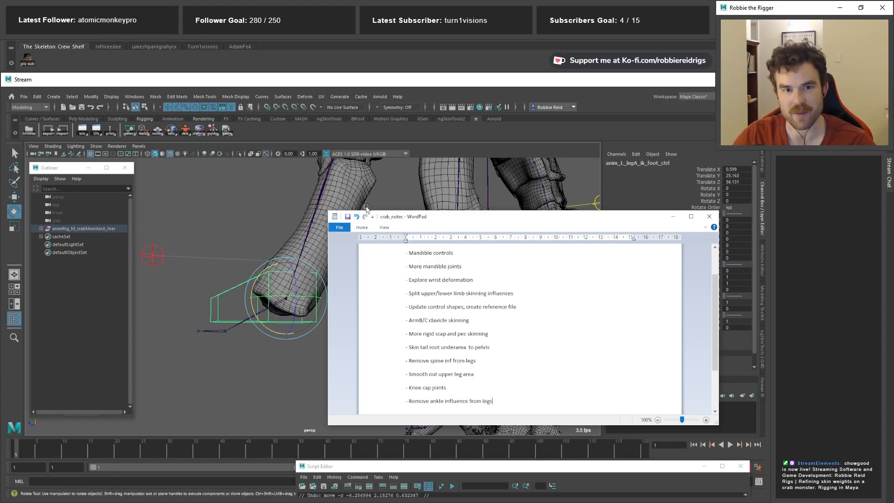
{"action": "left_click_drag", "start_coordinate": [403, 219], "coordinate": [441, 426]}
Clear the selection and examine the torso, arms and head of the rig from several angles
{"action": "right_click_drag", "start_coordinate": [419, 347], "coordinate": [375, 327], "text": "alt"}
{"action": "middle_click_drag", "start_coordinate": [425, 238], "coordinate": [335, 357], "text": "alt"}
{"action": "left_click_drag", "start_coordinate": [370, 218], "coordinate": [496, 211], "text": "alt"}
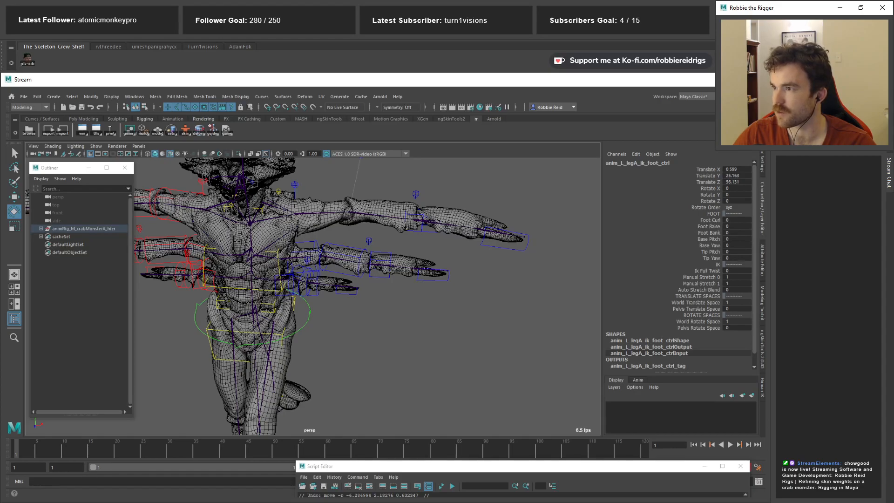
{"action": "left_click", "coordinate": [429, 298]}
{"action": "right_click_drag", "start_coordinate": [283, 322], "coordinate": [415, 347], "text": "alt"}
{"action": "left_click_drag", "start_coordinate": [415, 347], "coordinate": [329, 306], "text": "alt"}
{"action": "right_click_drag", "start_coordinate": [328, 306], "coordinate": [293, 274], "text": "alt"}
{"action": "middle_click_drag", "start_coordinate": [356, 256], "coordinate": [399, 333], "text": "alt"}
{"action": "left_click_drag", "start_coordinate": [399, 334], "coordinate": [326, 332], "text": "alt"}
{"action": "right_click_drag", "start_coordinate": [326, 332], "coordinate": [357, 280], "text": "alt"}
{"action": "middle_click_drag", "start_coordinate": [358, 279], "coordinate": [363, 325], "text": "alt"}
{"action": "left_click_drag", "start_coordinate": [363, 326], "coordinate": [354, 197], "text": "alt"}
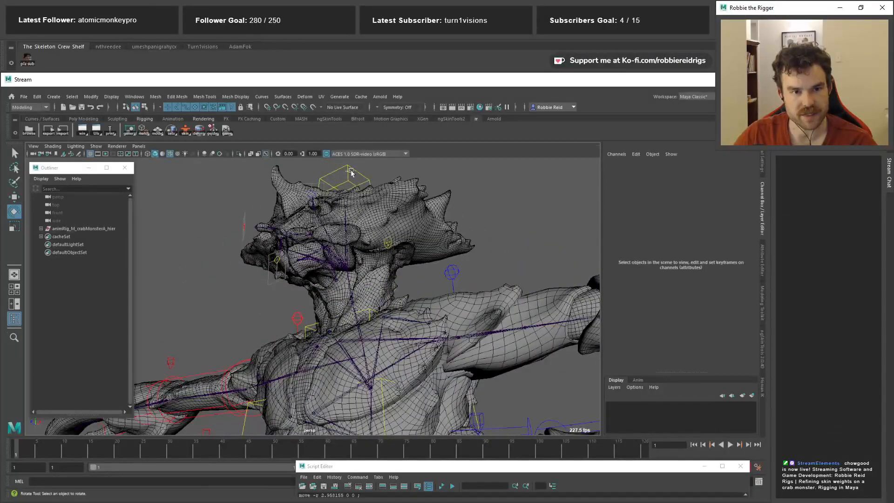
Try rotating the head control to about -20.7 in X, 25.4 in Y and 12.3 in Z to test the neck deformation
{"action": "left_click", "coordinate": [349, 171]}
{"action": "right_click_drag", "start_coordinate": [350, 172], "coordinate": [410, 264], "text": "alt"}
{"action": "middle_click_drag", "start_coordinate": [410, 264], "coordinate": [373, 323], "text": "alt"}
{"action": "left_click_drag", "start_coordinate": [356, 356], "coordinate": [297, 301]}
{"action": "left_click_drag", "start_coordinate": [328, 358], "coordinate": [404, 374]}
Select the jaw attribute control, try moving it downward to test the mouth deformation, and undo the moves
{"action": "left_click", "coordinate": [320, 217]}
{"action": "key", "text": "w"}
{"action": "key", "text": "ctrl+z"}
{"action": "left_click_drag", "start_coordinate": [372, 261], "coordinate": [367, 383]}
{"action": "key", "text": "ctrl+z"}
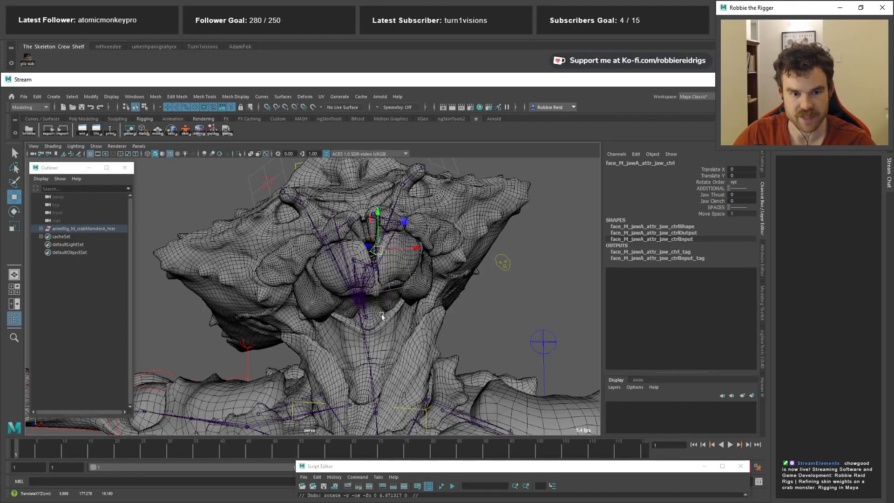
{"action": "left_click_drag", "start_coordinate": [366, 343], "coordinate": [321, 326], "text": "alt"}
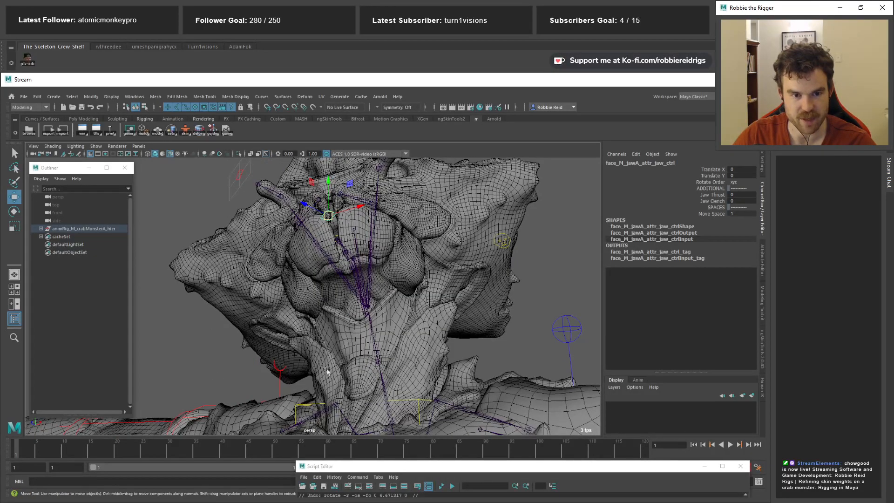
{"action": "left_click_drag", "start_coordinate": [330, 219], "coordinate": [328, 244]}
{"action": "key", "text": "ctrl+z"}
{"action": "key", "text": "ctrl+z"}
Try opening the jaw again with its control, check the open mouth from further away, and undo the move
{"action": "left_click_drag", "start_coordinate": [437, 332], "coordinate": [380, 342], "text": "alt"}
{"action": "left_click_drag", "start_coordinate": [316, 289], "coordinate": [320, 349]}
{"action": "right_click_drag", "start_coordinate": [321, 350], "coordinate": [363, 365], "text": "alt"}
{"action": "left_click_drag", "start_coordinate": [363, 365], "coordinate": [322, 292], "text": "alt"}
{"action": "left_click", "coordinate": [335, 318]}
{"action": "key", "text": "e"}
{"action": "right_click_drag", "start_coordinate": [322, 292], "coordinate": [251, 265], "text": "alt"}
{"action": "left_click_drag", "start_coordinate": [251, 265], "coordinate": [457, 259], "text": "alt"}
{"action": "left_click", "coordinate": [499, 241]}
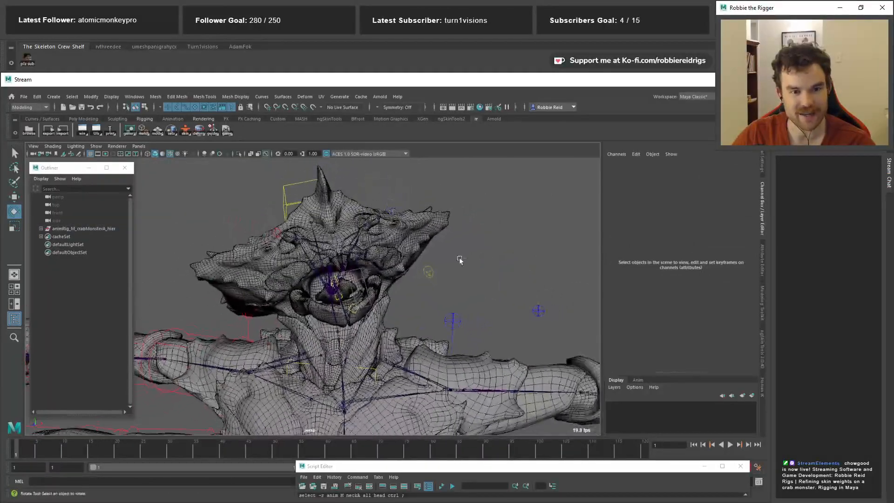
{"action": "key", "text": "ctrl+z"}
{"action": "key", "text": "ctrl+z"}
{"action": "key", "text": "ctrl+z"}
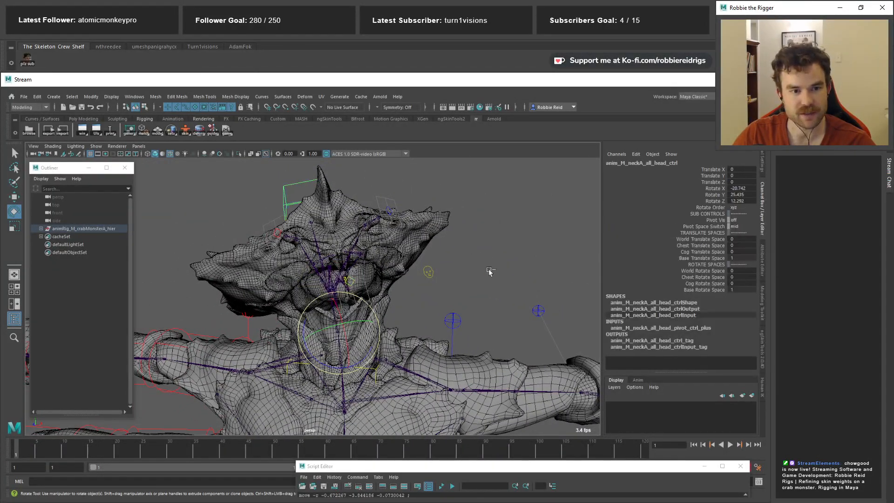
Hide the wireframe on the shaded mesh and insert a crab_notes item starting "Duplication script in" below "Orient armC in line with other arms"
{"action": "left_click", "coordinate": [170, 154]}
{"action": "key", "text": "alt+Tab"}
{"action": "left_click_drag", "start_coordinate": [490, 422], "coordinate": [464, 263]}
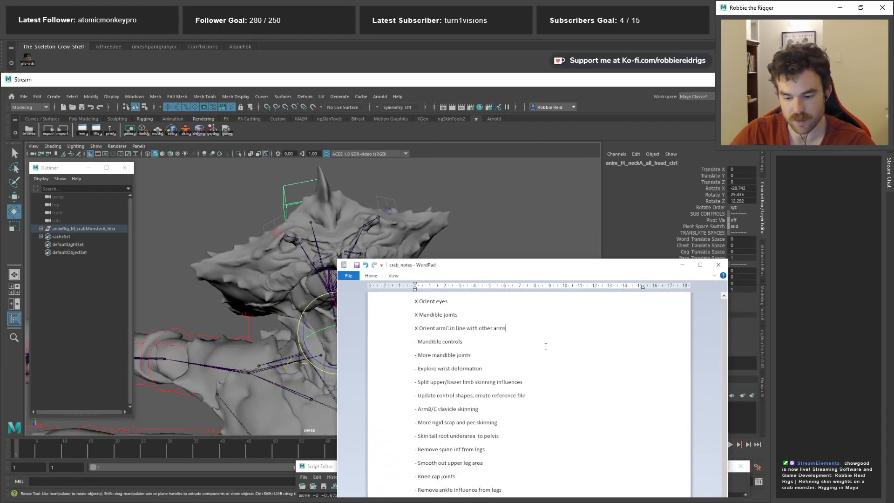
{"action": "key", "text": "Return"}
{"action": "type", "text": "- Duplication script in"}
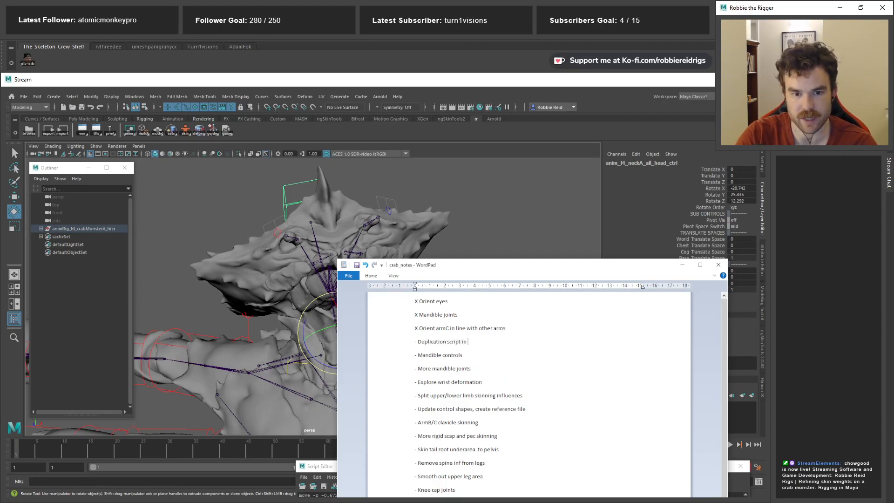
{"action": "left_click_drag", "start_coordinate": [523, 268], "coordinate": [533, 406]}
Undo the head control's rotations while viewing the neck and shoulders
{"action": "left_click_drag", "start_coordinate": [306, 306], "coordinate": [381, 301], "text": "alt"}
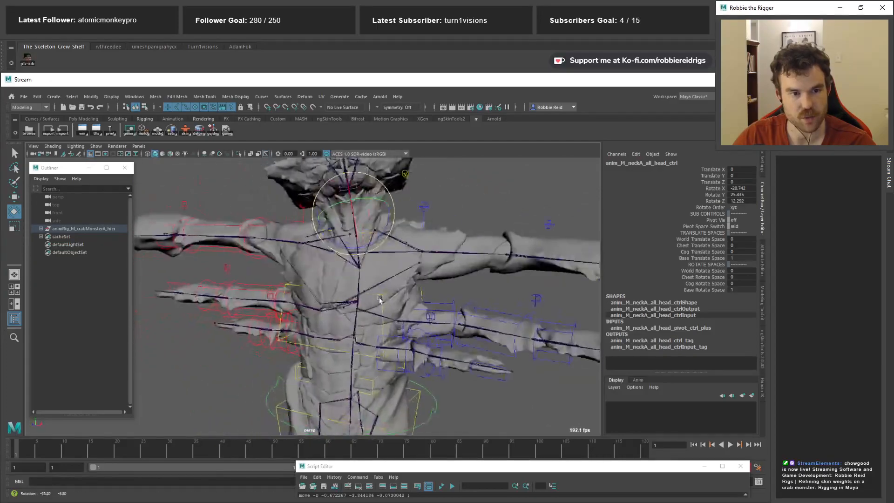
{"action": "middle_click_drag", "start_coordinate": [380, 301], "coordinate": [345, 305], "text": "alt"}
{"action": "right_click_drag", "start_coordinate": [345, 306], "coordinate": [408, 305], "text": "alt"}
{"action": "key", "text": "ctrl+z"}
{"action": "key", "text": "ctrl+z"}
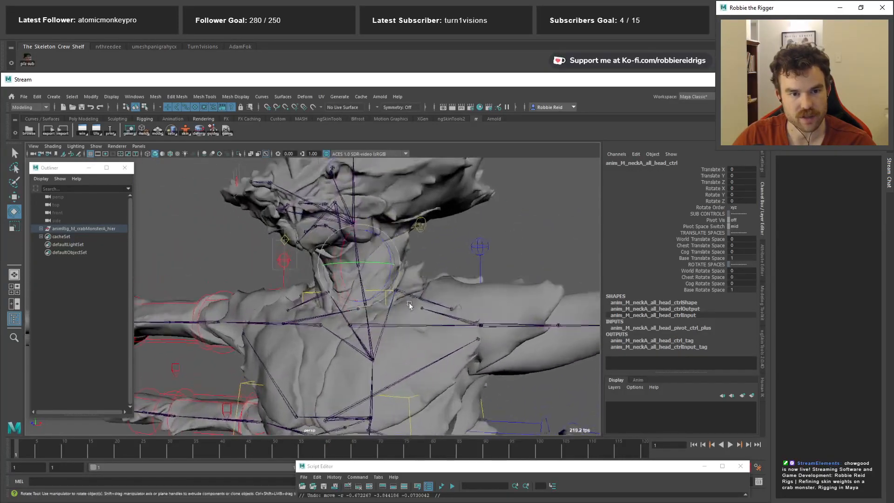
Select the face root settings control and set the Jaw A level of detail to secondary
{"action": "left_click_drag", "start_coordinate": [409, 305], "coordinate": [405, 265], "text": "alt"}
{"action": "right_click_drag", "start_coordinate": [405, 265], "coordinate": [417, 279], "text": "alt"}
{"action": "left_click_drag", "start_coordinate": [417, 279], "coordinate": [458, 257], "text": "alt"}
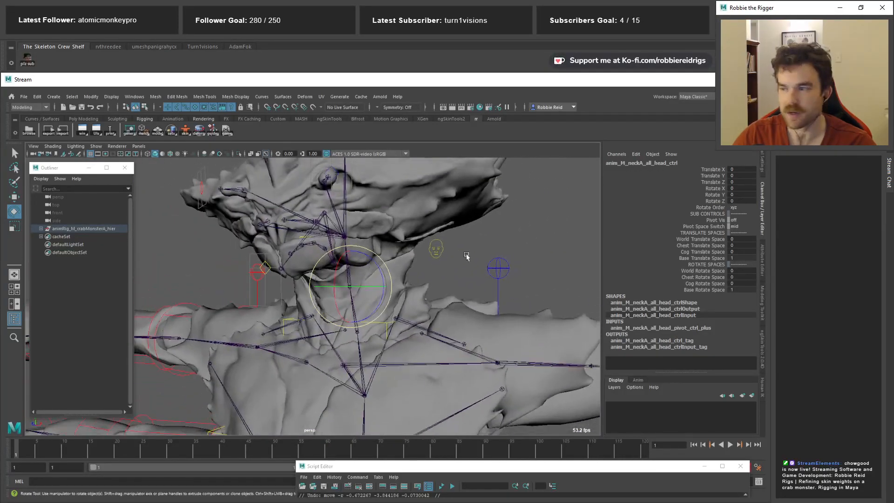
{"action": "left_click_drag", "start_coordinate": [376, 242], "coordinate": [435, 249], "text": "alt"}
{"action": "left_click", "coordinate": [461, 257]}
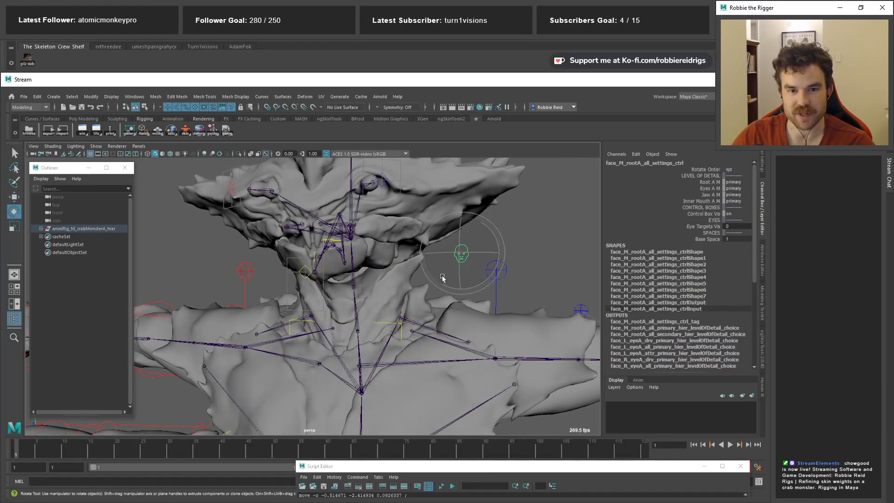
{"action": "left_click_drag", "start_coordinate": [445, 281], "coordinate": [482, 279], "text": "alt"}
{"action": "left_click", "coordinate": [735, 194]}
{"action": "left_click", "coordinate": [742, 219]}
{"action": "left_click_drag", "start_coordinate": [410, 270], "coordinate": [445, 273], "text": "alt"}
{"action": "scroll", "coordinate": [431, 274], "scroll_direction": "up", "scroll_amount": 5}
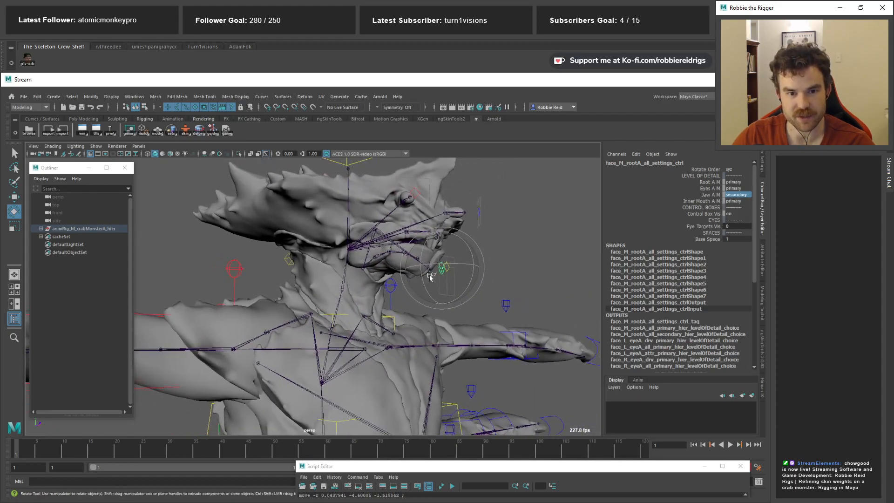
Select the jaw control, try moving it down to open the mouth, and undo the move
{"action": "key", "text": "w"}
{"action": "left_click", "coordinate": [428, 277]}
{"action": "left_click_drag", "start_coordinate": [412, 279], "coordinate": [403, 279], "text": "alt"}
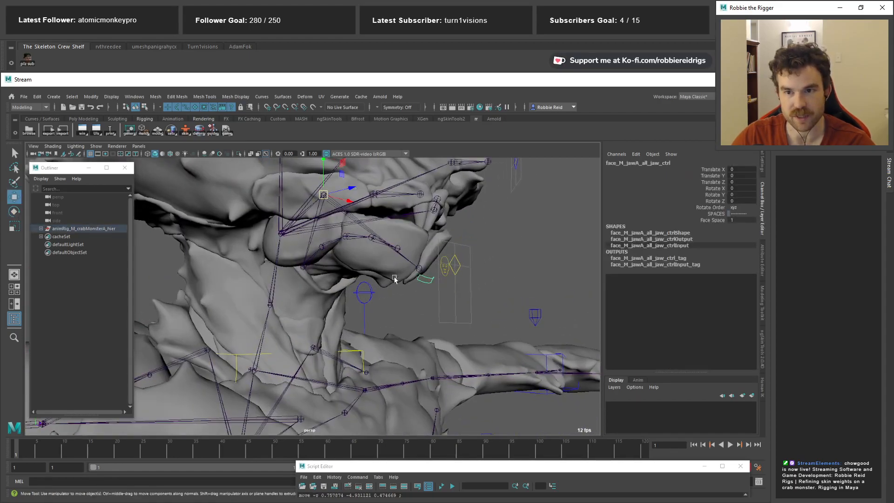
{"action": "left_click_drag", "start_coordinate": [323, 195], "coordinate": [350, 310]}
{"action": "key", "text": "ctrl+z"}
Try opening the jaw further with more moves of its control, check the mouth from different angles, and undo the moves
{"action": "right_click_drag", "start_coordinate": [350, 309], "coordinate": [279, 283], "text": "alt"}
{"action": "left_click_drag", "start_coordinate": [279, 283], "coordinate": [377, 221], "text": "alt"}
{"action": "right_click_drag", "start_coordinate": [378, 220], "coordinate": [342, 209], "text": "alt"}
{"action": "left_click_drag", "start_coordinate": [341, 202], "coordinate": [390, 367]}
{"action": "middle_click_drag", "start_coordinate": [389, 366], "coordinate": [391, 289], "text": "alt"}
{"action": "left_click_drag", "start_coordinate": [395, 296], "coordinate": [376, 386]}
{"action": "left_click_drag", "start_coordinate": [376, 385], "coordinate": [384, 303], "text": "alt"}
{"action": "key", "text": "ctrl+z"}
{"action": "middle_click_drag", "start_coordinate": [377, 251], "coordinate": [385, 317], "text": "alt"}
{"action": "key", "text": "ctrl+z"}
{"action": "right_click_drag", "start_coordinate": [385, 317], "coordinate": [353, 302], "text": "alt"}
{"action": "middle_click_drag", "start_coordinate": [353, 303], "coordinate": [283, 259], "text": "alt"}
{"action": "left_click_drag", "start_coordinate": [283, 259], "coordinate": [236, 266], "text": "alt"}
{"action": "key", "text": "ctrl+z"}
Examine the rig from several angles, from the head to the claw of the right armB
{"action": "left_click", "coordinate": [476, 254]}
{"action": "middle_click_drag", "start_coordinate": [467, 287], "coordinate": [463, 284], "text": "alt"}
{"action": "left_click_drag", "start_coordinate": [463, 285], "coordinate": [348, 293], "text": "alt"}
{"action": "right_click_drag", "start_coordinate": [348, 293], "coordinate": [342, 283], "text": "alt"}
{"action": "middle_click_drag", "start_coordinate": [364, 288], "coordinate": [403, 250], "text": "alt"}
{"action": "right_click_drag", "start_coordinate": [403, 249], "coordinate": [228, 302], "text": "alt"}
{"action": "left_click_drag", "start_coordinate": [228, 302], "coordinate": [409, 281], "text": "alt"}
{"action": "middle_click_drag", "start_coordinate": [409, 281], "coordinate": [507, 293], "text": "alt"}
{"action": "right_click_drag", "start_coordinate": [354, 303], "coordinate": [389, 315], "text": "alt"}
{"action": "left_click_drag", "start_coordinate": [389, 315], "coordinate": [337, 319], "text": "alt"}
{"action": "right_click_drag", "start_coordinate": [337, 319], "coordinate": [295, 273], "text": "alt"}
Try rotating the right armB claw control while checking the claw's deformation, and undo the rotations
{"action": "left_click", "coordinate": [295, 263]}
{"action": "left_click_drag", "start_coordinate": [307, 274], "coordinate": [419, 380], "text": "alt"}
{"action": "key", "text": "e"}
{"action": "key", "text": "ctrl+z"}
{"action": "mouse_move", "coordinate": [338, 300]}
{"action": "left_mouse_down"}
{"action": "mouse_move", "coordinate": [359, 306]}
{"action": "mouse_move", "coordinate": [330, 294]}
{"action": "left_mouse_up"}
{"action": "left_click_drag", "start_coordinate": [330, 295], "coordinate": [317, 311], "text": "alt"}
{"action": "key", "text": "ctrl+z"}
{"action": "right_click_drag", "start_coordinate": [317, 312], "coordinate": [401, 362], "text": "alt"}
{"action": "left_click_drag", "start_coordinate": [402, 362], "coordinate": [274, 272], "text": "alt"}
{"action": "left_click_drag", "start_coordinate": [351, 281], "coordinate": [254, 290], "text": "alt"}
{"action": "key", "text": "ctrl+z"}
{"action": "key", "text": "ctrl+z"}
{"action": "left_click_drag", "start_coordinate": [395, 295], "coordinate": [315, 307], "text": "alt"}
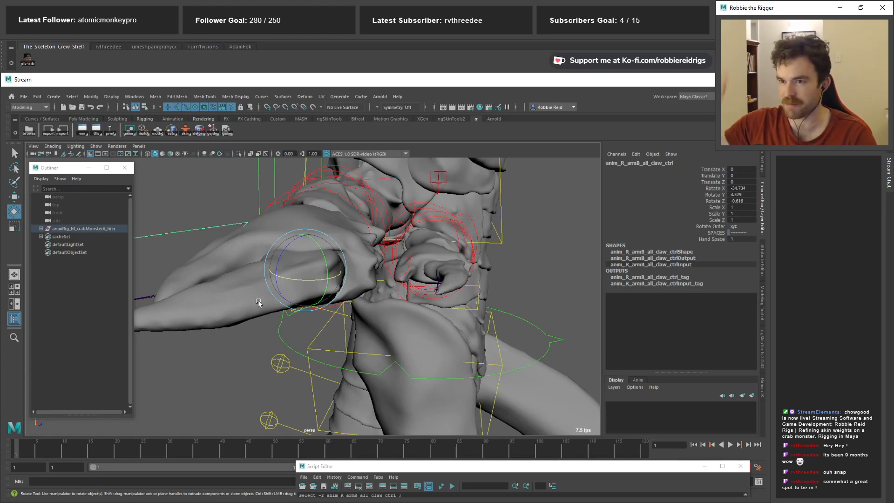
Clear the selection and examine the right-side arms and claws from the back and front
{"action": "left_click", "coordinate": [565, 273]}
{"action": "right_click_drag", "start_coordinate": [395, 275], "coordinate": [356, 279], "text": "alt"}
{"action": "left_click_drag", "start_coordinate": [355, 279], "coordinate": [259, 236], "text": "alt"}
{"action": "right_click_drag", "start_coordinate": [329, 264], "coordinate": [273, 272], "text": "alt"}
{"action": "left_click_drag", "start_coordinate": [273, 272], "coordinate": [356, 279], "text": "alt"}
{"action": "right_click_drag", "start_coordinate": [356, 279], "coordinate": [397, 314], "text": "alt"}
{"action": "left_click_drag", "start_coordinate": [397, 314], "coordinate": [407, 318], "text": "alt"}
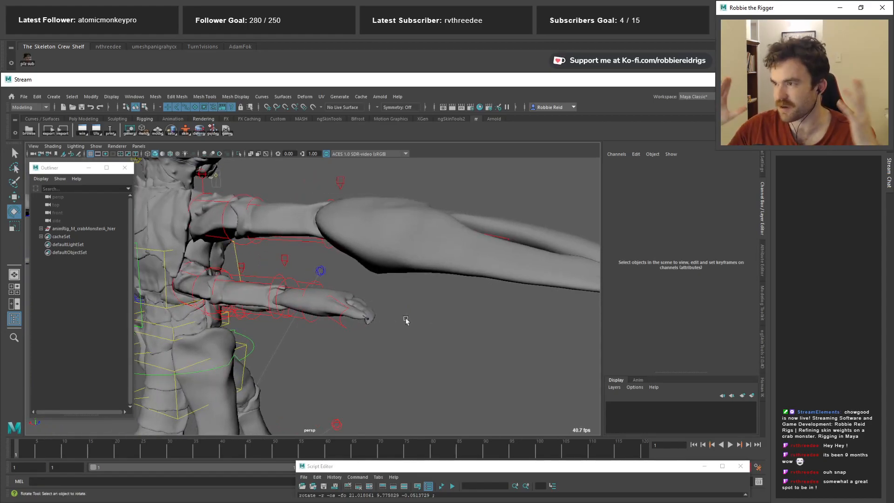
{"action": "left_click_drag", "start_coordinate": [405, 342], "coordinate": [261, 427], "text": "alt"}
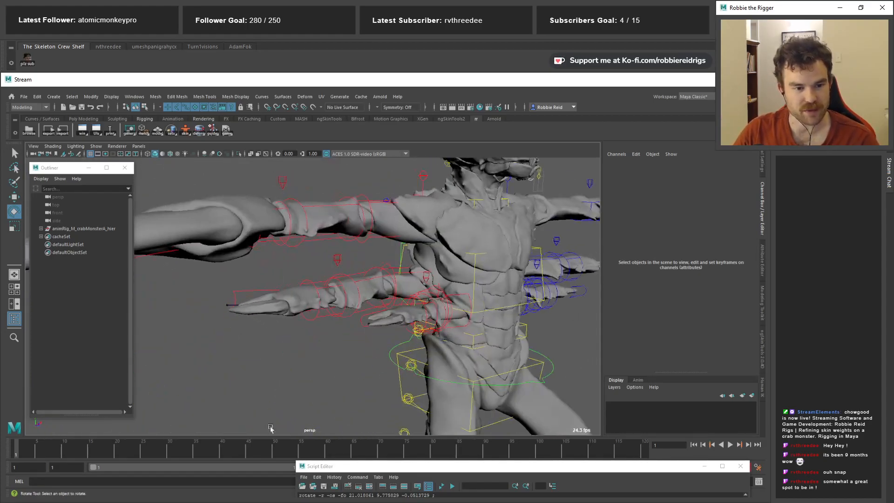
Insert a "Flip claw control on right side" item below "Duplication script in rig core" in the crab_notes WordPad document, and minimize it
{"action": "left_click_drag", "start_coordinate": [470, 501], "coordinate": [486, 231]}
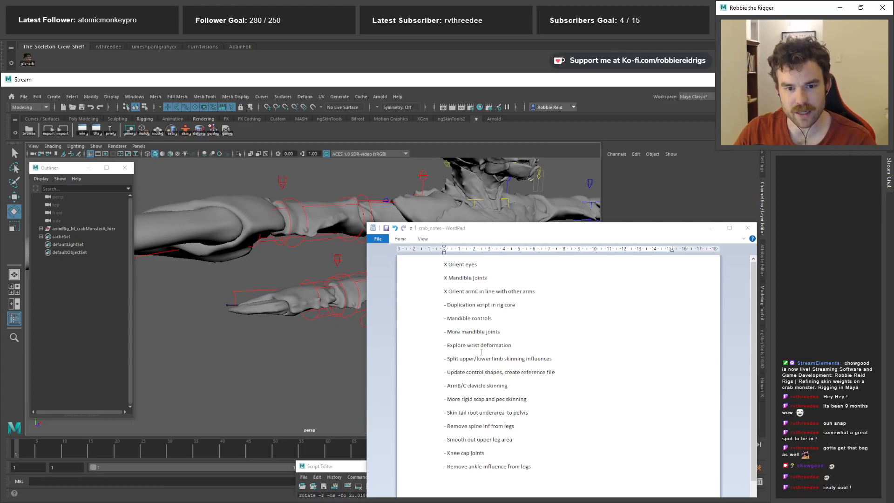
{"action": "left_click", "coordinate": [529, 312]}
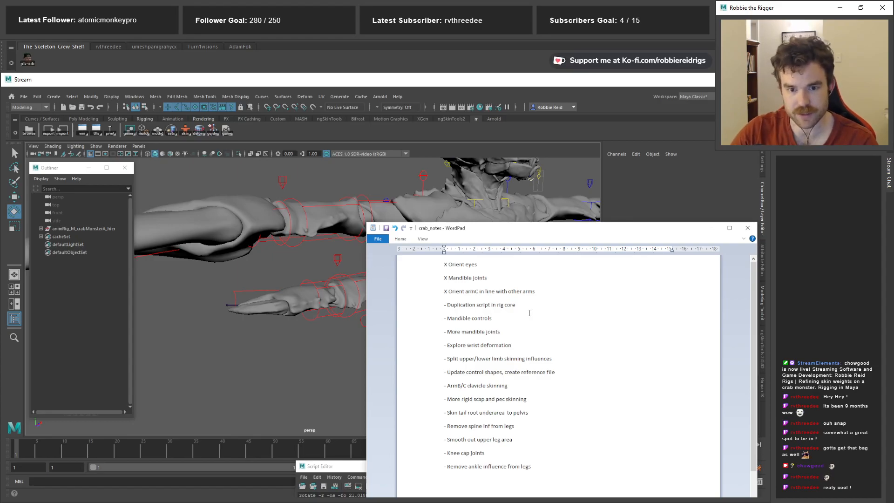
{"action": "key", "text": "Return"}
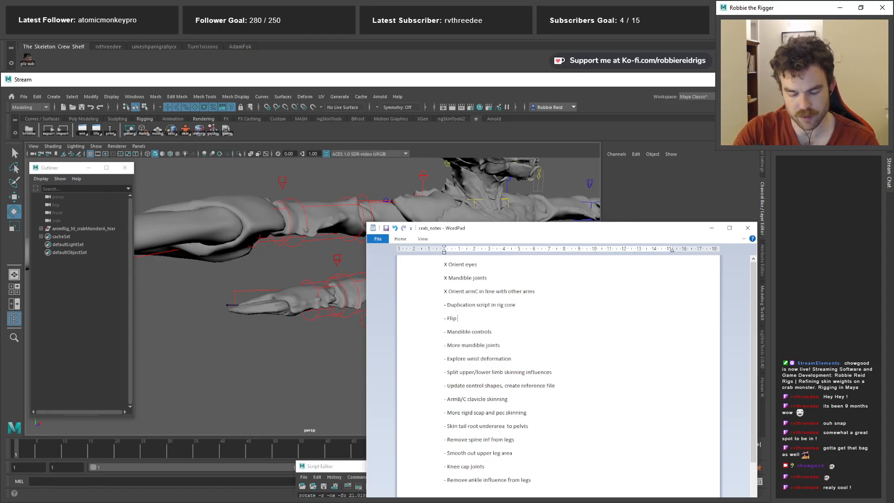
{"action": "type", "text": "claw control on right side"}
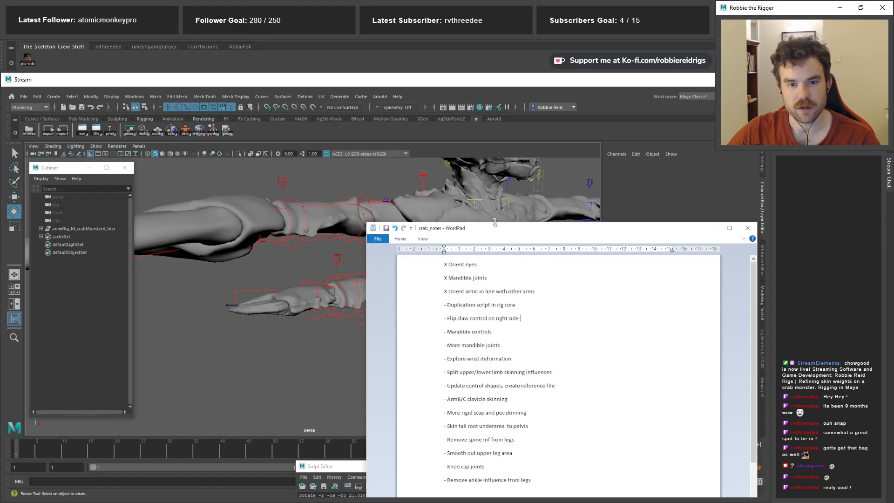
{"action": "left_click_drag", "start_coordinate": [499, 223], "coordinate": [499, 211]}
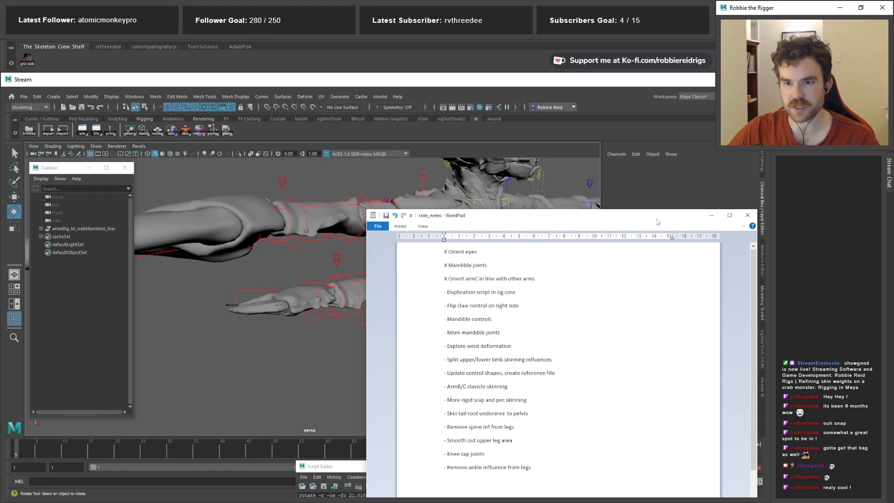
{"action": "left_click", "coordinate": [711, 215]}
{"action": "left_click_drag", "start_coordinate": [369, 354], "coordinate": [400, 327], "text": "alt"}
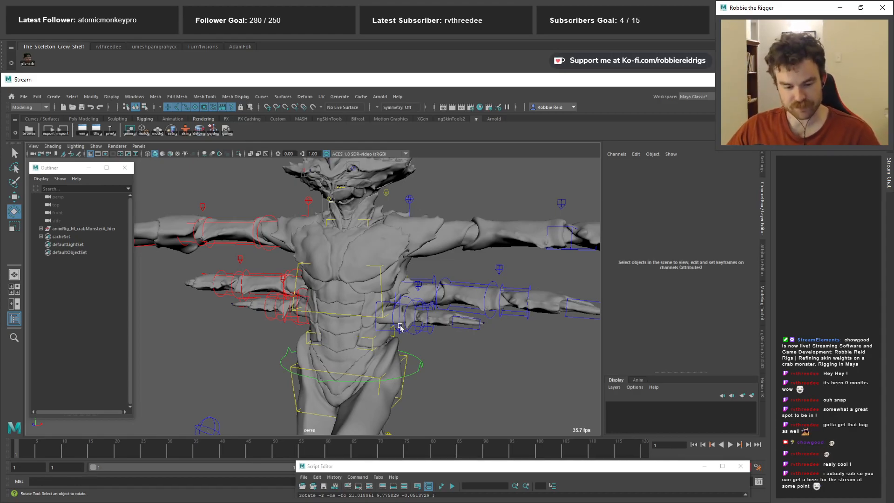
{"action": "left_click_drag", "start_coordinate": [255, 334], "coordinate": [310, 336], "text": "alt"}
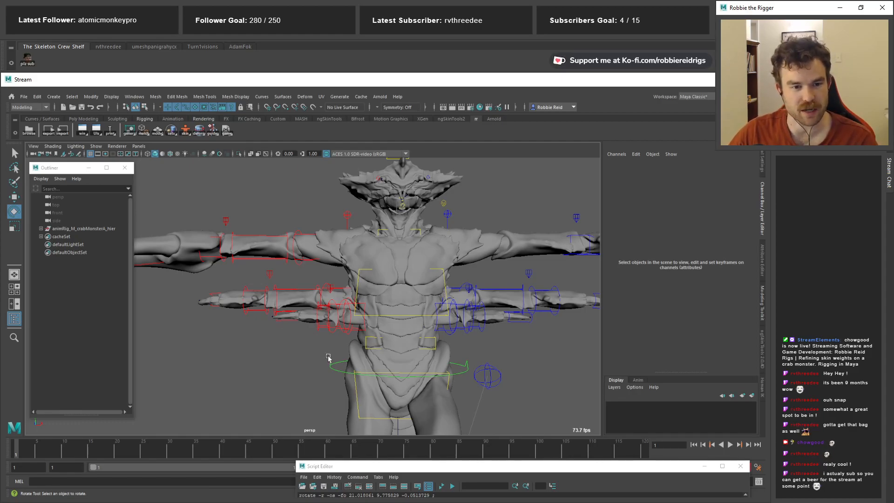
{"action": "middle_click_drag", "start_coordinate": [328, 358], "coordinate": [314, 365], "text": "alt"}
{"action": "middle_click_drag", "start_coordinate": [513, 286], "coordinate": [457, 296], "text": "alt"}
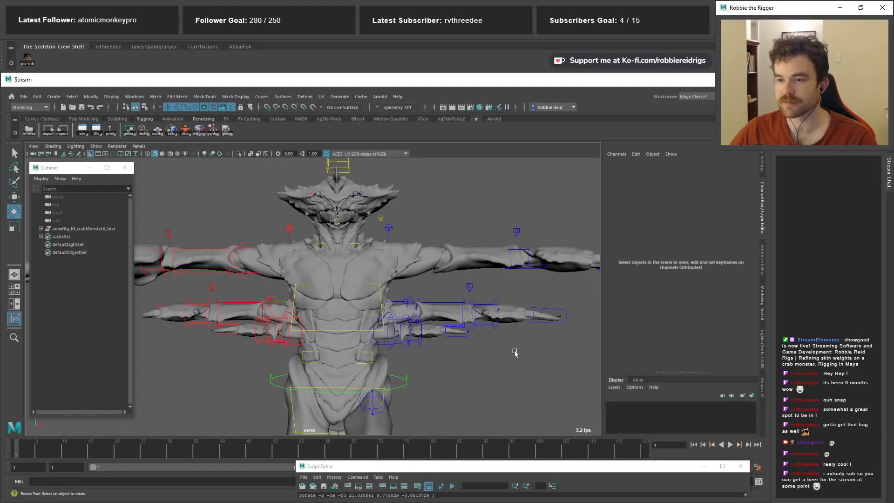
{"action": "left_click_drag", "start_coordinate": [384, 333], "coordinate": [361, 339], "text": "alt"}
Switch to PyCharm, collapse crabMonsterA.py, and unfold the CrabMonsterA class and its build_animation_rig method
{"action": "key", "text": "alt+Tab"}
{"action": "scroll", "coordinate": [476, 279], "scroll_direction": "up", "scroll_amount": 7}
{"action": "key", "text": "ctrl+shift+minus"}
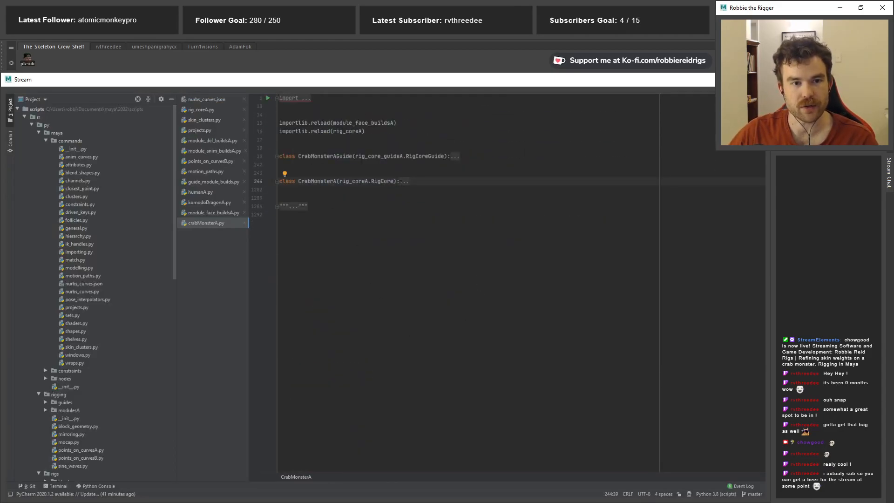
{"action": "left_click", "coordinate": [404, 181]}
{"action": "scroll", "coordinate": [732, 200], "scroll_direction": "down", "scroll_amount": 4}
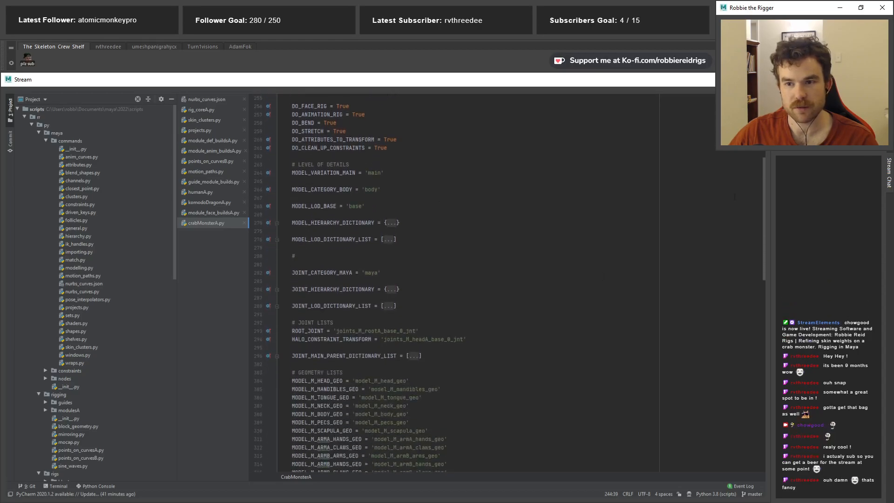
{"action": "scroll", "coordinate": [358, 374], "scroll_direction": "down", "scroll_amount": 10}
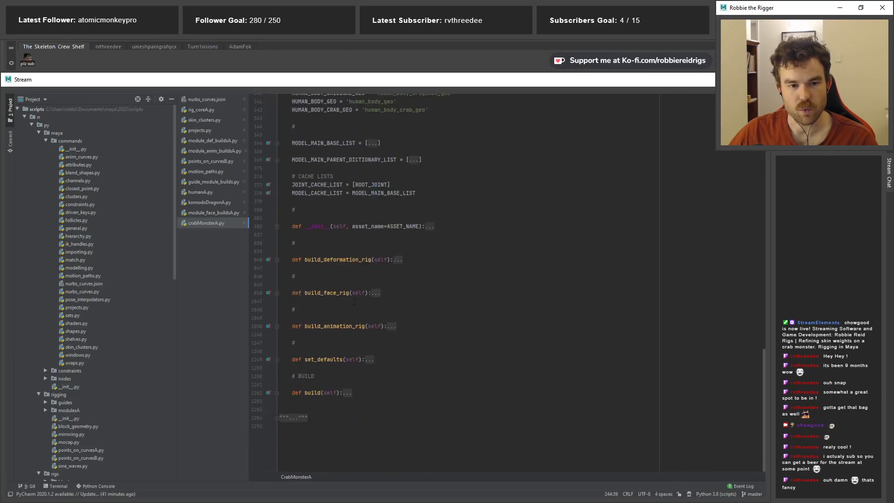
{"action": "left_click", "coordinate": [389, 327]}
{"action": "scroll", "coordinate": [395, 363], "scroll_direction": "down", "scroll_amount": 8}
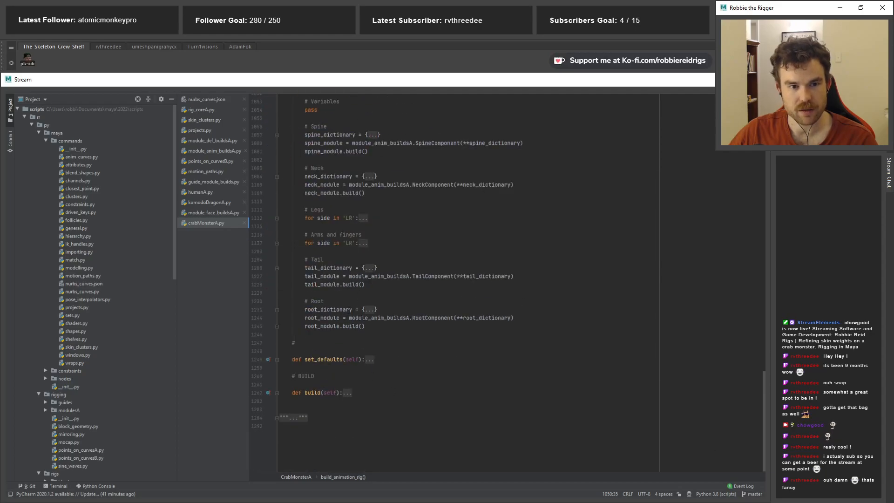
{"action": "scroll", "coordinate": [354, 266], "scroll_direction": "up", "scroll_amount": 1}
{"action": "scroll", "coordinate": [346, 211], "scroll_direction": "up", "scroll_amount": 1}
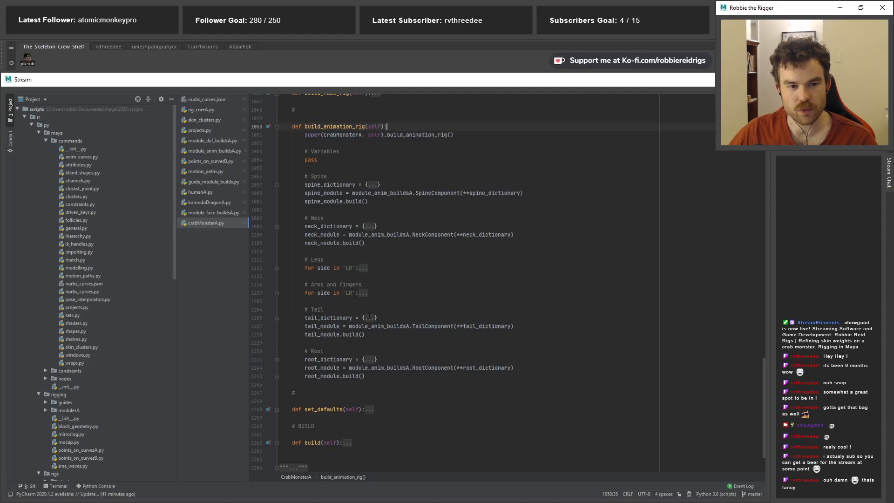
Unfold the leg and arm loops and claw_dictionary to examine the claw control's scale, rotation and shape settings
{"action": "left_click", "coordinate": [362, 267]}
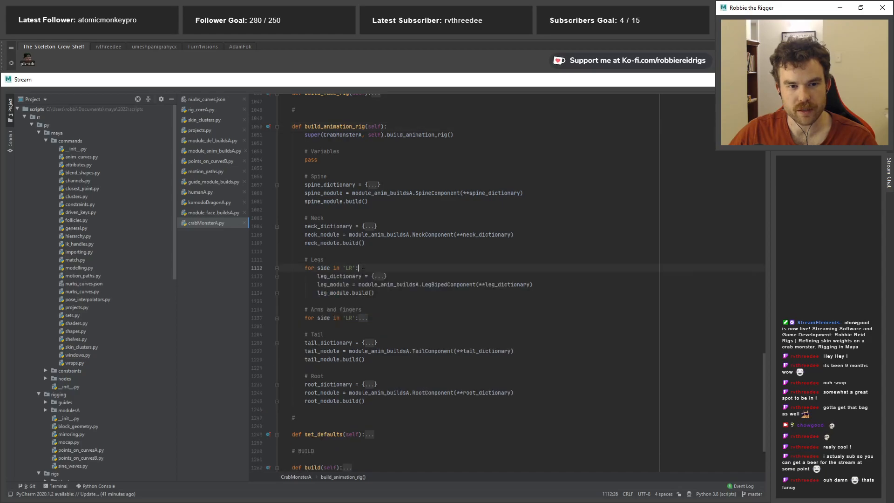
{"action": "left_click", "coordinate": [363, 318]}
{"action": "scroll", "coordinate": [400, 319], "scroll_direction": "down", "scroll_amount": 1}
{"action": "left_click", "coordinate": [428, 301]}
{"action": "scroll", "coordinate": [409, 369], "scroll_direction": "down", "scroll_amount": 1}
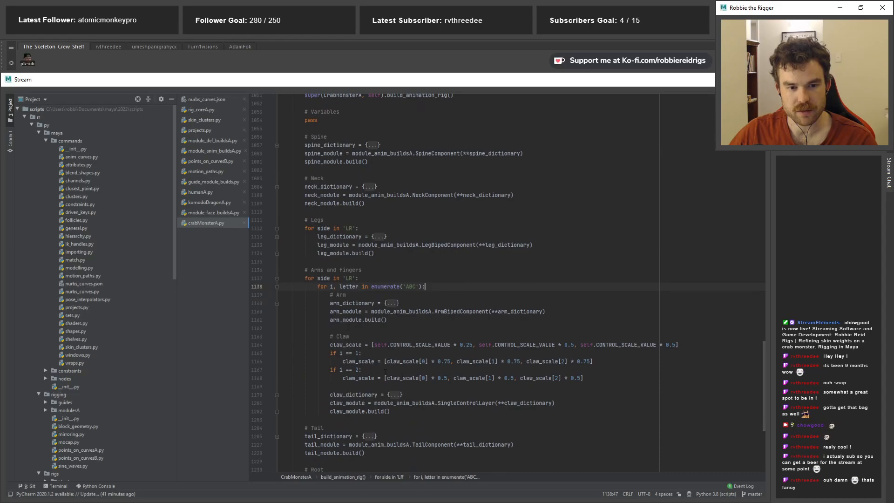
{"action": "left_click", "coordinate": [394, 395]}
{"action": "scroll", "coordinate": [449, 386], "scroll_direction": "down", "scroll_amount": 3}
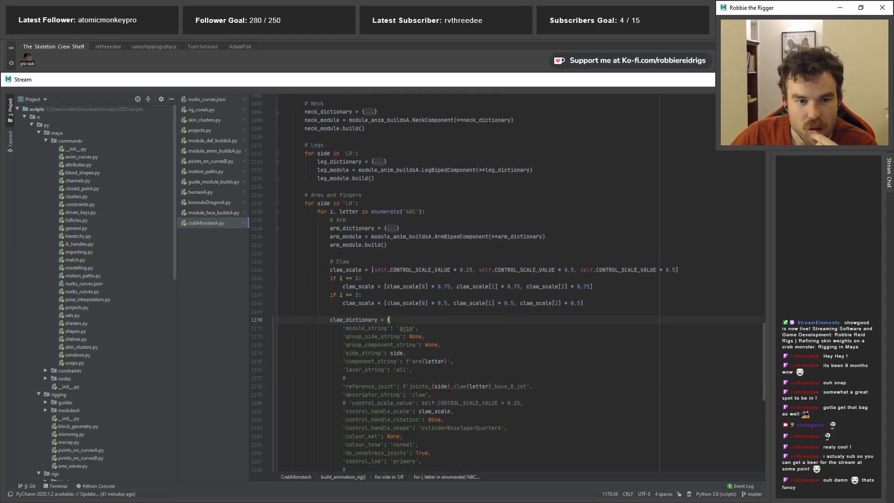
{"action": "scroll", "coordinate": [386, 306], "scroll_direction": "down", "scroll_amount": 1}
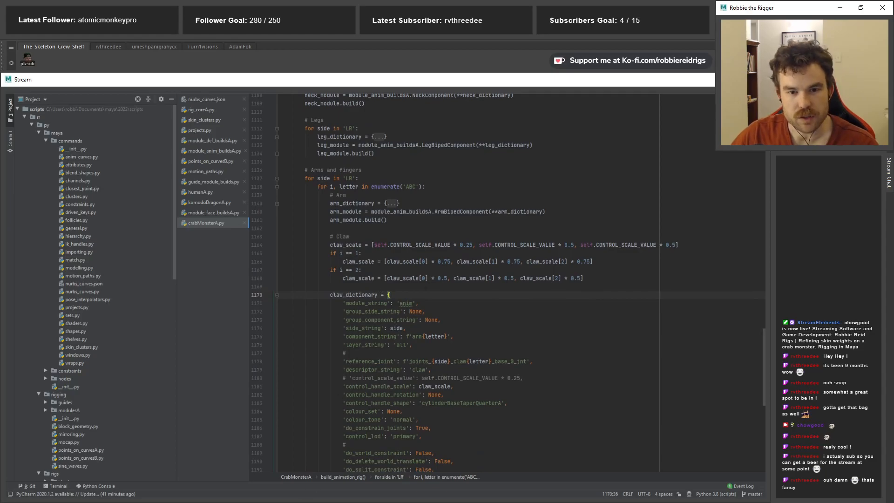
Switch back to Maya and select the right armC claw control to examine its shape and orientation
{"action": "left_click", "coordinate": [303, 501]}
{"action": "left_click_drag", "start_coordinate": [293, 320], "coordinate": [333, 328], "text": "alt"}
{"action": "right_click_drag", "start_coordinate": [233, 298], "coordinate": [386, 355], "text": "alt"}
{"action": "left_click_drag", "start_coordinate": [225, 302], "coordinate": [271, 317]}
{"action": "key", "text": "r"}
{"action": "left_click_drag", "start_coordinate": [365, 340], "coordinate": [343, 347], "text": "alt"}
{"action": "right_click_drag", "start_coordinate": [343, 347], "coordinate": [279, 333], "text": "alt"}
{"action": "mouse_move", "coordinate": [279, 333]}
{"action": "left_mouse_down", "text": "alt"}
{"action": "mouse_move", "coordinate": [321, 329]}
{"action": "mouse_move", "coordinate": [290, 341]}
{"action": "left_mouse_up", "text": "alt"}
{"action": "key", "text": "w"}
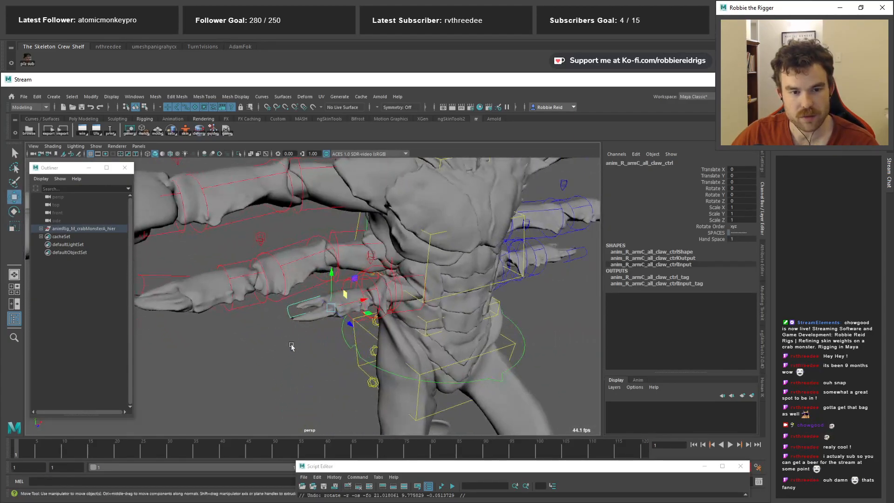
{"action": "left_click_drag", "start_coordinate": [369, 341], "coordinate": [358, 357], "text": "alt"}
{"action": "left_click", "coordinate": [335, 359]}
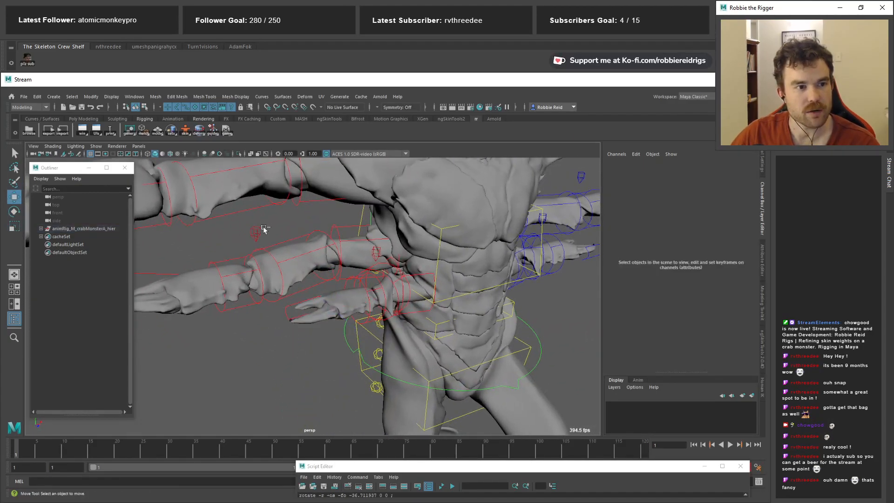
{"action": "key", "text": "ctrl+z"}
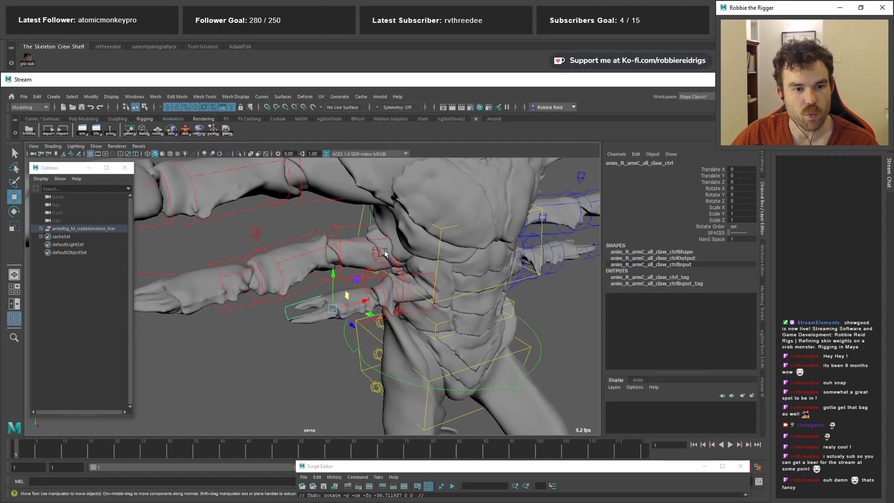
Open the Control Shape UI and build a cylinderBaseQuarterA control shape
{"action": "right_click", "coordinate": [110, 132]}
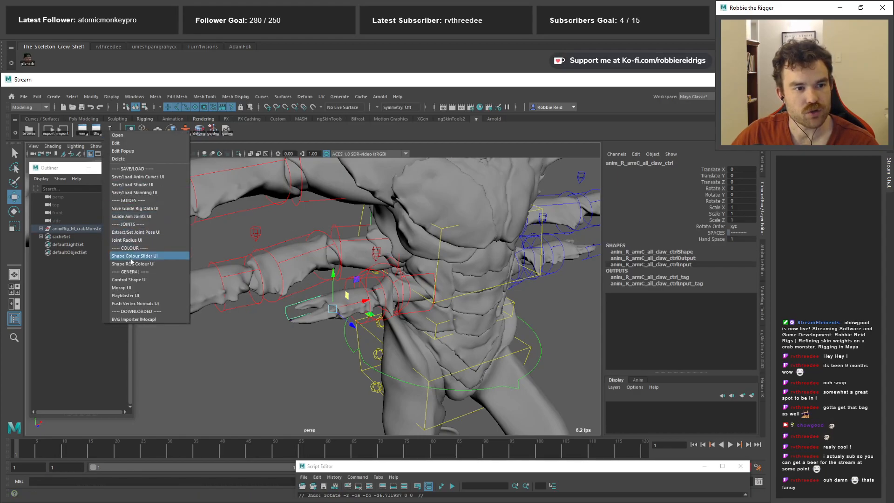
{"action": "left_click", "coordinate": [132, 280]}
{"action": "left_click_drag", "start_coordinate": [400, 209], "coordinate": [534, 164]}
{"action": "scroll", "coordinate": [494, 229], "scroll_direction": "down", "scroll_amount": 5}
{"action": "scroll", "coordinate": [492, 228], "scroll_direction": "up", "scroll_amount": 3}
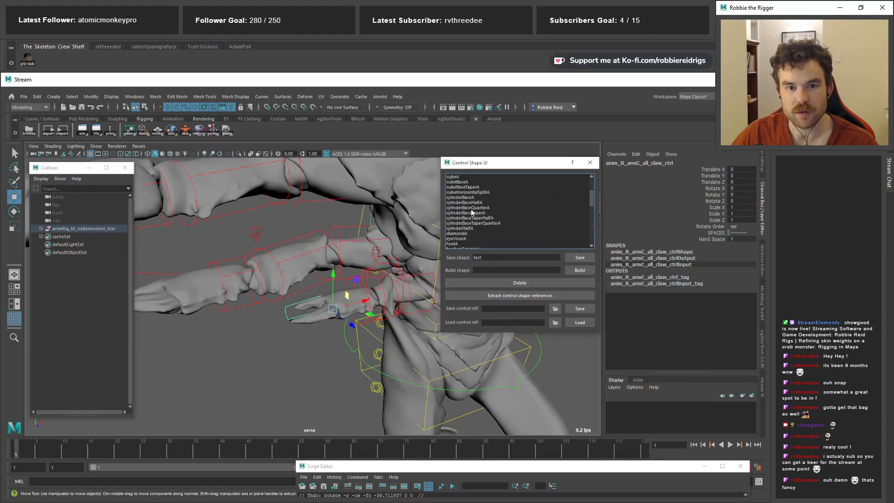
{"action": "left_click", "coordinate": [473, 203]}
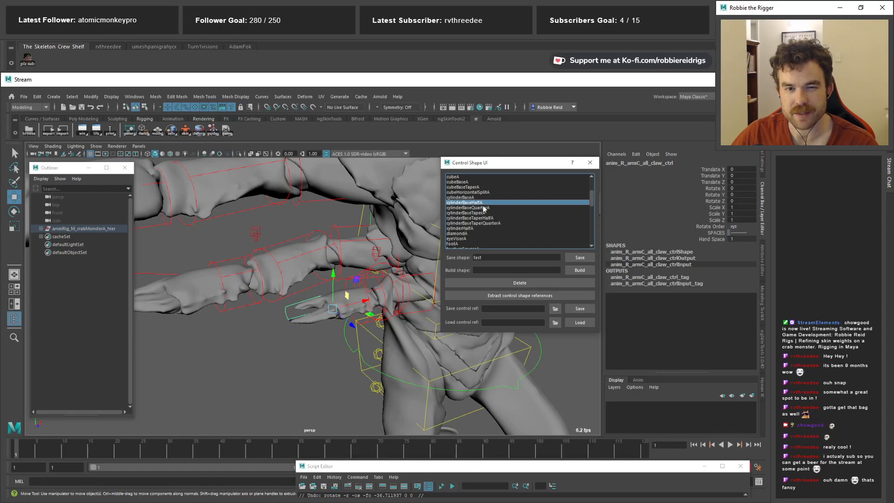
{"action": "left_click", "coordinate": [483, 208]}
{"action": "left_click", "coordinate": [578, 272]}
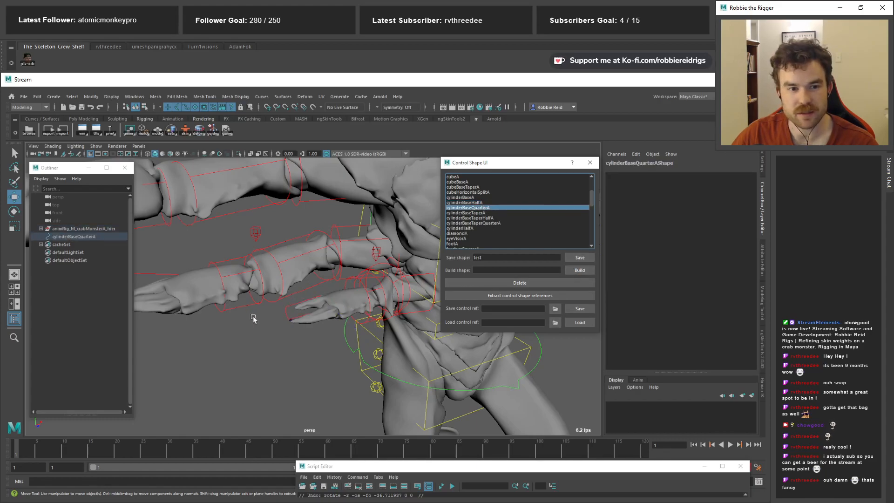
Match the cylinderBaseQuarterA curve's transforms to the right armC claw control and show the scene in wireframe
{"action": "left_click_drag", "start_coordinate": [231, 290], "coordinate": [279, 314], "text": "alt"}
{"action": "left_click", "coordinate": [279, 313]}
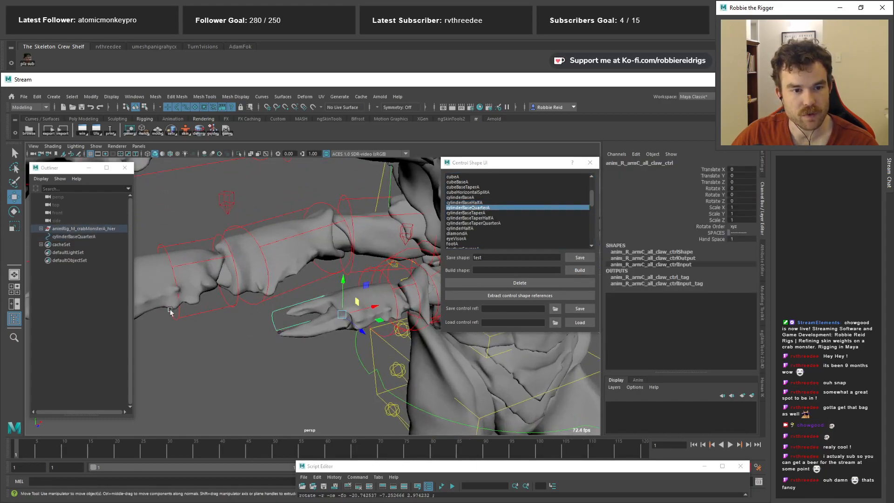
{"action": "left_click", "coordinate": [68, 236]}
{"action": "right_click", "coordinate": [139, 133]}
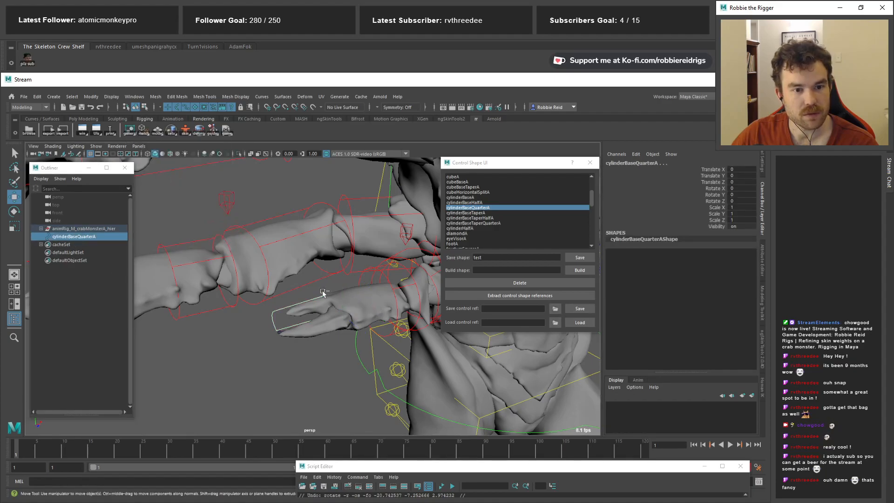
{"action": "left_click_drag", "start_coordinate": [294, 281], "coordinate": [313, 318], "text": "alt"}
{"action": "key", "text": "4"}
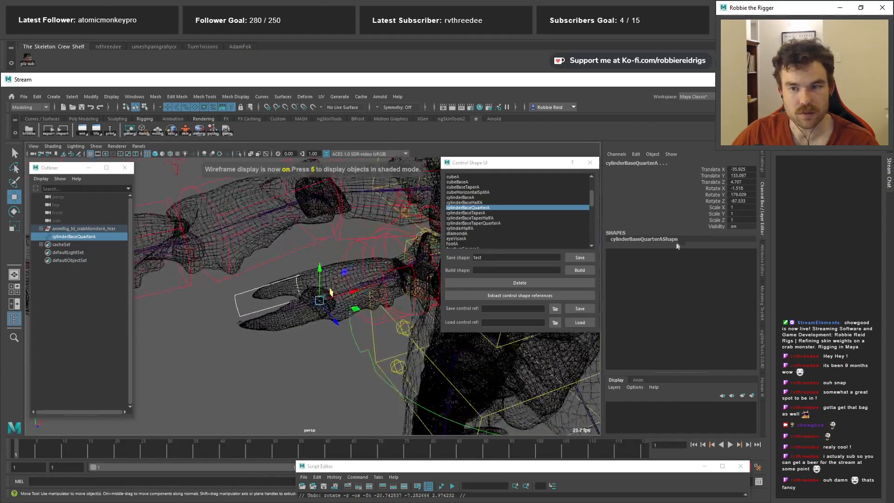
Try setting the cylinderBaseQuarterA curve's Scale X to -1, and undo the change
{"action": "left_click", "coordinate": [740, 207]}
{"action": "type", "text": "-1"}
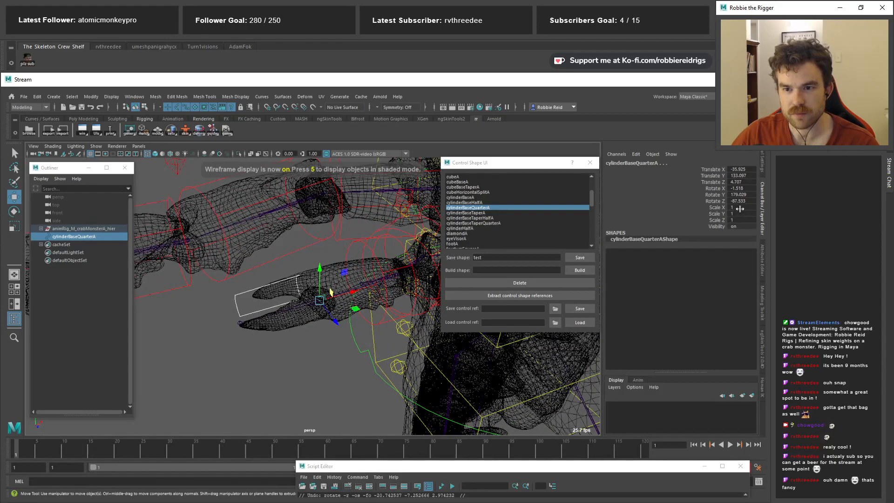
{"action": "key", "text": "Return"}
{"action": "key", "text": "ctrl+z"}
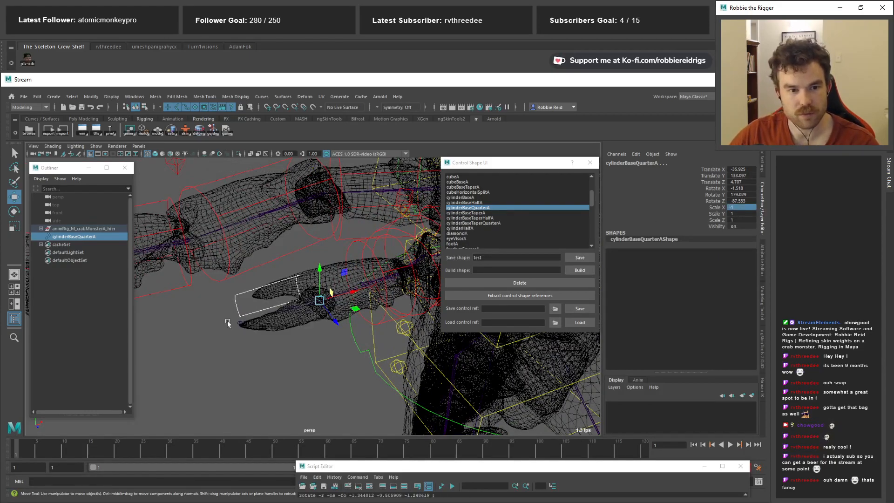
Scale the cylinderBaseQuarterA curve uniformly to about 6.4 beside the right armC claw
{"action": "key", "text": "r"}
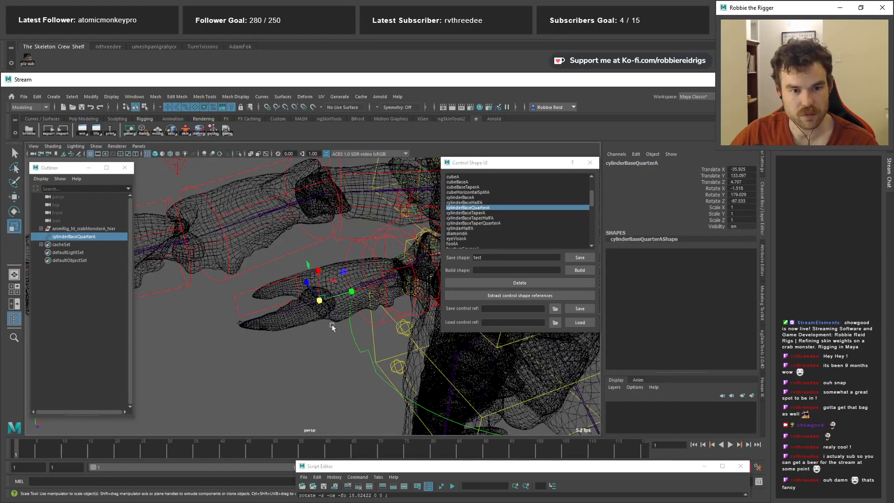
{"action": "right_click_drag", "start_coordinate": [331, 324], "coordinate": [423, 380], "text": "alt"}
{"action": "left_click_drag", "start_coordinate": [326, 304], "coordinate": [432, 343]}
{"action": "left_click_drag", "start_coordinate": [366, 318], "coordinate": [262, 338], "text": "alt"}
{"action": "key", "text": "ctrl+z"}
{"action": "mouse_move", "coordinate": [317, 334]}
{"action": "left_mouse_down", "text": "alt"}
{"action": "mouse_move", "coordinate": [332, 341]}
{"action": "mouse_move", "coordinate": [324, 323]}
{"action": "left_mouse_up", "text": "alt"}
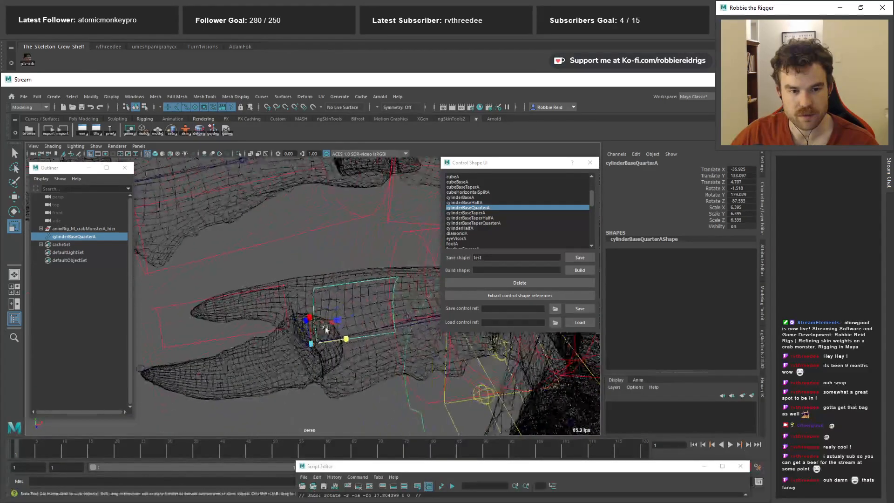
Try negating the cylinderBaseQuarterA curve's scale to -6.395, and undo the change
{"action": "left_click_drag", "start_coordinate": [744, 208], "coordinate": [745, 219]}
{"action": "type", "text": "-6.395"}
{"action": "key", "text": "Return"}
{"action": "left_click_drag", "start_coordinate": [159, 355], "coordinate": [278, 308], "text": "alt"}
{"action": "key", "text": "ctrl+z"}
Match the cylinderBaseQuarterA curve to the right clawC base joint and select the curve
{"action": "key", "text": "w"}
{"action": "left_click", "coordinate": [270, 305]}
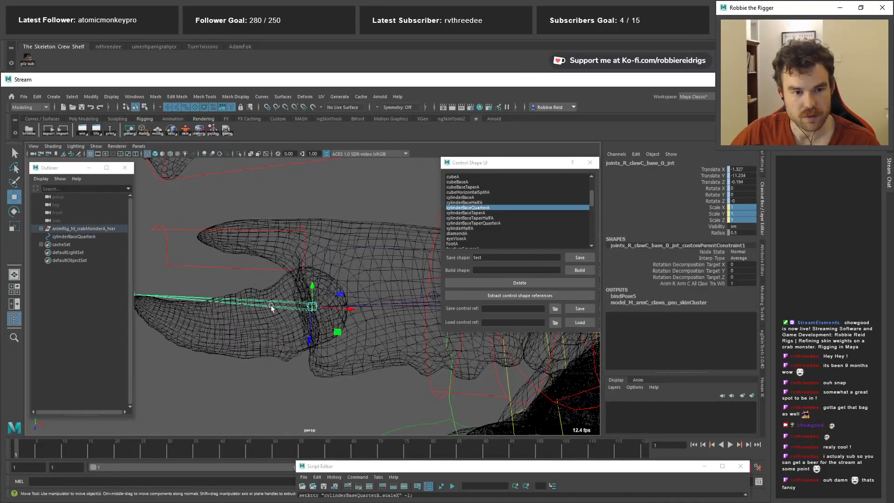
{"action": "left_click", "coordinate": [81, 238], "text": "ctrl"}
{"action": "left_click", "coordinate": [142, 130]}
{"action": "left_click", "coordinate": [170, 175]}
{"action": "mouse_move", "coordinate": [299, 285]}
{"action": "left_mouse_down", "text": "alt"}
{"action": "mouse_move", "coordinate": [283, 285]}
{"action": "mouse_move", "coordinate": [292, 289]}
{"action": "left_mouse_up", "text": "alt"}
{"action": "left_click", "coordinate": [65, 238]}
{"action": "scroll", "coordinate": [325, 325], "scroll_direction": "up", "scroll_amount": 2}
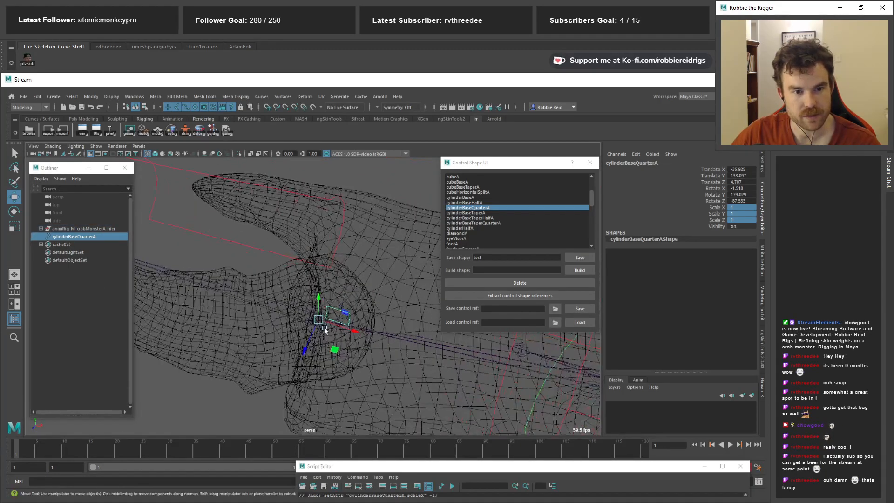
Try scaling the matched curve by about -1.29 along its Z axis only, and undo the scale
{"action": "key", "text": "r"}
{"action": "left_click_drag", "start_coordinate": [329, 294], "coordinate": [284, 356]}
{"action": "key", "text": "ctrl+z"}
Switch to PyCharm and try adding a self-based multiplier to the third claw_scale value under i == 1, and remove it
{"action": "key", "text": "alt+Tab"}
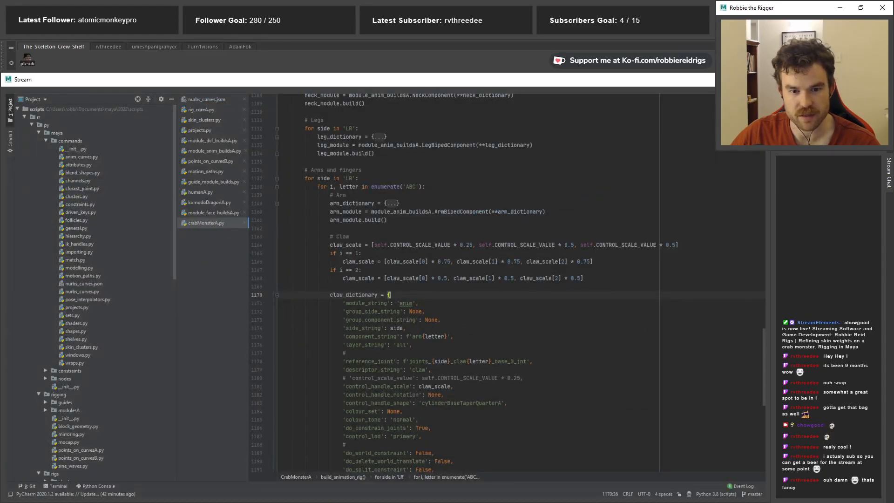
{"action": "left_click", "coordinate": [616, 262]}
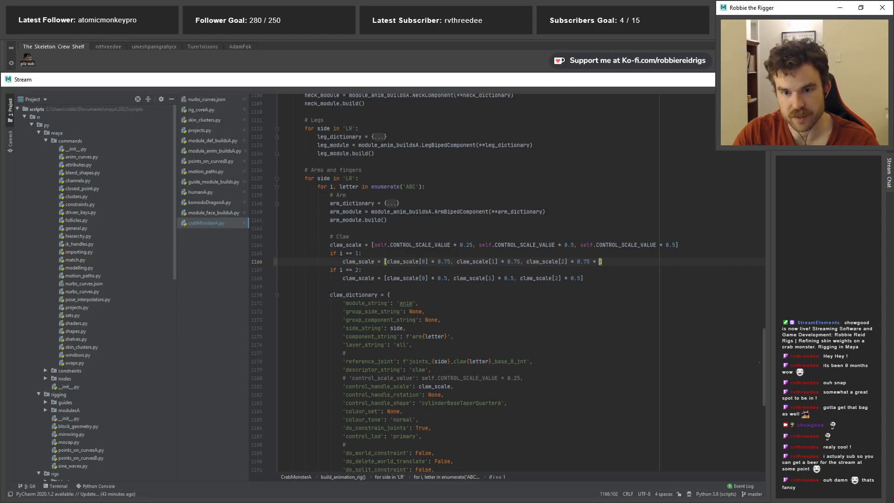
{"action": "type", "text": "* self.mu"}
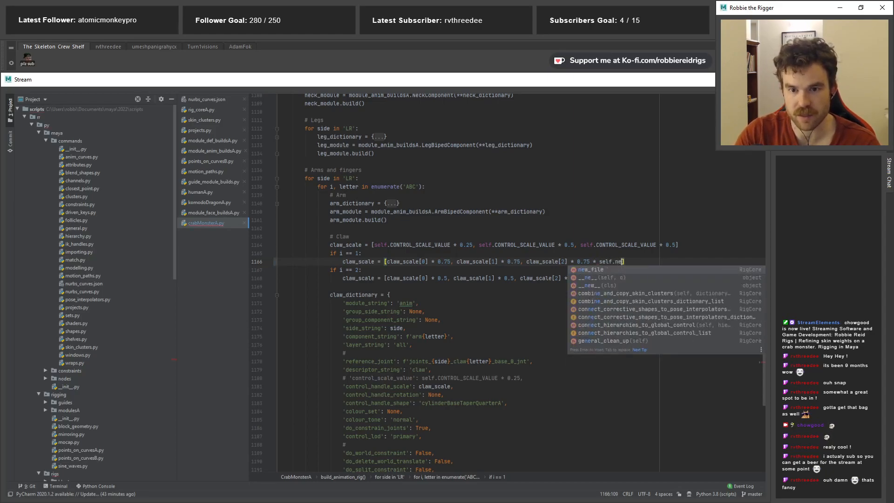
{"action": "key", "text": "Escape"}
{"action": "key", "text": "BackSpace"}
{"action": "key", "text": "BackSpace"}
{"action": "key", "text": "BackSpace"}
{"action": "key", "text": "ctrl+z"}
{"action": "key", "text": "BackSpace"}
{"action": "key", "text": "BackSpace"}
{"action": "key", "text": "BackSpace"}
{"action": "key", "text": "BackSpace"}
{"action": "key", "text": "BackSpace"}
{"action": "key", "text": "BackSpace"}
{"action": "key", "text": "BackSpace"}
{"action": "key", "text": "BackSpace"}
{"action": "key", "text": "BackSpace"}
{"action": "key", "text": "BackSpace"}
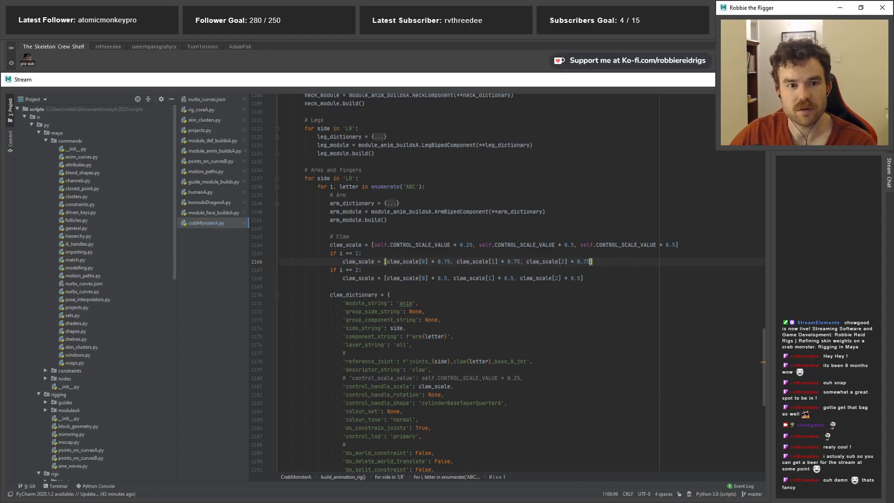
Add the line neg = 1 if side == 'L' else -1 directly after arm_module.build() in the arms loop
{"action": "left_click", "coordinate": [396, 223]}
{"action": "key", "text": "Return"}
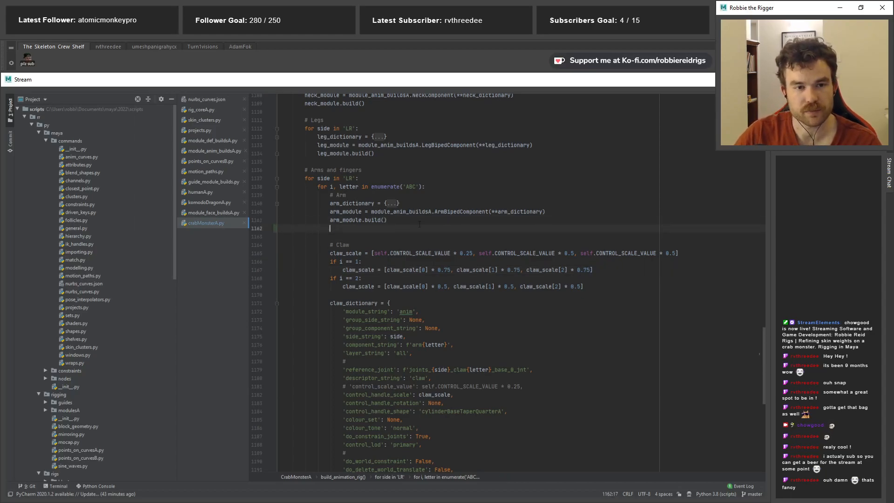
{"action": "type", "text": "neg = 1 if side == 'L' else -1"}
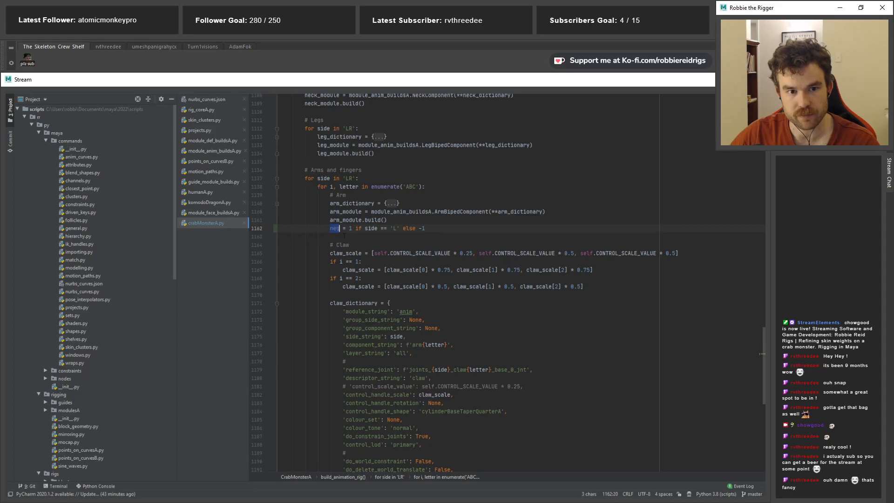
Multiply the third value of all three claw_scale lists by neg
{"action": "left_click", "coordinate": [697, 251]}
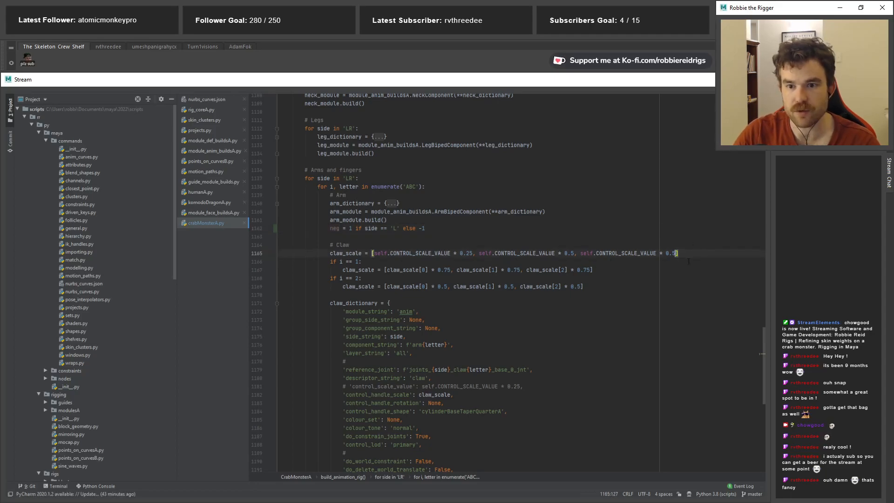
{"action": "type", "text": "neg"}
{"action": "left_click", "coordinate": [358, 270]}
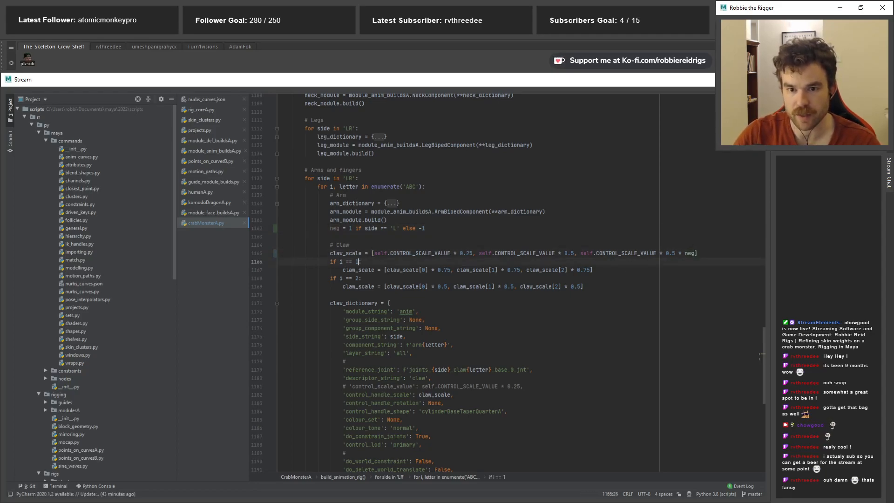
{"action": "left_click", "coordinate": [597, 270]}
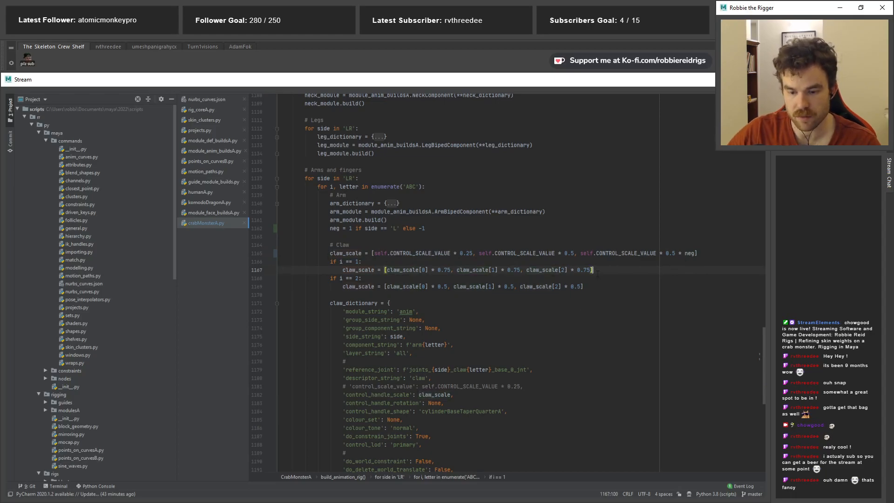
{"action": "type", "text": "* neg"}
{"action": "key", "text": "Down"}
{"action": "key", "text": "Down"}
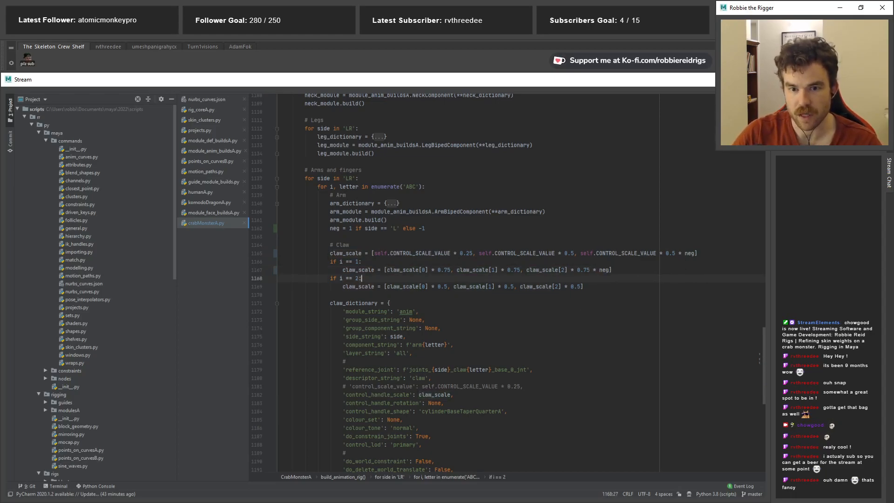
{"action": "type", "text": "neg"}
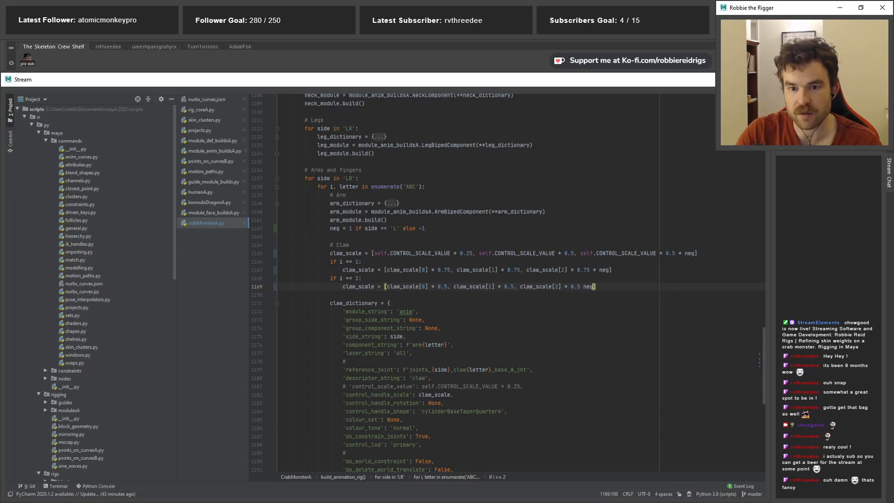
{"action": "type", "text": "*"}
{"action": "left_click", "coordinate": [595, 344]}
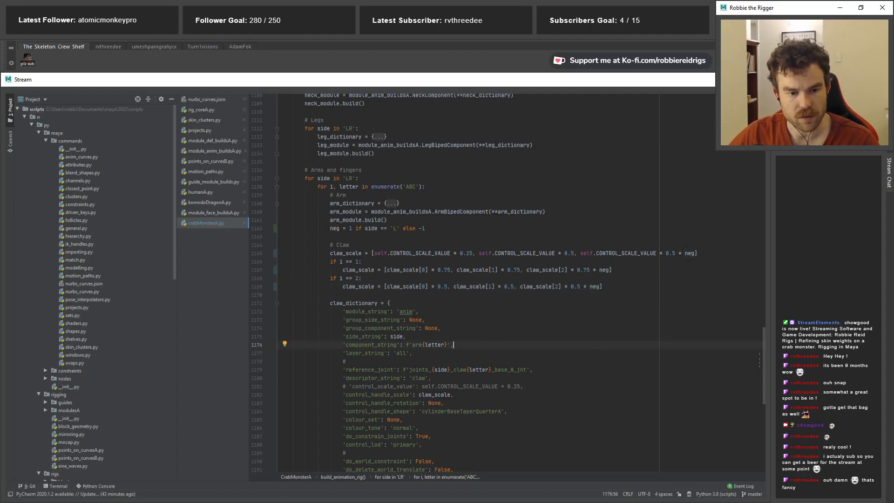
Insert cmds.error('test') after claw_module.build(), just before the Tail section, to stop the build there
{"action": "key", "text": "alt+Tab"}
{"action": "key", "text": "alt+Tab"}
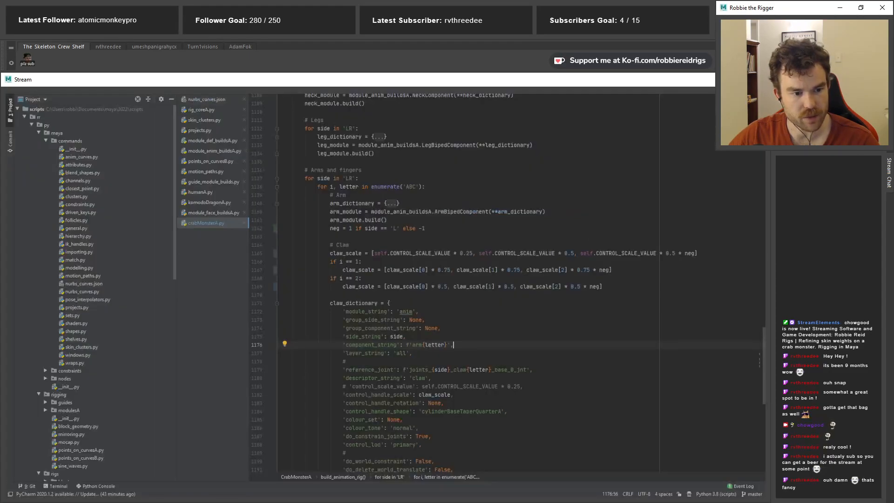
{"action": "scroll", "coordinate": [426, 280], "scroll_direction": "up", "scroll_amount": 4}
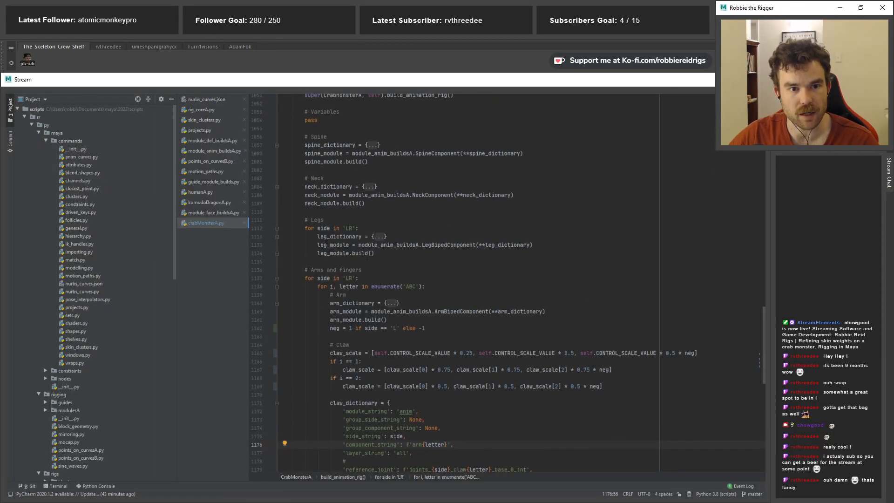
{"action": "scroll", "coordinate": [466, 279], "scroll_direction": "down", "scroll_amount": 9}
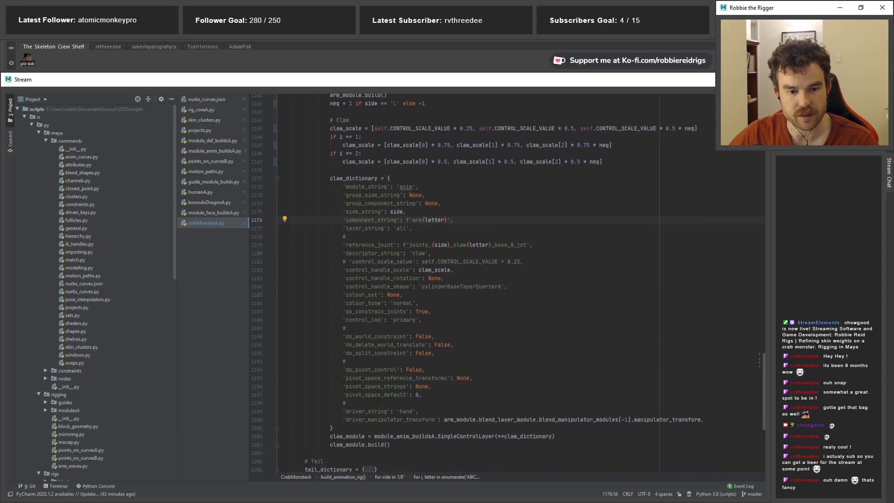
{"action": "left_click_drag", "start_coordinate": [332, 448], "coordinate": [317, 440]}
{"action": "left_click", "coordinate": [332, 449]}
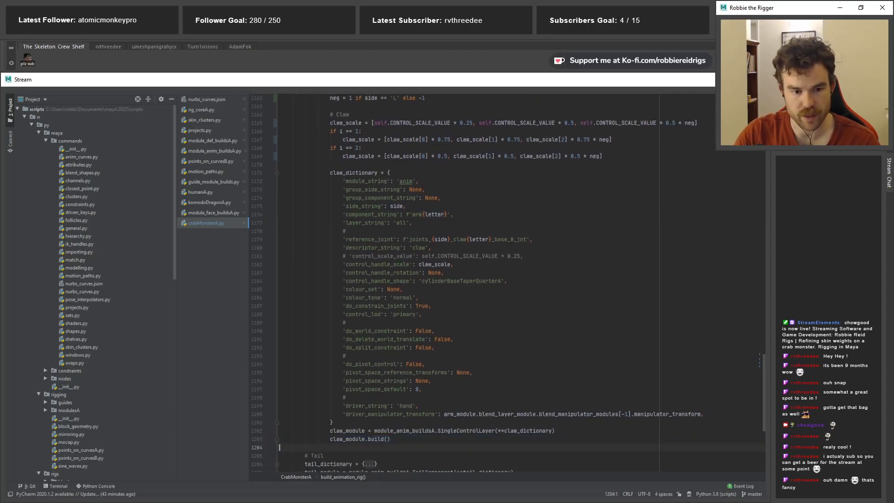
{"action": "key", "text": "Return"}
{"action": "key", "text": "Return"}
{"action": "key", "text": "Up"}
{"action": "type", "text": "cmds.error('test'"}
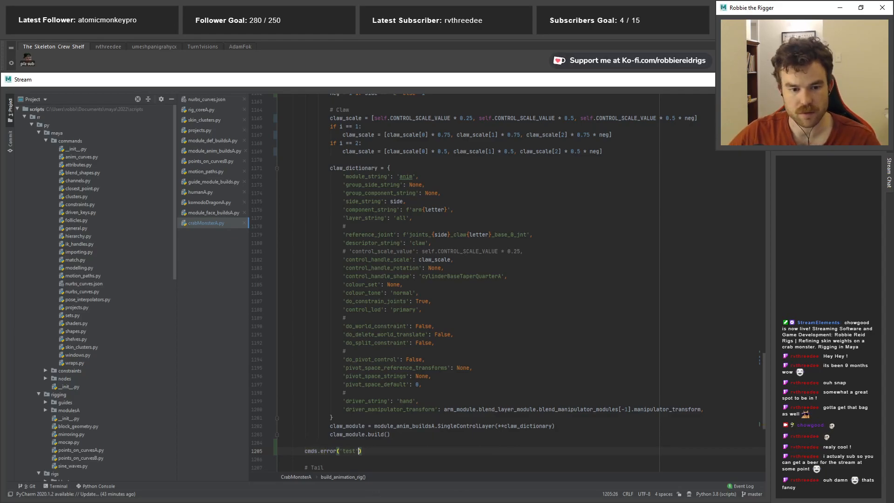
Switch to Maya, run the crabMonsterA build code from the Script Editor, and move that window clear of the model
{"action": "key", "text": "alt+Tab"}
{"action": "left_click_drag", "start_coordinate": [474, 467], "coordinate": [469, 281]}
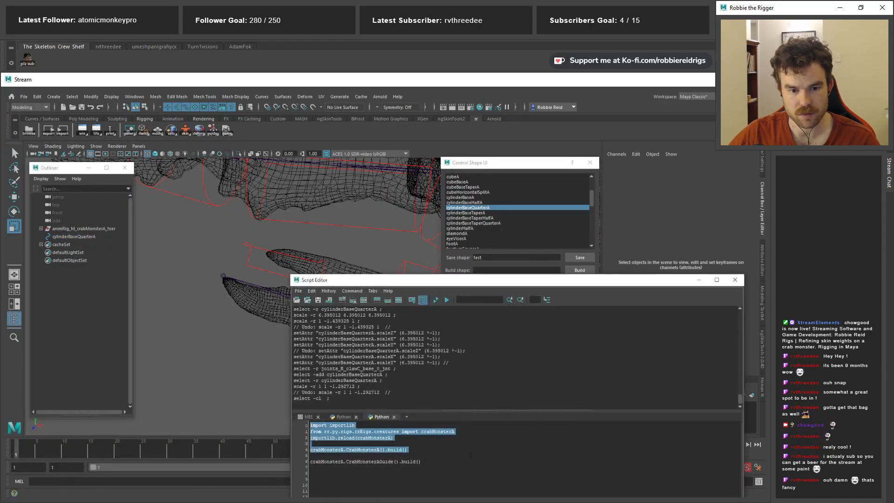
{"action": "key", "text": "ctrl+Return"}
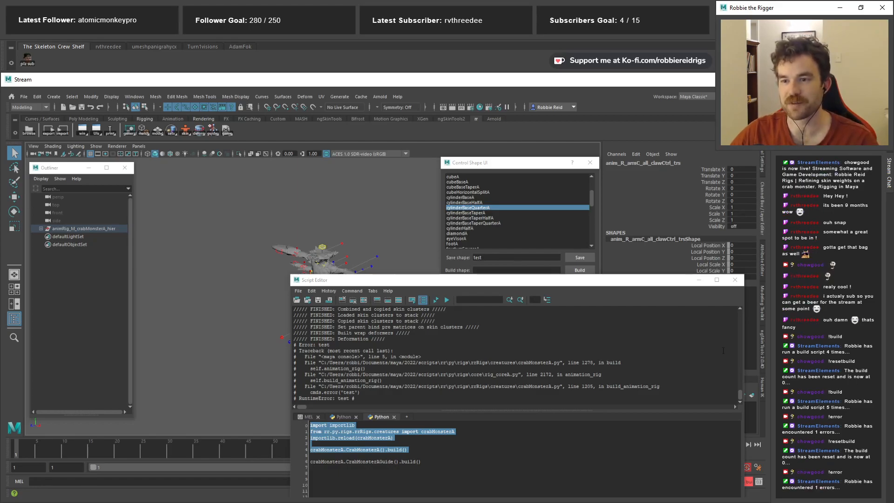
{"action": "left_click_drag", "start_coordinate": [450, 281], "coordinate": [446, 413]}
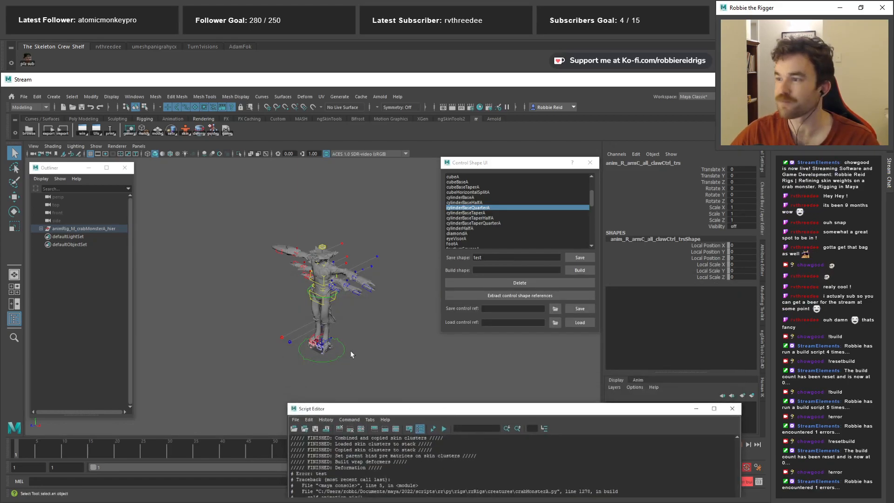
Examine the rebuilt rig's right-side claw control shapes on arms A, B and C against the claw geometry
{"action": "right_click_drag", "start_coordinate": [343, 274], "coordinate": [327, 313], "text": "alt"}
{"action": "left_click_drag", "start_coordinate": [327, 313], "coordinate": [328, 280], "text": "alt"}
{"action": "right_click_drag", "start_coordinate": [328, 279], "coordinate": [345, 295], "text": "alt"}
{"action": "middle_click_drag", "start_coordinate": [345, 296], "coordinate": [339, 337], "text": "alt"}
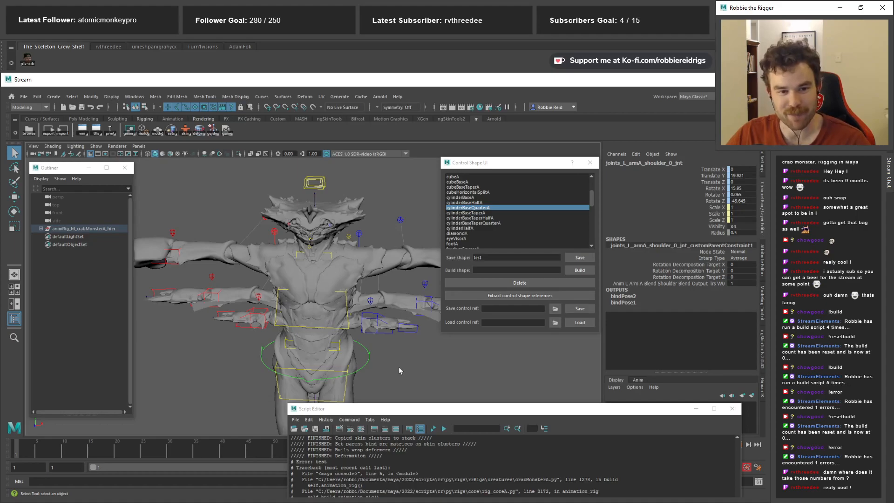
{"action": "left_click_drag", "start_coordinate": [470, 414], "coordinate": [478, 437]}
{"action": "left_click_drag", "start_coordinate": [396, 363], "coordinate": [384, 349], "text": "alt"}
{"action": "middle_click_drag", "start_coordinate": [242, 275], "coordinate": [347, 287], "text": "alt"}
{"action": "left_click_drag", "start_coordinate": [348, 287], "coordinate": [293, 311], "text": "alt"}
{"action": "left_click", "coordinate": [229, 283]}
{"action": "key", "text": "w"}
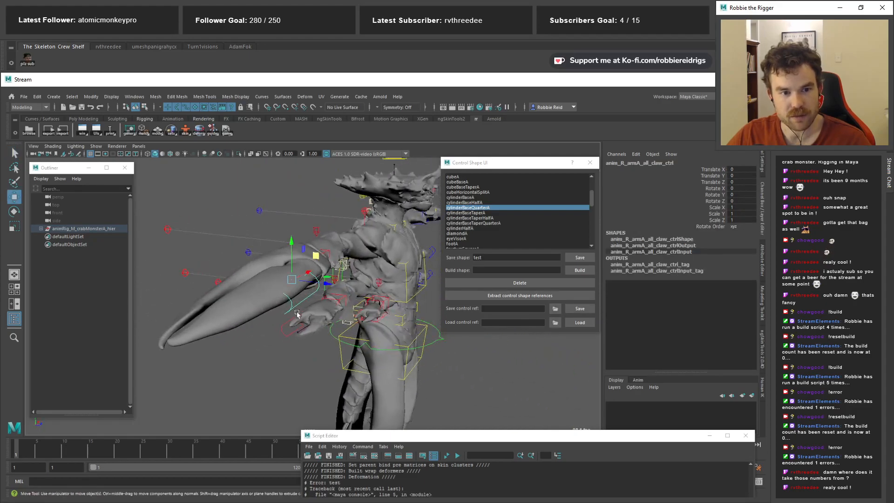
{"action": "left_click_drag", "start_coordinate": [260, 392], "coordinate": [245, 331], "text": "alt"}
{"action": "scroll", "coordinate": [245, 331], "scroll_direction": "up", "scroll_amount": 5}
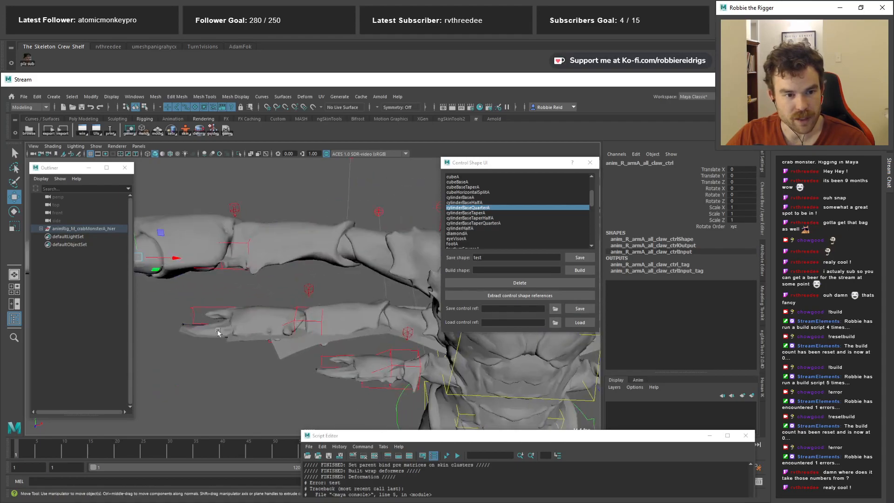
{"action": "middle_click_drag", "start_coordinate": [245, 331], "coordinate": [301, 331], "text": "alt"}
{"action": "left_click", "coordinate": [276, 308]}
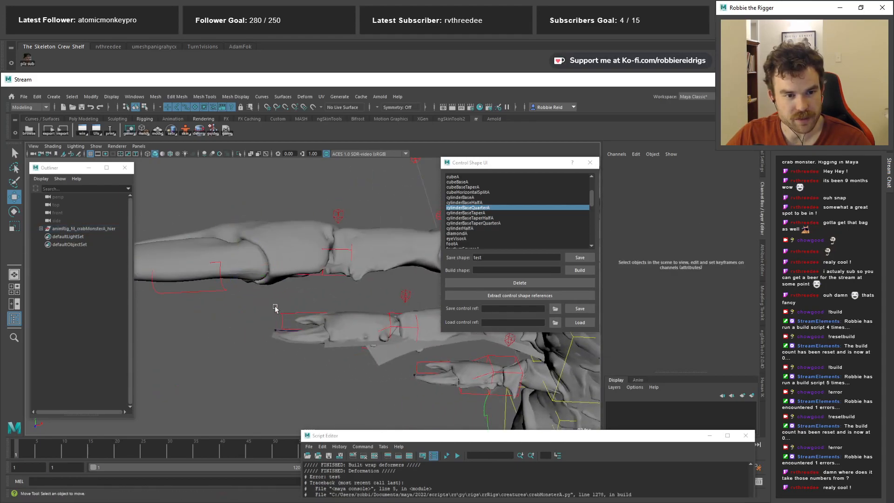
Show the joints through the mesh and set the Move tool's axis orientation to Object to check the right claw base joints
{"action": "left_click", "coordinate": [265, 154]}
{"action": "left_click_drag", "start_coordinate": [221, 269], "coordinate": [225, 289], "text": "alt"}
{"action": "left_click", "coordinate": [224, 291]}
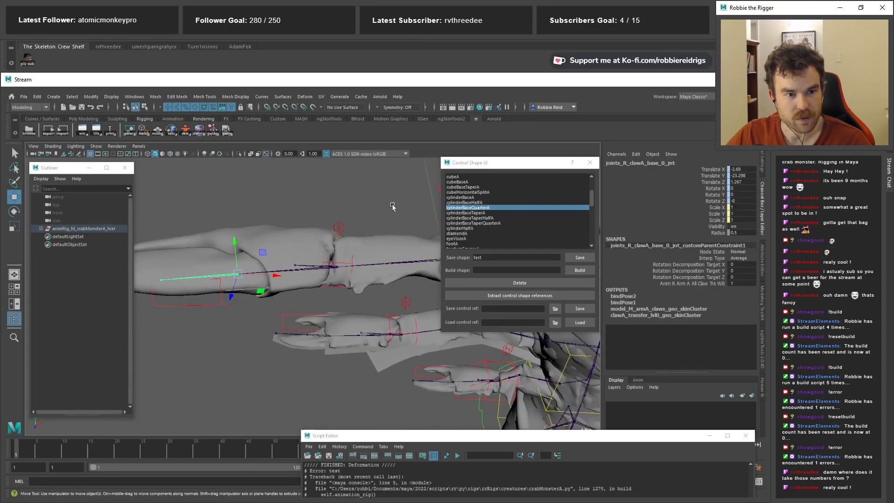
{"action": "left_click", "coordinate": [762, 159]}
{"action": "left_click", "coordinate": [645, 170]}
{"action": "left_click", "coordinate": [648, 176]}
{"action": "left_click", "coordinate": [289, 336]}
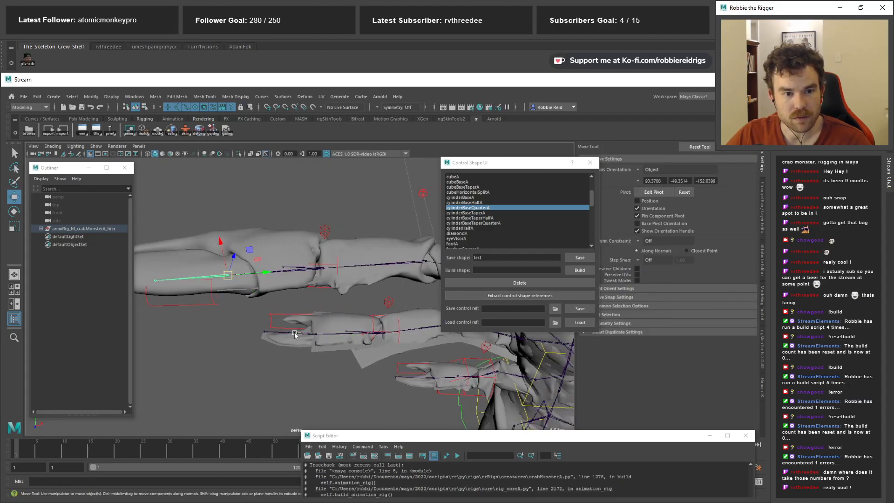
In PyCharm, remove the * neg factor from the claw_scale lists for i == 1 and i == 2, and return to Maya
{"action": "key", "text": "alt+Tab"}
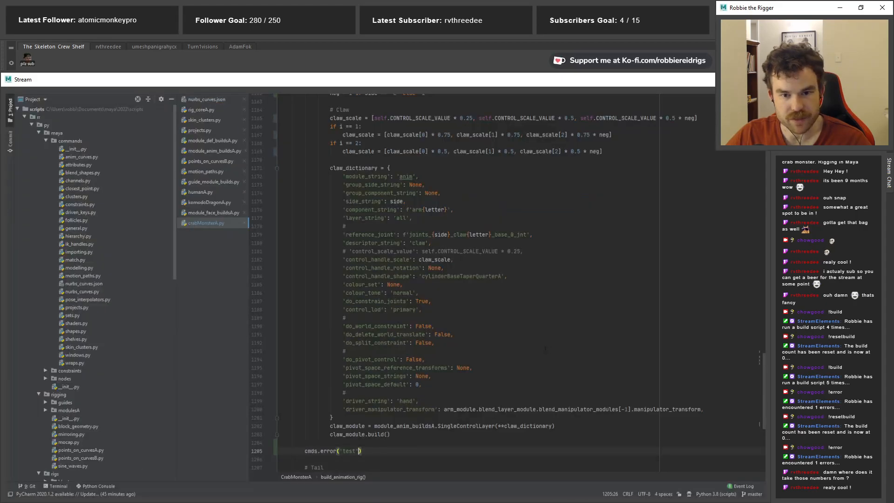
{"action": "scroll", "coordinate": [530, 327], "scroll_direction": "up", "scroll_amount": 3}
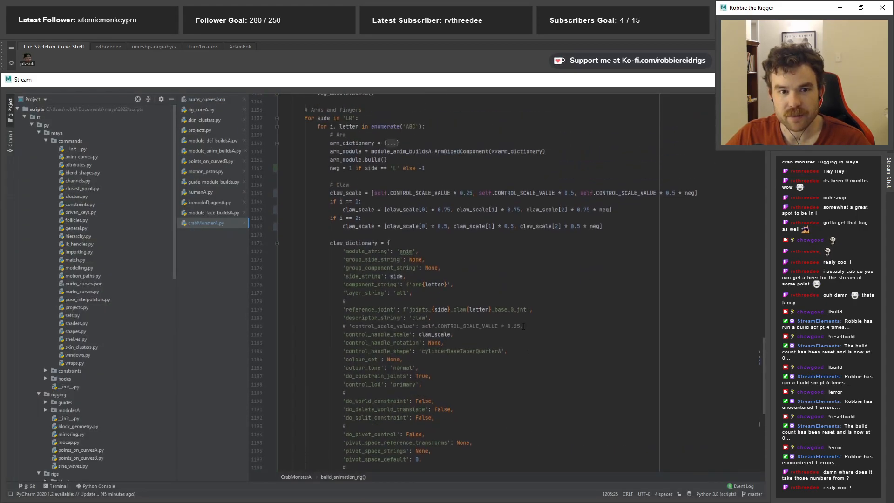
{"action": "scroll", "coordinate": [524, 325], "scroll_direction": "up", "scroll_amount": 1}
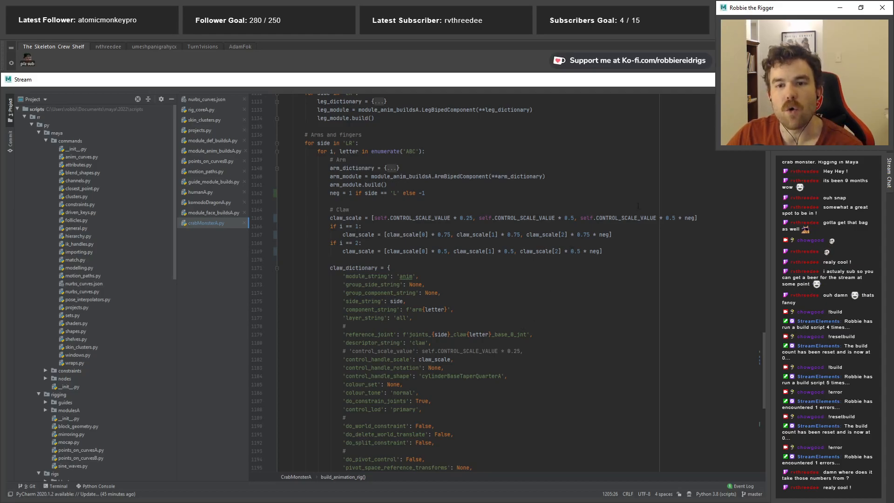
{"action": "left_click_drag", "start_coordinate": [572, 234], "coordinate": [599, 235]}
{"action": "left_click", "coordinate": [608, 235]}
{"action": "key", "text": "BackSpace"}
{"action": "key", "text": "BackSpace"}
{"action": "key", "text": "BackSpace"}
{"action": "key", "text": "BackSpace"}
{"action": "double_click", "coordinate": [594, 251]}
{"action": "key", "text": "BackSpace"}
{"action": "key", "text": "BackSpace"}
{"action": "key", "text": "BackSpace"}
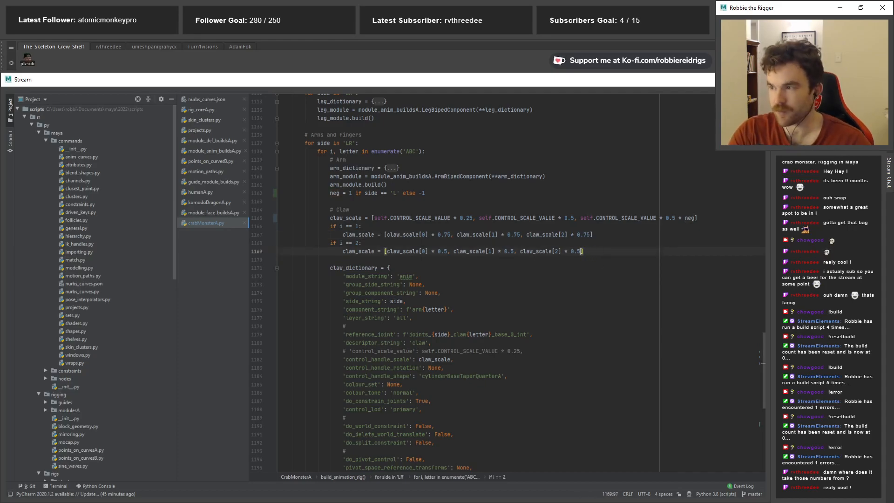
{"action": "key", "text": "BackSpace"}
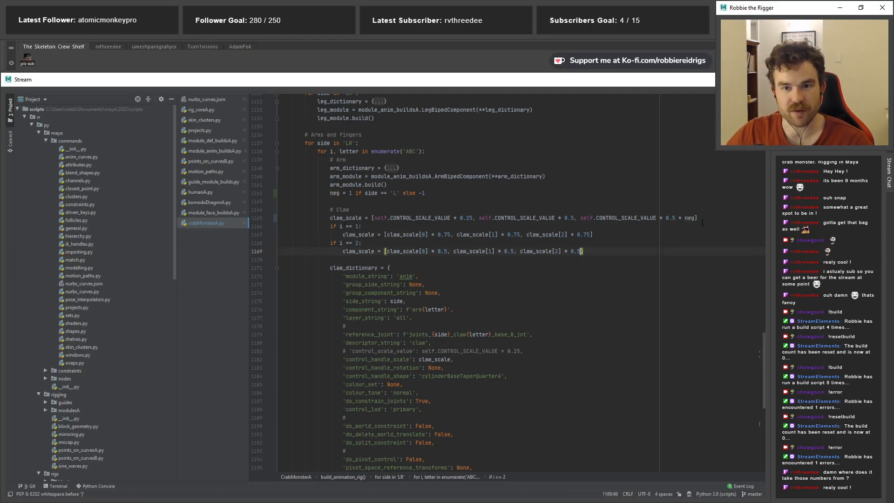
{"action": "triple_click", "coordinate": [698, 218]}
{"action": "left_click", "coordinate": [594, 235]}
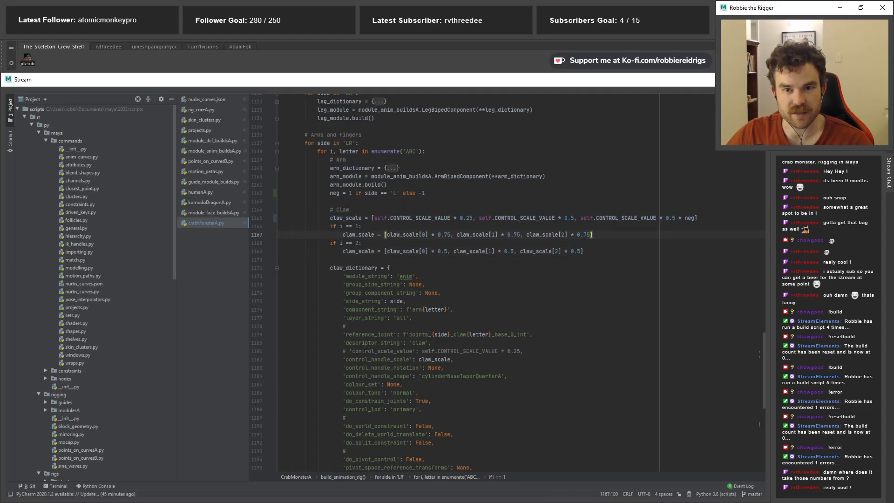
{"action": "key", "text": "alt+Tab"}
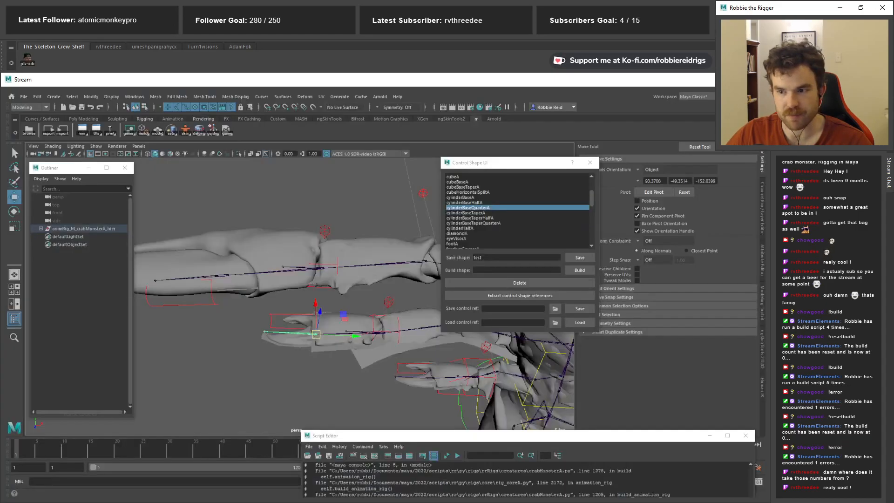
In the crab_notes WordPad file, mark "Flip claw control on right side" with an X and move it above "Duplication script in rig core"
{"action": "key", "text": "alt+Tab"}
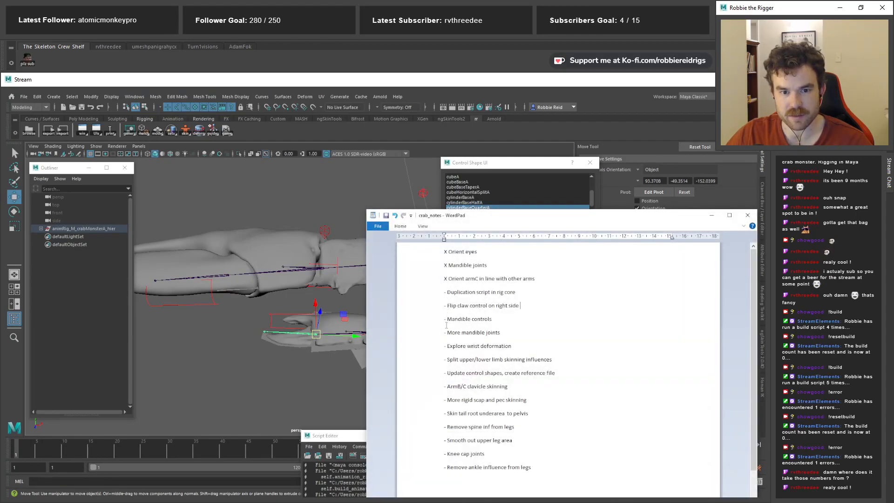
{"action": "left_click", "coordinate": [446, 306]}
{"action": "key", "text": "BackSpace"}
{"action": "type", "text": "X"}
{"action": "left_click_drag", "start_coordinate": [541, 303], "coordinate": [443, 306]}
{"action": "key", "text": "ctrl+c"}
{"action": "key", "text": "BackSpace"}
{"action": "key", "text": "Return"}
{"action": "key", "text": "ctrl+v"}
{"action": "left_click", "coordinate": [478, 320]}
{"action": "key", "text": "BackSpace"}
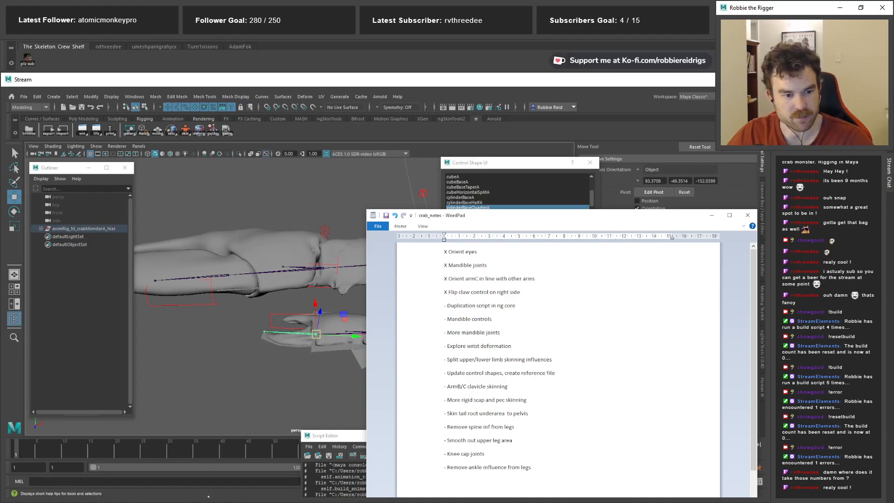
Switch to PyCharm, browse the project tree to the rrRigs files, and fold the claw_dictionary block in crabMonsterA.py
{"action": "key", "text": "alt+Tab"}
{"action": "left_click", "coordinate": [530, 335]}
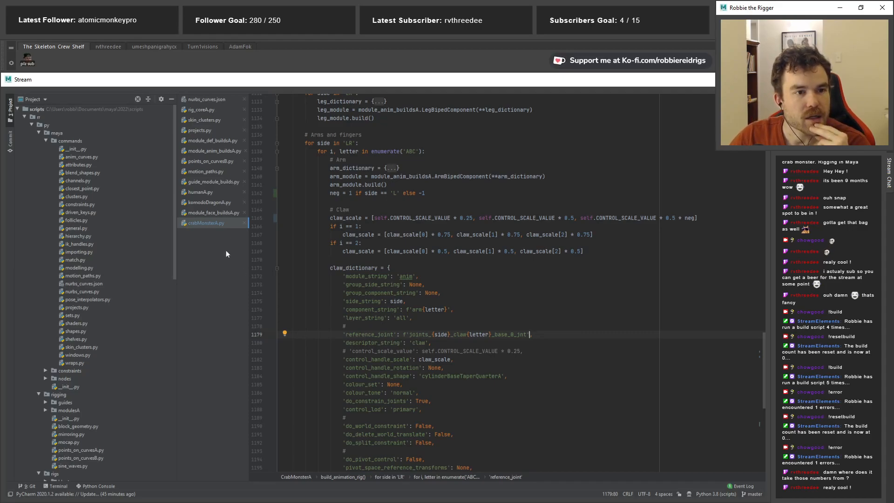
{"action": "scroll", "coordinate": [136, 283], "scroll_direction": "down", "scroll_amount": 2}
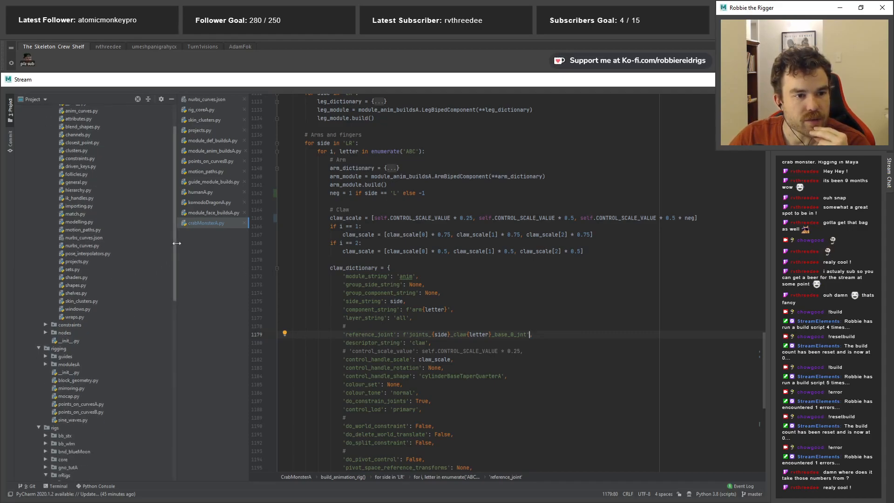
{"action": "left_click_drag", "start_coordinate": [177, 247], "coordinate": [178, 385]}
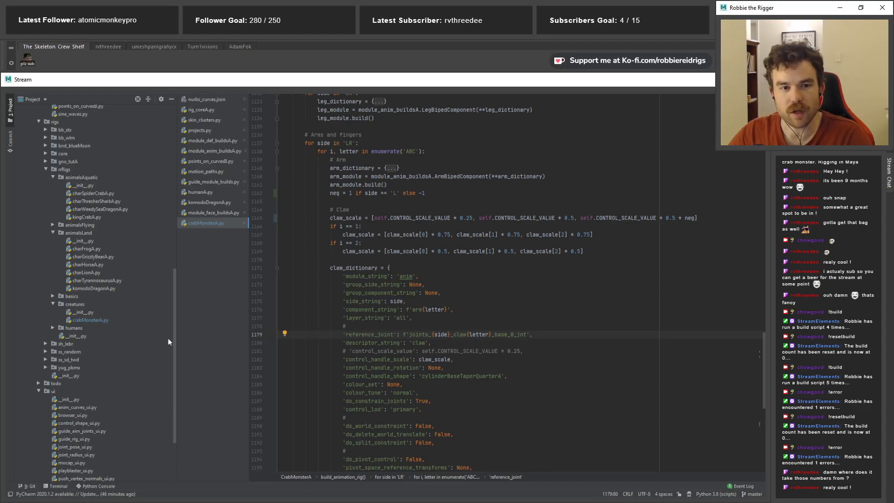
{"action": "scroll", "coordinate": [372, 279], "scroll_direction": "up", "scroll_amount": 2}
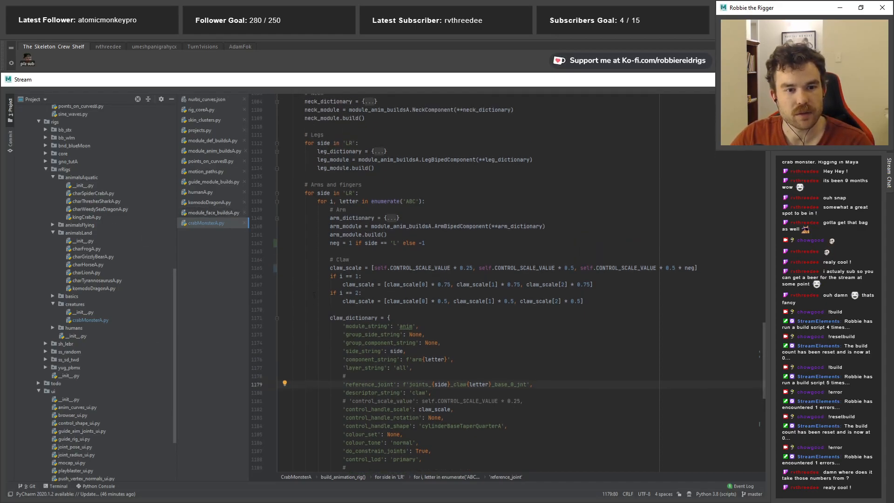
{"action": "left_click", "coordinate": [276, 319]}
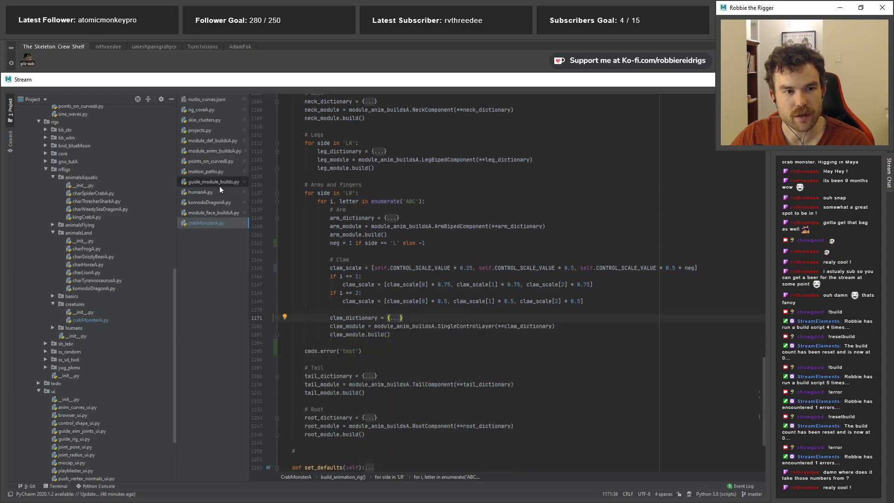
Open komodoDragonA.py and charSpiderCrabA.py and examine how their build_animation_rig methods set up arms and claws
{"action": "left_click", "coordinate": [209, 202]}
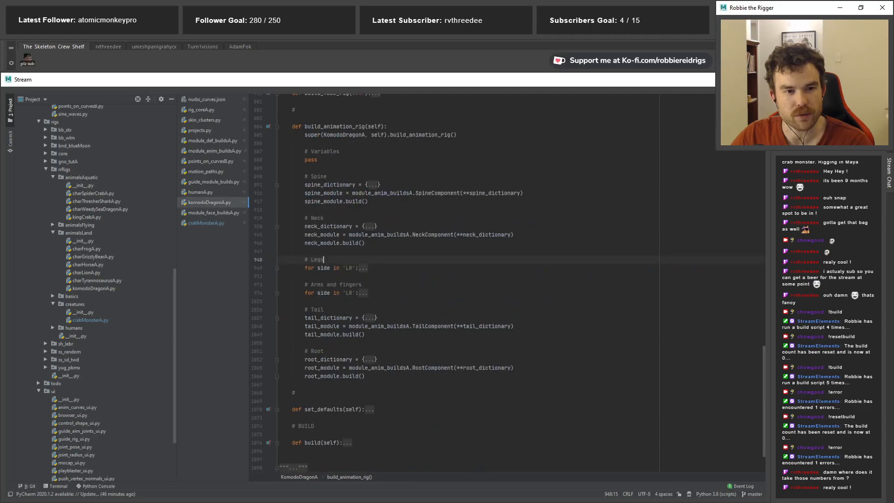
{"action": "scroll", "coordinate": [496, 306], "scroll_direction": "up", "scroll_amount": 1}
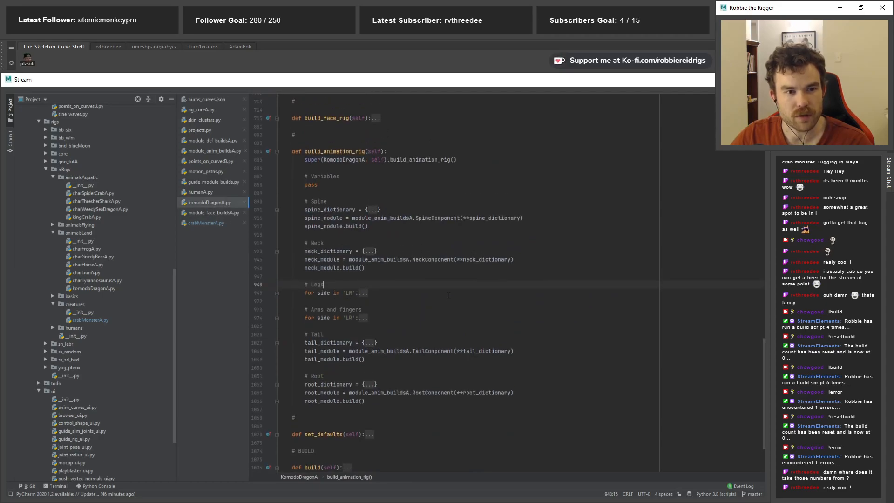
{"action": "double_click", "coordinate": [91, 192]}
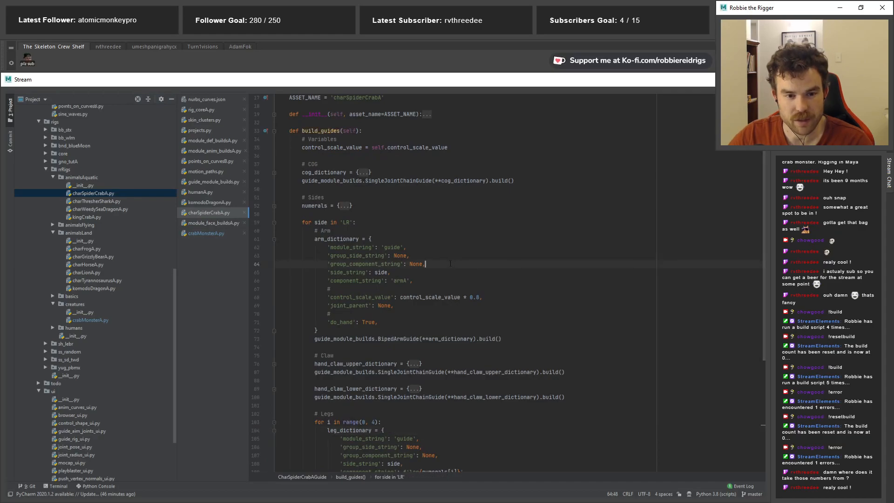
{"action": "scroll", "coordinate": [398, 324], "scroll_direction": "down", "scroll_amount": 1}
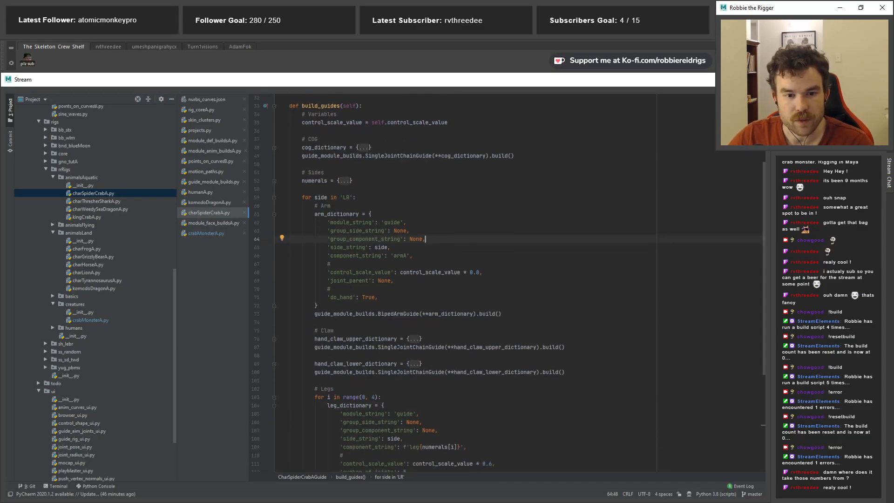
{"action": "scroll", "coordinate": [395, 355], "scroll_direction": "down", "scroll_amount": 3}
{"action": "scroll", "coordinate": [400, 335], "scroll_direction": "up", "scroll_amount": 1}
{"action": "key", "text": "ctrl+shift+minus"}
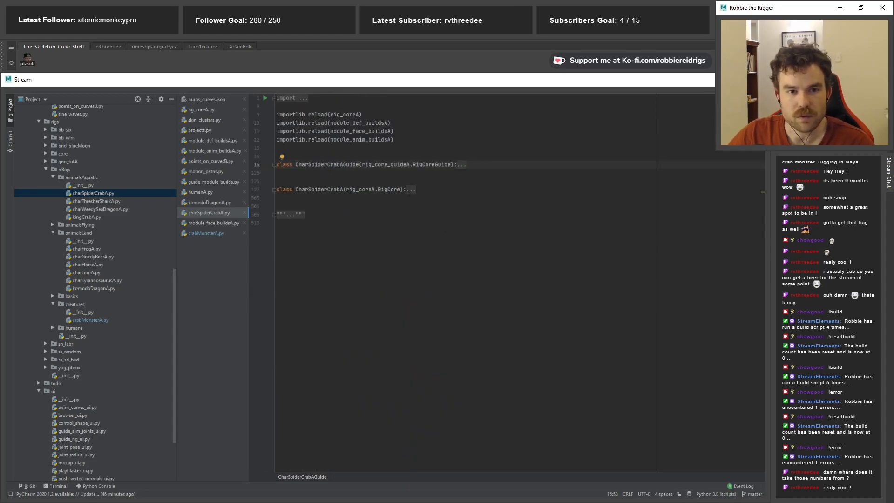
{"action": "left_click", "coordinate": [410, 188]}
{"action": "scroll", "coordinate": [639, 382], "scroll_direction": "down", "scroll_amount": 5}
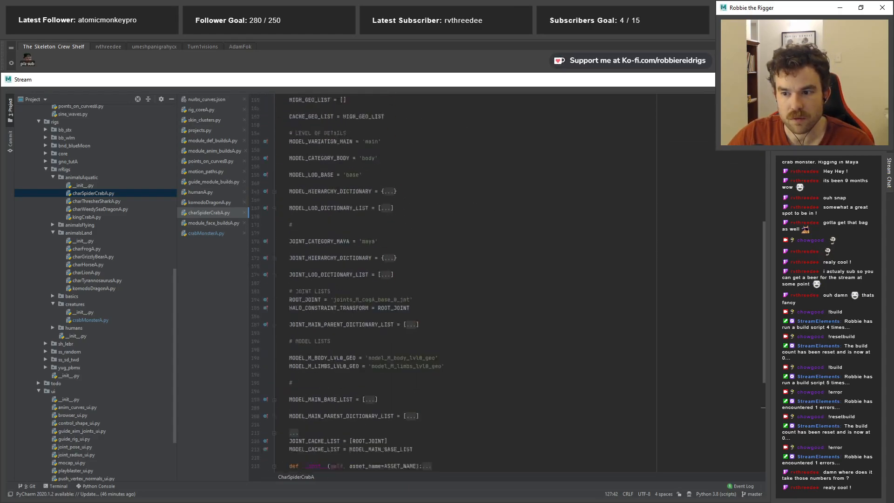
{"action": "left_click", "coordinate": [393, 366]}
{"action": "scroll", "coordinate": [361, 327], "scroll_direction": "down", "scroll_amount": 5}
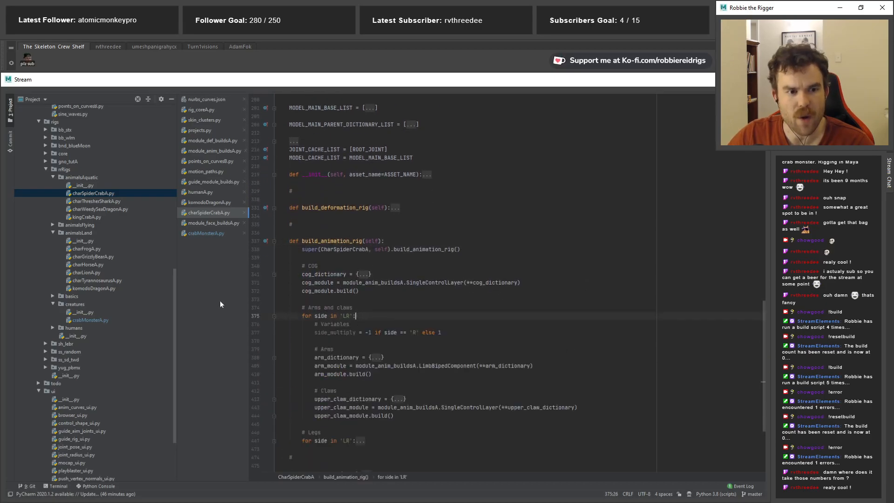
Return to crabMonsterA.py and copy the claw_dictionary, claw_module and claw_module.build() lines
{"action": "left_click", "coordinate": [207, 233]}
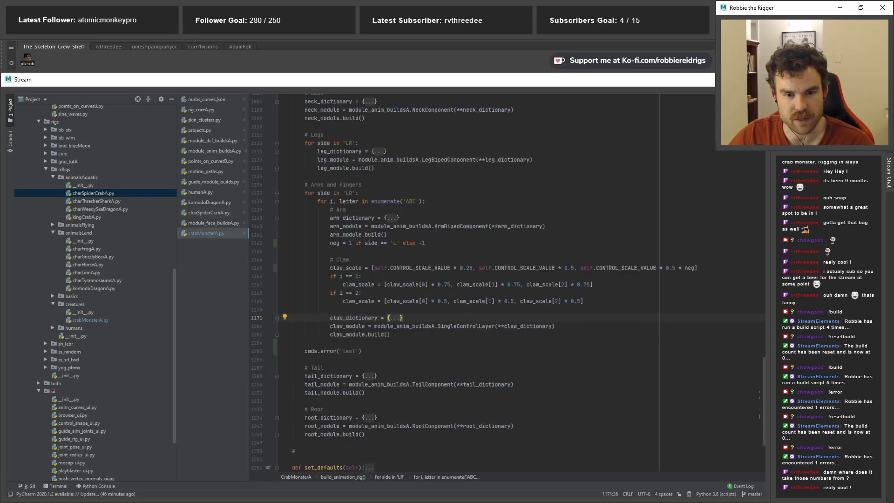
{"action": "double_click", "coordinate": [447, 327]}
{"action": "left_click_drag", "start_coordinate": [391, 335], "coordinate": [267, 320]}
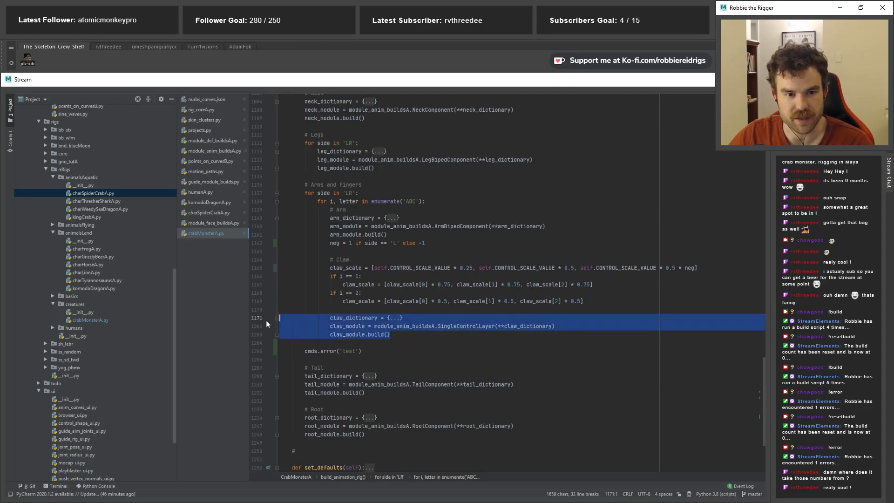
{"action": "scroll", "coordinate": [303, 336], "scroll_direction": "down", "scroll_amount": 2}
{"action": "scroll", "coordinate": [331, 351], "scroll_direction": "up", "scroll_amount": 2}
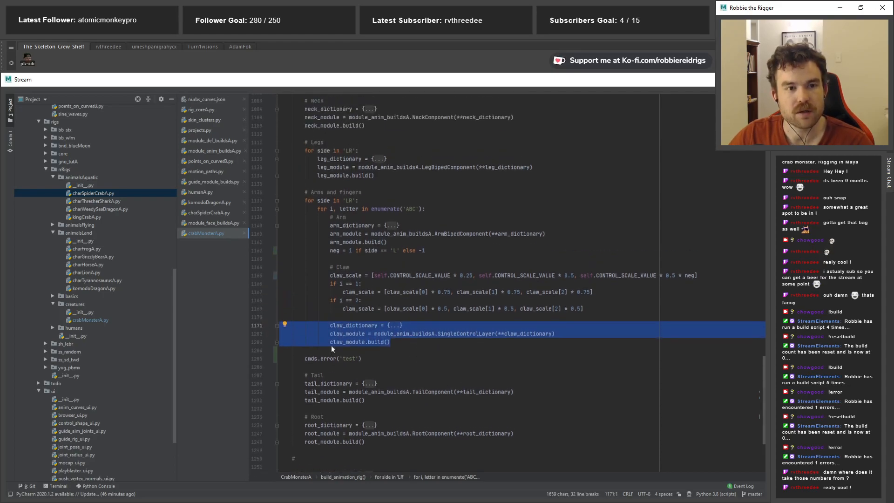
{"action": "scroll", "coordinate": [331, 352], "scroll_direction": "up", "scroll_amount": 4}
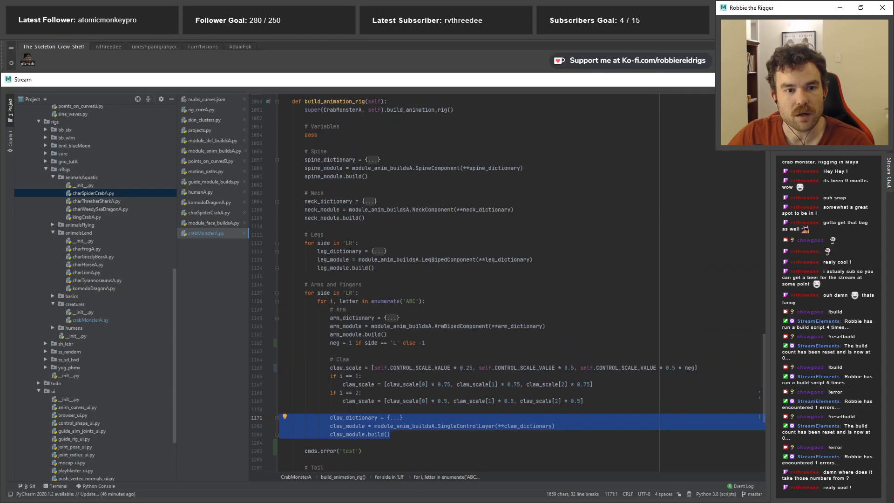
Add a "# Mandibles" comment between the Neck and Legs sections of build_animation_rig and paste the copied claw code beneath it
{"action": "left_click", "coordinate": [326, 228]}
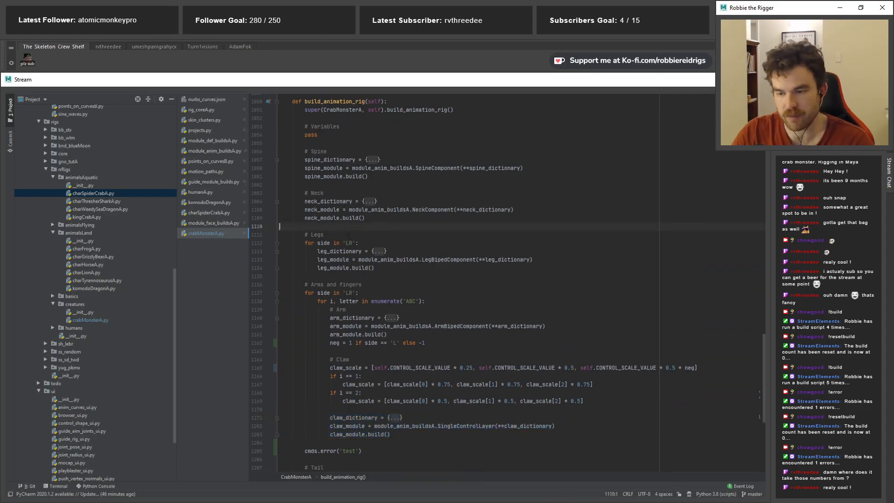
{"action": "key", "text": "Return"}
{"action": "key", "text": "Return"}
{"action": "key", "text": "Up"}
{"action": "type", "text": "# Mandibles"}
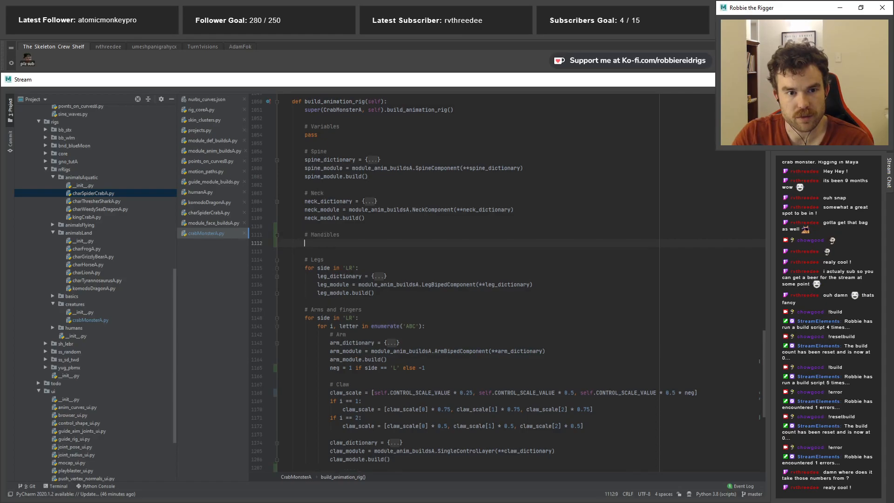
{"action": "key", "text": "Return"}
{"action": "key", "text": "ctrl+v"}
Insert a for side in 'LR': loop between the Mandibles comment and the pasted claw code
{"action": "scroll", "coordinate": [507, 283], "scroll_direction": "up", "scroll_amount": 3}
{"action": "left_click", "coordinate": [344, 260]}
{"action": "key", "text": "Return"}
{"action": "type", "text": "for side "}
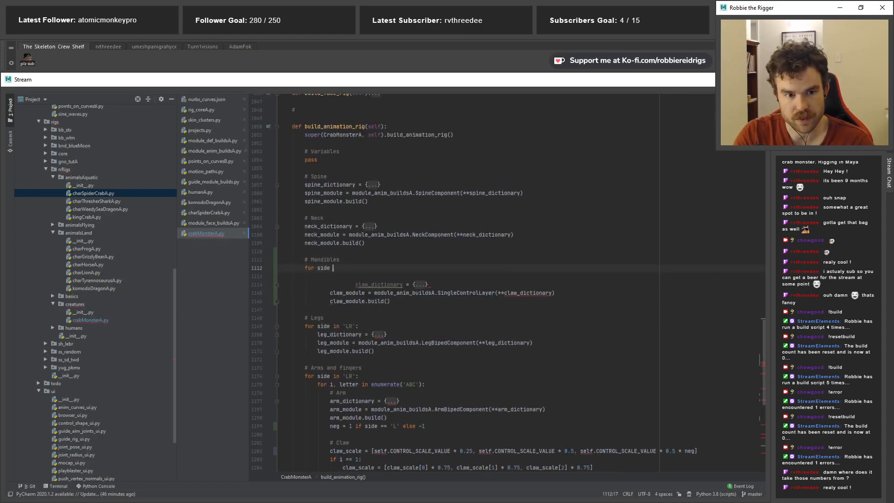
{"action": "type", "text": "in 'LR':"}
{"action": "key", "text": "Return"}
Fix the indentation of the pasted claw lines and remove the blank gap so they form the body of the mandible side loop
{"action": "left_click", "coordinate": [354, 285]}
{"action": "key", "text": "BackSpace"}
{"action": "key", "text": "BackSpace"}
{"action": "left_click_drag", "start_coordinate": [303, 309], "coordinate": [254, 287]}
{"action": "key", "text": "shift+Tab"}
{"action": "left_click", "coordinate": [306, 276]}
{"action": "key", "text": "BackSpace"}
{"action": "key", "text": "BackSpace"}
{"action": "key", "text": "BackSpace"}
Rename claw_dictionary to mandible_dictionary in its definition and in the SingleControlLayer call of the Mandibles section
{"action": "left_click", "coordinate": [382, 276]}
{"action": "left_click", "coordinate": [330, 276]}
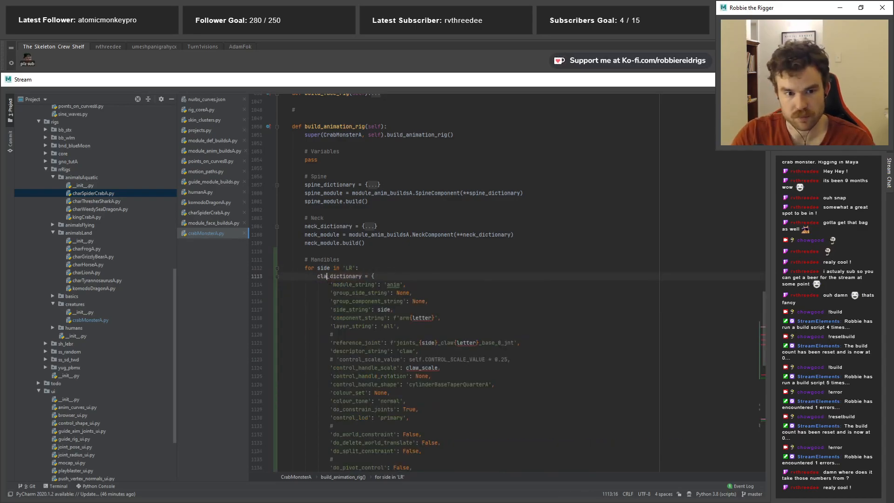
{"action": "key", "text": "BackSpace"}
{"action": "key", "text": "BackSpace"}
{"action": "key", "text": "BackSpace"}
{"action": "key", "text": "BackSpace"}
{"action": "type", "text": "mandible"}
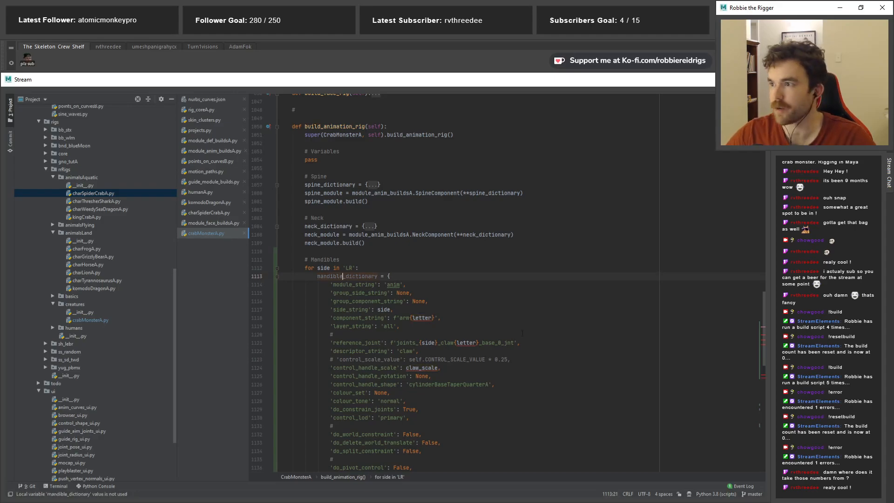
{"action": "key", "text": "ctrl+w"}
{"action": "key", "text": "ctrl+c"}
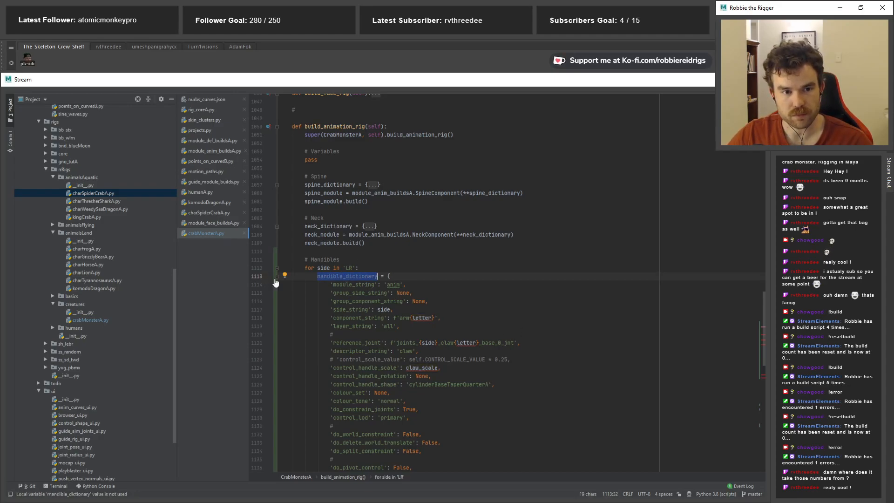
{"action": "left_click", "coordinate": [276, 277]}
{"action": "double_click", "coordinate": [516, 284]}
{"action": "key", "text": "ctrl+v"}
Rename claw_module to mandible_module in both the assignment and the build() line of the Mandibles section
{"action": "left_click", "coordinate": [329, 285]}
{"action": "key", "text": "BackSpace"}
{"action": "key", "text": "BackSpace"}
{"action": "key", "text": "BackSpace"}
{"action": "key", "text": "BackSpace"}
{"action": "type", "text": "mani"}
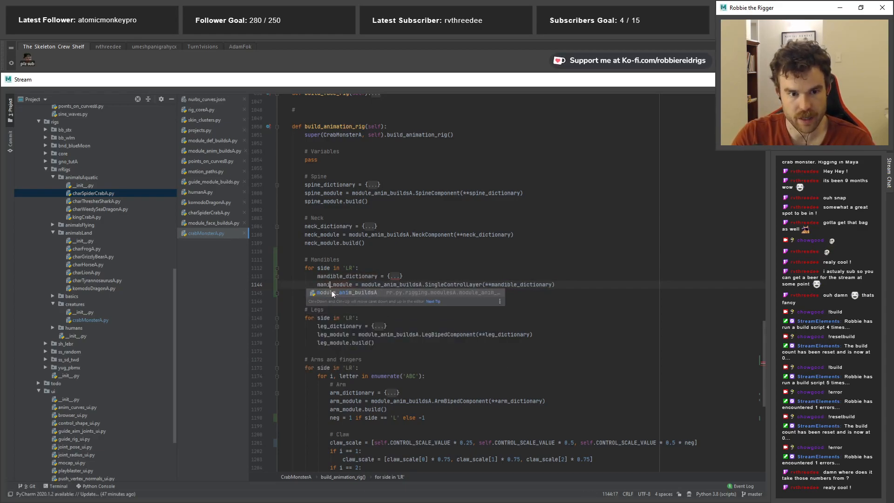
{"action": "key", "text": "BackSpace"}
{"action": "type", "text": "dible"}
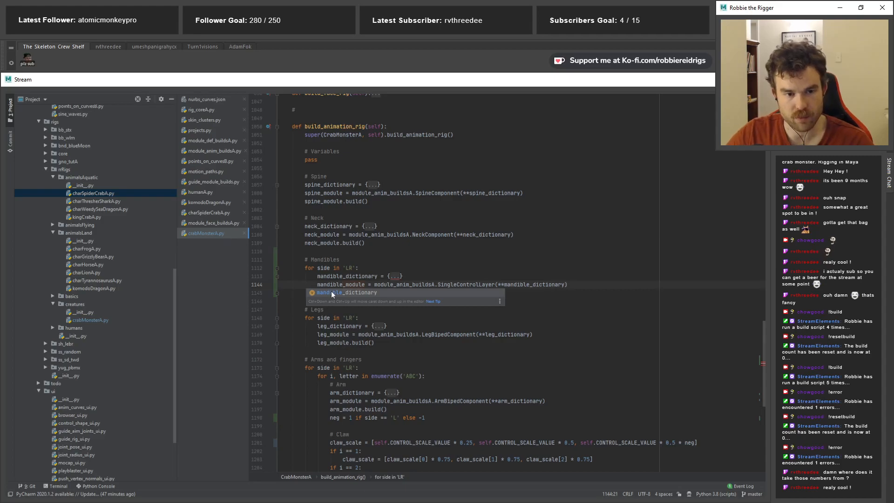
{"action": "key", "text": "ctrl+w"}
{"action": "key", "text": "ctrl+c"}
{"action": "double_click", "coordinate": [334, 291]}
{"action": "key", "text": "ctrl+v"}
{"action": "left_click", "coordinate": [410, 260]}
{"action": "left_click", "coordinate": [448, 295]}
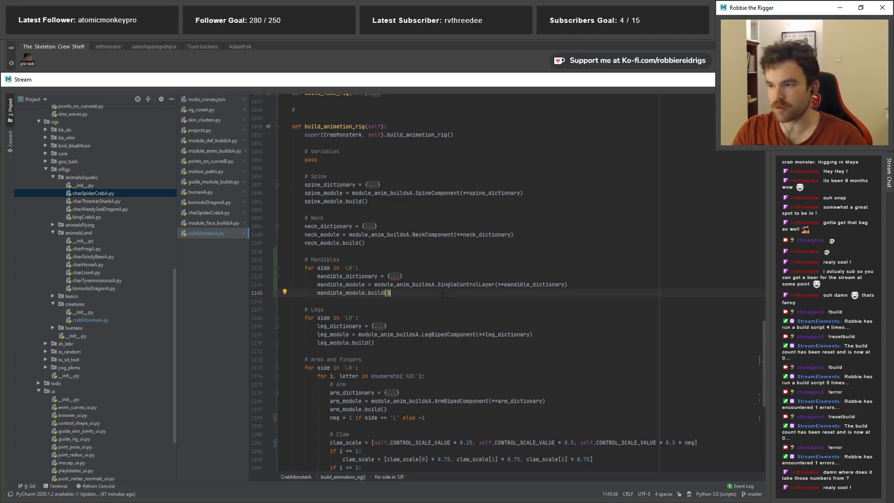
Unfold mandible_dictionary, switch to Maya, and select the head control to check its name in the Channel Box and the mandible joints around it
{"action": "left_click", "coordinate": [395, 276]}
{"action": "scroll", "coordinate": [509, 282], "scroll_direction": "down", "scroll_amount": 1}
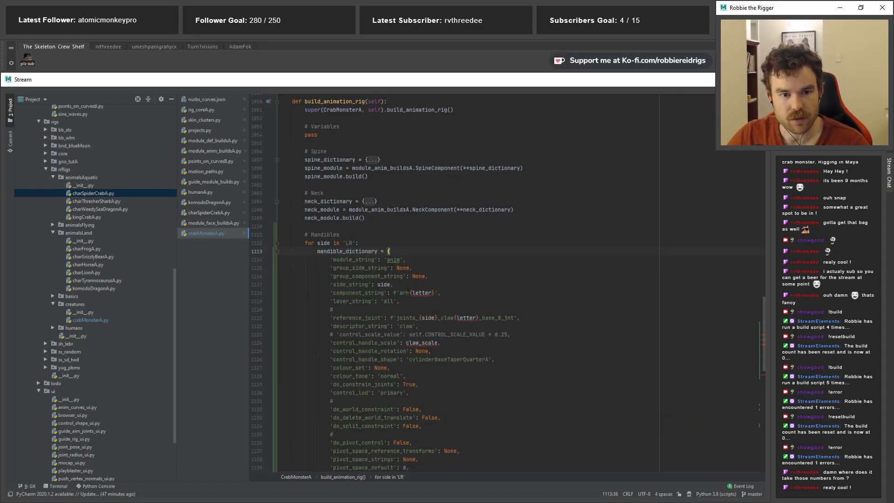
{"action": "left_click", "coordinate": [261, 500]}
{"action": "right_click_drag", "start_coordinate": [280, 296], "coordinate": [238, 293], "text": "alt"}
{"action": "left_click_drag", "start_coordinate": [238, 293], "coordinate": [279, 291], "text": "alt"}
{"action": "right_click_drag", "start_coordinate": [280, 291], "coordinate": [366, 291], "text": "alt"}
{"action": "middle_click_drag", "start_coordinate": [366, 291], "coordinate": [387, 380], "text": "alt"}
{"action": "left_click", "coordinate": [349, 175]}
{"action": "left_click", "coordinate": [348, 172]}
{"action": "left_click", "coordinate": [762, 197]}
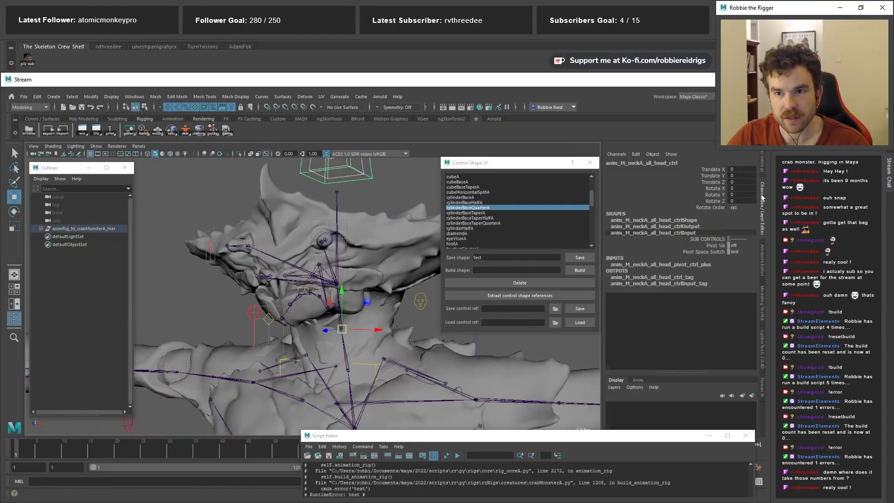
{"action": "left_click_drag", "start_coordinate": [538, 169], "coordinate": [527, 171]}
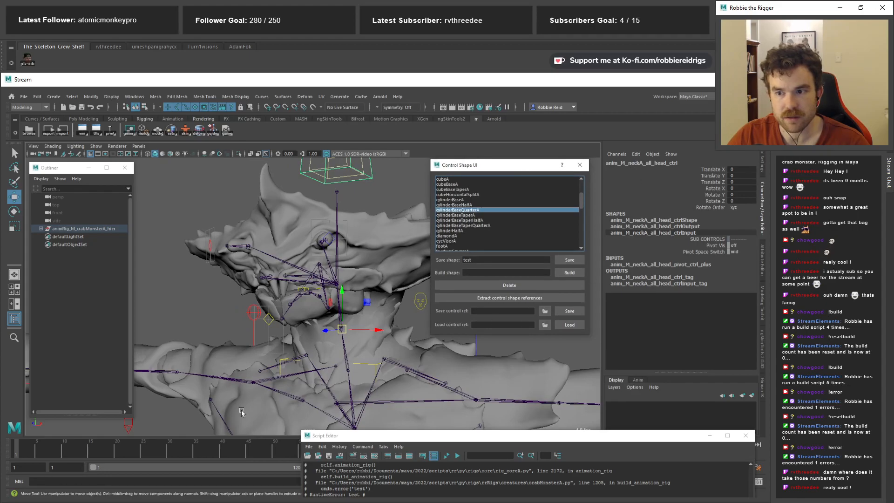
{"action": "left_click_drag", "start_coordinate": [298, 335], "coordinate": [320, 355], "text": "alt"}
{"action": "scroll", "coordinate": [345, 332], "scroll_direction": "down", "scroll_amount": 5}
{"action": "scroll", "coordinate": [320, 355], "scroll_direction": "up", "scroll_amount": 3}
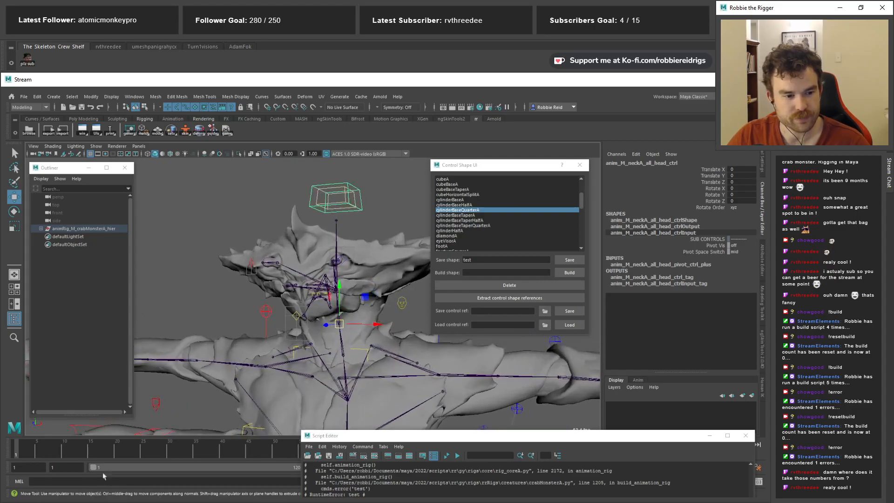
Back in PyCharm, set mandible_dictionary's group_side_string to 'M' and group_component_string to 'neckA'
{"action": "key", "text": "alt+Tab"}
{"action": "double_click", "coordinate": [403, 268]}
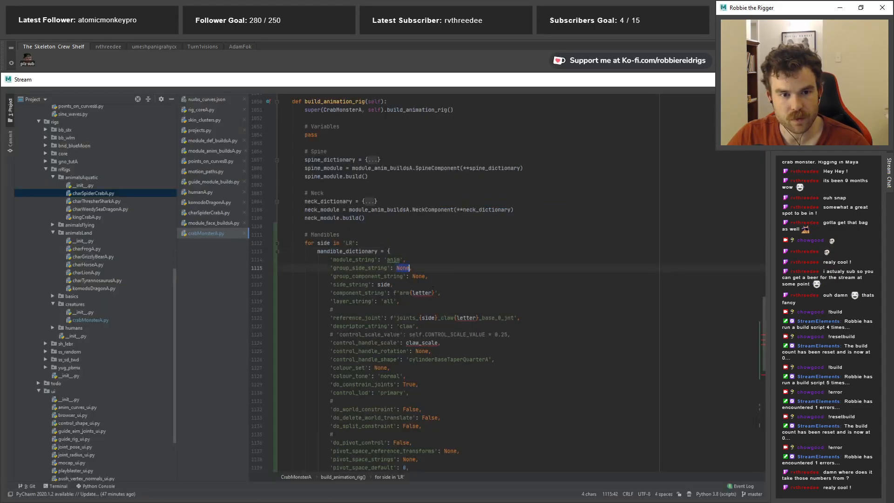
{"action": "type", "text": "'M'"}
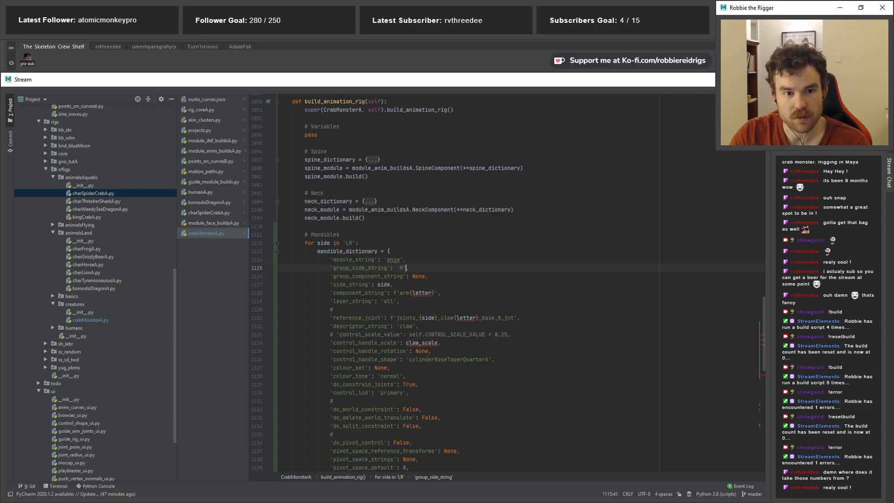
{"action": "key", "text": "Down"}
{"action": "key", "text": "ctrl+Right"}
{"action": "key", "text": "ctrl+shift+Right"}
{"action": "type", "text": "'"}
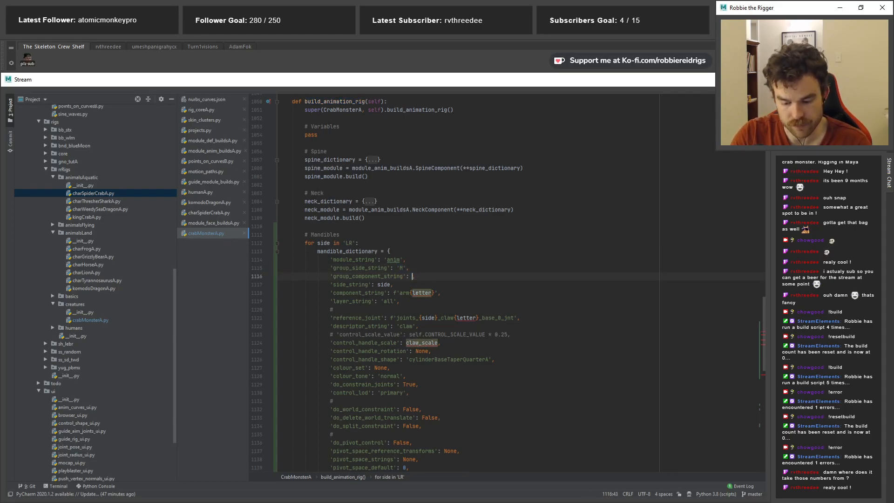
{"action": "type", "text": "neckA',"}
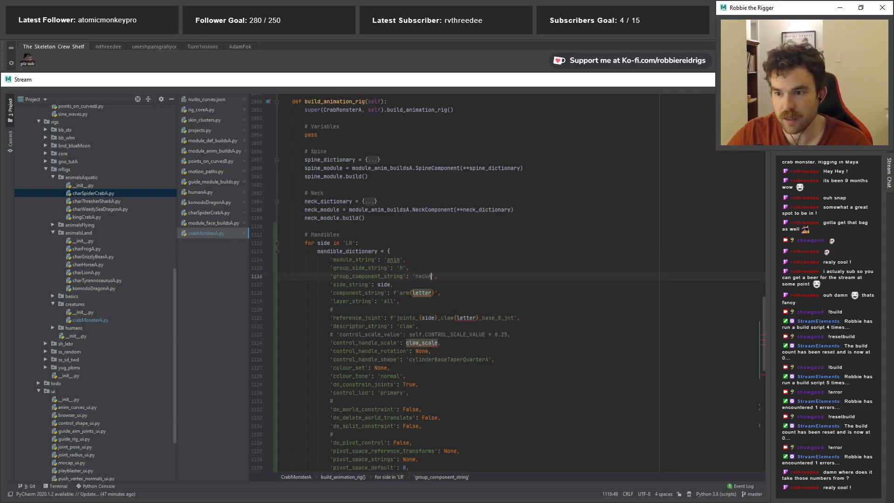
Set mandible_dictionary's component_string to f'mandibleA', dropping the {letter} placeholder
{"action": "key", "text": "Down"}
{"action": "key", "text": "Down"}
{"action": "key", "text": "ctrl+Left"}
{"action": "key", "text": "ctrl+Left"}
{"action": "key", "text": "ctrl+shift+Left"}
{"action": "type", "text": "mandible"}
{"action": "key", "text": "Delete"}
{"action": "key", "text": "Delete"}
{"action": "key", "text": "Delete"}
{"action": "key", "text": "Delete"}
{"action": "key", "text": "Delete"}
{"action": "key", "text": "Delete"}
{"action": "key", "text": "Delete"}
{"action": "key", "text": "Delete"}
{"action": "type", "text": "A"}
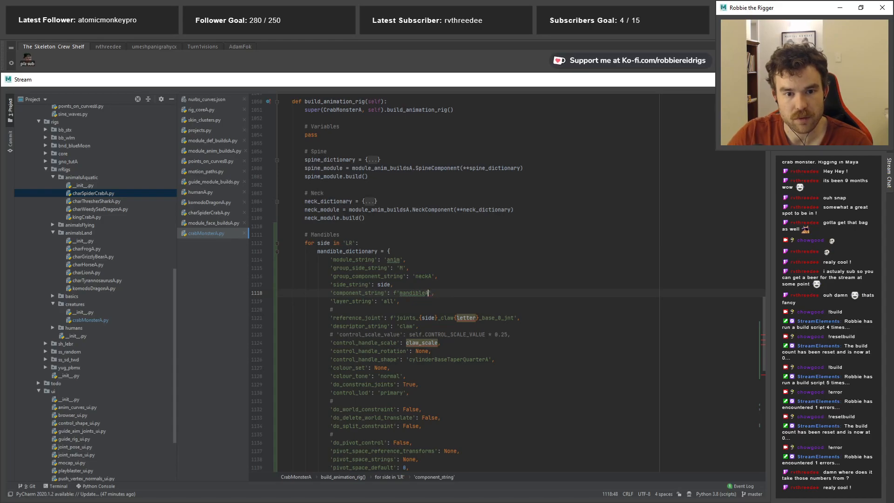
Copy the left mandible base joint's name from Maya and paste it in PyCharm as a quoted reference line above mandible_dictionary's reference_joint
{"action": "key", "text": "Down"}
{"action": "key", "text": "Down"}
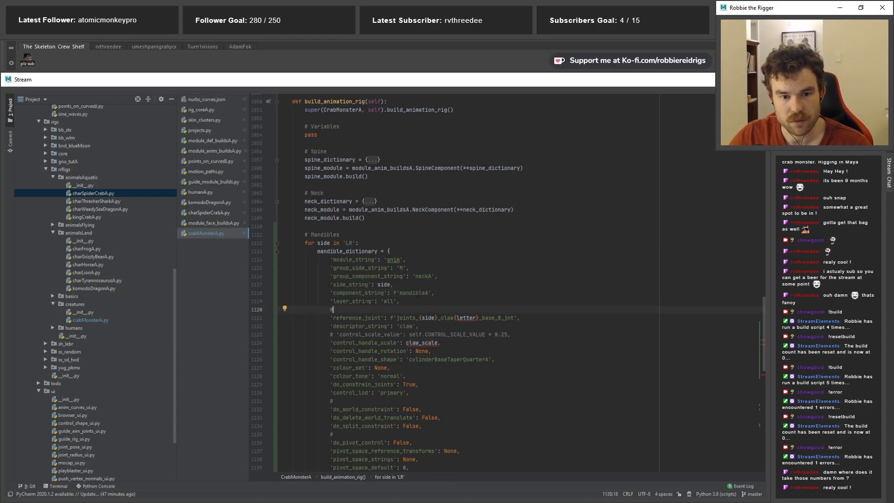
{"action": "key", "text": "alt+Tab"}
{"action": "right_click_drag", "start_coordinate": [339, 183], "coordinate": [249, 272], "text": "alt"}
{"action": "left_click", "coordinate": [304, 274]}
{"action": "double_click", "coordinate": [671, 163]}
{"action": "key", "text": "ctrl+c"}
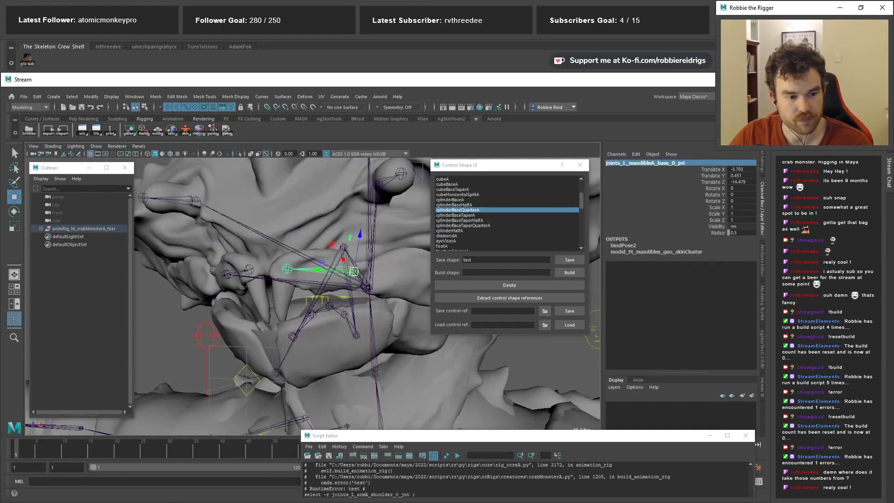
{"action": "key", "text": "alt+Tab"}
{"action": "key", "text": "Return"}
{"action": "key", "text": "Return"}
{"action": "key", "text": "Up"}
{"action": "type", "text": "'"}
{"action": "key", "text": "ctrl+v"}
{"action": "type", "text": "'"}
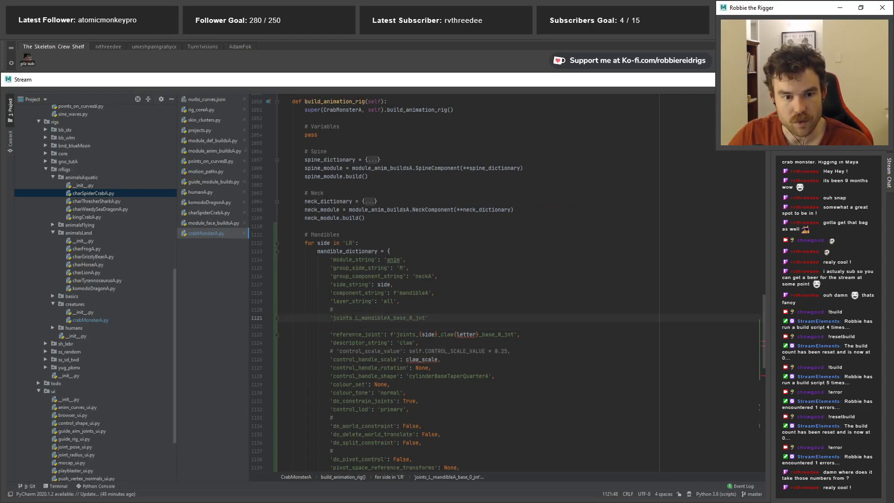
Change reference_joint to f'joints_{side}_mandibleA_base_0_jnt' and remove the pasted joint-name line above it
{"action": "double_click", "coordinate": [445, 333]}
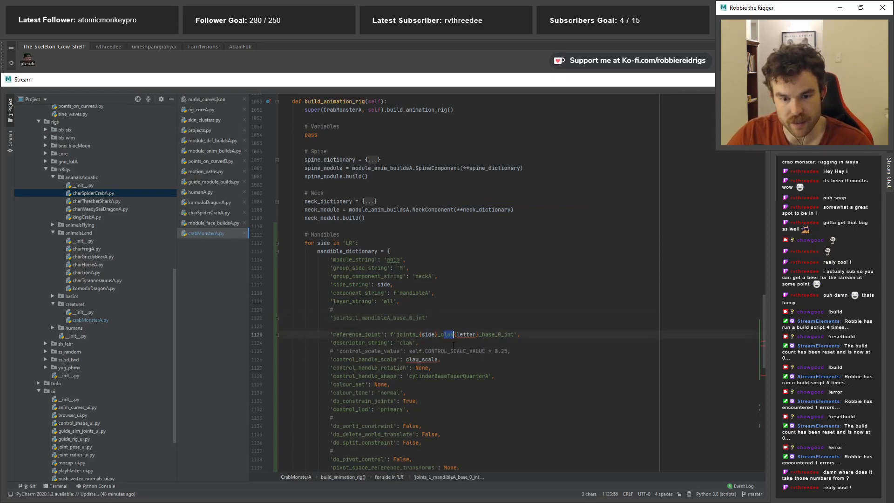
{"action": "type", "text": "mandible"}
{"action": "key", "text": "Delete"}
{"action": "key", "text": "Delete"}
{"action": "key", "text": "Delete"}
{"action": "key", "text": "Delete"}
{"action": "key", "text": "Delete"}
{"action": "key", "text": "Delete"}
{"action": "key", "text": "Delete"}
{"action": "key", "text": "Delete"}
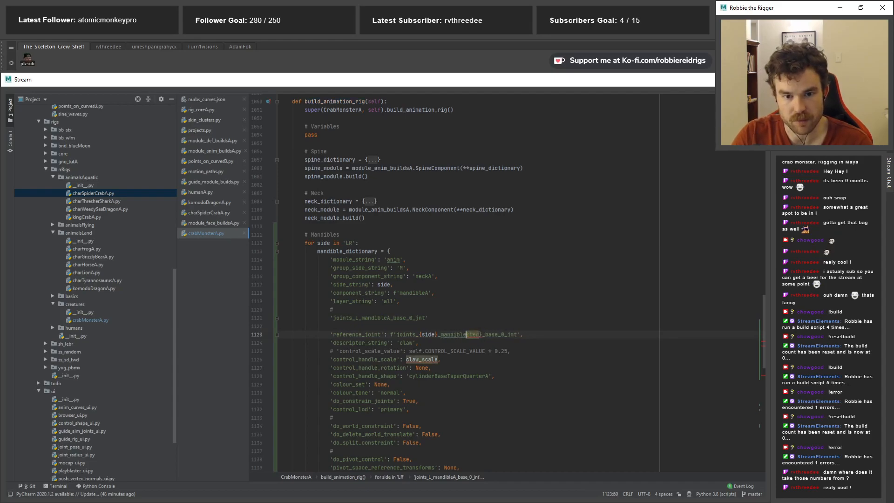
{"action": "type", "text": "A"}
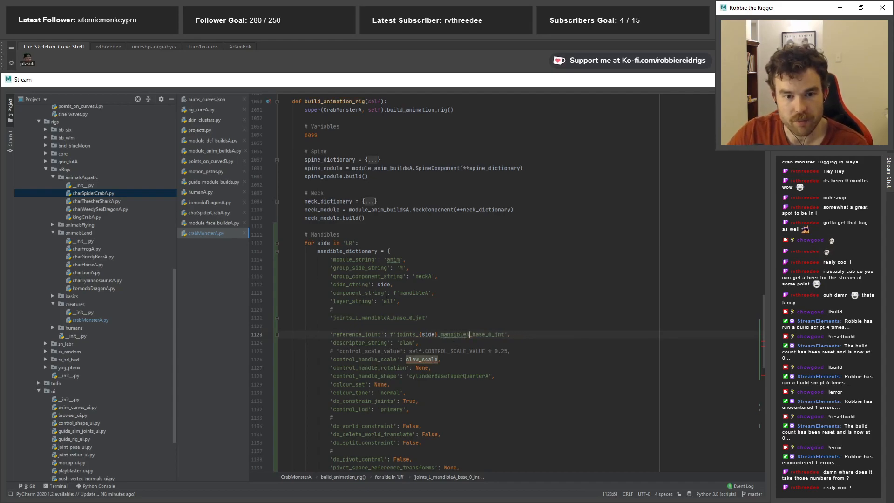
{"action": "left_click", "coordinate": [266, 319]}
{"action": "key", "text": "Delete"}
{"action": "key", "text": "BackSpace"}
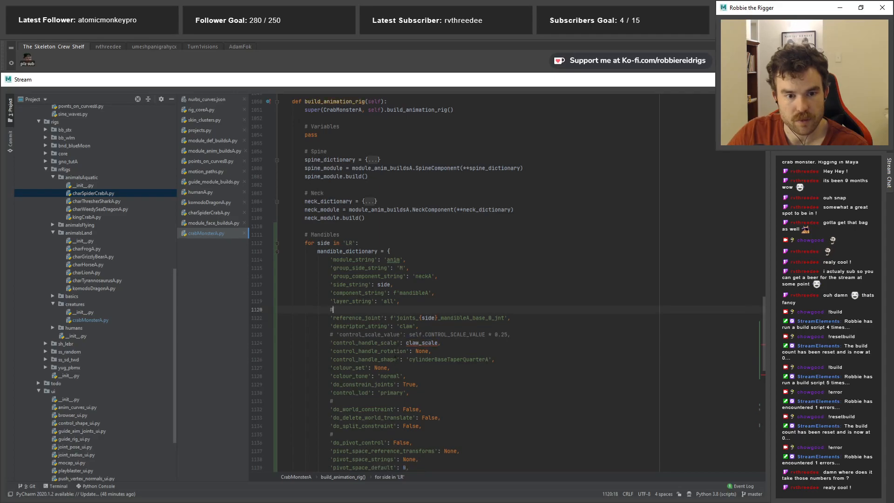
Set mandible_dictionary's component_string to f'neckA' and its descriptor_string to 'mandibleA'
{"action": "double_click", "coordinate": [405, 326]}
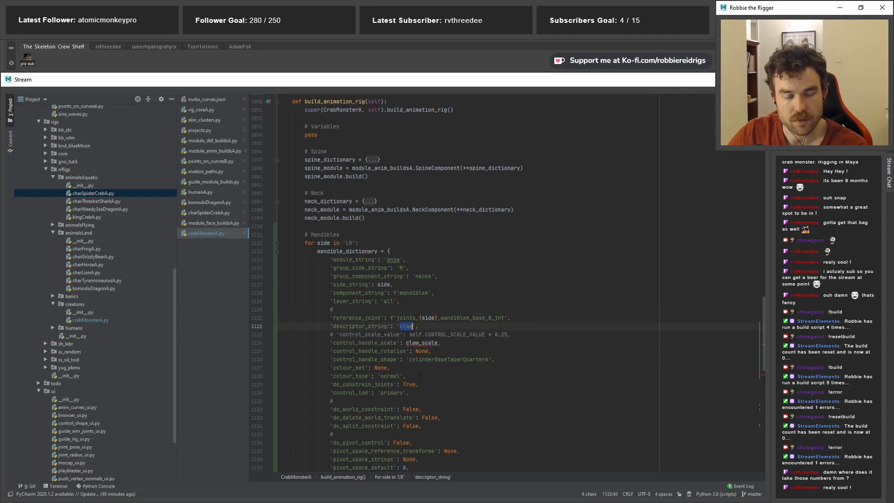
{"action": "double_click", "coordinate": [425, 293]}
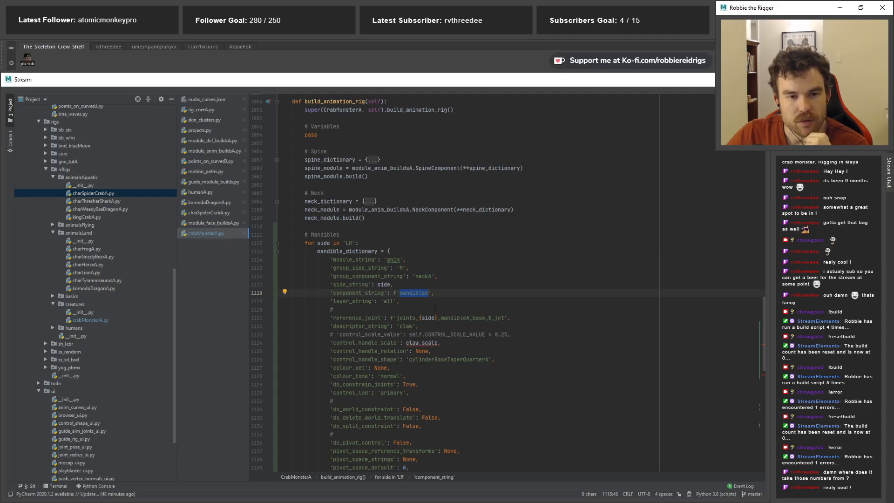
{"action": "type", "text": "neck"}
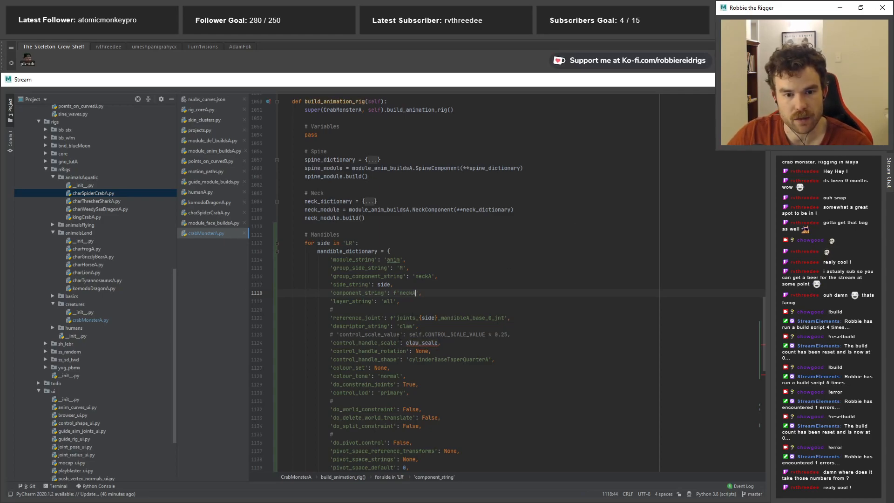
{"action": "double_click", "coordinate": [402, 326]}
{"action": "type", "text": "mandibleA"}
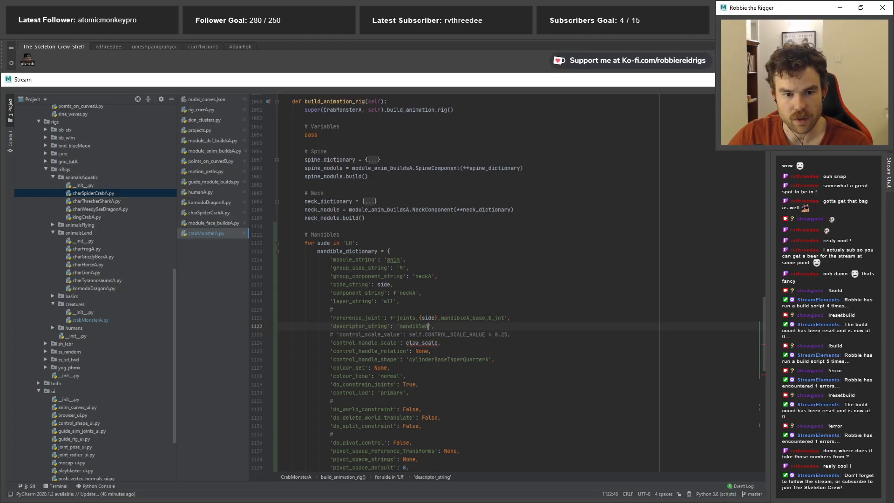
Comment out mandible_dictionary's control_handle_scale line and uncomment the control_scale_value line above it
{"action": "double_click", "coordinate": [421, 343]}
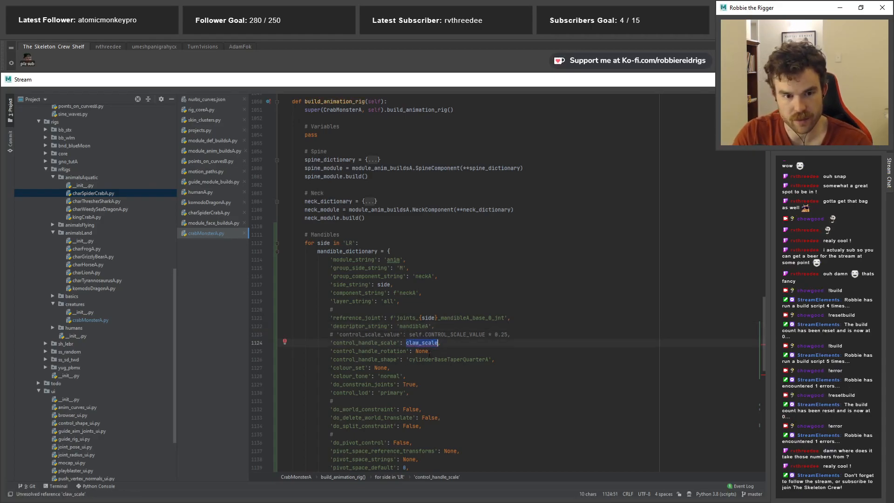
{"action": "left_click_drag", "start_coordinate": [439, 343], "coordinate": [280, 343]}
{"action": "left_click", "coordinate": [330, 350]}
{"action": "key", "text": "Up"}
{"action": "type", "text": "#"}
{"action": "key", "text": "Up"}
{"action": "key", "text": "BackSpace"}
{"action": "key", "text": "BackSpace"}
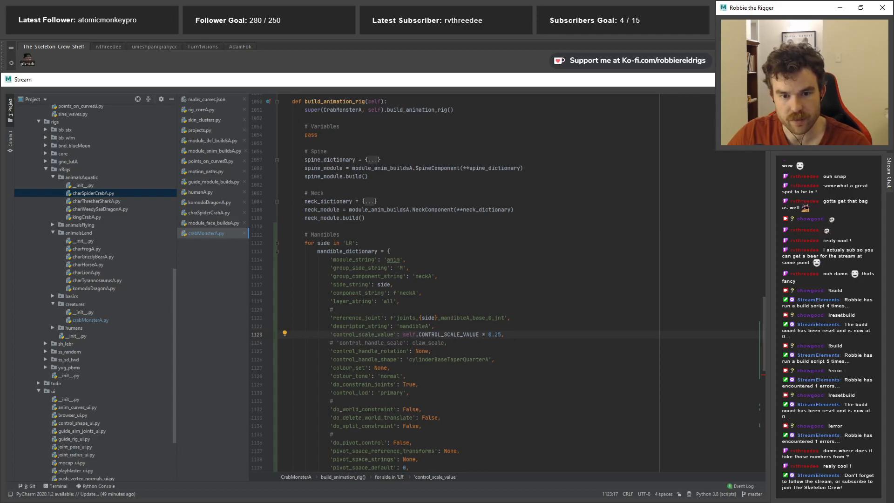
Set mandible_dictionary's control_handle_shape to 'squareA' and its driver_string to 'head'
{"action": "scroll", "coordinate": [451, 334], "scroll_direction": "down", "scroll_amount": 2}
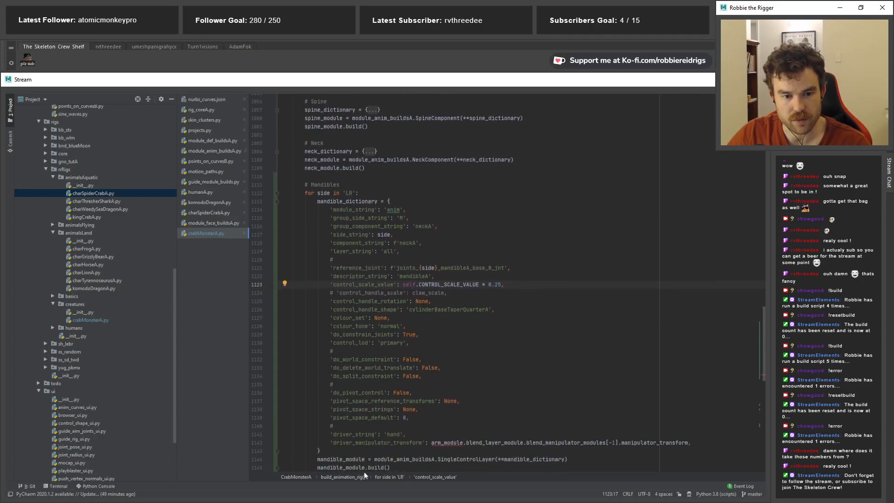
{"action": "double_click", "coordinate": [450, 311]}
{"action": "type", "text": "square"}
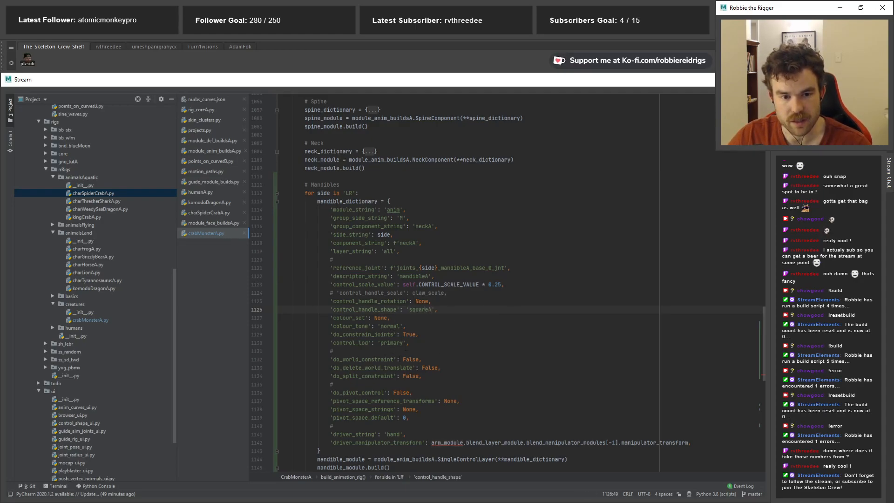
{"action": "scroll", "coordinate": [406, 362], "scroll_direction": "down", "scroll_amount": 1}
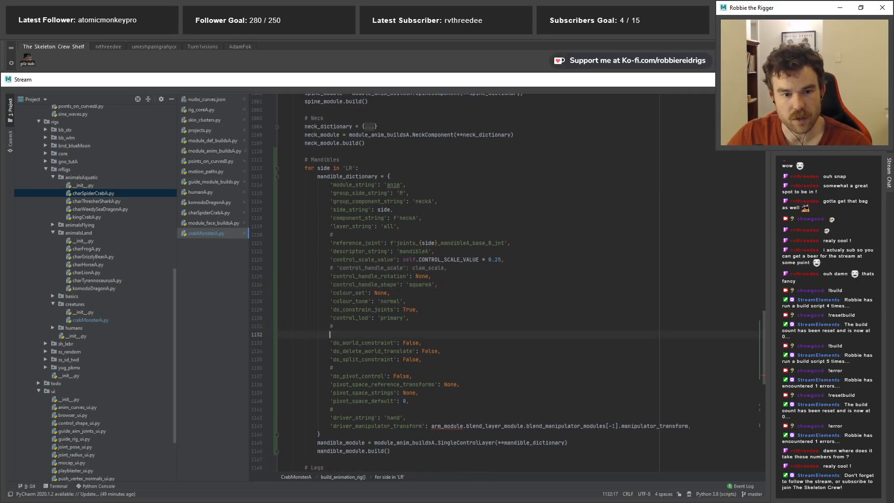
{"action": "scroll", "coordinate": [391, 331], "scroll_direction": "down", "scroll_amount": 1}
{"action": "double_click", "coordinate": [394, 384]}
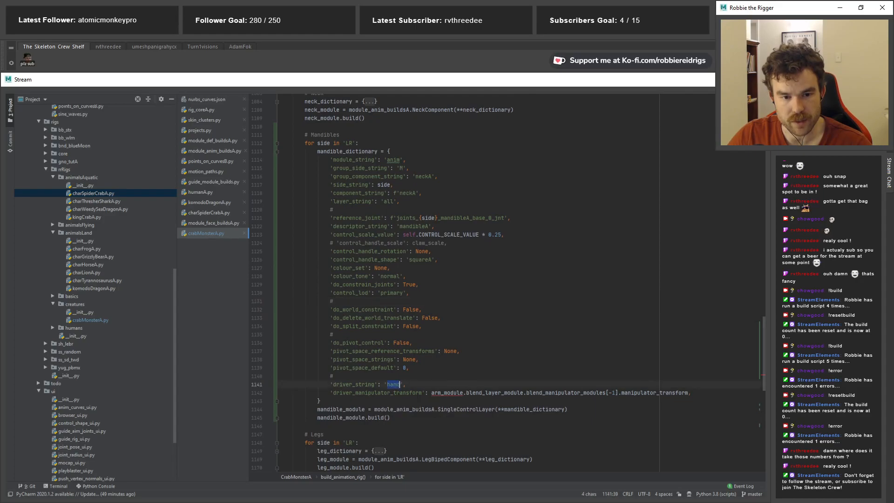
{"action": "type", "text": "head"}
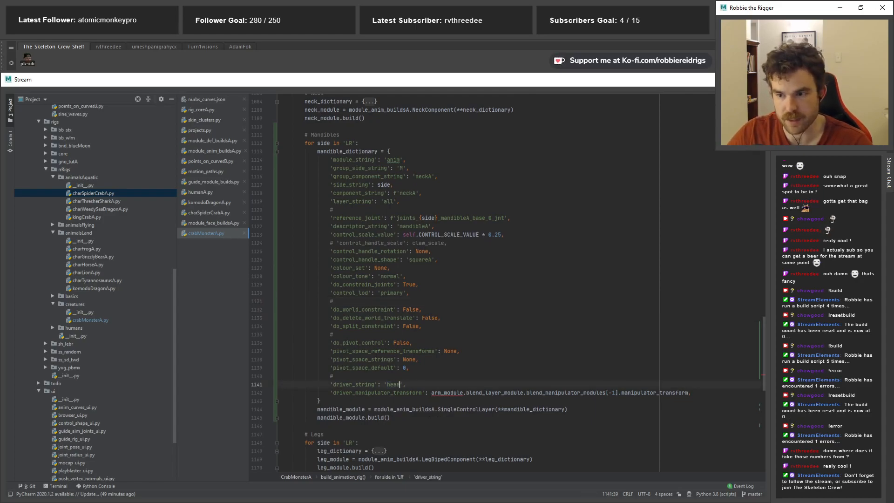
Switch to Maya, select the head control above the crab's head, and select its manipulator with 'Select manipulators from controls (Selection)'
{"action": "scroll", "coordinate": [416, 380], "scroll_direction": "up", "scroll_amount": 2}
{"action": "scroll", "coordinate": [415, 380], "scroll_direction": "down", "scroll_amount": 3}
{"action": "scroll", "coordinate": [416, 380], "scroll_direction": "down", "scroll_amount": 3}
{"action": "scroll", "coordinate": [408, 244], "scroll_direction": "down", "scroll_amount": 1}
{"action": "scroll", "coordinate": [408, 244], "scroll_direction": "up", "scroll_amount": 4}
{"action": "key", "text": "alt+Tab"}
{"action": "right_click_drag", "start_coordinate": [311, 279], "coordinate": [302, 307], "text": "alt"}
{"action": "left_click", "coordinate": [337, 220]}
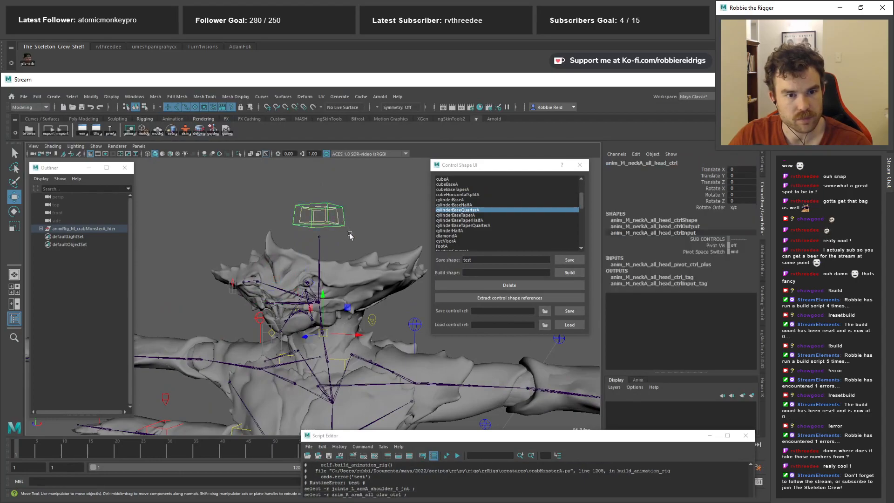
{"action": "right_click", "coordinate": [133, 131]}
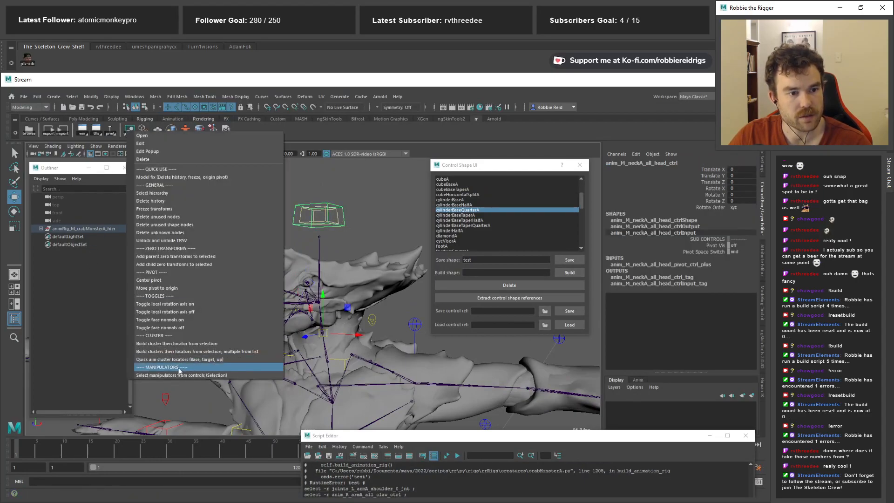
{"action": "left_click", "coordinate": [179, 375]}
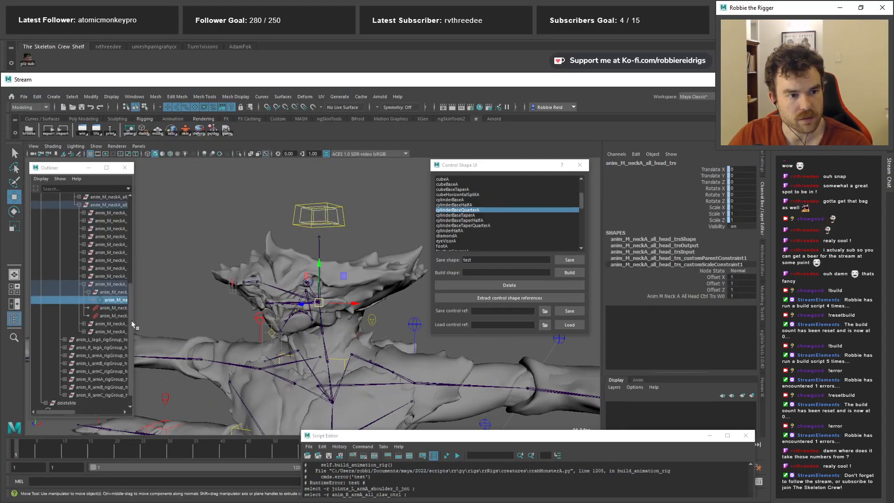
Widen the Outliner, expand anim_M_neckA_all_curveOutput_2_trsSpace, and select anim_M_neckA_all_curveOutput_2_trs to examine its placement in the head
{"action": "left_click_drag", "start_coordinate": [134, 323], "coordinate": [245, 325]}
{"action": "left_click", "coordinate": [84, 285]}
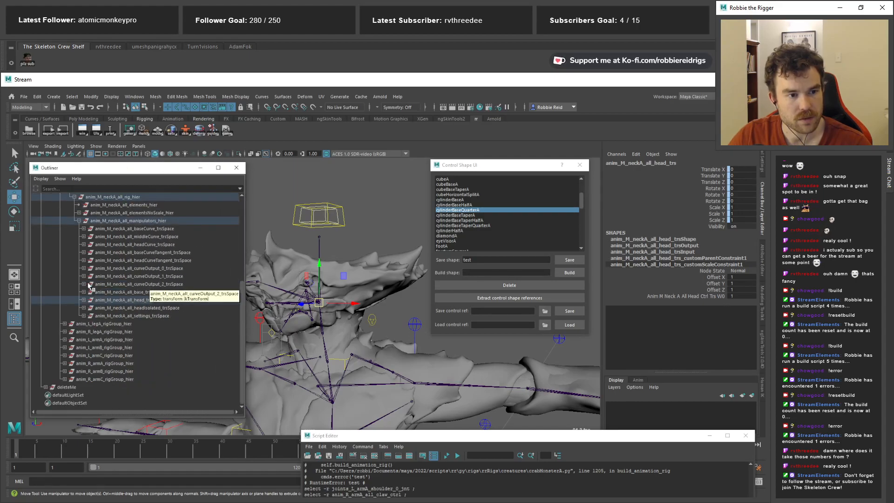
{"action": "left_click", "coordinate": [83, 284]}
{"action": "left_click", "coordinate": [89, 292]}
{"action": "left_click", "coordinate": [136, 300]}
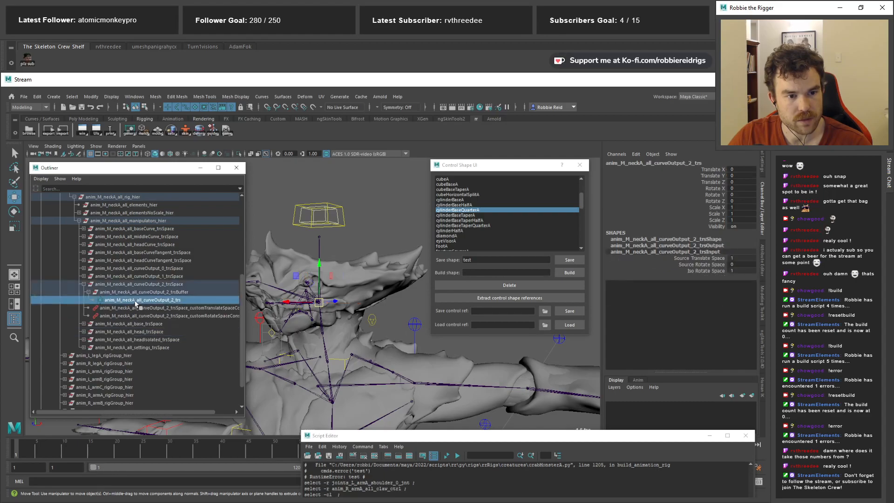
{"action": "left_click", "coordinate": [144, 293]}
{"action": "left_click", "coordinate": [144, 300]}
{"action": "left_click_drag", "start_coordinate": [342, 291], "coordinate": [283, 299], "text": "alt"}
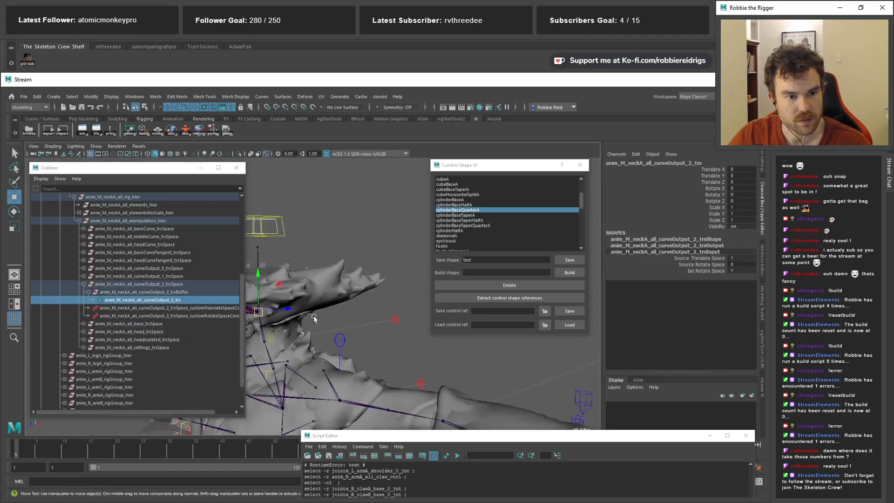
{"action": "middle_click_drag", "start_coordinate": [299, 314], "coordinate": [344, 328], "text": "alt"}
{"action": "right_click_drag", "start_coordinate": [343, 327], "coordinate": [347, 329], "text": "alt"}
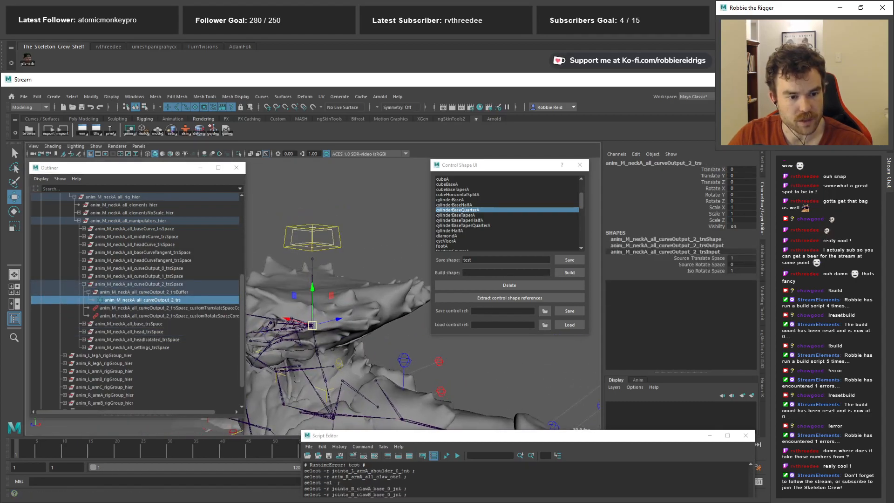
Back in PyCharm, replace driver_manipulator_transform's arm_module expression with neck_module.all_spine_curve_layer_module
{"action": "scroll", "coordinate": [465, 326], "scroll_direction": "down", "scroll_amount": 1}
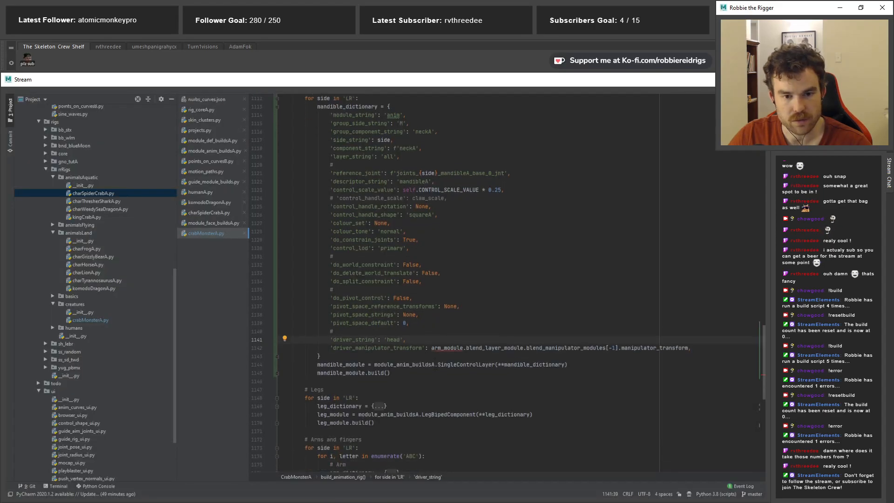
{"action": "double_click", "coordinate": [446, 343]}
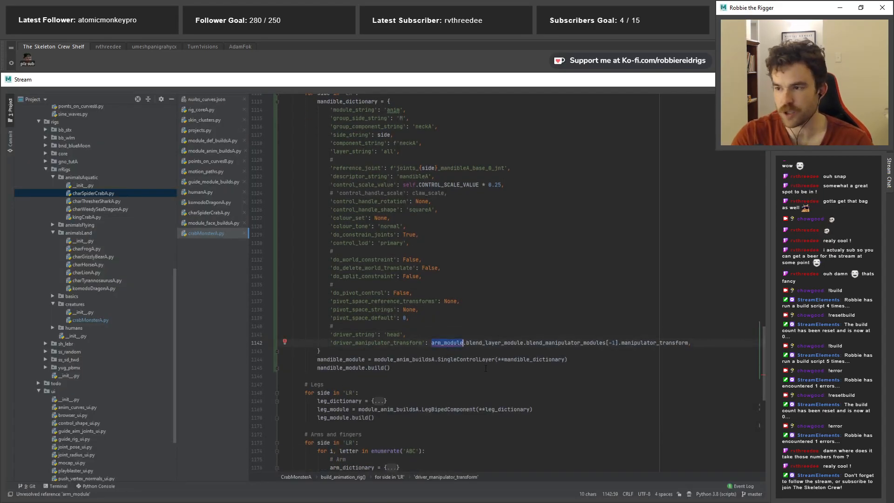
{"action": "type", "text": "neck"}
{"action": "key", "text": "Return"}
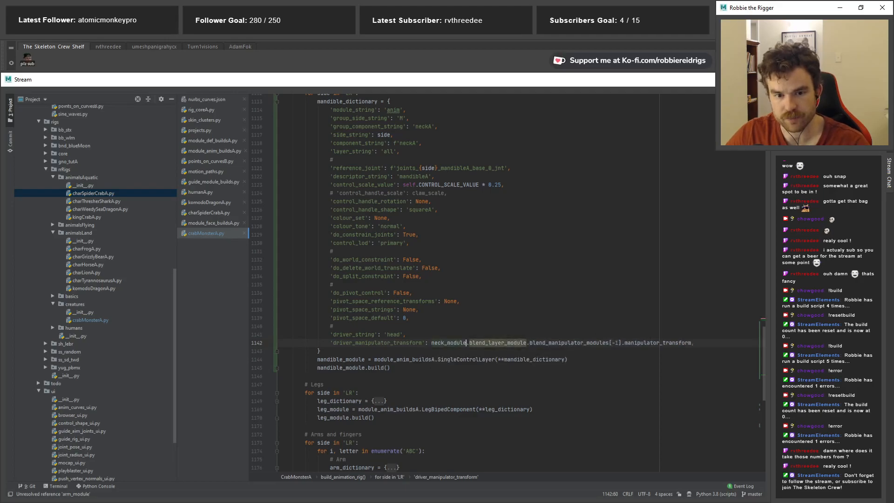
{"action": "left_click_drag", "start_coordinate": [692, 343], "coordinate": [469, 343]}
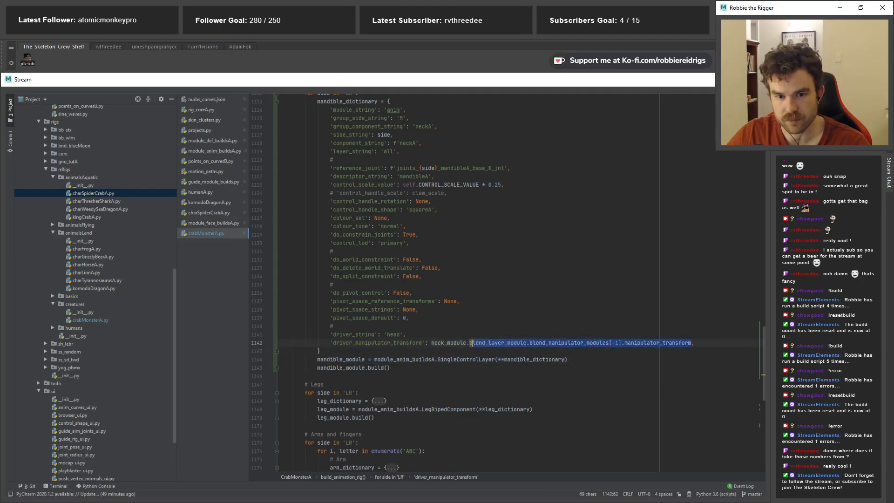
{"action": "key", "text": "BackSpace"}
{"action": "type", "text": "cur,"}
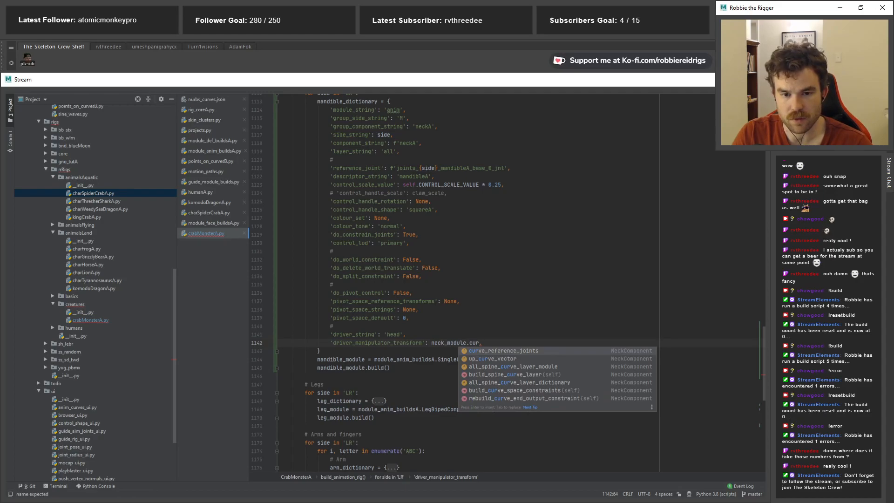
{"action": "key", "text": "Down"}
{"action": "key", "text": "Down"}
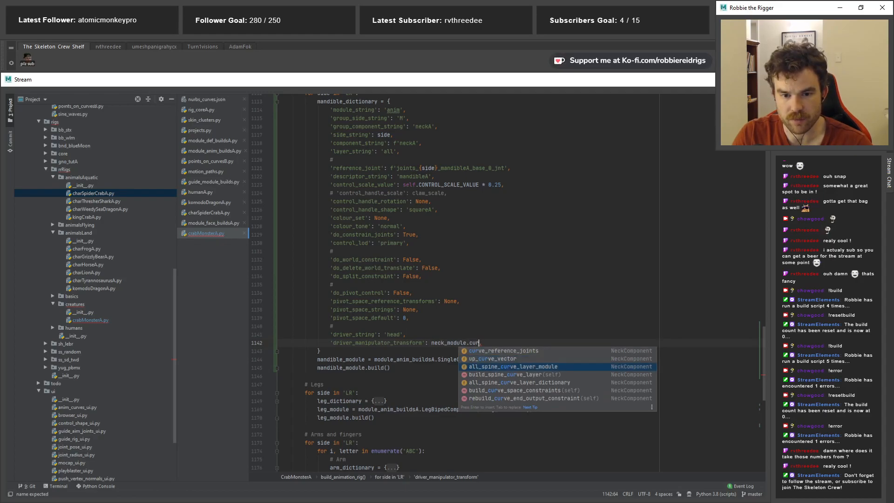
{"action": "key", "text": "Return"}
Extend driver_manipulator_transform's all_spine_curve_layer_module expression with .manipulator_output_modules[-1].manipulator_transform and end the entry with a comma
{"action": "type", "text": "."}
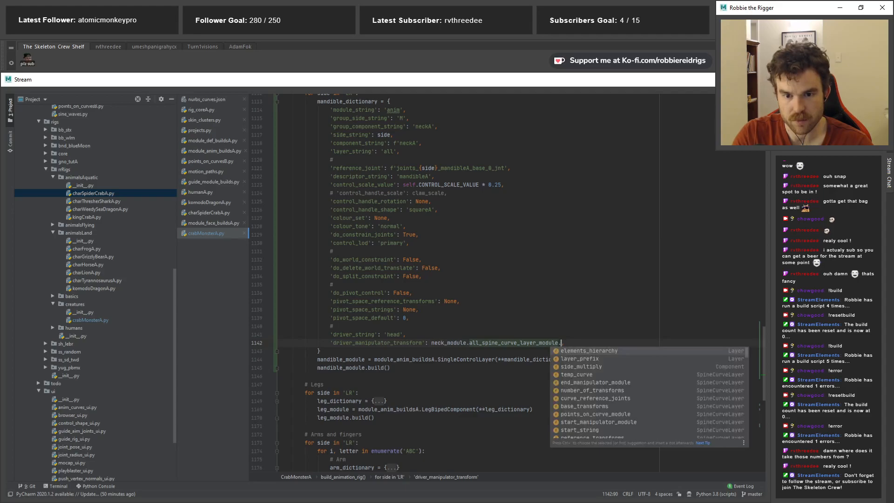
{"action": "type", "text": "out"}
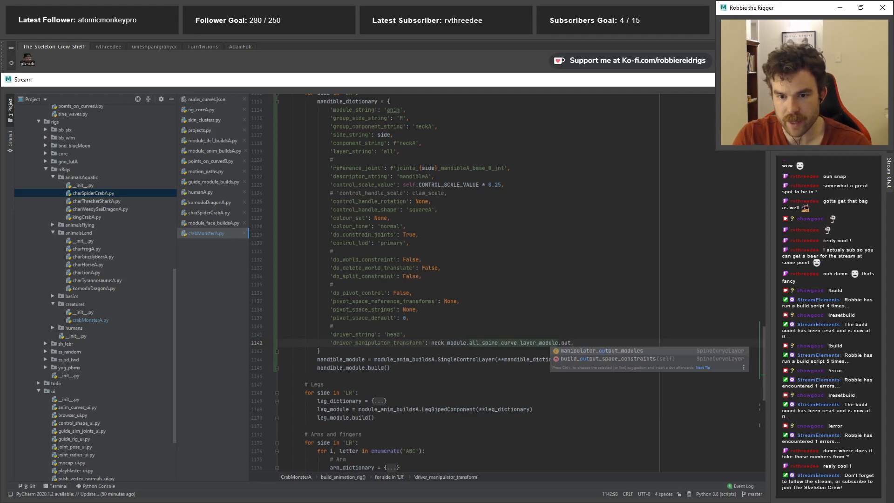
{"action": "key", "text": "Return"}
{"action": "type", "text": "[],"}
{"action": "key", "text": "Down"}
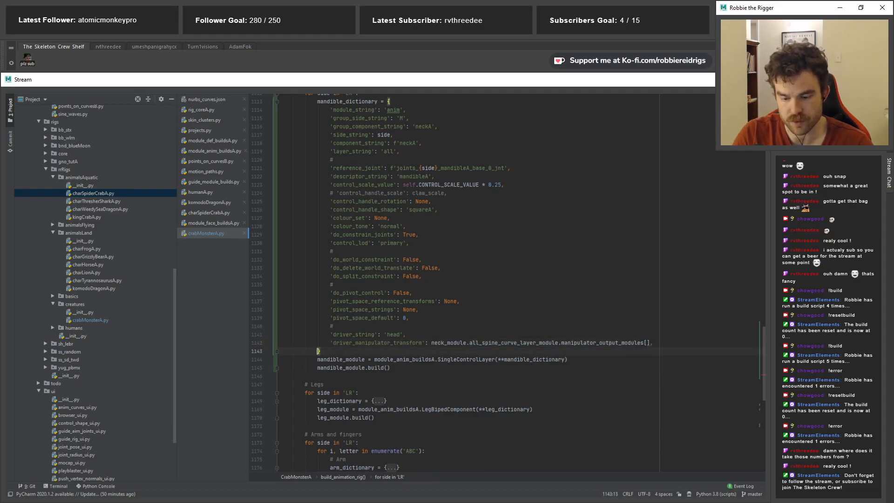
{"action": "left_click", "coordinate": [665, 342]}
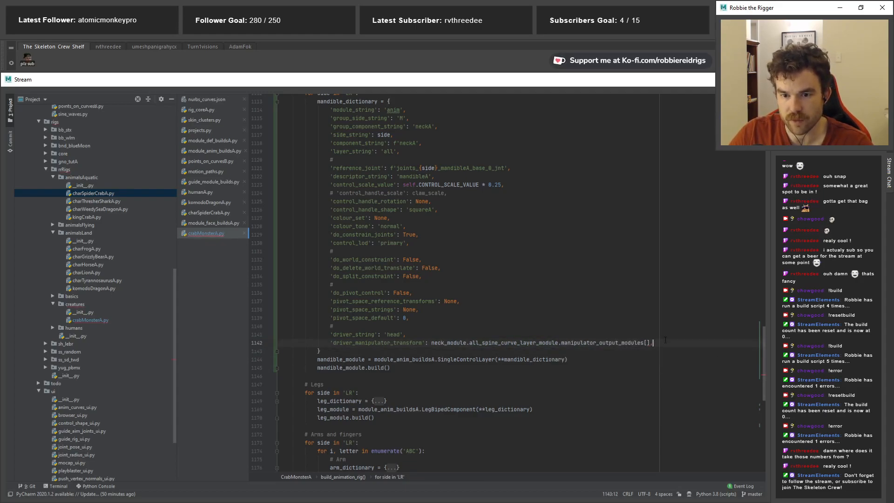
{"action": "key", "text": "Left"}
{"action": "key", "text": "Left"}
{"action": "type", "text": "-1]"}
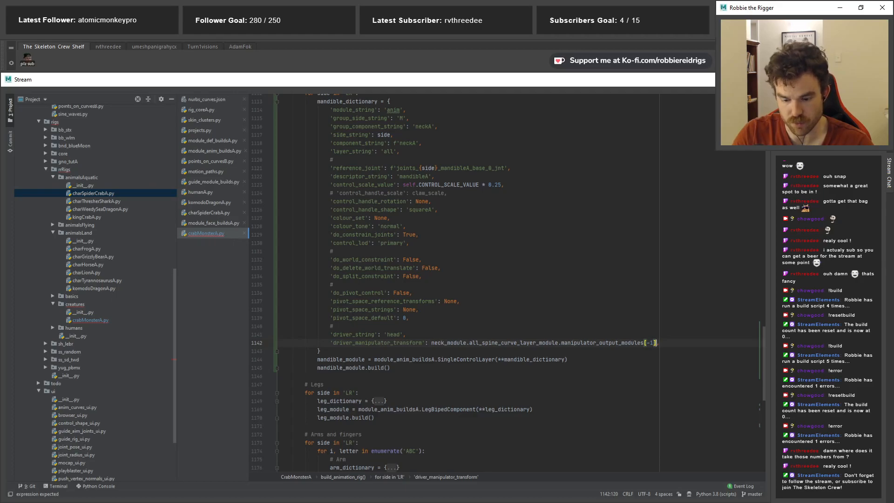
{"action": "type", "text": ".manipulator_transform"}
{"action": "key", "text": "Return"}
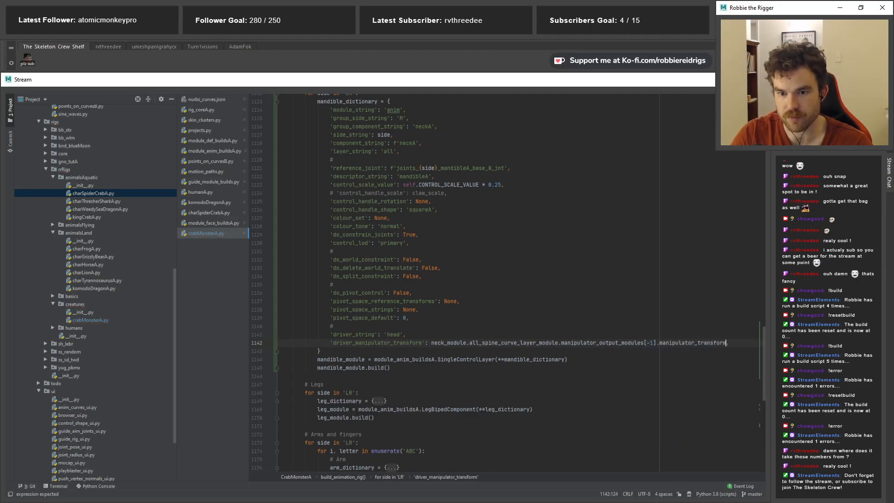
{"action": "type", "text": ","}
Look over the remaining settings in mandible_dictionary, from the pivot options up to the control settings
{"action": "key", "text": "Up"}
{"action": "key", "text": "Up"}
{"action": "key", "text": "Up"}
{"action": "key", "text": "Up"}
{"action": "key", "text": "Up"}
{"action": "scroll", "coordinate": [372, 407], "scroll_direction": "up", "scroll_amount": 1}
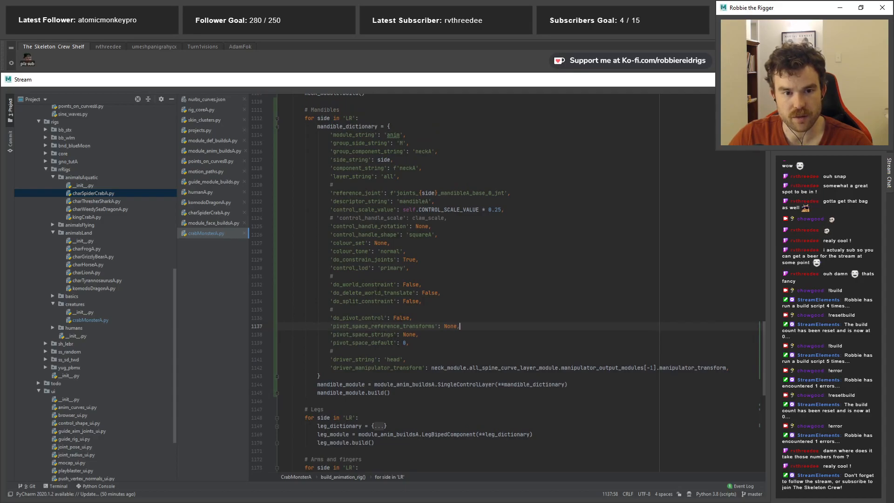
{"action": "scroll", "coordinate": [412, 311], "scroll_direction": "up", "scroll_amount": 1}
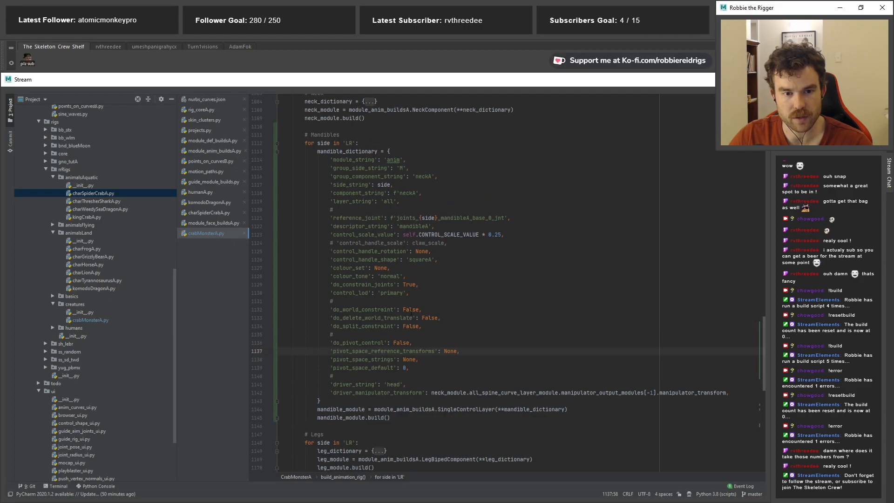
{"action": "left_click", "coordinate": [391, 292]}
Copy the cmds.error('test') line from further down the build_animation_rig code and delete it there
{"action": "scroll", "coordinate": [390, 293], "scroll_direction": "down", "scroll_amount": 8}
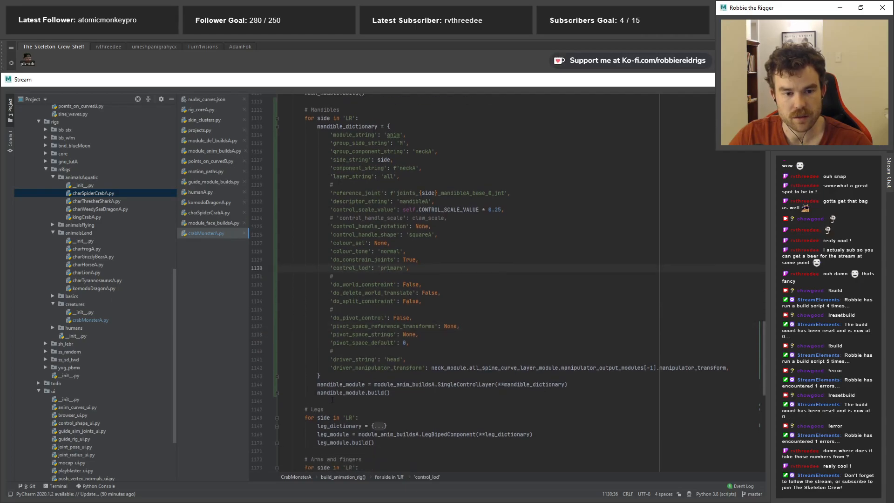
{"action": "scroll", "coordinate": [521, 334], "scroll_direction": "down", "scroll_amount": 4}
{"action": "triple_click", "coordinate": [521, 348]}
{"action": "key", "text": "ctrl+c"}
{"action": "key", "text": "BackSpace"}
{"action": "scroll", "coordinate": [334, 231], "scroll_direction": "up", "scroll_amount": 4}
{"action": "key", "text": "BackSpace"}
Insert the copied cmds.error('test') line between mandible_module.build() and the # Legs section, with blank lines around it
{"action": "left_click", "coordinate": [335, 231]}
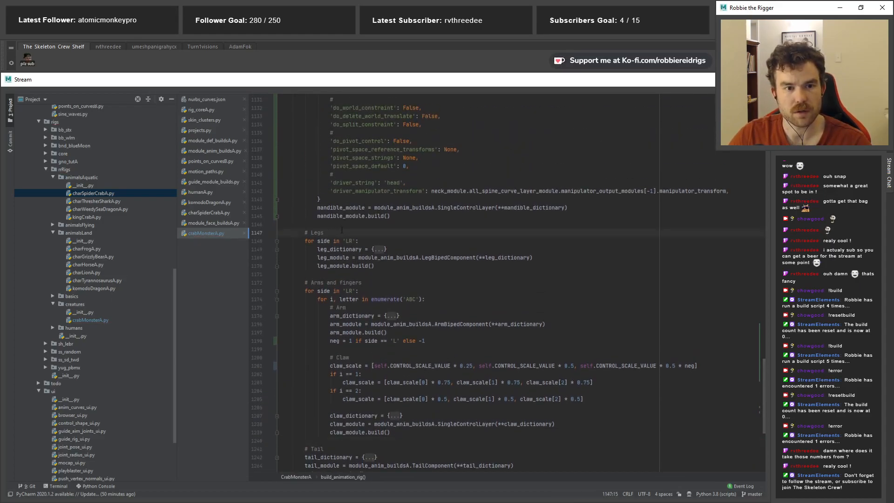
{"action": "left_click", "coordinate": [335, 224]}
{"action": "key", "text": "Return"}
{"action": "key", "text": "Return"}
{"action": "key", "text": "Up"}
{"action": "key", "text": "ctrl+v"}
{"action": "key", "text": "BackSpace"}
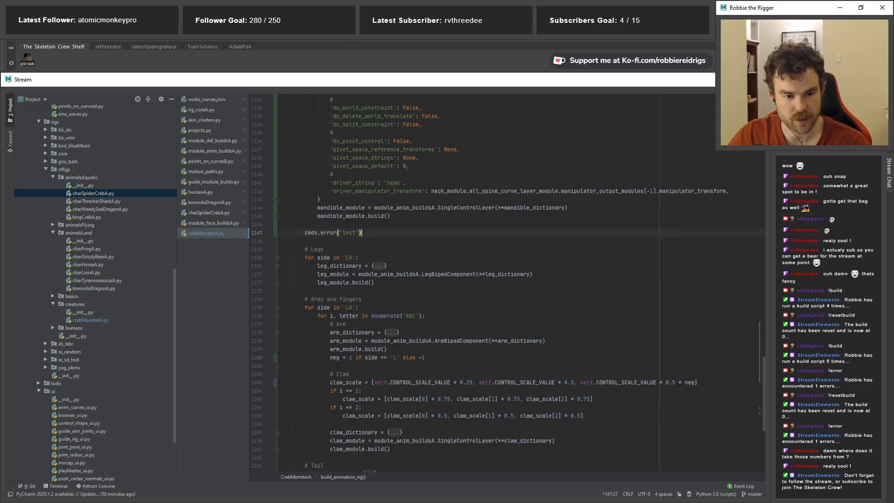
Switch to Maya and move the Script Editor up to expose the crabMonsterA reload and build code
{"action": "key", "text": "alt+Tab"}
{"action": "left_click_drag", "start_coordinate": [638, 437], "coordinate": [630, 321]}
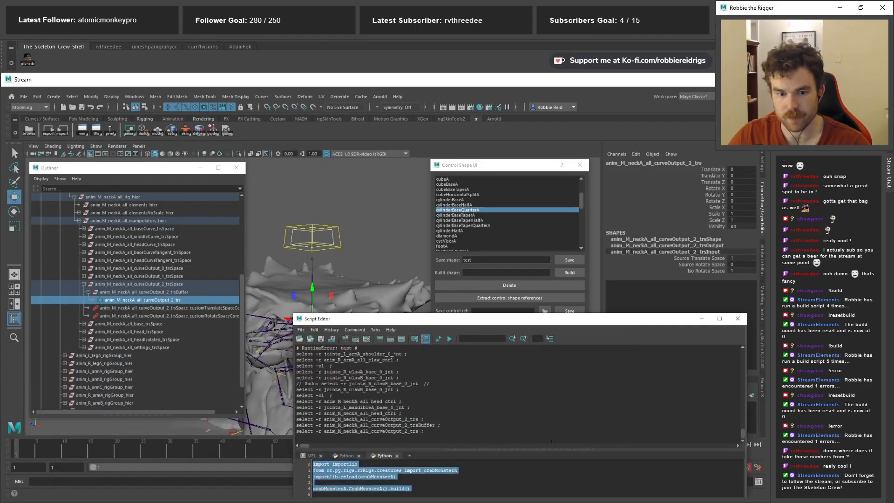
Rebuild the crab monster rig by running the crabMonsterA import, reload and build lines in the Script Editor
{"action": "left_click_drag", "start_coordinate": [404, 321], "coordinate": [400, 246]}
{"action": "left_click", "coordinate": [431, 452]}
{"action": "left_click_drag", "start_coordinate": [406, 414], "coordinate": [309, 389]}
{"action": "key", "text": "ctrl+Return"}
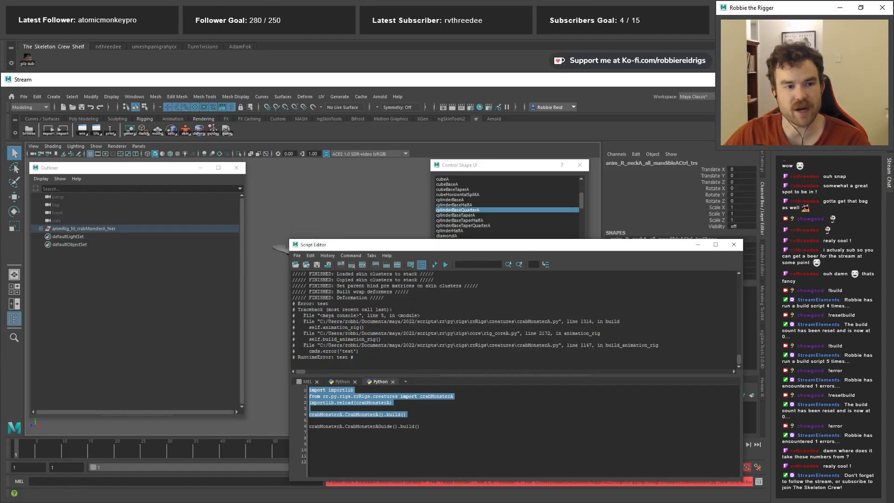
Narrow the Outliner and move the Script Editor away to clear the view of the creature's head
{"action": "left_click_drag", "start_coordinate": [246, 228], "coordinate": [163, 228]}
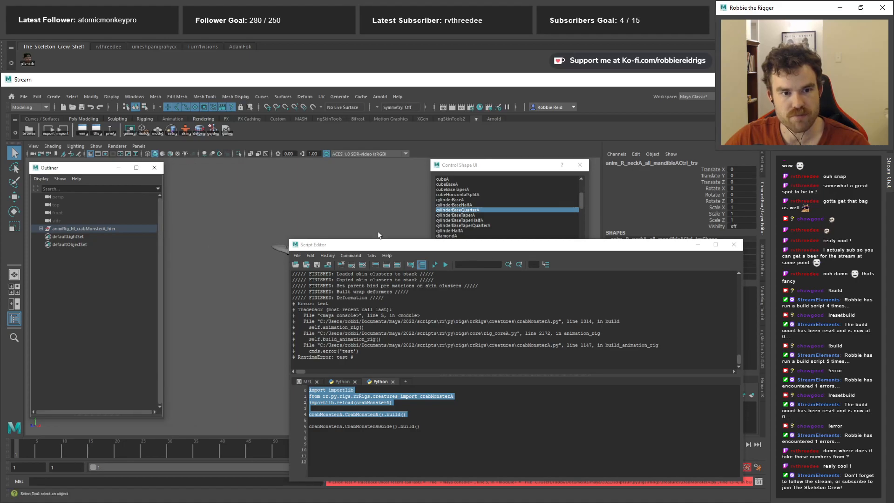
{"action": "left_click_drag", "start_coordinate": [367, 249], "coordinate": [361, 400]}
{"action": "scroll", "coordinate": [317, 371], "scroll_direction": "up", "scroll_amount": 6}
{"action": "scroll", "coordinate": [317, 371], "scroll_direction": "up", "scroll_amount": 4}
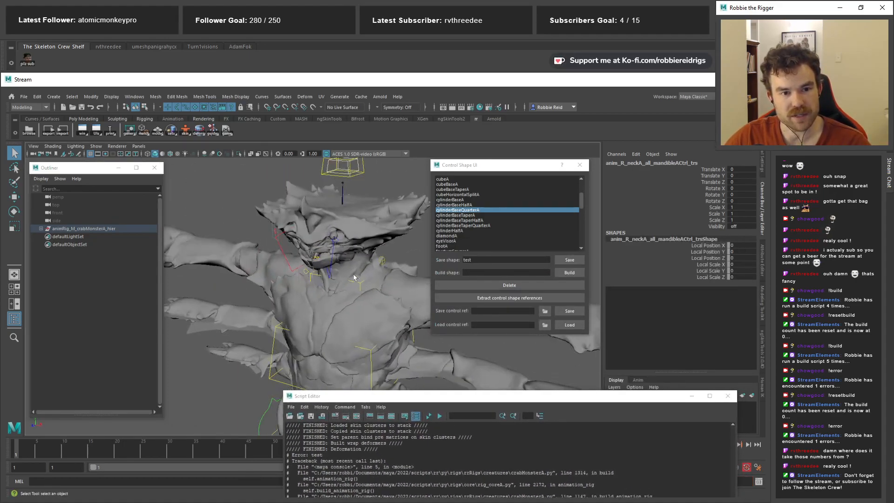
Test the left mandible control by rotating and moving it, undoing each change
{"action": "left_click", "coordinate": [331, 250]}
{"action": "left_click_drag", "start_coordinate": [330, 250], "coordinate": [334, 322], "text": "alt"}
{"action": "left_click", "coordinate": [325, 275]}
{"action": "key", "text": "e"}
{"action": "left_click_drag", "start_coordinate": [324, 275], "coordinate": [278, 275], "text": "alt"}
{"action": "key", "text": "ctrl+z"}
{"action": "key", "text": "w"}
{"action": "key", "text": "ctrl+z"}
Rotate the head control to test how the mandible controls follow it
{"action": "middle_click_drag", "start_coordinate": [300, 208], "coordinate": [327, 236], "text": "alt"}
{"action": "left_click", "coordinate": [328, 205]}
{"action": "key", "text": "e"}
{"action": "left_click_drag", "start_coordinate": [303, 336], "coordinate": [311, 319]}
{"action": "key", "text": "ctrl+z"}
{"action": "key", "text": "ctrl+z"}
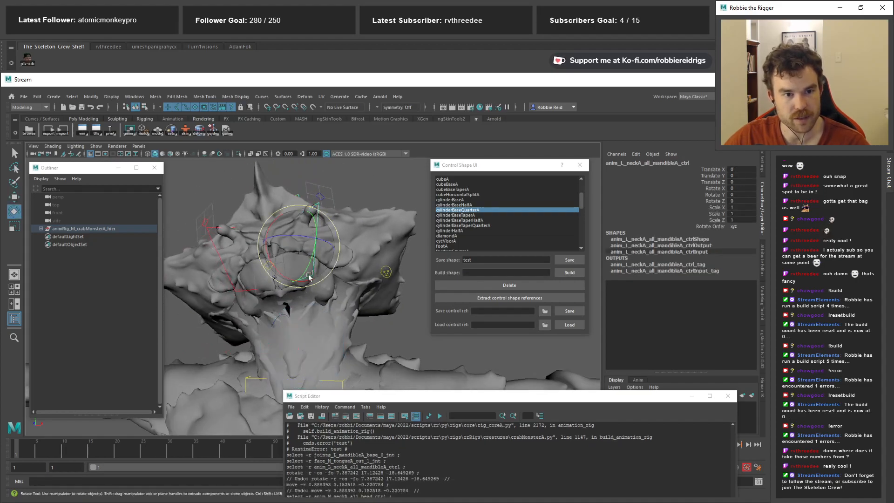
Test-rotate the left mandible control alone and together with the right one, undoing the rotations and clearing the selection
{"action": "left_click_drag", "start_coordinate": [284, 254], "coordinate": [286, 257]}
{"action": "left_click_drag", "start_coordinate": [286, 257], "coordinate": [355, 320], "text": "alt"}
{"action": "scroll", "coordinate": [356, 319], "scroll_direction": "up", "scroll_amount": 2}
{"action": "key", "text": "ctrl+z"}
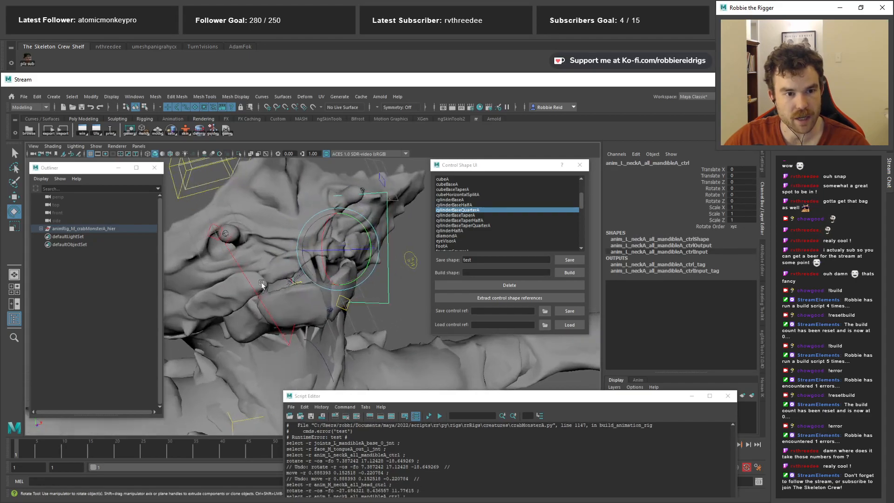
{"action": "left_click", "coordinate": [248, 277], "text": "shift"}
{"action": "mouse_move", "coordinate": [248, 277]}
{"action": "left_mouse_down", "text": "alt"}
{"action": "mouse_move", "coordinate": [225, 267]}
{"action": "mouse_move", "coordinate": [256, 242]}
{"action": "mouse_move", "coordinate": [274, 260]}
{"action": "mouse_move", "coordinate": [263, 270]}
{"action": "left_mouse_up", "text": "alt"}
{"action": "key", "text": "ctrl+z"}
{"action": "left_click", "coordinate": [407, 323]}
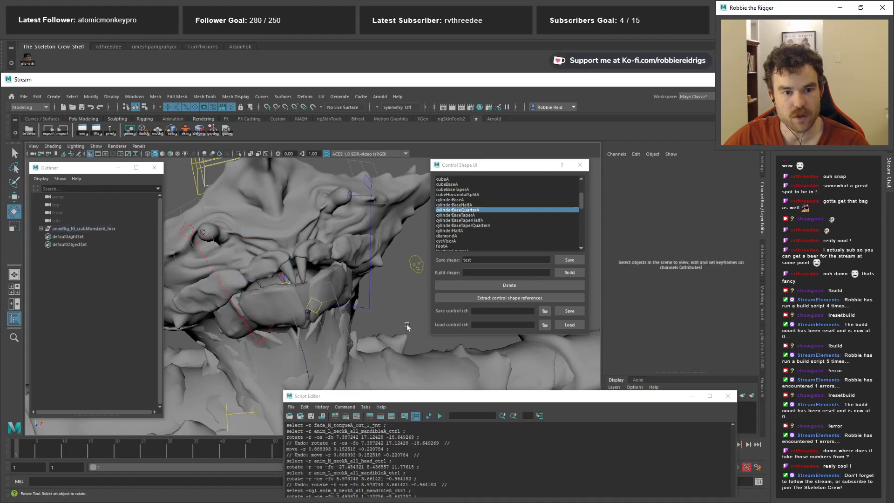
Examine the mandible controls around the mouth and select the left one
{"action": "left_click_drag", "start_coordinate": [407, 323], "coordinate": [356, 310], "text": "alt"}
{"action": "middle_click_drag", "start_coordinate": [357, 310], "coordinate": [346, 316], "text": "alt"}
{"action": "left_click_drag", "start_coordinate": [358, 239], "coordinate": [341, 240], "text": "alt"}
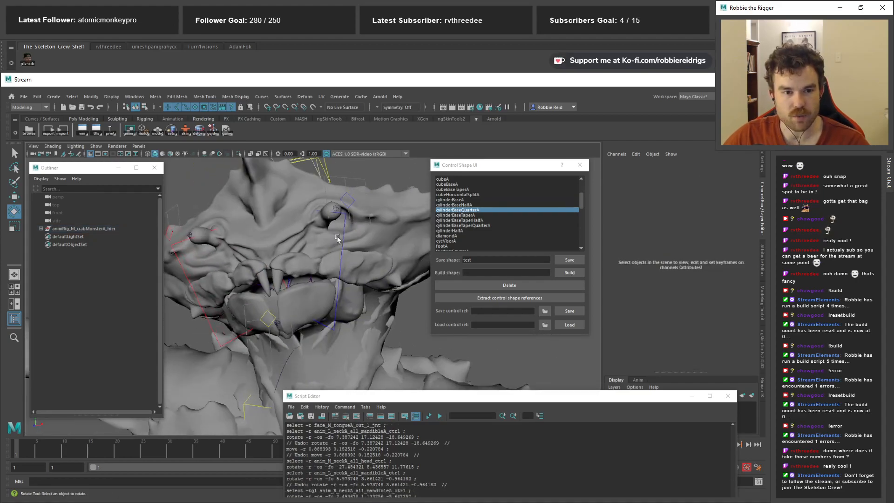
{"action": "left_click", "coordinate": [345, 242]}
{"action": "left_click", "coordinate": [343, 240]}
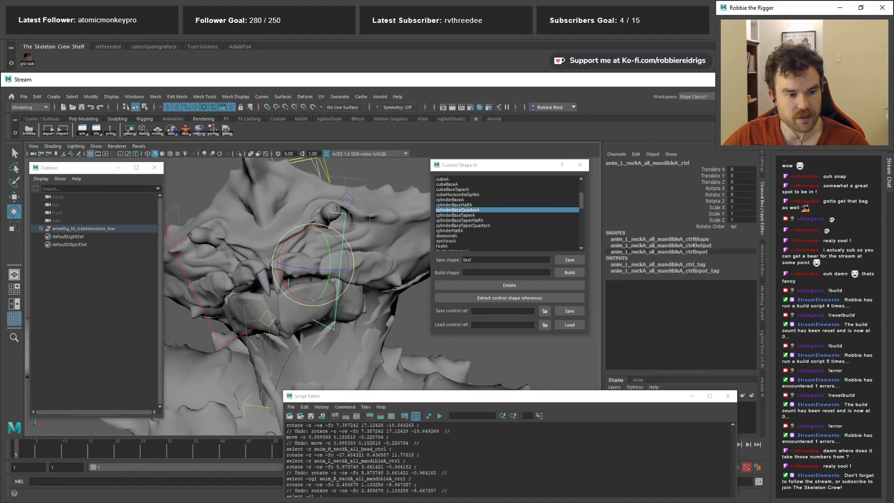
Switch to PyCharm and set the control_scale_value multiplier in the mandible dictionary to 0.05
{"action": "key", "text": "alt+Tab"}
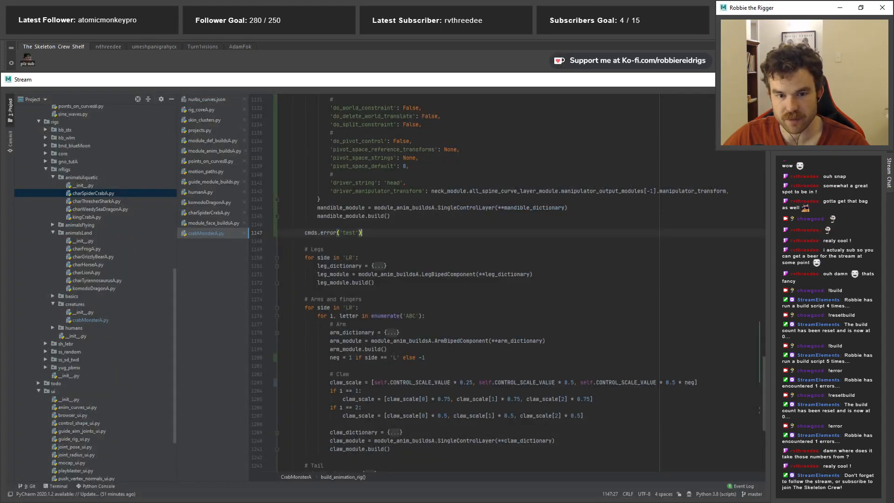
{"action": "scroll", "coordinate": [541, 386], "scroll_direction": "up", "scroll_amount": 8}
{"action": "left_click", "coordinate": [498, 232]}
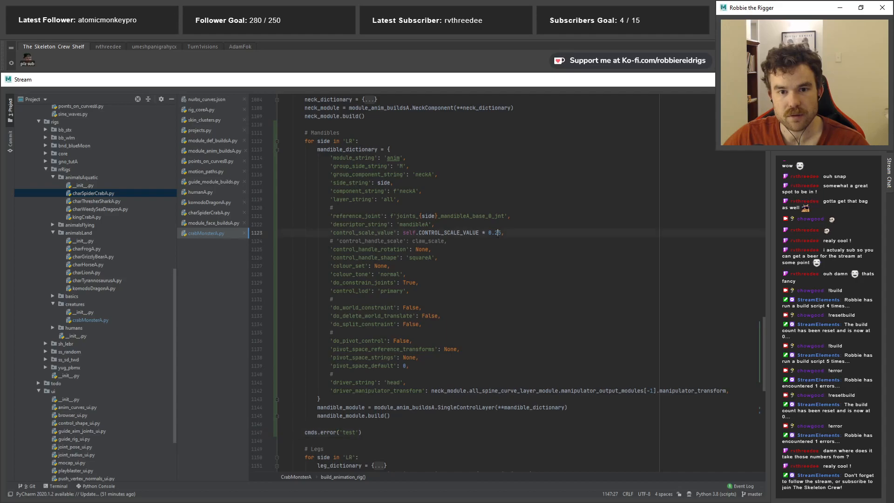
{"action": "key", "text": "BackSpace"}
{"action": "type", "text": "0"}
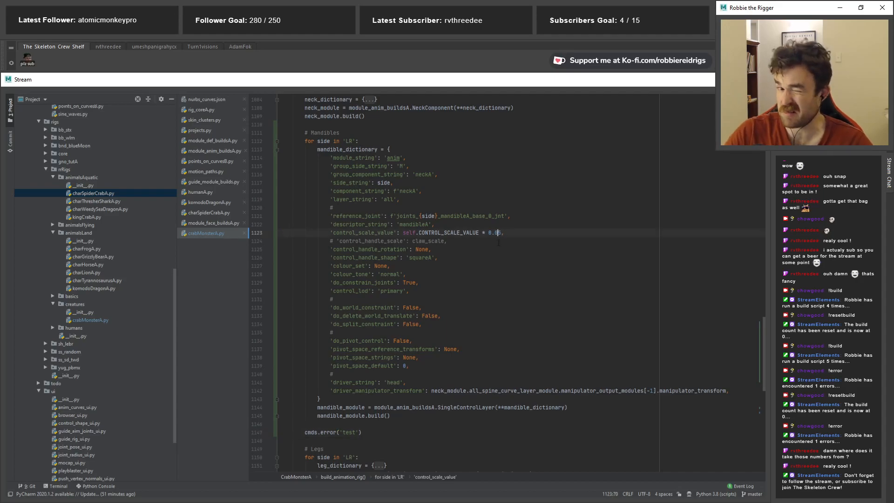
Switch to Maya and test-rotate the left mandible control to check its orientation, undoing the rotation
{"action": "key", "text": "alt+Tab"}
{"action": "left_click_drag", "start_coordinate": [328, 305], "coordinate": [323, 304], "text": "alt"}
{"action": "key", "text": "w"}
{"action": "right_click_drag", "start_coordinate": [323, 304], "coordinate": [350, 331], "text": "alt"}
{"action": "left_click_drag", "start_coordinate": [350, 331], "coordinate": [318, 311], "text": "alt"}
{"action": "right_click_drag", "start_coordinate": [318, 311], "coordinate": [325, 304], "text": "alt"}
{"action": "key", "text": "e"}
{"action": "left_click_drag", "start_coordinate": [302, 288], "coordinate": [310, 293]}
{"action": "key", "text": "ctrl+z"}
Switch to PyCharm and set the mandible dictionary's control_handle_rotation to [0, 0, 90]
{"action": "key", "text": "alt+Tab"}
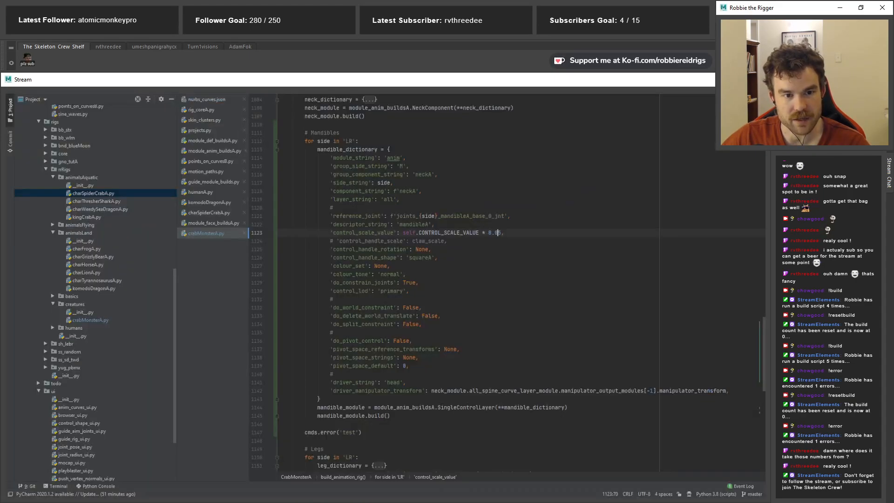
{"action": "scroll", "coordinate": [508, 282], "scroll_direction": "up", "scroll_amount": 1}
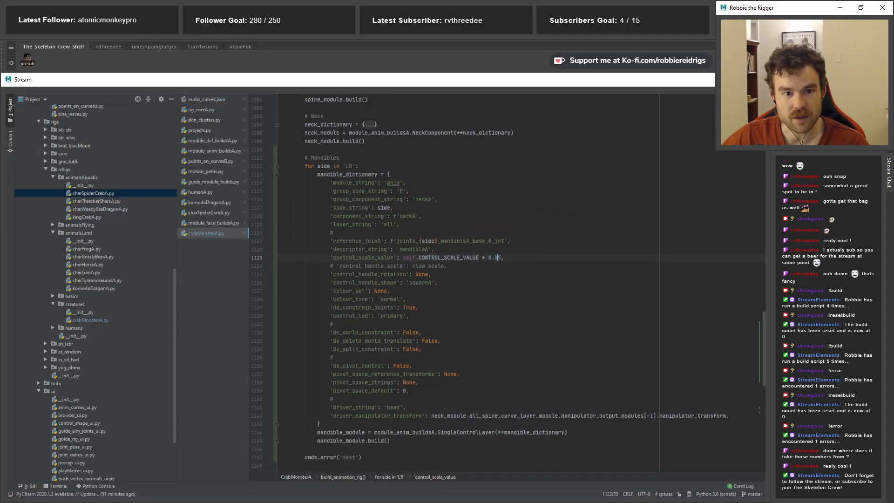
{"action": "double_click", "coordinate": [421, 274]}
{"action": "type", "text": "[0, 0"}
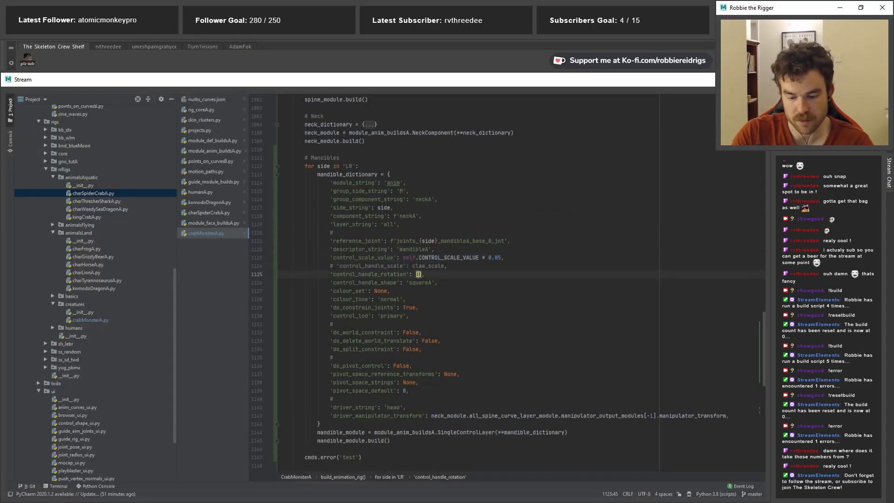
{"action": "type", "text": ", 90"}
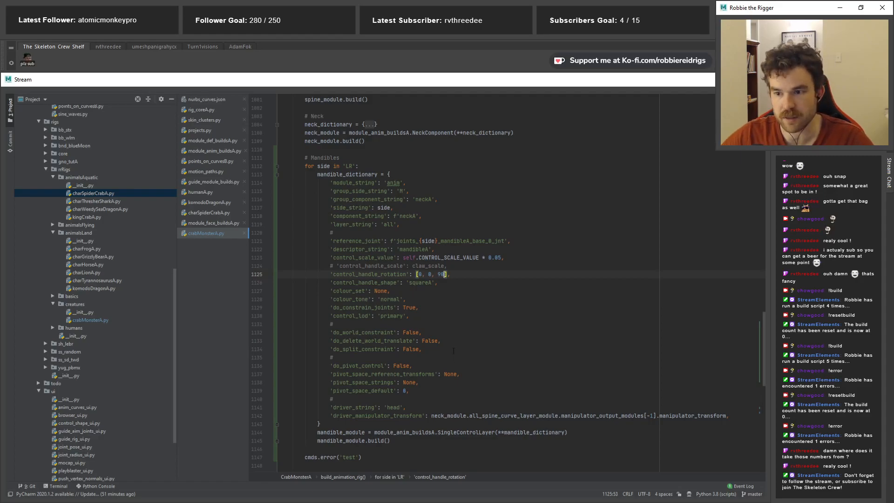
Switch to Maya and rerun the crabMonsterA build lines in the Script Editor to rebuild the rig
{"action": "key", "text": "alt+Tab"}
{"action": "left_click_drag", "start_coordinate": [380, 398], "coordinate": [381, 288]}
{"action": "left_click", "coordinate": [426, 467]}
{"action": "left_click_drag", "start_coordinate": [426, 459], "coordinate": [306, 432]}
{"action": "key", "text": "ctrl+Return"}
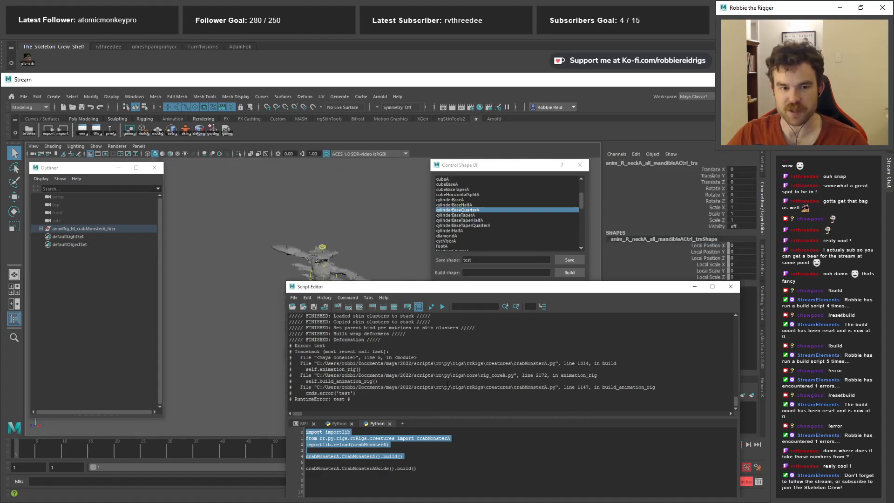
Select the left mandible control and examine its size and orientation on the face in wireframe and shaded display
{"action": "left_click_drag", "start_coordinate": [376, 287], "coordinate": [386, 421]}
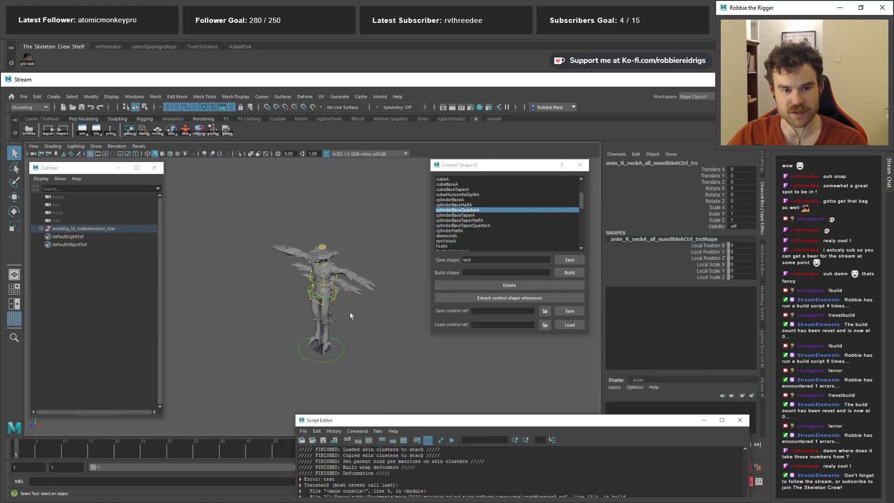
{"action": "scroll", "coordinate": [368, 292], "scroll_direction": "up", "scroll_amount": 10}
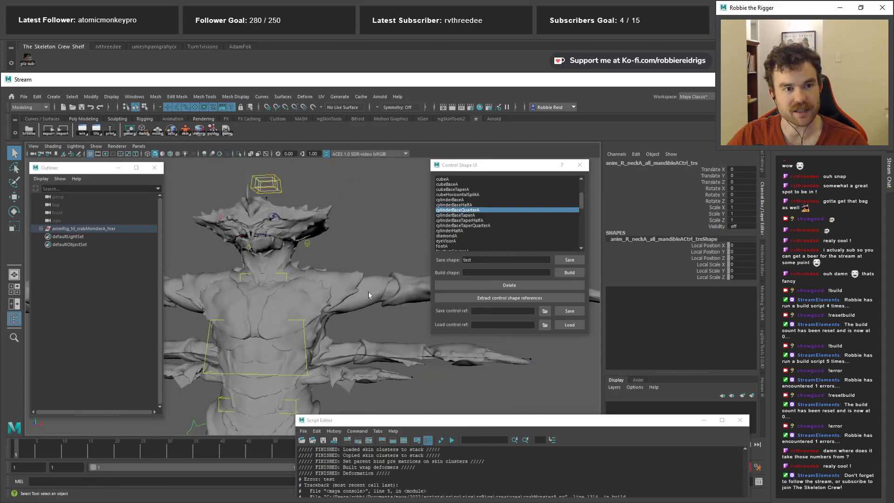
{"action": "scroll", "coordinate": [368, 291], "scroll_direction": "up", "scroll_amount": 8}
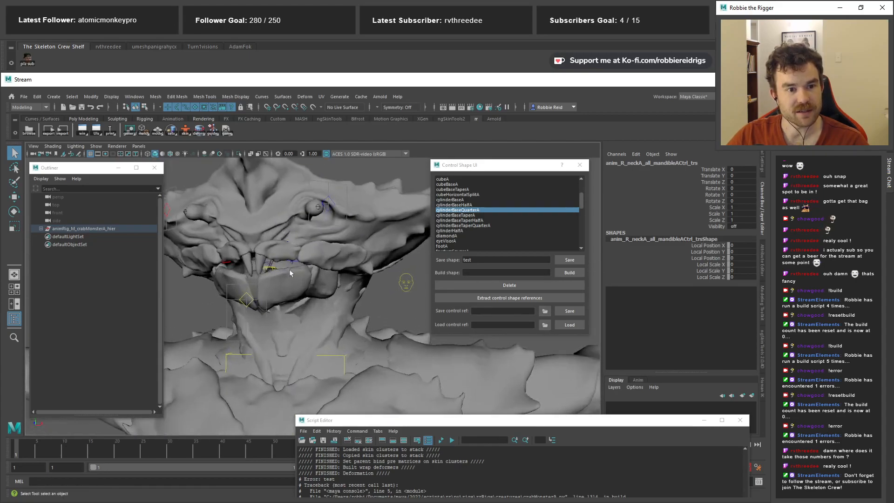
{"action": "left_click", "coordinate": [354, 211]}
{"action": "left_click", "coordinate": [356, 213]}
{"action": "left_click_drag", "start_coordinate": [356, 213], "coordinate": [289, 321], "text": "alt"}
{"action": "key", "text": "4"}
{"action": "key", "text": "w"}
{"action": "middle_click_drag", "start_coordinate": [311, 329], "coordinate": [326, 329], "text": "alt"}
{"action": "mouse_move", "coordinate": [326, 329]}
{"action": "left_mouse_down", "text": "alt"}
{"action": "mouse_move", "coordinate": [307, 332]}
{"action": "mouse_move", "coordinate": [328, 333]}
{"action": "mouse_move", "coordinate": [292, 319]}
{"action": "mouse_move", "coordinate": [347, 282]}
{"action": "mouse_move", "coordinate": [298, 274]}
{"action": "left_mouse_up", "text": "alt"}
{"action": "key", "text": "5"}
Switch to PyCharm and change the mandible dictionary's control_handle_shape to 'cubeA'
{"action": "left_click", "coordinate": [177, 500]}
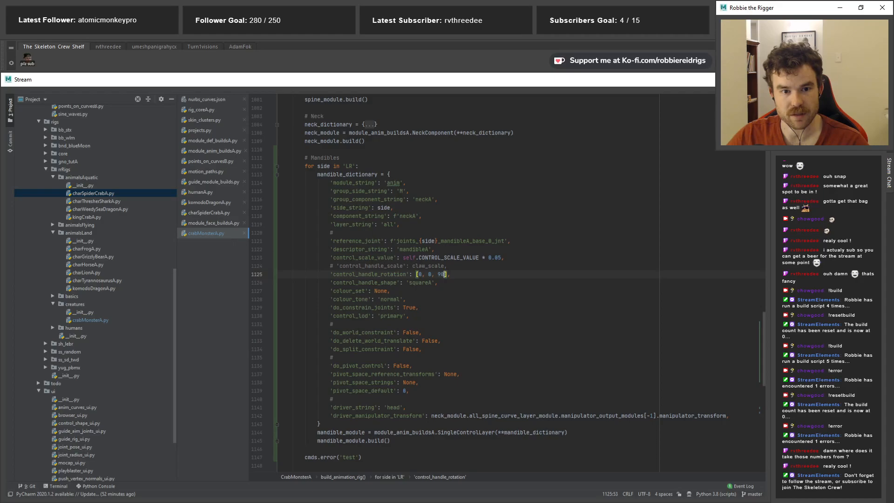
{"action": "double_click", "coordinate": [420, 283]}
{"action": "type", "text": "cubeA"}
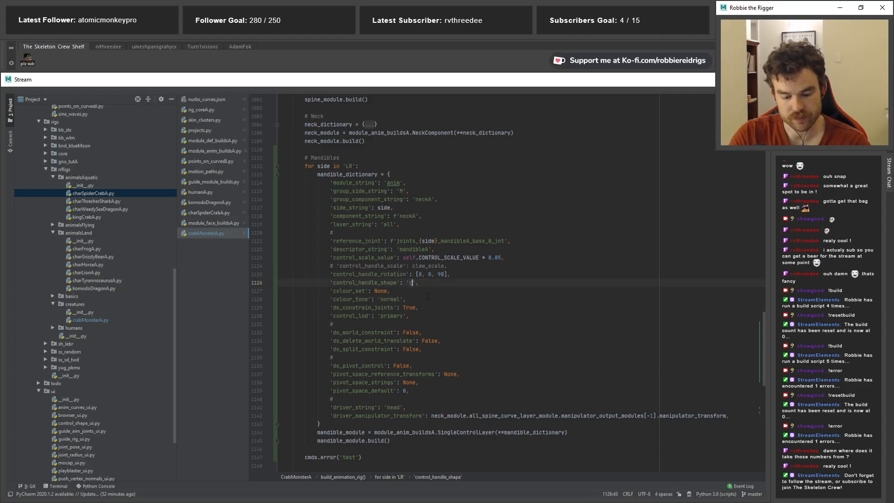
{"action": "left_click", "coordinate": [460, 276]}
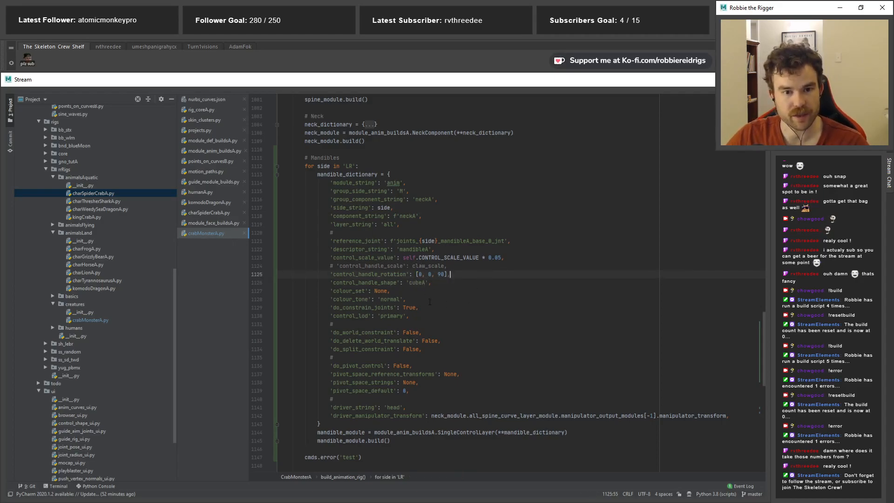
Look up the cube shape names in Maya's Control Shape UI and change control_handle_shape to 'cubeBaseA' in PyCharm
{"action": "key", "text": "alt+Tab"}
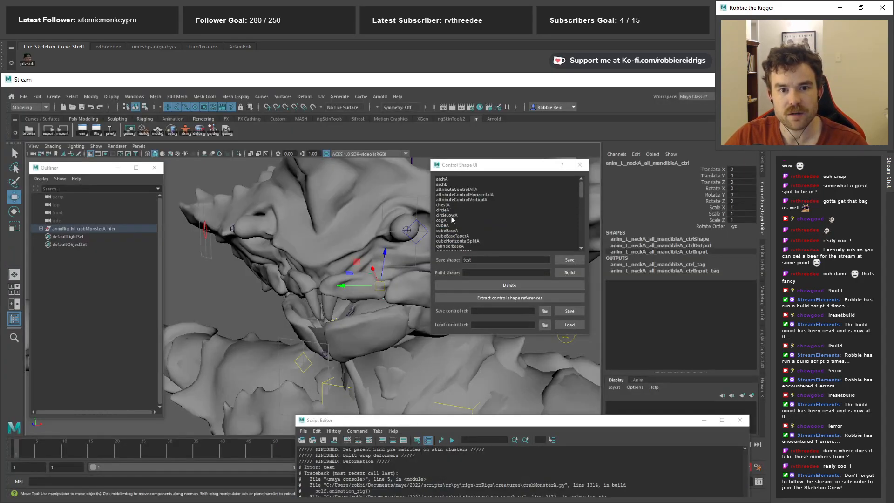
{"action": "left_click", "coordinate": [456, 226]}
{"action": "key", "text": "alt+Tab"}
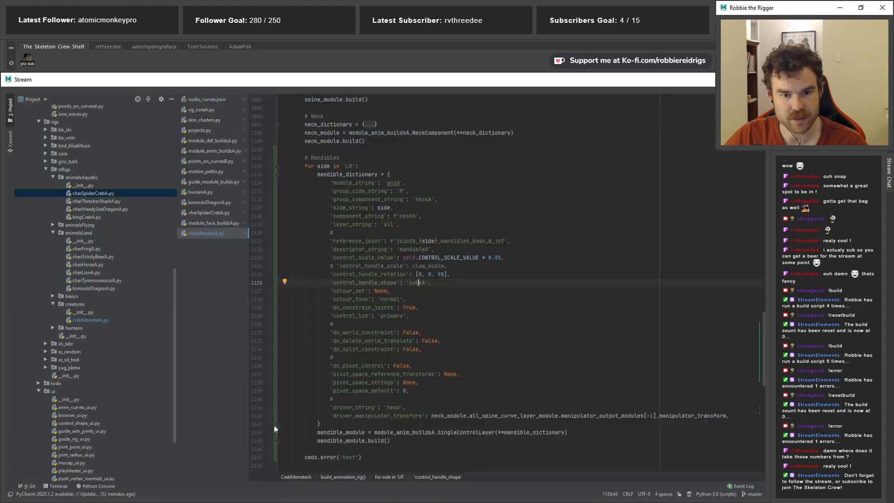
{"action": "type", "text": "ase"}
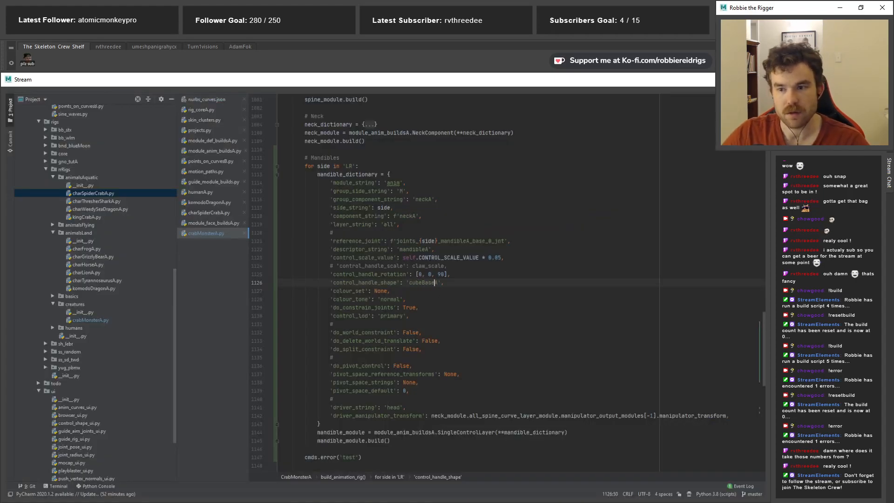
{"action": "left_click", "coordinate": [443, 351]}
{"action": "scroll", "coordinate": [443, 351], "scroll_direction": "down", "scroll_amount": 3}
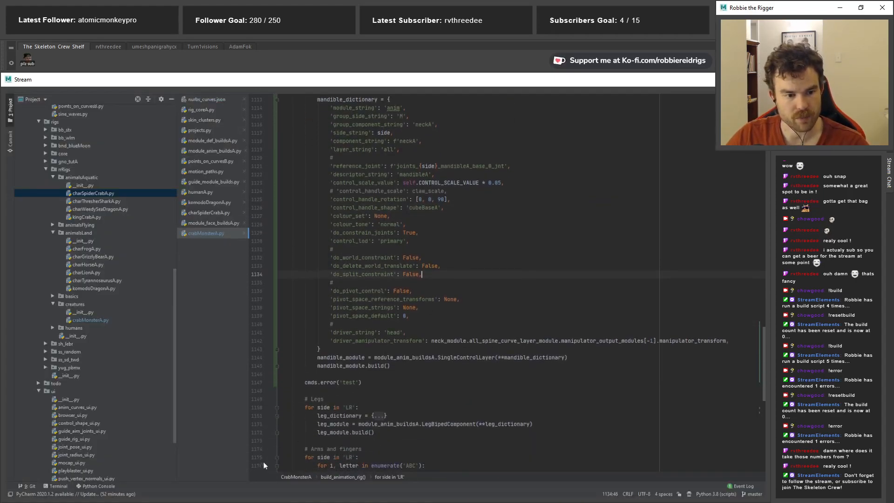
In the crab_notes WordPad document, mark "Mandible controls" with an X and move it above "Duplication script in rig core"
{"action": "left_click", "coordinate": [310, 499]}
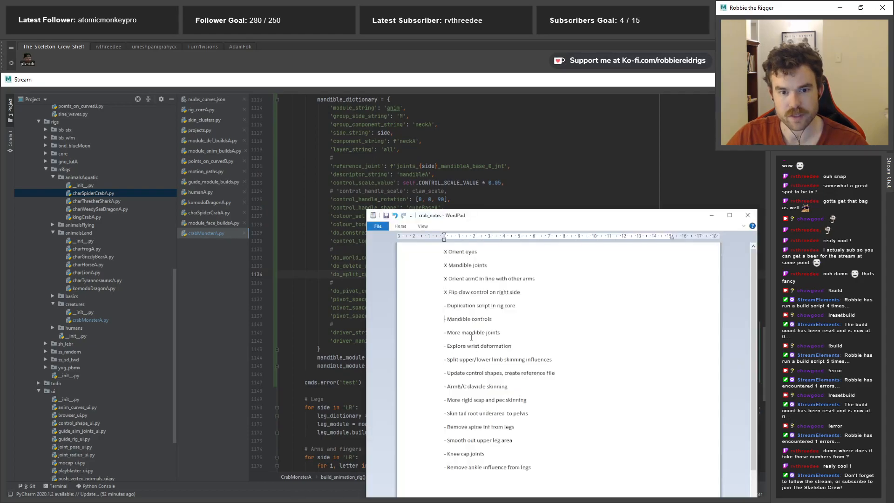
{"action": "left_click_drag", "start_coordinate": [447, 319], "coordinate": [440, 323]}
{"action": "type", "text": "X"}
{"action": "left_click_drag", "start_coordinate": [518, 325], "coordinate": [440, 321]}
{"action": "left_click", "coordinate": [475, 332]}
{"action": "key", "text": "BackSpace"}
{"action": "left_click", "coordinate": [526, 299]}
{"action": "key", "text": "Return"}
{"action": "type", "text": "X Mandible controls"}
{"action": "left_click", "coordinate": [503, 332]}
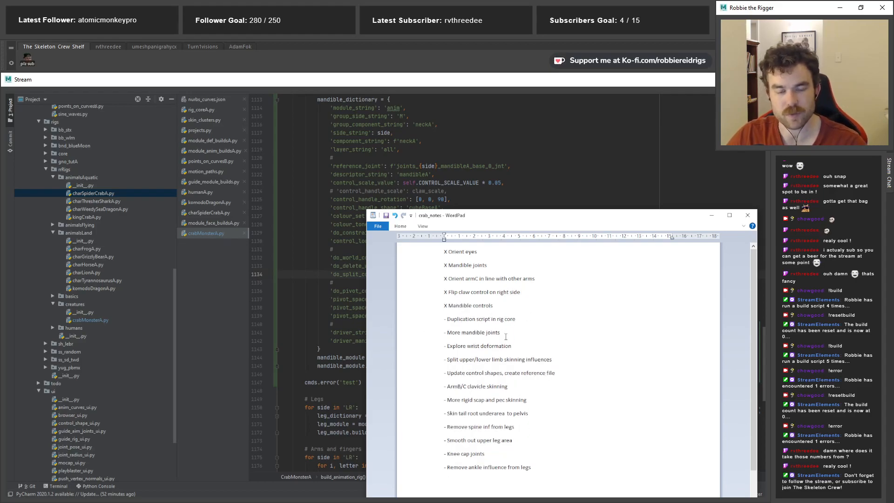
{"action": "key", "text": "alt+Tab"}
{"action": "right_click_drag", "start_coordinate": [399, 362], "coordinate": [264, 264], "text": "alt"}
{"action": "left_click_drag", "start_coordinate": [263, 264], "coordinate": [307, 257], "text": "alt"}
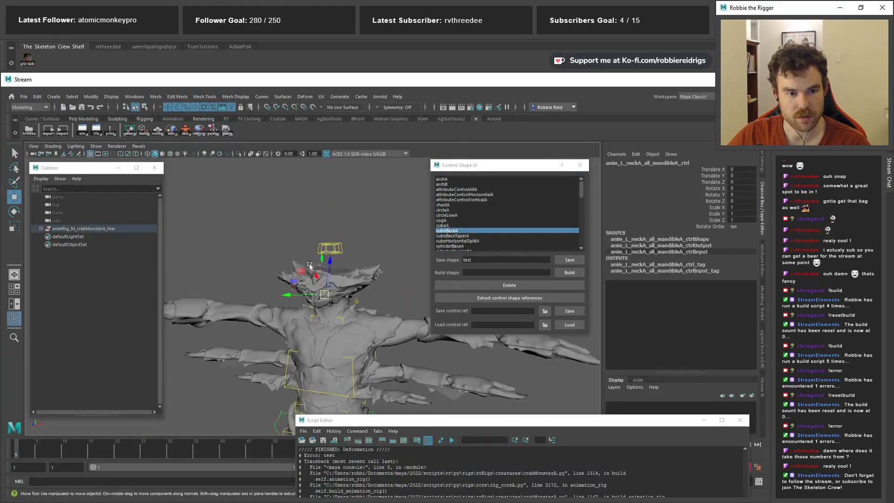
Switch to PyCharm and delete the cmds.error('test') line and its extra blank line before the Legs section
{"action": "key", "text": "alt+Tab"}
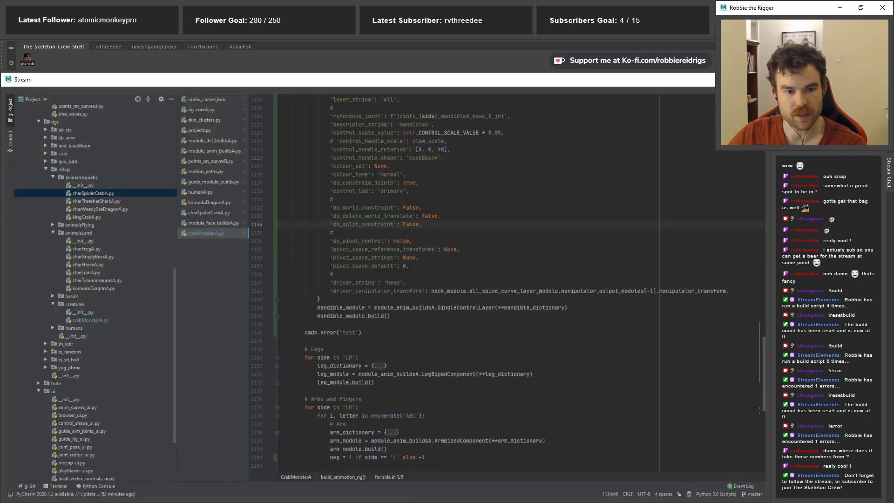
{"action": "left_click_drag", "start_coordinate": [319, 332], "coordinate": [212, 343]}
{"action": "key", "text": "BackSpace"}
{"action": "key", "text": "BackSpace"}
{"action": "key", "text": "BackSpace"}
{"action": "key", "text": "BackSpace"}
{"action": "key", "text": "BackSpace"}
{"action": "key", "text": "BackSpace"}
{"action": "key", "text": "BackSpace"}
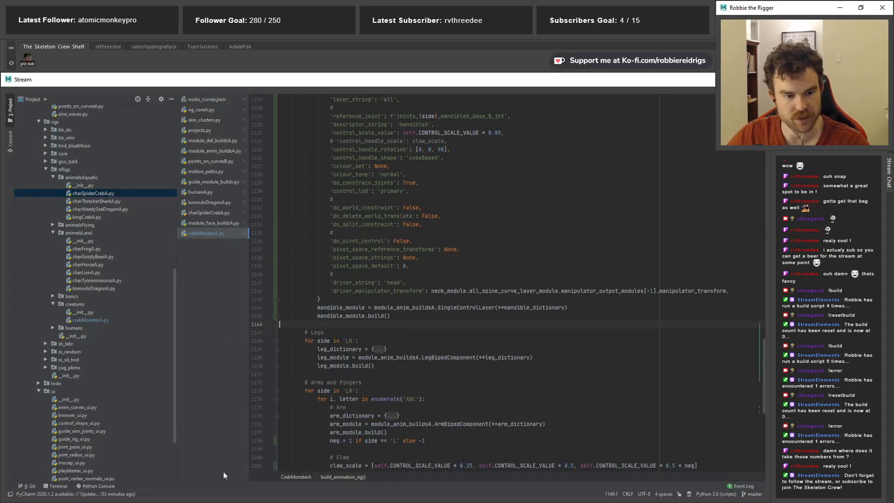
Switch to Maya, clear the Script Editor history and rerun the script lines that reload crabMonsterA and build the rig
{"action": "key", "text": "alt+Tab"}
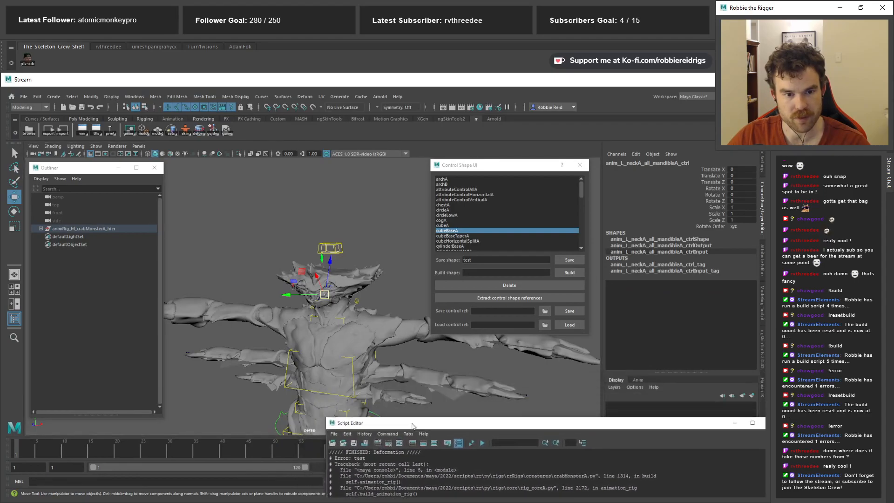
{"action": "scroll", "coordinate": [293, 277], "scroll_direction": "up", "scroll_amount": 3}
{"action": "left_click_drag", "start_coordinate": [294, 277], "coordinate": [375, 319], "text": "alt"}
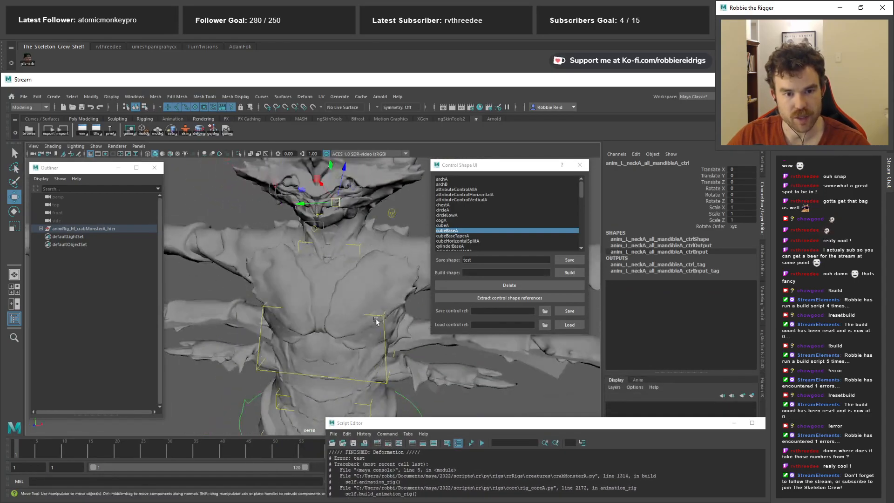
{"action": "middle_click_drag", "start_coordinate": [375, 319], "coordinate": [316, 304], "text": "alt"}
{"action": "left_click_drag", "start_coordinate": [316, 305], "coordinate": [358, 403], "text": "alt"}
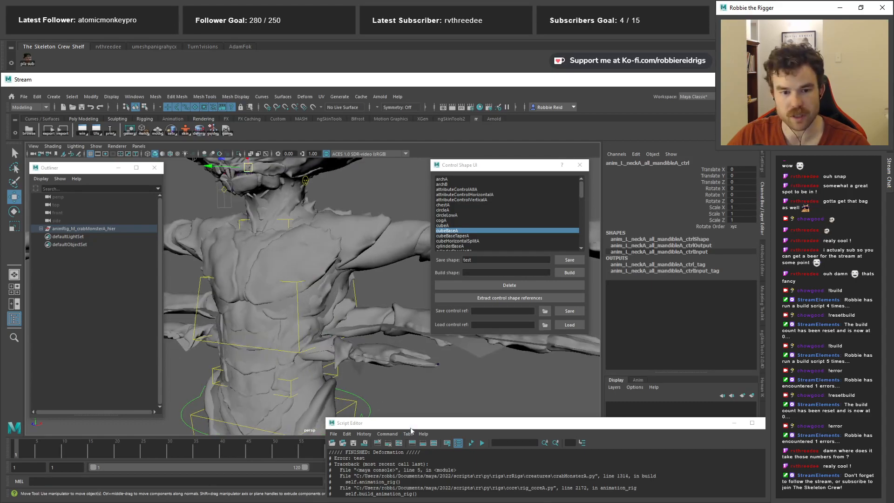
{"action": "left_click_drag", "start_coordinate": [410, 425], "coordinate": [352, 256]}
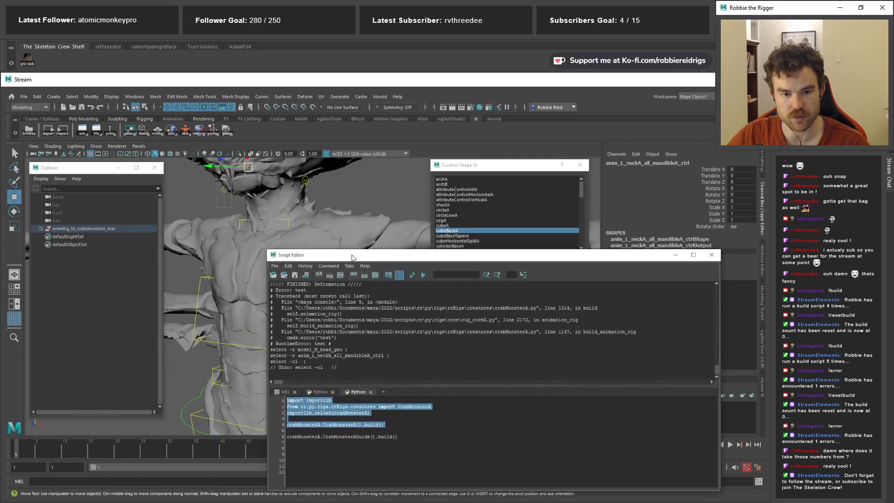
{"action": "left_click", "coordinate": [320, 274]}
{"action": "left_click_drag", "start_coordinate": [402, 428], "coordinate": [287, 400]}
{"action": "key", "text": "ctrl+Return"}
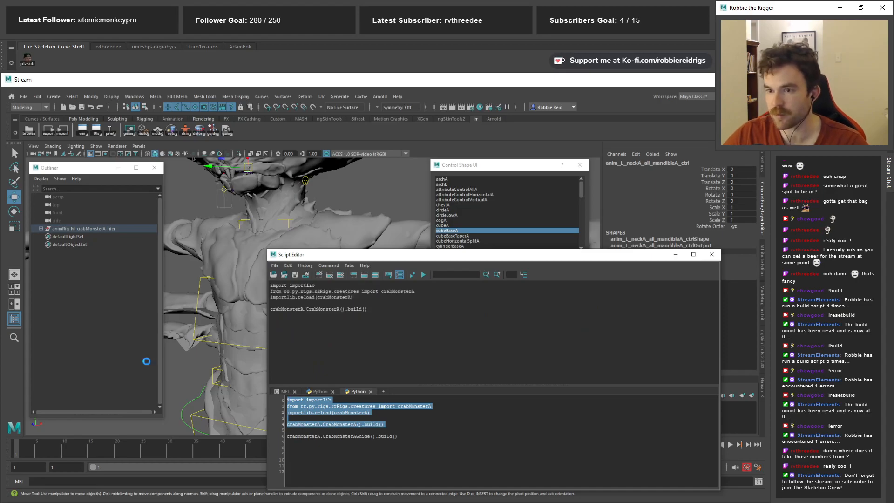
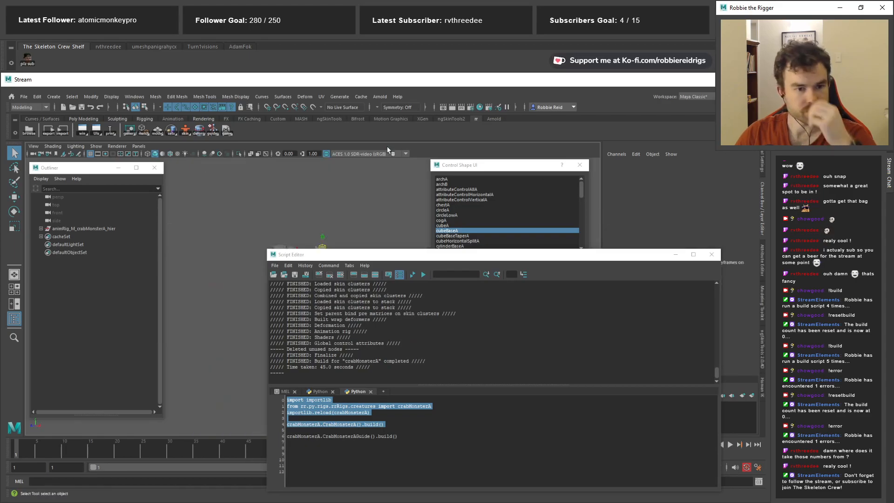
Extract the rebuilt rig's control shape references and hide the animRig_M_crabMonsterA_hier group
{"action": "left_click_drag", "start_coordinate": [378, 257], "coordinate": [383, 437]}
{"action": "left_click_drag", "start_coordinate": [276, 330], "coordinate": [478, 244], "text": "alt"}
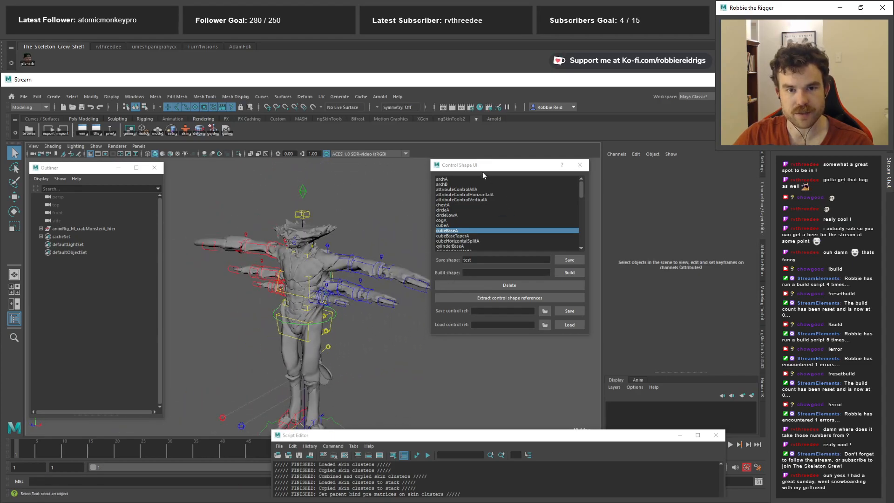
{"action": "left_click_drag", "start_coordinate": [483, 173], "coordinate": [506, 182]}
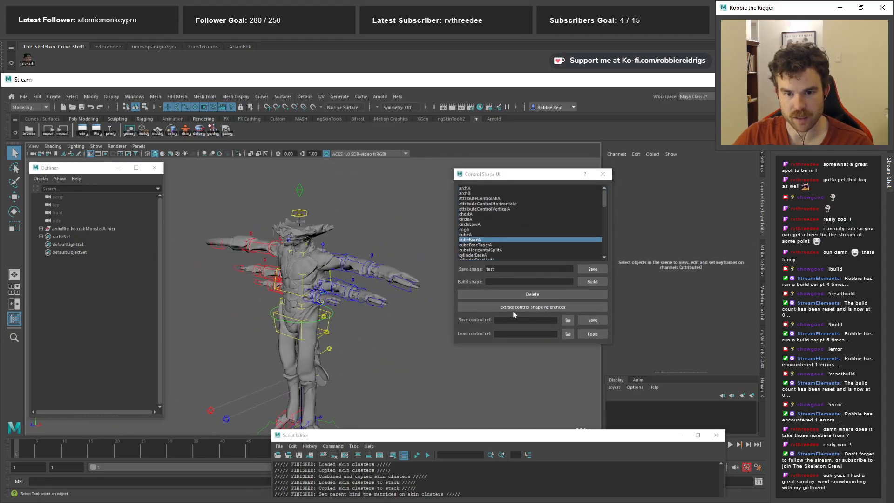
{"action": "left_click", "coordinate": [535, 306]}
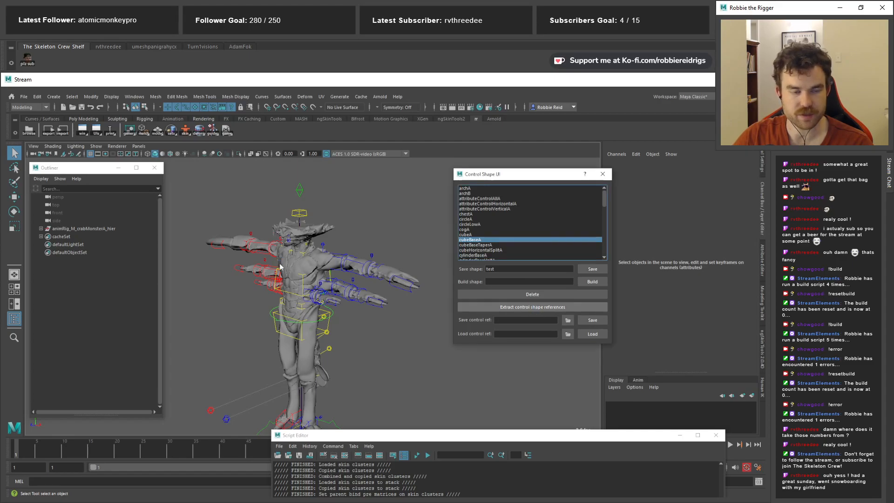
{"action": "left_click_drag", "start_coordinate": [370, 330], "coordinate": [362, 291], "text": "alt"}
{"action": "left_click", "coordinate": [102, 228]}
{"action": "key", "text": "ctrl+h"}
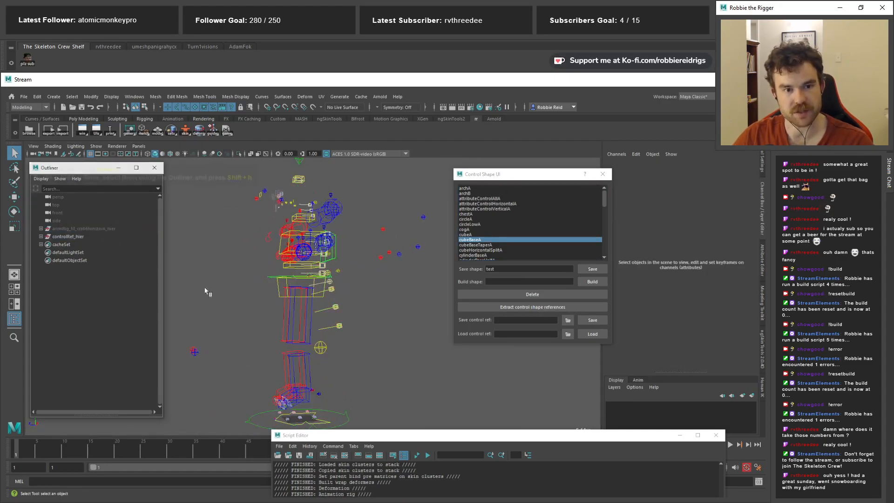
Group the left hip, spine and neck control references together and hide the new group
{"action": "left_click_drag", "start_coordinate": [184, 326], "coordinate": [373, 288], "text": "alt"}
{"action": "left_click", "coordinate": [355, 306]}
{"action": "left_click", "coordinate": [235, 330]}
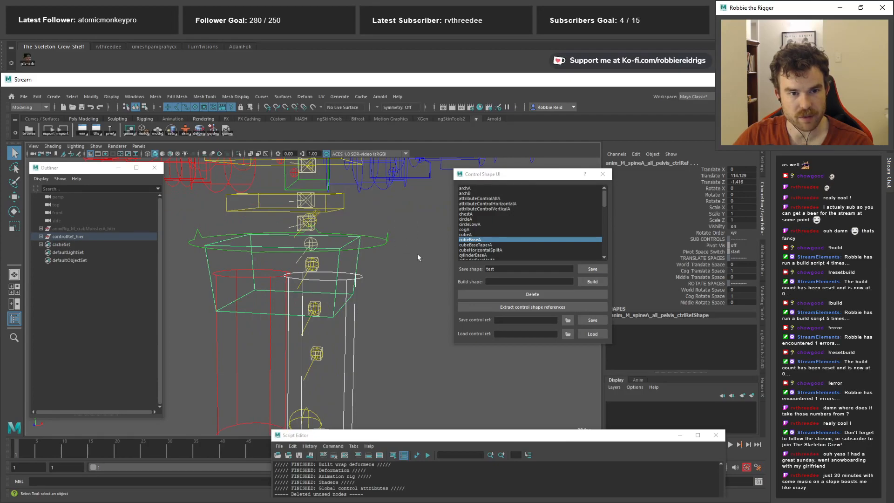
{"action": "left_click_drag", "start_coordinate": [382, 242], "coordinate": [401, 261], "text": "shift"}
{"action": "middle_click_drag", "start_coordinate": [401, 261], "coordinate": [400, 341], "text": "alt"}
{"action": "left_click_drag", "start_coordinate": [341, 285], "coordinate": [351, 293], "text": "shift"}
{"action": "middle_click_drag", "start_coordinate": [351, 293], "coordinate": [341, 366], "text": "alt"}
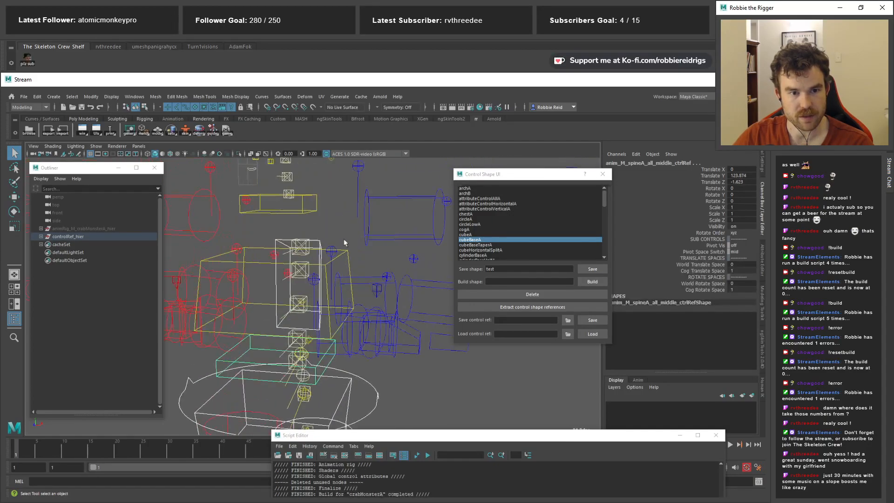
{"action": "left_click_drag", "start_coordinate": [352, 250], "coordinate": [347, 253], "text": "shift"}
{"action": "middle_click_drag", "start_coordinate": [330, 214], "coordinate": [345, 250], "text": "alt"}
{"action": "left_click_drag", "start_coordinate": [344, 249], "coordinate": [348, 255], "text": "shift"}
{"action": "left_click_drag", "start_coordinate": [348, 255], "coordinate": [316, 256], "text": "alt"}
{"action": "middle_click_drag", "start_coordinate": [317, 256], "coordinate": [346, 305], "text": "alt"}
{"action": "scroll", "coordinate": [347, 305], "scroll_direction": "up", "scroll_amount": 3}
{"action": "left_click_drag", "start_coordinate": [349, 247], "coordinate": [330, 318], "text": "alt"}
{"action": "right_click_drag", "start_coordinate": [335, 315], "coordinate": [291, 258], "text": "alt"}
{"action": "left_click_drag", "start_coordinate": [290, 258], "coordinate": [298, 227], "text": "alt"}
{"action": "left_click_drag", "start_coordinate": [313, 182], "coordinate": [322, 211], "text": "shift"}
{"action": "right_click_drag", "start_coordinate": [322, 210], "coordinate": [298, 196], "text": "alt"}
{"action": "left_click_drag", "start_coordinate": [298, 196], "coordinate": [312, 236], "text": "alt"}
{"action": "key", "text": "ctrl+g"}
{"action": "key", "text": "ctrl+h"}
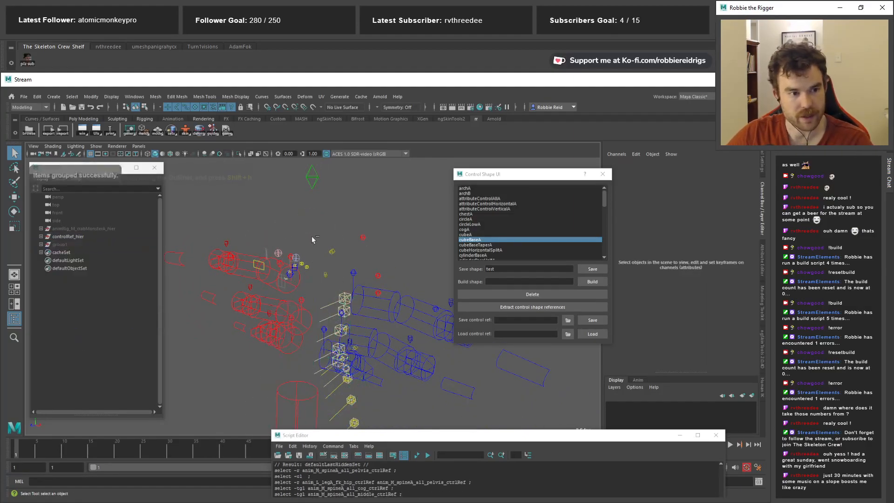
Parent the left leg's FK knee and IK foot control references under the hidden group1
{"action": "right_click_drag", "start_coordinate": [340, 325], "coordinate": [320, 293], "text": "alt"}
{"action": "left_click_drag", "start_coordinate": [320, 293], "coordinate": [345, 276], "text": "alt"}
{"action": "left_click", "coordinate": [352, 261]}
{"action": "right_click_drag", "start_coordinate": [371, 249], "coordinate": [349, 291], "text": "alt"}
{"action": "left_click_drag", "start_coordinate": [349, 291], "coordinate": [342, 270], "text": "alt"}
{"action": "right_click_drag", "start_coordinate": [341, 270], "coordinate": [376, 398], "text": "alt"}
{"action": "middle_click_drag", "start_coordinate": [376, 398], "coordinate": [349, 325], "text": "alt"}
{"action": "left_click_drag", "start_coordinate": [348, 321], "coordinate": [390, 334], "text": "shift"}
{"action": "left_click_drag", "start_coordinate": [391, 333], "coordinate": [299, 330], "text": "alt"}
{"action": "left_click", "coordinate": [360, 327]}
{"action": "left_click", "coordinate": [371, 317]}
{"action": "left_click", "coordinate": [67, 247], "text": "ctrl"}
{"action": "key", "text": "p"}
Parent the clavicle, FK shoulder, elbow, wrist and IK hand control references of left arms A, B and C under group1
{"action": "right_click_drag", "start_coordinate": [298, 298], "coordinate": [263, 343], "text": "alt"}
{"action": "middle_click_drag", "start_coordinate": [359, 275], "coordinate": [332, 321], "text": "alt"}
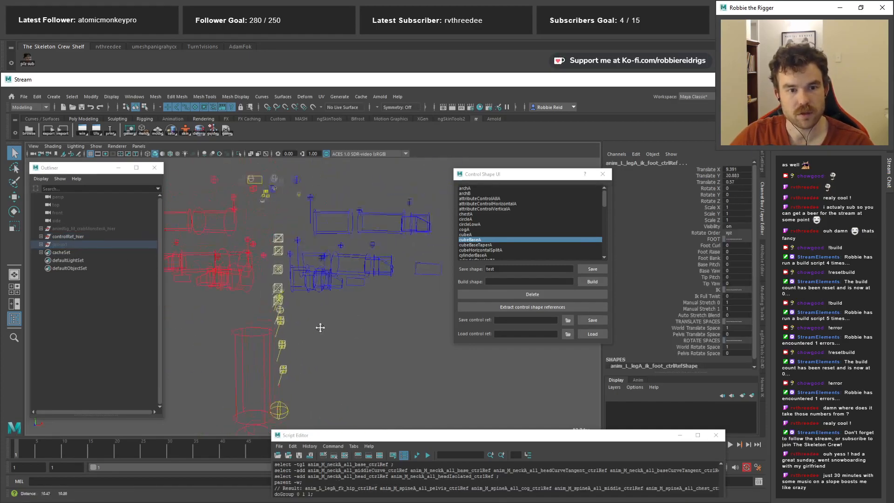
{"action": "left_click_drag", "start_coordinate": [332, 322], "coordinate": [279, 341], "text": "alt"}
{"action": "right_click_drag", "start_coordinate": [279, 341], "coordinate": [309, 282], "text": "alt"}
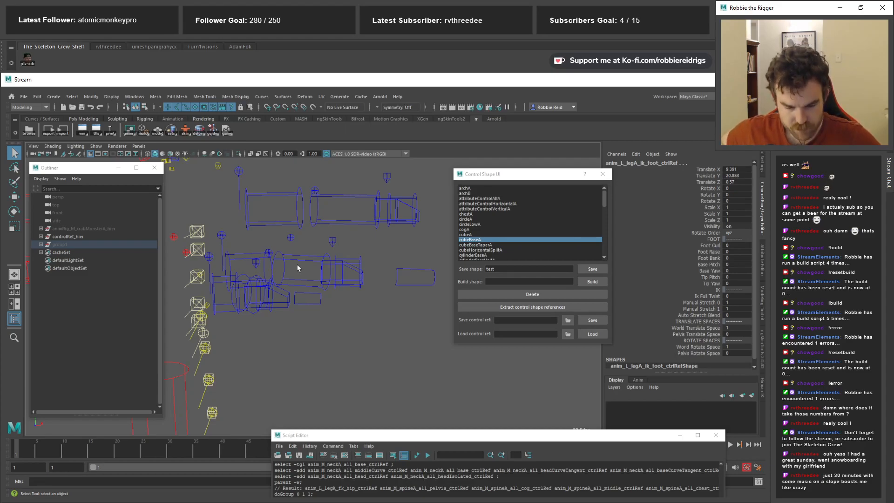
{"action": "middle_click_drag", "start_coordinate": [271, 255], "coordinate": [307, 295], "text": "alt"}
{"action": "left_click_drag", "start_coordinate": [307, 296], "coordinate": [335, 307], "text": "alt"}
{"action": "left_click_drag", "start_coordinate": [278, 254], "coordinate": [313, 266]}
{"action": "middle_click_drag", "start_coordinate": [317, 283], "coordinate": [250, 297], "text": "alt"}
{"action": "right_click_drag", "start_coordinate": [249, 298], "coordinate": [356, 279], "text": "alt"}
{"action": "left_click_drag", "start_coordinate": [363, 264], "coordinate": [393, 285], "text": "shift"}
{"action": "left_click_drag", "start_coordinate": [284, 305], "coordinate": [245, 353], "text": "alt"}
{"action": "middle_click_drag", "start_coordinate": [245, 353], "coordinate": [289, 328], "text": "alt"}
{"action": "right_click_drag", "start_coordinate": [289, 328], "coordinate": [351, 358], "text": "alt"}
{"action": "left_click_drag", "start_coordinate": [351, 357], "coordinate": [316, 347], "text": "alt"}
{"action": "left_click_drag", "start_coordinate": [281, 292], "coordinate": [275, 322], "text": "shift"}
{"action": "middle_click_drag", "start_coordinate": [355, 327], "coordinate": [309, 334], "text": "alt"}
{"action": "left_click_drag", "start_coordinate": [345, 333], "coordinate": [368, 354], "text": "ctrl+shift"}
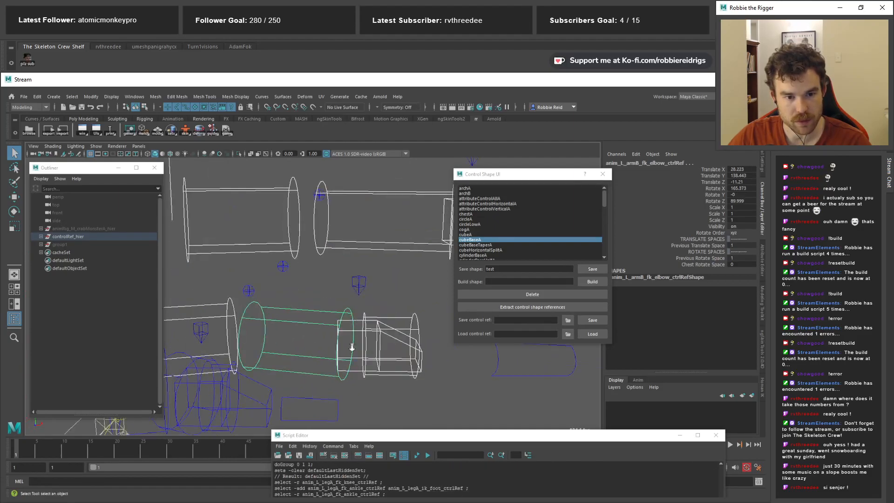
{"action": "right_click_drag", "start_coordinate": [368, 354], "coordinate": [311, 355], "text": "alt"}
{"action": "middle_click_drag", "start_coordinate": [311, 355], "coordinate": [306, 318], "text": "alt"}
{"action": "left_click_drag", "start_coordinate": [281, 282], "coordinate": [380, 313], "text": "ctrl+shift"}
{"action": "left_click_drag", "start_coordinate": [376, 314], "coordinate": [345, 319], "text": "alt"}
{"action": "right_click_drag", "start_coordinate": [312, 292], "coordinate": [280, 261], "text": "alt"}
{"action": "left_click_drag", "start_coordinate": [281, 270], "coordinate": [321, 179], "text": "ctrl+shift"}
{"action": "right_click_drag", "start_coordinate": [261, 204], "coordinate": [229, 189], "text": "alt"}
{"action": "middle_click_drag", "start_coordinate": [275, 275], "coordinate": [309, 298], "text": "alt"}
{"action": "left_click_drag", "start_coordinate": [309, 298], "coordinate": [339, 271], "text": "alt"}
{"action": "middle_click_drag", "start_coordinate": [338, 271], "coordinate": [357, 318], "text": "alt"}
{"action": "left_click_drag", "start_coordinate": [358, 318], "coordinate": [321, 302], "text": "alt"}
{"action": "right_click_drag", "start_coordinate": [321, 303], "coordinate": [368, 316], "text": "alt"}
{"action": "left_click", "coordinate": [65, 239], "text": "ctrl"}
{"action": "key", "text": "ctrl+z"}
{"action": "left_click", "coordinate": [72, 246], "text": "ctrl"}
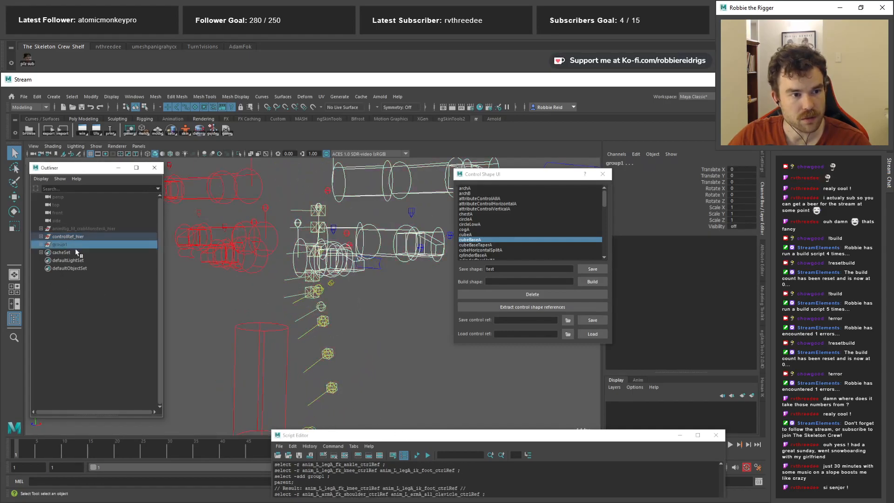
{"action": "key", "text": "p"}
Delete the old controlRef_hier group with its unneeded references and rename group1 as controlRef_hier
{"action": "left_click", "coordinate": [99, 238]}
{"action": "left_click", "coordinate": [438, 375]}
{"action": "right_click_drag", "start_coordinate": [438, 375], "coordinate": [388, 317], "text": "alt"}
{"action": "left_click_drag", "start_coordinate": [388, 318], "coordinate": [377, 297], "text": "alt"}
{"action": "left_click", "coordinate": [79, 245]}
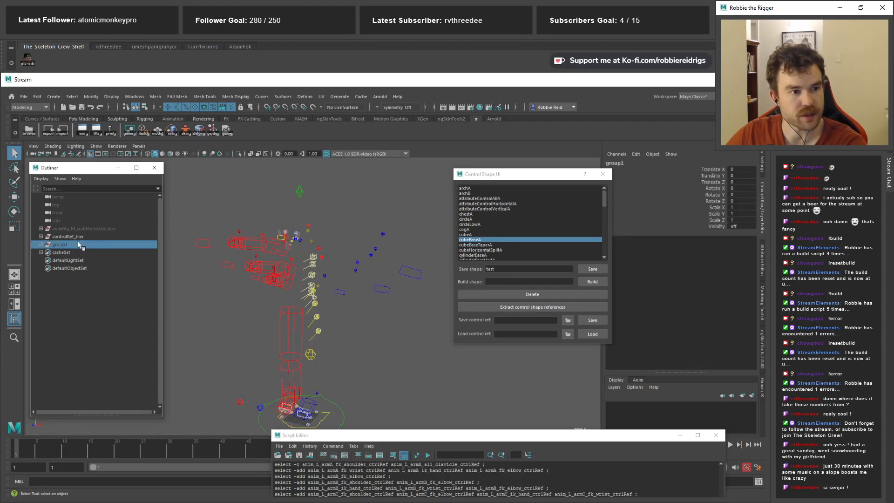
{"action": "key", "text": "Delete"}
{"action": "double_click", "coordinate": [71, 236]}
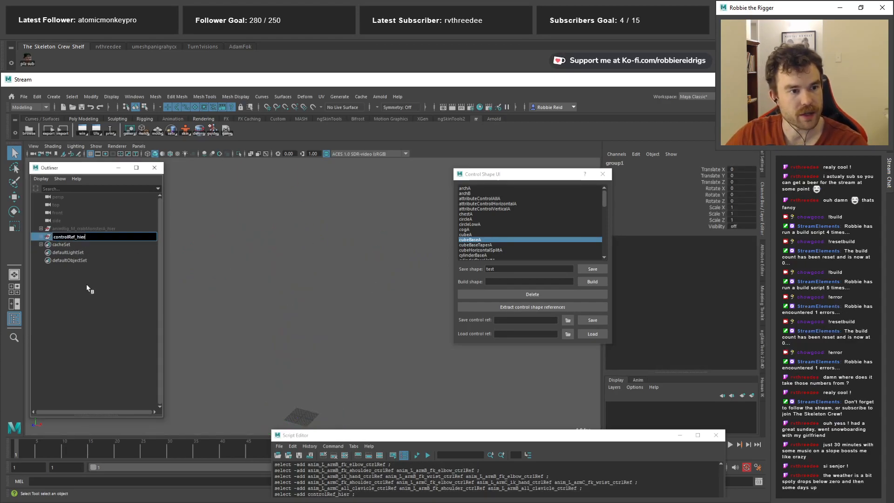
{"action": "key", "text": "Return"}
Expand the renamed controlRef_hier group and unhide it
{"action": "left_click", "coordinate": [41, 237]}
{"action": "key", "text": "h"}
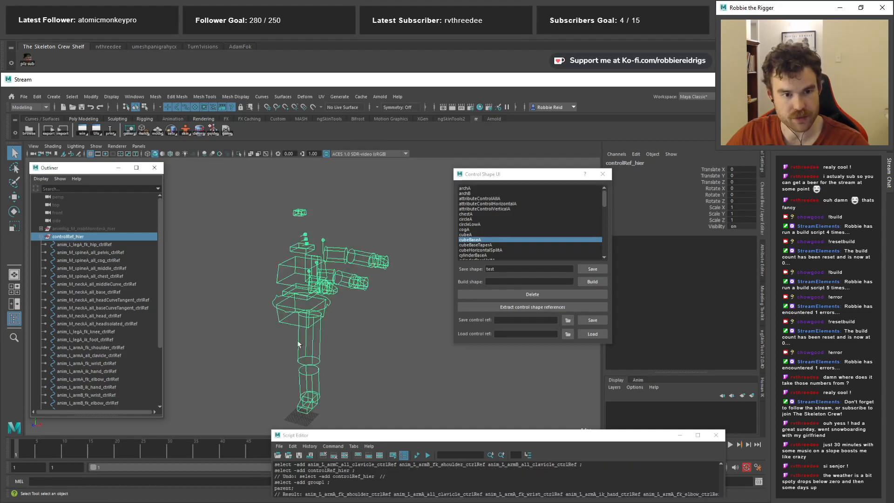
{"action": "left_click", "coordinate": [288, 344]}
{"action": "left_click_drag", "start_coordinate": [298, 346], "coordinate": [362, 350], "text": "alt"}
{"action": "middle_click_drag", "start_coordinate": [362, 349], "coordinate": [274, 265], "text": "alt"}
{"action": "left_click_drag", "start_coordinate": [274, 266], "coordinate": [261, 262], "text": "alt"}
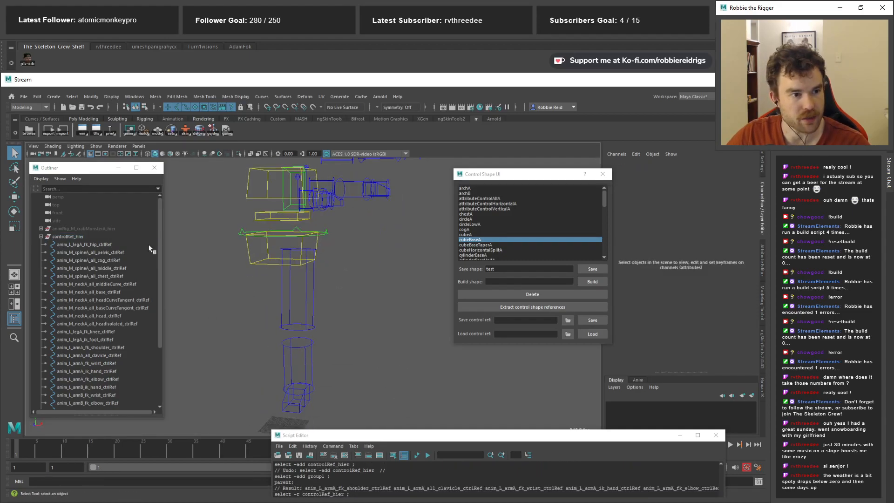
Unhide animRig_M_crabMonsterA_hier and hide only its controls_M_hier group, keeping the model shown
{"action": "left_click", "coordinate": [41, 228]}
{"action": "left_click", "coordinate": [68, 228]}
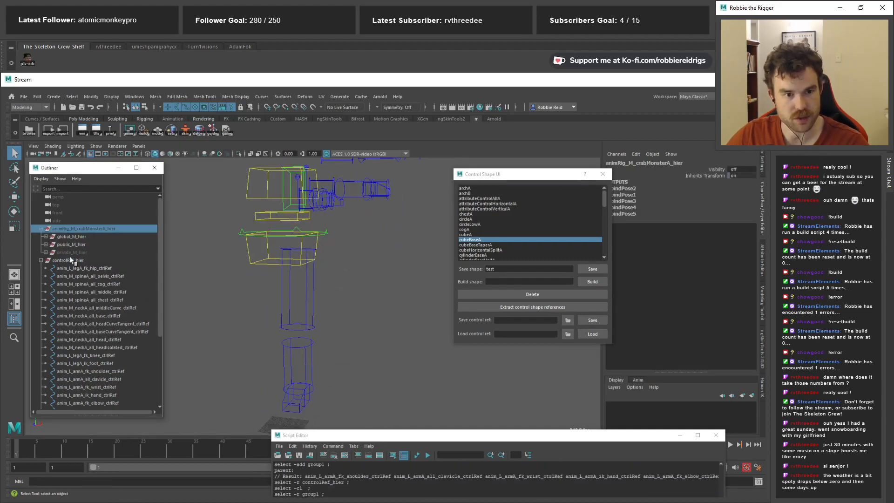
{"action": "key", "text": "shift+h"}
{"action": "left_click", "coordinate": [46, 244]}
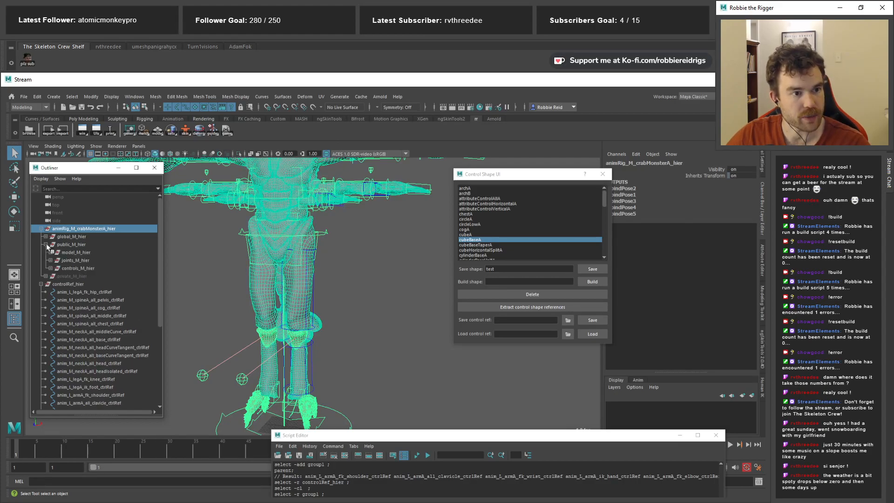
{"action": "left_click", "coordinate": [69, 253]}
{"action": "key", "text": "ctrl+h"}
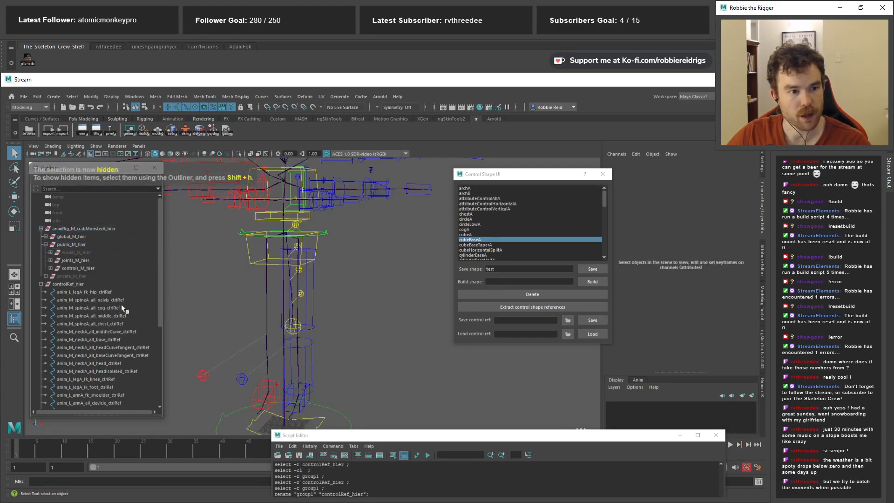
{"action": "key", "text": "ctrl+z"}
{"action": "left_click", "coordinate": [84, 268]}
{"action": "key", "text": "ctrl+h"}
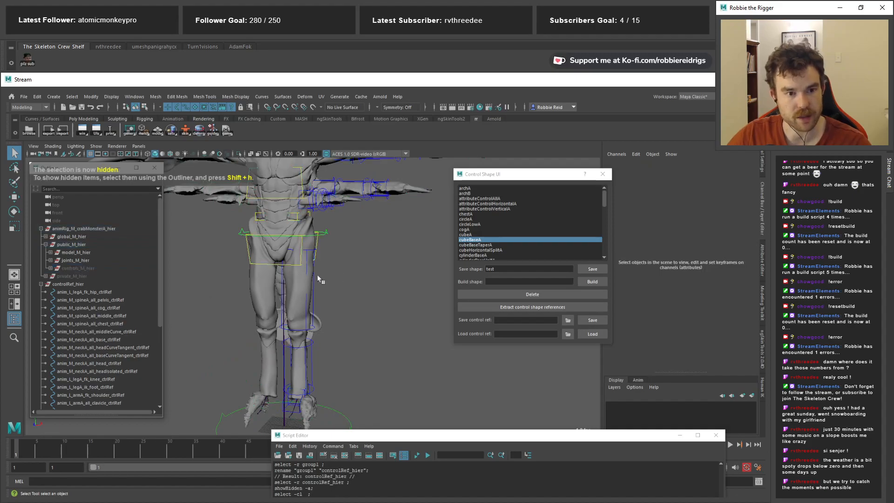
Scale up the upper ring of control vertices on the left hip control reference by about 1.34
{"action": "left_click_drag", "start_coordinate": [319, 275], "coordinate": [307, 272], "text": "alt"}
{"action": "right_click_drag", "start_coordinate": [347, 307], "coordinate": [409, 339], "text": "alt"}
{"action": "left_click", "coordinate": [307, 308]}
{"action": "left_click_drag", "start_coordinate": [307, 303], "coordinate": [415, 266], "text": "alt"}
{"action": "right_click_drag", "start_coordinate": [413, 264], "coordinate": [377, 264]}
{"action": "left_click_drag", "start_coordinate": [377, 263], "coordinate": [335, 256], "text": "alt"}
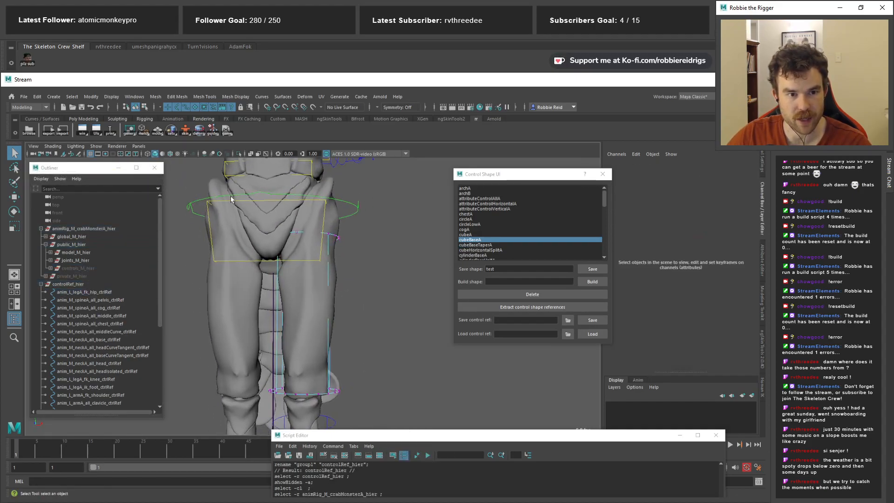
{"action": "left_click_drag", "start_coordinate": [232, 195], "coordinate": [425, 306]}
{"action": "left_click_drag", "start_coordinate": [334, 287], "coordinate": [259, 276], "text": "alt"}
{"action": "key", "text": "ctrl+z"}
{"action": "left_click", "coordinate": [174, 110]}
{"action": "left_click_drag", "start_coordinate": [208, 202], "coordinate": [351, 261]}
{"action": "key", "text": "r"}
Move all control vertices of the left knee control reference backward to centre the shape around the shin
{"action": "left_click_drag", "start_coordinate": [292, 266], "coordinate": [331, 358], "text": "alt"}
{"action": "middle_click_drag", "start_coordinate": [331, 359], "coordinate": [342, 250], "text": "alt"}
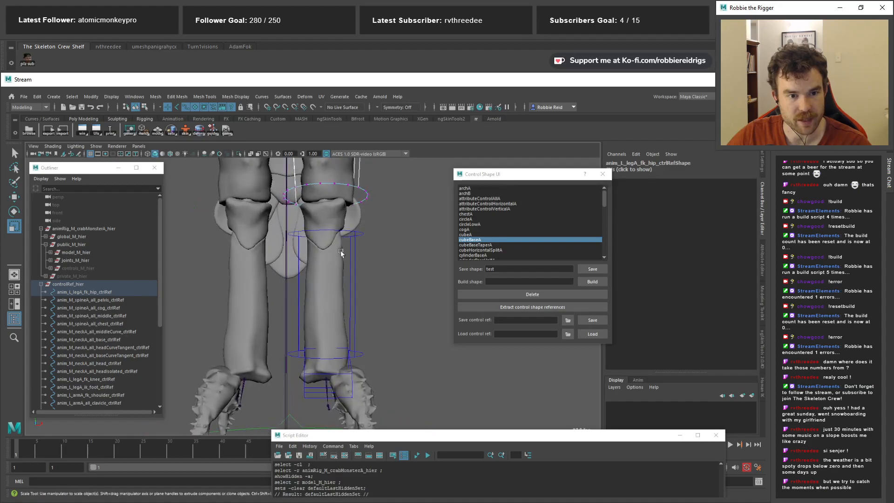
{"action": "left_click", "coordinate": [359, 260]}
{"action": "mouse_move", "coordinate": [371, 268]}
{"action": "left_mouse_down", "text": "alt"}
{"action": "mouse_move", "coordinate": [312, 269]}
{"action": "mouse_move", "coordinate": [377, 261]}
{"action": "left_mouse_up", "text": "alt"}
{"action": "right_click", "coordinate": [377, 261]}
{"action": "right_click_drag", "start_coordinate": [378, 261], "coordinate": [332, 261]}
{"action": "left_click_drag", "start_coordinate": [332, 261], "coordinate": [192, 226], "text": "alt"}
{"action": "middle_click_drag", "start_coordinate": [197, 238], "coordinate": [212, 240], "text": "alt"}
{"action": "left_click_drag", "start_coordinate": [211, 226], "coordinate": [309, 270]}
{"action": "key", "text": "w"}
{"action": "left_click_drag", "start_coordinate": [227, 253], "coordinate": [312, 321]}
{"action": "right_click_drag", "start_coordinate": [312, 322], "coordinate": [325, 385], "text": "alt"}
{"action": "middle_click_drag", "start_coordinate": [326, 385], "coordinate": [394, 333], "text": "alt"}
{"action": "left_click_drag", "start_coordinate": [234, 299], "coordinate": [374, 410]}
{"action": "left_click_drag", "start_coordinate": [321, 358], "coordinate": [320, 313], "text": "alt"}
{"action": "key", "text": "e"}
{"action": "key", "text": "w"}
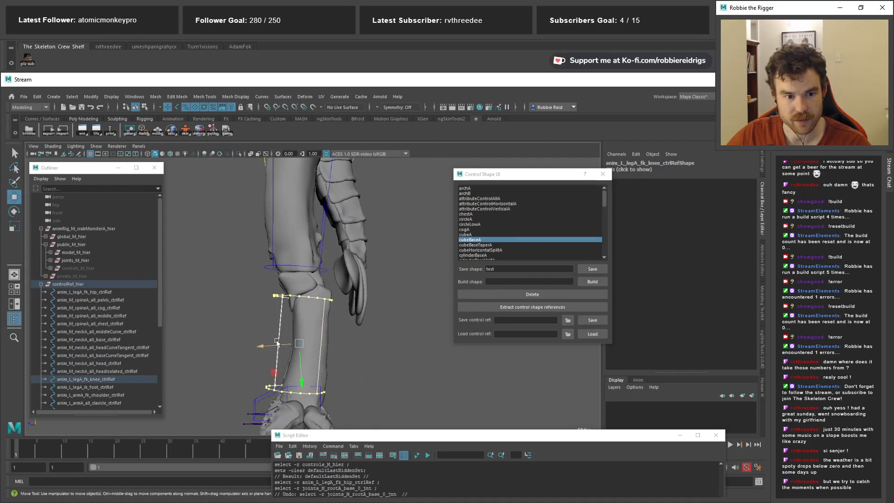
{"action": "left_click_drag", "start_coordinate": [274, 346], "coordinate": [285, 346]}
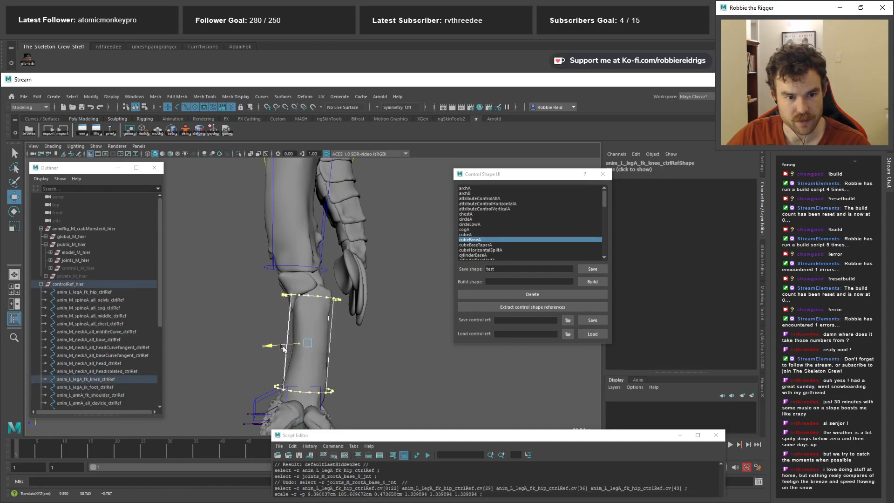
Scale down the lower ring of control vertices on the left knee control reference to fit closer around the ankle
{"action": "middle_click_drag", "start_coordinate": [285, 346], "coordinate": [280, 317], "text": "alt"}
{"action": "scroll", "coordinate": [260, 330], "scroll_direction": "up", "scroll_amount": 5}
{"action": "left_click_drag", "start_coordinate": [221, 343], "coordinate": [409, 438]}
{"action": "left_click_drag", "start_coordinate": [326, 303], "coordinate": [279, 310], "text": "alt"}
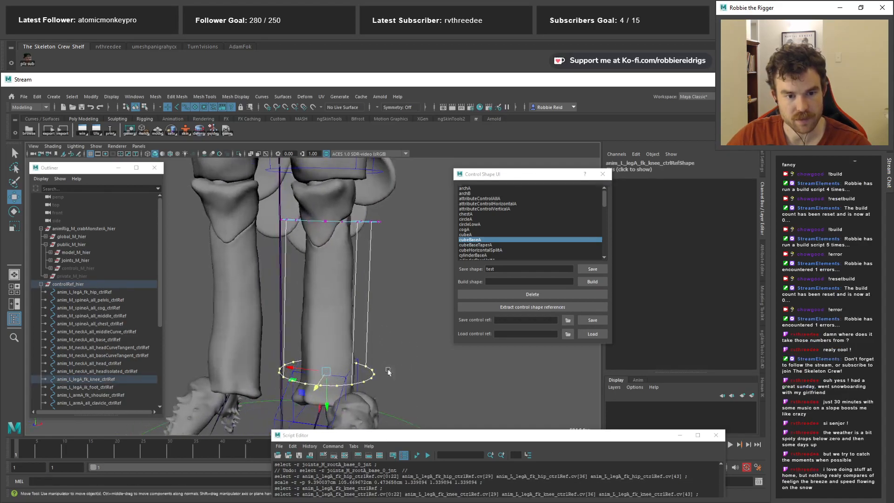
{"action": "key", "text": "r"}
{"action": "left_click_drag", "start_coordinate": [327, 371], "coordinate": [314, 371]}
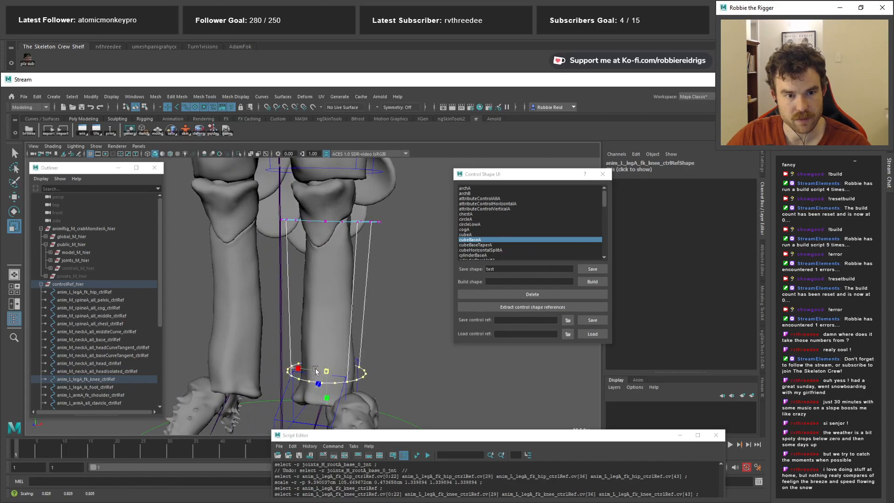
Fit the upper ring of control vertices on the left knee control reference around the leg and leave component editing
{"action": "scroll", "coordinate": [314, 368], "scroll_direction": "down", "scroll_amount": 5}
{"action": "left_click_drag", "start_coordinate": [298, 326], "coordinate": [312, 307], "text": "alt"}
{"action": "left_click_drag", "start_coordinate": [263, 213], "coordinate": [378, 280]}
{"action": "left_click_drag", "start_coordinate": [343, 268], "coordinate": [316, 292], "text": "alt"}
{"action": "left_click_drag", "start_coordinate": [316, 291], "coordinate": [342, 281], "text": "alt"}
{"action": "right_click_drag", "start_coordinate": [342, 280], "coordinate": [379, 269]}
{"action": "left_click", "coordinate": [393, 329]}
{"action": "left_click_drag", "start_coordinate": [335, 358], "coordinate": [340, 266], "text": "alt"}
{"action": "scroll", "coordinate": [298, 268], "scroll_direction": "down", "scroll_amount": 4}
{"action": "middle_click_drag", "start_coordinate": [340, 266], "coordinate": [321, 354], "text": "alt"}
{"action": "scroll", "coordinate": [310, 295], "scroll_direction": "down", "scroll_amount": 2}
{"action": "left_click_drag", "start_coordinate": [309, 295], "coordinate": [333, 301], "text": "alt"}
{"action": "scroll", "coordinate": [333, 301], "scroll_direction": "up", "scroll_amount": 4}
{"action": "middle_click_drag", "start_coordinate": [333, 301], "coordinate": [307, 325], "text": "alt"}
{"action": "left_click_drag", "start_coordinate": [307, 325], "coordinate": [264, 306], "text": "alt"}
Scale the upper ring of control vertices on the left knee control reference by about 0.95
{"action": "left_click", "coordinate": [258, 324]}
{"action": "left_click_drag", "start_coordinate": [344, 295], "coordinate": [388, 283], "text": "alt"}
{"action": "key", "text": "w"}
{"action": "left_click", "coordinate": [289, 258]}
{"action": "key", "text": "ctrl+z"}
{"action": "left_click", "coordinate": [366, 291]}
{"action": "right_click_drag", "start_coordinate": [390, 283], "coordinate": [350, 288]}
{"action": "left_click_drag", "start_coordinate": [215, 257], "coordinate": [434, 331]}
{"action": "left_click_drag", "start_coordinate": [430, 328], "coordinate": [394, 341], "text": "alt"}
{"action": "key", "text": "r"}
{"action": "left_click_drag", "start_coordinate": [310, 287], "coordinate": [318, 290]}
{"action": "left_click_drag", "start_coordinate": [410, 257], "coordinate": [382, 246], "text": "alt"}
{"action": "middle_click_drag", "start_coordinate": [382, 247], "coordinate": [334, 287], "text": "alt"}
{"action": "left_click_drag", "start_coordinate": [333, 247], "coordinate": [327, 229], "text": "alt"}
{"action": "left_click_drag", "start_coordinate": [308, 198], "coordinate": [380, 305]}
{"action": "left_click_drag", "start_coordinate": [363, 298], "coordinate": [341, 270], "text": "alt"}
{"action": "key", "text": "w"}
{"action": "right_click_drag", "start_coordinate": [376, 244], "coordinate": [413, 233]}
Move the pelvis control reference up by about 4.22 units
{"action": "left_click", "coordinate": [211, 259]}
{"action": "left_click_drag", "start_coordinate": [211, 259], "coordinate": [280, 219], "text": "alt"}
{"action": "left_click", "coordinate": [241, 229]}
{"action": "middle_click_drag", "start_coordinate": [281, 219], "coordinate": [296, 239], "text": "alt"}
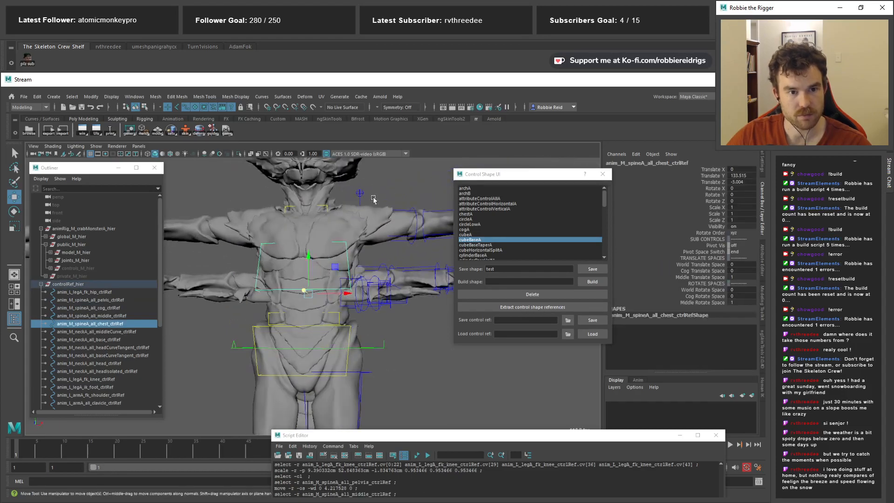
Raise the chest control reference by about 12.57 units and widen it in X by about 1.16
{"action": "left_click_drag", "start_coordinate": [299, 210], "coordinate": [299, 210]}
{"action": "key", "text": "ctrl+z"}
{"action": "left_click_drag", "start_coordinate": [309, 254], "coordinate": [316, 236]}
{"action": "left_click_drag", "start_coordinate": [294, 272], "coordinate": [363, 266], "text": "alt"}
{"action": "key", "text": "r"}
{"action": "key", "text": "w"}
{"action": "left_click_drag", "start_coordinate": [310, 230], "coordinate": [352, 267]}
Raise the middle spine control reference by about 5.26 units and scale it up by about 1.04
{"action": "left_click", "coordinate": [321, 312]}
{"action": "left_click_drag", "start_coordinate": [350, 299], "coordinate": [298, 322], "text": "alt"}
{"action": "key", "text": "r"}
{"action": "key", "text": "w"}
{"action": "key", "text": "ctrl+z"}
{"action": "left_click", "coordinate": [415, 354]}
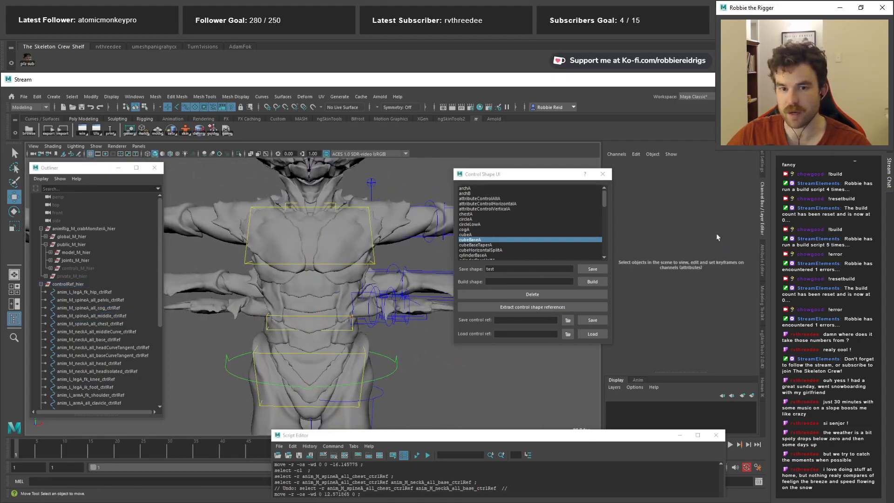
Create a controlRef/shapes sub component under filesWorking for crabMonsterA in the asset browser
{"action": "left_click", "coordinate": [36, 136]}
{"action": "left_click_drag", "start_coordinate": [368, 139], "coordinate": [482, 145]}
{"action": "left_click", "coordinate": [634, 168]}
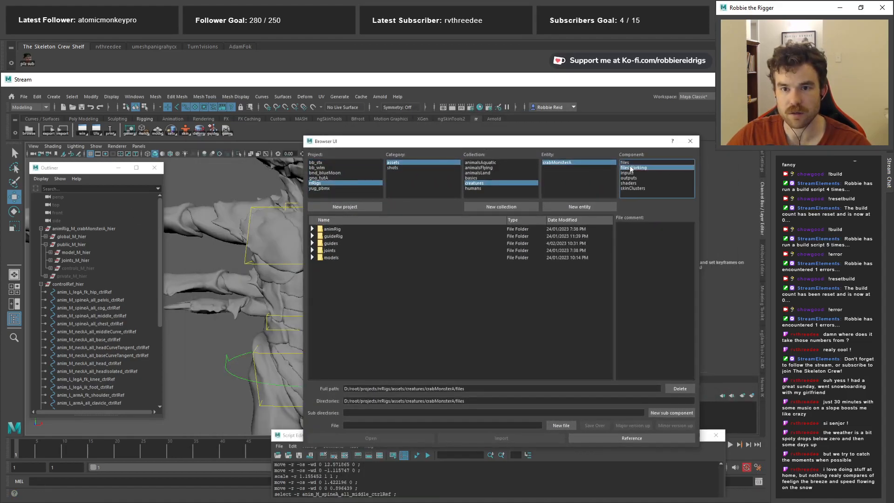
{"action": "left_click", "coordinate": [666, 411]}
{"action": "type", "text": "d"}
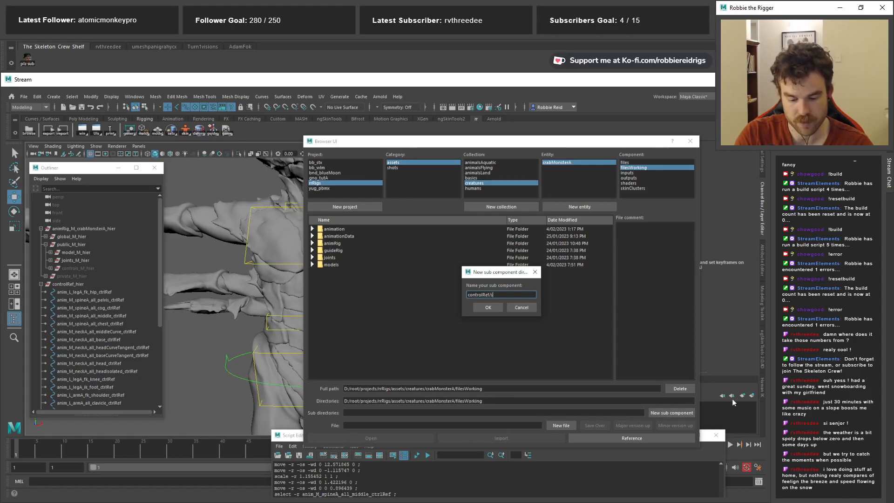
{"action": "left_click", "coordinate": [486, 308]}
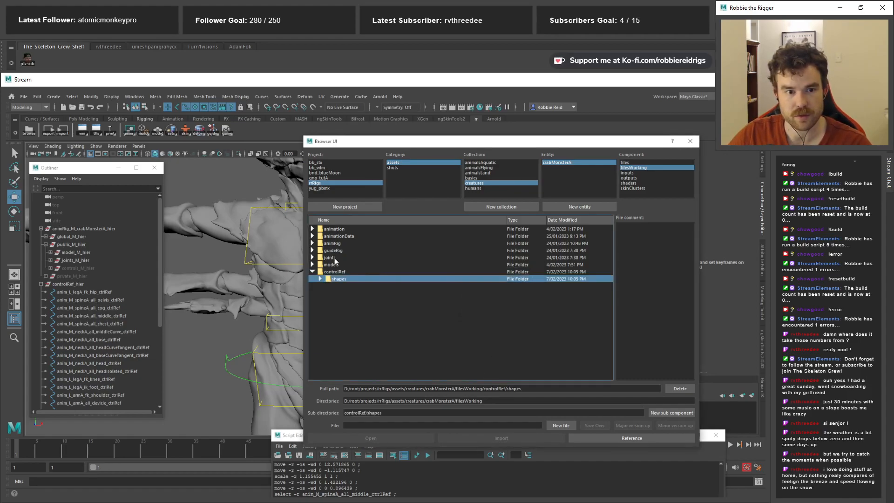
Save the scene as a new ma file in controlRef/shapes with the comment "- First extract" and close the browser
{"action": "left_click", "coordinate": [561, 425]}
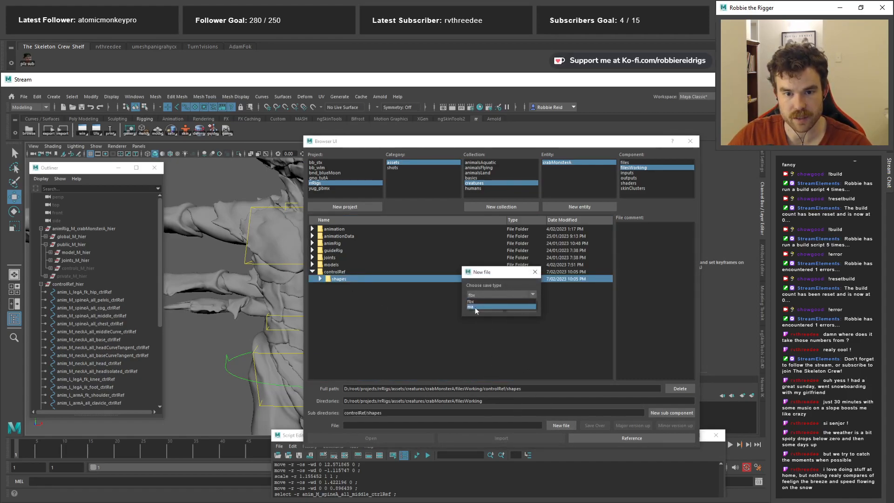
{"action": "left_click", "coordinate": [488, 307]}
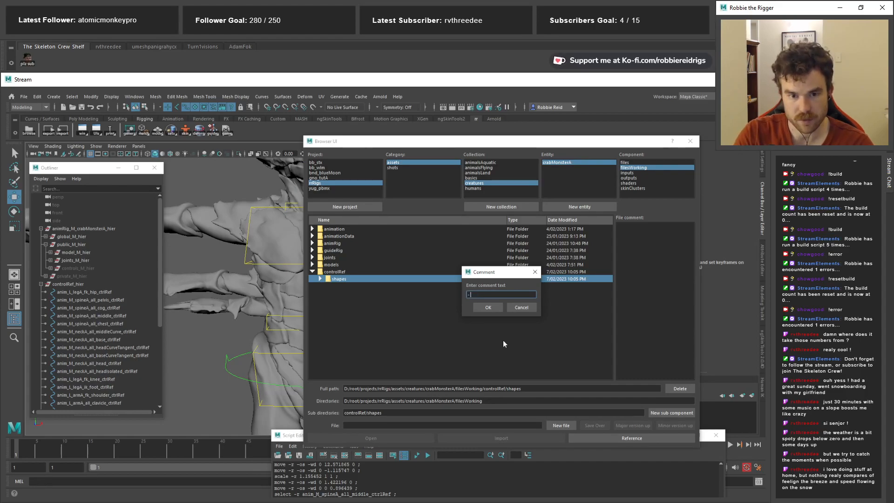
{"action": "type", "text": "- First extract"}
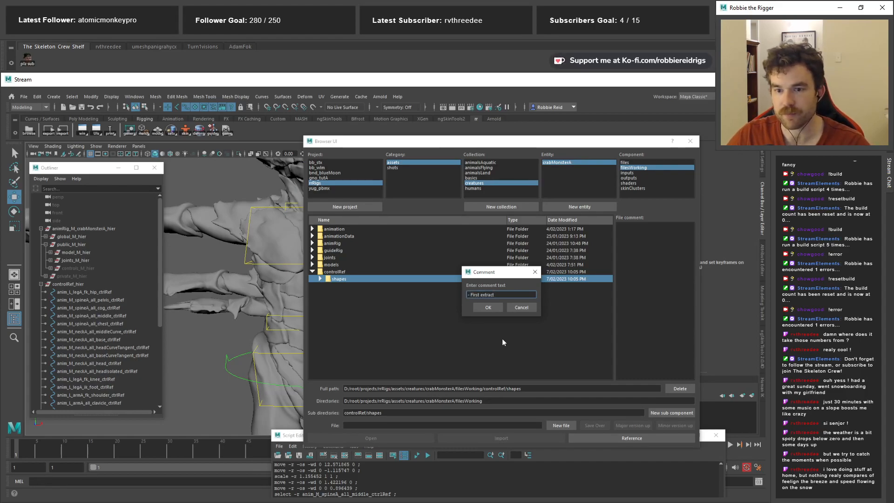
{"action": "left_click", "coordinate": [488, 307]}
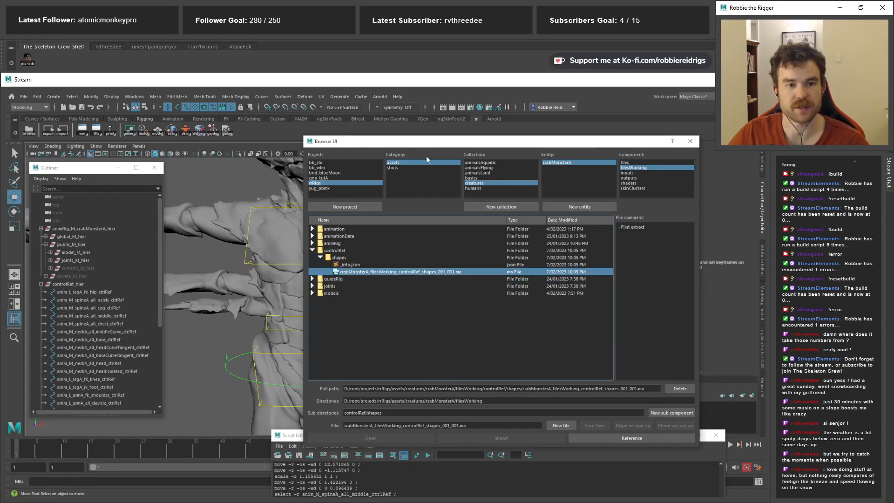
{"action": "left_click", "coordinate": [690, 141]}
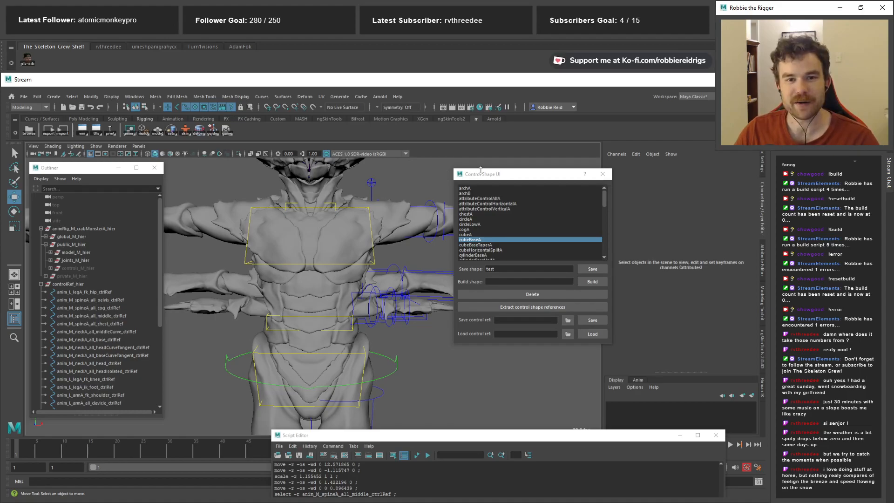
Set the X, Y and Z scale of the middleCurve, headCurveTangent and baseCurveTangent neck control references to 1.333
{"action": "left_click_drag", "start_coordinate": [480, 171], "coordinate": [511, 175]}
{"action": "left_click_drag", "start_coordinate": [417, 274], "coordinate": [331, 269], "text": "alt"}
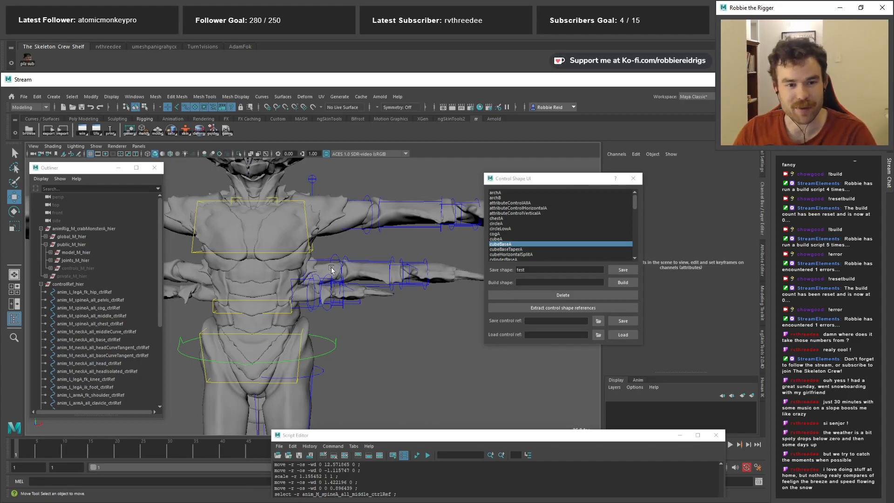
{"action": "left_click_drag", "start_coordinate": [330, 271], "coordinate": [298, 246], "text": "alt"}
{"action": "right_click_drag", "start_coordinate": [298, 247], "coordinate": [312, 218], "text": "alt"}
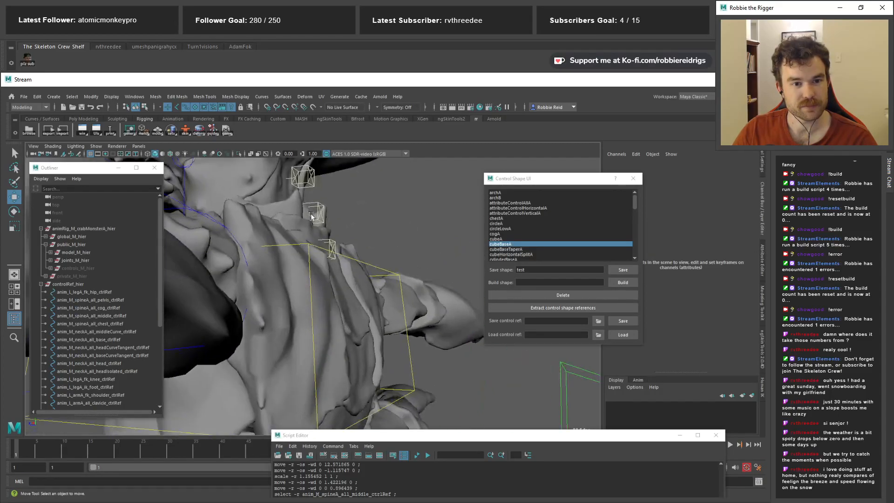
{"action": "left_click", "coordinate": [312, 184]}
{"action": "left_click_drag", "start_coordinate": [311, 185], "coordinate": [282, 283], "text": "alt"}
{"action": "left_click", "coordinate": [315, 179], "text": "shift"}
{"action": "left_click", "coordinate": [333, 255], "text": "shift"}
{"action": "key", "text": "r"}
{"action": "left_click_drag", "start_coordinate": [283, 282], "coordinate": [308, 286]}
{"action": "left_click_drag", "start_coordinate": [743, 207], "coordinate": [744, 219]}
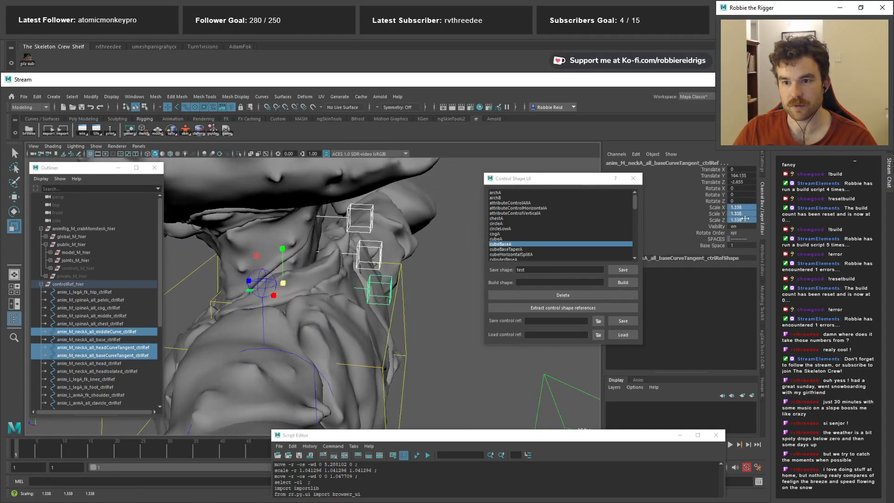
{"action": "type", "text": "1.333"}
{"action": "key", "text": "Return"}
Move the neck base control reference up and back to Translate Y 165.917 and Translate Z -6.379
{"action": "left_click_drag", "start_coordinate": [298, 280], "coordinate": [298, 245], "text": "alt"}
{"action": "left_click", "coordinate": [233, 279]}
{"action": "key", "text": "ctrl+z"}
{"action": "key", "text": "w"}
{"action": "left_click", "coordinate": [290, 234]}
{"action": "left_click", "coordinate": [438, 232]}
{"action": "right_click_drag", "start_coordinate": [437, 232], "coordinate": [243, 220], "text": "alt"}
{"action": "left_click_drag", "start_coordinate": [324, 224], "coordinate": [350, 270], "text": "alt"}
Set Rotate X of the neck base control reference to 22.25
{"action": "left_click", "coordinate": [342, 277]}
{"action": "key", "text": "e"}
{"action": "left_click_drag", "start_coordinate": [297, 246], "coordinate": [306, 244]}
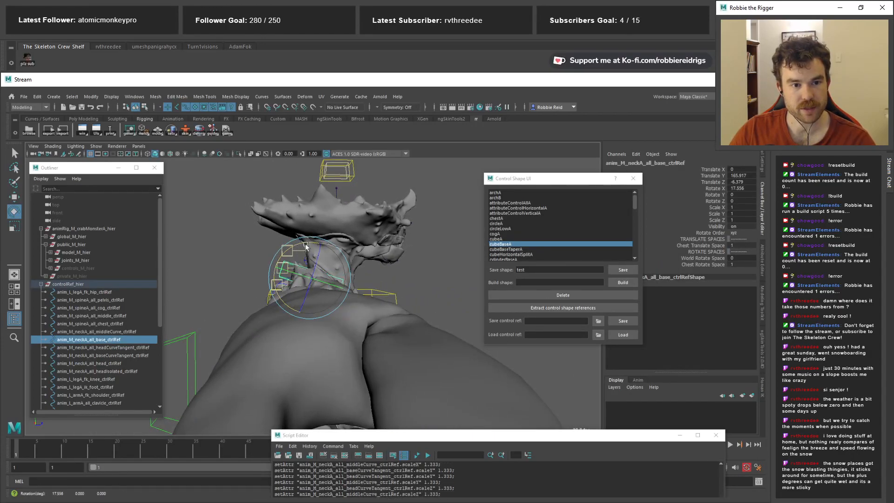
{"action": "left_click", "coordinate": [746, 188]}
{"action": "type", "text": "22.25"}
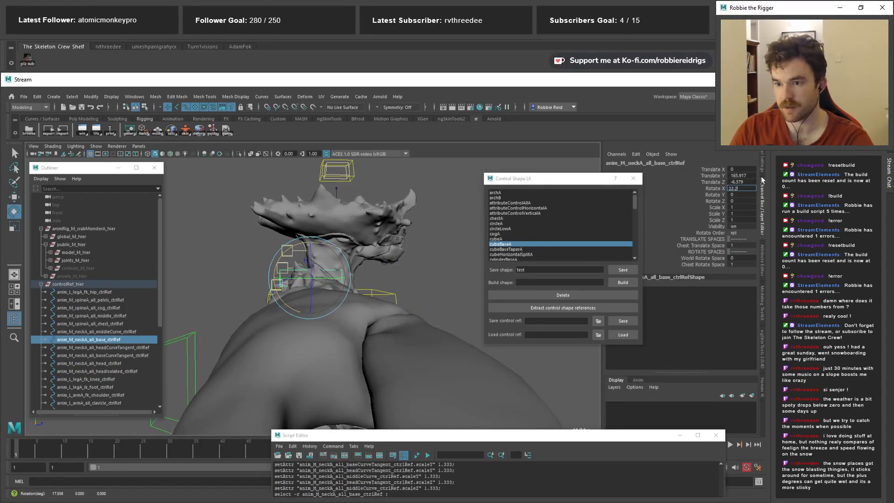
{"action": "key", "text": "Return"}
Center the pivots of the head and headIsolated control references
{"action": "left_click_drag", "start_coordinate": [267, 216], "coordinate": [325, 233], "text": "alt"}
{"action": "right_click_drag", "start_coordinate": [325, 232], "coordinate": [342, 233], "text": "alt"}
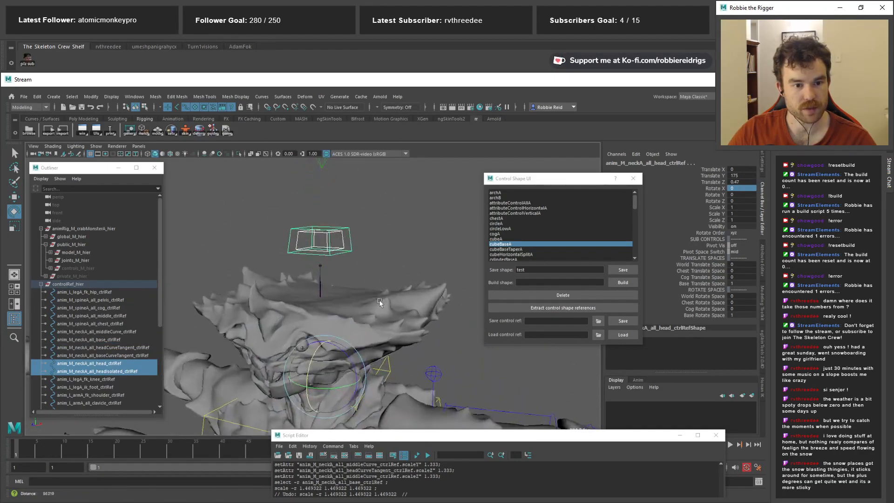
{"action": "left_click", "coordinate": [350, 225]}
{"action": "left_click", "coordinate": [348, 230]}
{"action": "right_click", "coordinate": [126, 136]}
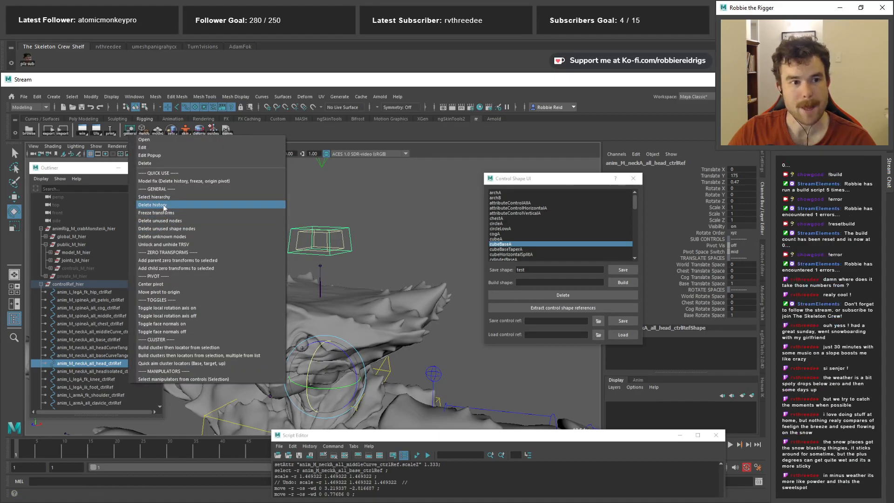
{"action": "left_click", "coordinate": [162, 288]}
{"action": "scroll", "coordinate": [357, 225], "scroll_direction": "up", "scroll_amount": 3}
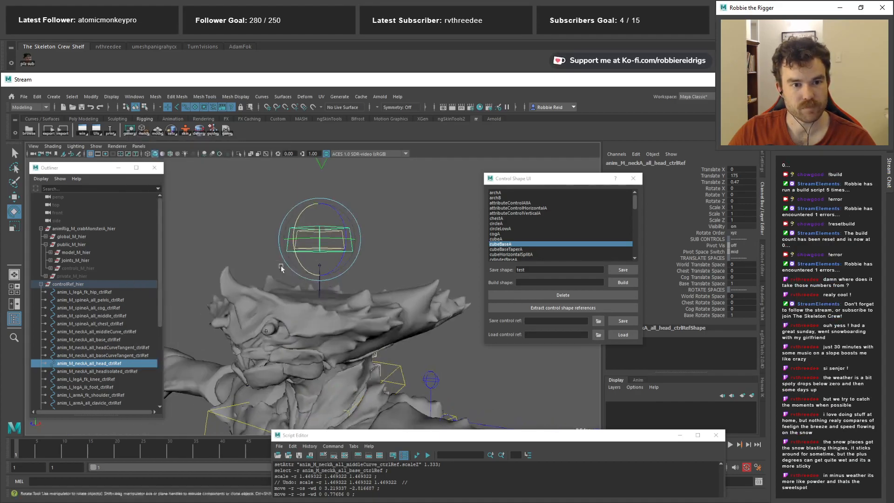
{"action": "key", "text": "w"}
{"action": "left_click", "coordinate": [352, 228]}
{"action": "left_click_drag", "start_coordinate": [340, 237], "coordinate": [277, 209], "text": "alt"}
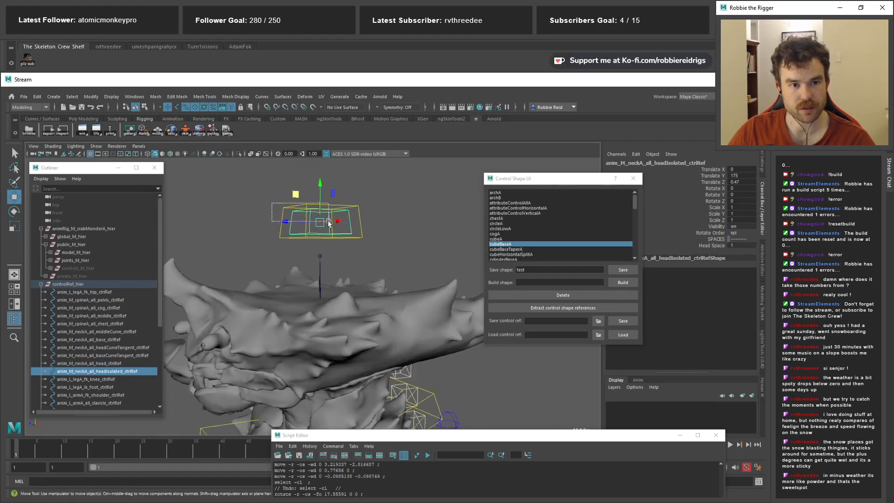
Set the X, Y and Z scale of the head and headIsolated control references to 1.5
{"action": "left_click", "coordinate": [330, 221], "text": "shift"}
{"action": "right_click_drag", "start_coordinate": [329, 221], "coordinate": [292, 258], "text": "alt"}
{"action": "key", "text": "r"}
{"action": "left_click_drag", "start_coordinate": [318, 239], "coordinate": [343, 239]}
{"action": "right_click_drag", "start_coordinate": [343, 239], "coordinate": [311, 254], "text": "alt"}
{"action": "left_click_drag", "start_coordinate": [311, 254], "coordinate": [338, 271], "text": "alt"}
{"action": "left_click_drag", "start_coordinate": [747, 207], "coordinate": [742, 225]}
{"action": "type", "text": "1"}
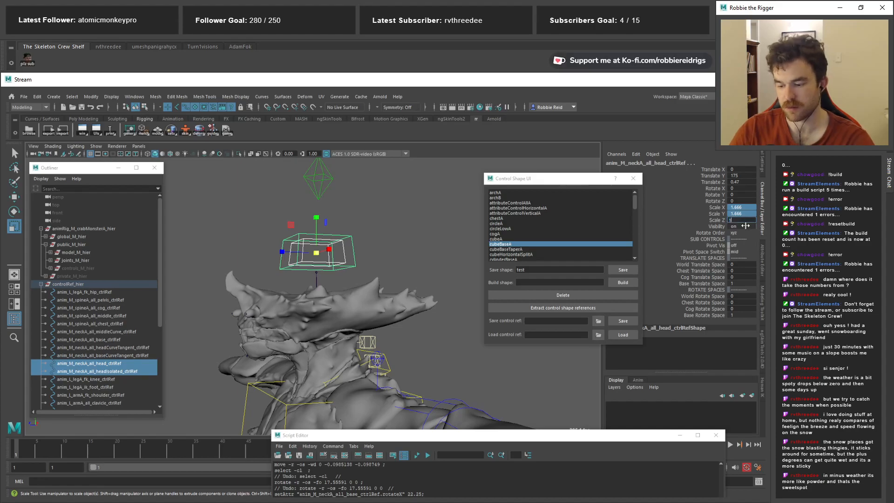
{"action": "type", "text": ".5"}
{"action": "key", "text": "Return"}
Deselect the head control references and save the control reference scene
{"action": "left_click", "coordinate": [371, 256]}
{"action": "right_click_drag", "start_coordinate": [371, 256], "coordinate": [332, 266], "text": "alt"}
{"action": "left_click_drag", "start_coordinate": [333, 265], "coordinate": [369, 238], "text": "alt"}
{"action": "key", "text": "q"}
{"action": "key", "text": "ctrl+s"}
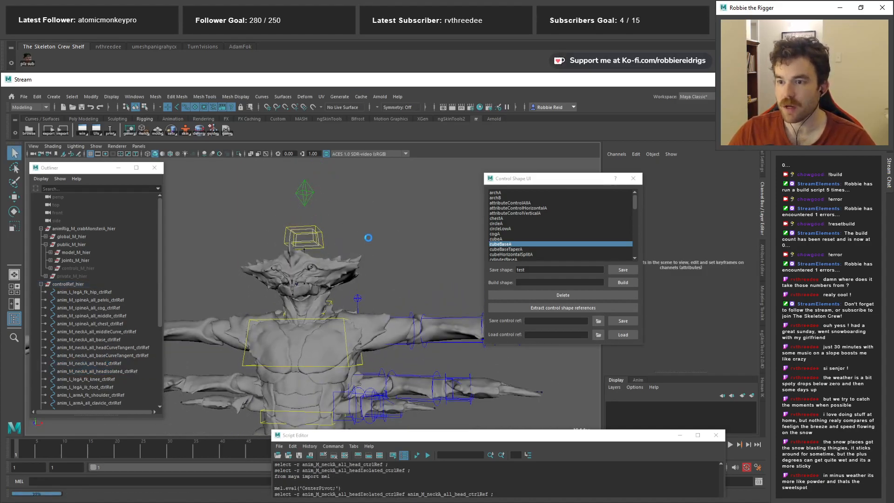
{"action": "key", "text": "r"}
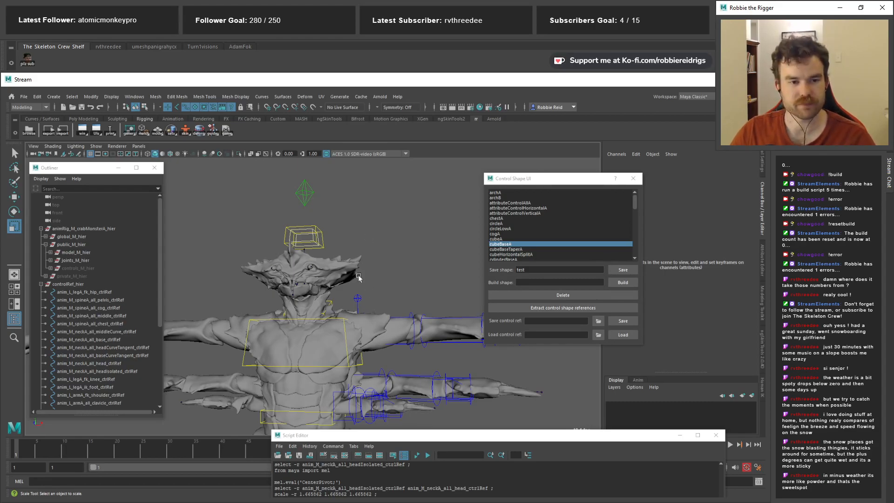
Scale up the inner ring of control vertices on the upper left arm's shoulder control reference
{"action": "left_click_drag", "start_coordinate": [352, 239], "coordinate": [304, 289], "text": "alt"}
{"action": "right_click_drag", "start_coordinate": [304, 289], "coordinate": [363, 197], "text": "alt"}
{"action": "middle_click_drag", "start_coordinate": [363, 197], "coordinate": [299, 238], "text": "alt"}
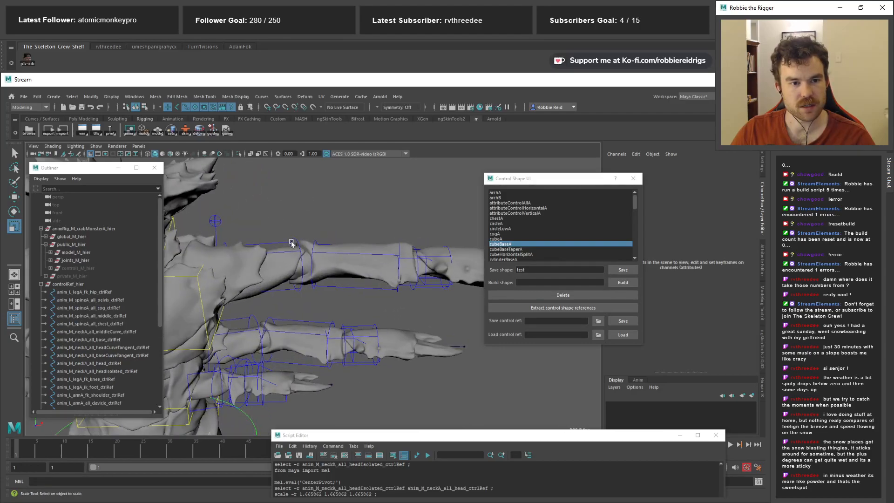
{"action": "left_click", "coordinate": [291, 242]}
{"action": "left_click_drag", "start_coordinate": [291, 242], "coordinate": [324, 257], "text": "alt"}
{"action": "right_click_drag", "start_coordinate": [323, 258], "coordinate": [340, 227], "text": "alt"}
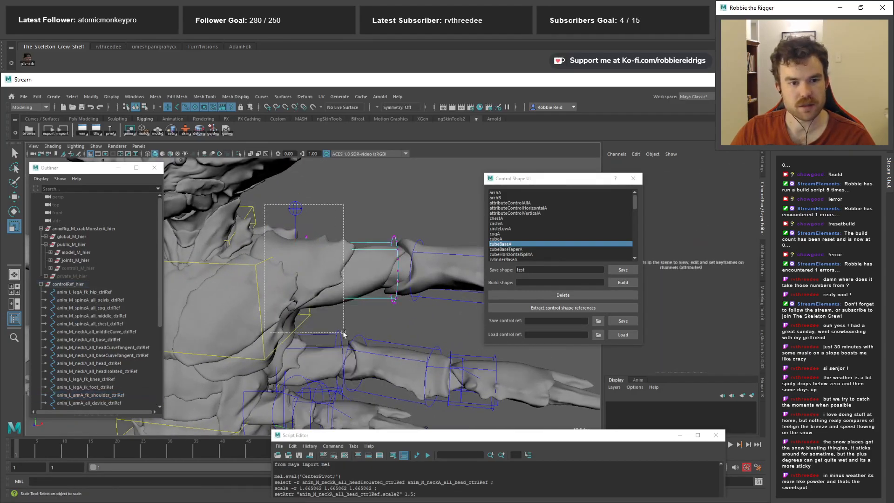
{"action": "key", "text": "F8"}
{"action": "left_click_drag", "start_coordinate": [311, 225], "coordinate": [344, 250], "text": "alt"}
{"action": "left_click_drag", "start_coordinate": [338, 353], "coordinate": [280, 201]}
{"action": "left_click_drag", "start_coordinate": [304, 255], "coordinate": [339, 246]}
Scale up the inner ring of control vertices on the upper left arm's elbow control reference and save the scene
{"action": "left_click", "coordinate": [348, 237]}
{"action": "right_click_drag", "start_coordinate": [339, 245], "coordinate": [308, 287]}
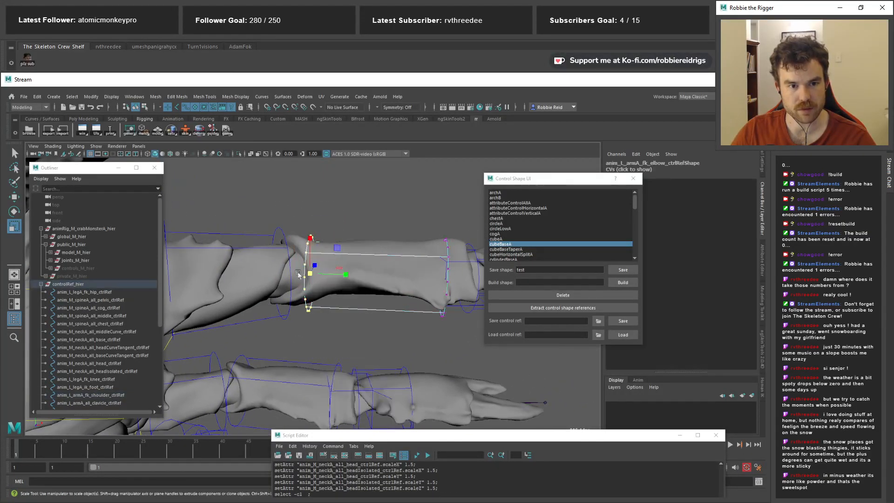
{"action": "left_click_drag", "start_coordinate": [308, 278], "coordinate": [314, 277]}
{"action": "key", "text": "ctrl+s"}
Scale the outer ring of control vertices on the upper left arm's elbow control reference by about 1.09
{"action": "middle_click_drag", "start_coordinate": [314, 276], "coordinate": [231, 281], "text": "alt"}
{"action": "left_click_drag", "start_coordinate": [332, 218], "coordinate": [414, 366]}
{"action": "left_click_drag", "start_coordinate": [414, 367], "coordinate": [324, 278], "text": "alt"}
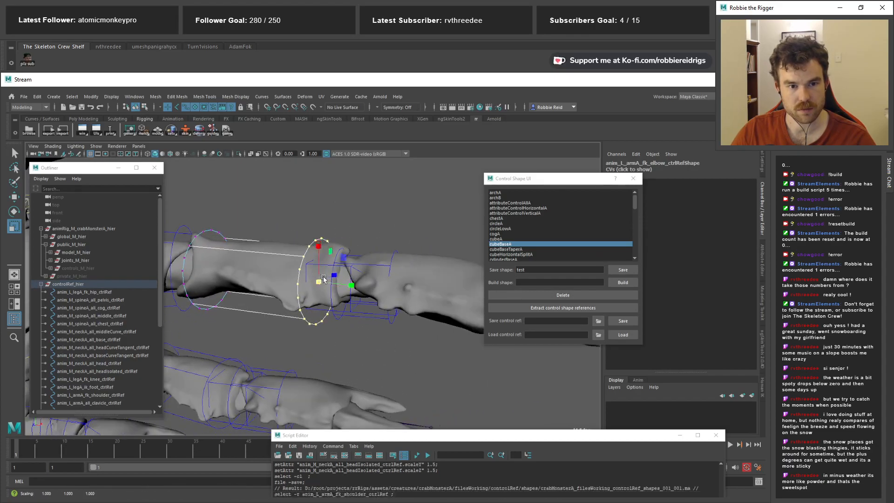
{"action": "key", "text": "F8"}
{"action": "left_click", "coordinate": [365, 205]}
Fit the outer ring of control vertices on the upper left arm's wrist control reference around the hand
{"action": "left_click_drag", "start_coordinate": [366, 205], "coordinate": [408, 261], "text": "alt"}
{"action": "middle_click_drag", "start_coordinate": [409, 262], "coordinate": [380, 286], "text": "alt"}
{"action": "left_click", "coordinate": [372, 291]}
{"action": "left_click_drag", "start_coordinate": [372, 291], "coordinate": [287, 308], "text": "alt"}
{"action": "middle_click_drag", "start_coordinate": [287, 308], "coordinate": [325, 322], "text": "alt"}
{"action": "left_click_drag", "start_coordinate": [325, 322], "coordinate": [322, 226], "text": "alt"}
{"action": "right_click_drag", "start_coordinate": [331, 205], "coordinate": [304, 208]}
{"action": "left_click_drag", "start_coordinate": [285, 194], "coordinate": [357, 363]}
{"action": "key", "text": "w"}
{"action": "left_click_drag", "start_coordinate": [379, 276], "coordinate": [420, 272]}
{"action": "key", "text": "ctrl+z"}
{"action": "left_click_drag", "start_coordinate": [419, 274], "coordinate": [417, 343], "text": "alt"}
{"action": "key", "text": "r"}
{"action": "left_click_drag", "start_coordinate": [417, 344], "coordinate": [330, 286], "text": "alt"}
Scale the inner and outer rings of control vertices on the upper left arm's wrist control reference to fit the hand
{"action": "left_click_drag", "start_coordinate": [224, 218], "coordinate": [312, 346]}
{"action": "left_click_drag", "start_coordinate": [311, 345], "coordinate": [303, 326], "text": "alt"}
{"action": "left_click_drag", "start_coordinate": [351, 227], "coordinate": [433, 338]}
{"action": "left_click_drag", "start_coordinate": [426, 335], "coordinate": [323, 346], "text": "alt"}
{"action": "key", "text": "w"}
{"action": "left_click_drag", "start_coordinate": [261, 391], "coordinate": [268, 349], "text": "alt"}
{"action": "key", "text": "r"}
{"action": "left_click_drag", "start_coordinate": [270, 349], "coordinate": [337, 269], "text": "alt"}
{"action": "right_click_drag", "start_coordinate": [333, 262], "coordinate": [349, 250]}
{"action": "left_click", "coordinate": [279, 221]}
Reposition the outer ring of control vertices on the upper left arm's wrist control reference along the hand
{"action": "left_click_drag", "start_coordinate": [273, 221], "coordinate": [313, 284], "text": "alt"}
{"action": "left_click", "coordinate": [352, 256]}
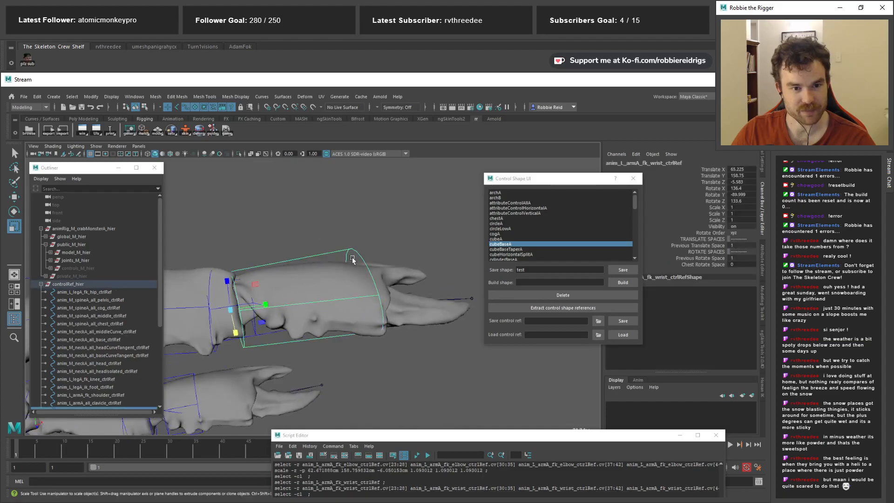
{"action": "left_click_drag", "start_coordinate": [353, 257], "coordinate": [373, 221], "text": "alt"}
{"action": "right_click_drag", "start_coordinate": [372, 220], "coordinate": [344, 216]}
{"action": "left_click_drag", "start_coordinate": [320, 192], "coordinate": [382, 328]}
{"action": "key", "text": "ctrl+z"}
{"action": "key", "text": "w"}
{"action": "left_click_drag", "start_coordinate": [399, 295], "coordinate": [390, 294]}
{"action": "middle_click_drag", "start_coordinate": [270, 335], "coordinate": [363, 345], "text": "alt"}
{"action": "left_click", "coordinate": [367, 250]}
{"action": "right_click_drag", "start_coordinate": [365, 245], "coordinate": [336, 305]}
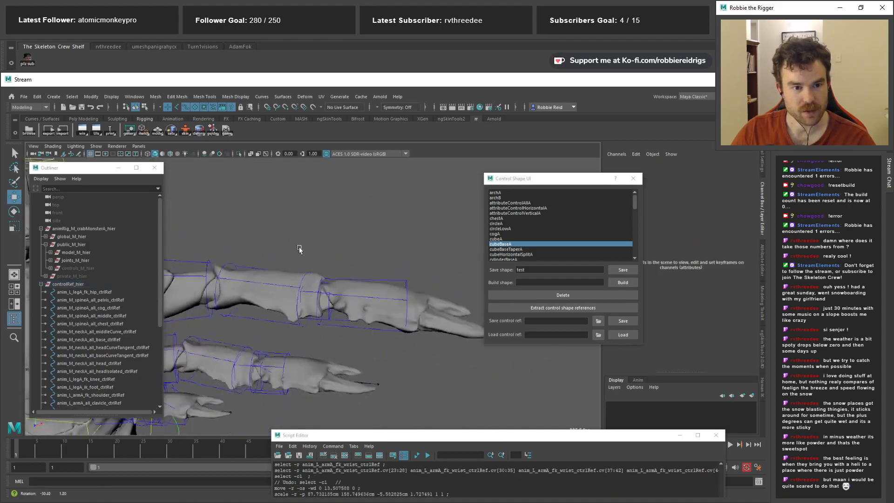
Try to scale the upper left arm's IK hand control reference
{"action": "left_click_drag", "start_coordinate": [336, 305], "coordinate": [342, 338], "text": "alt"}
{"action": "left_click", "coordinate": [326, 303]}
{"action": "left_click_drag", "start_coordinate": [328, 303], "coordinate": [357, 319], "text": "alt"}
{"action": "key", "text": "r"}
{"action": "left_click_drag", "start_coordinate": [356, 319], "coordinate": [382, 327], "text": "alt"}
{"action": "key", "text": "ctrl+z"}
{"action": "key", "text": "ctrl+z"}
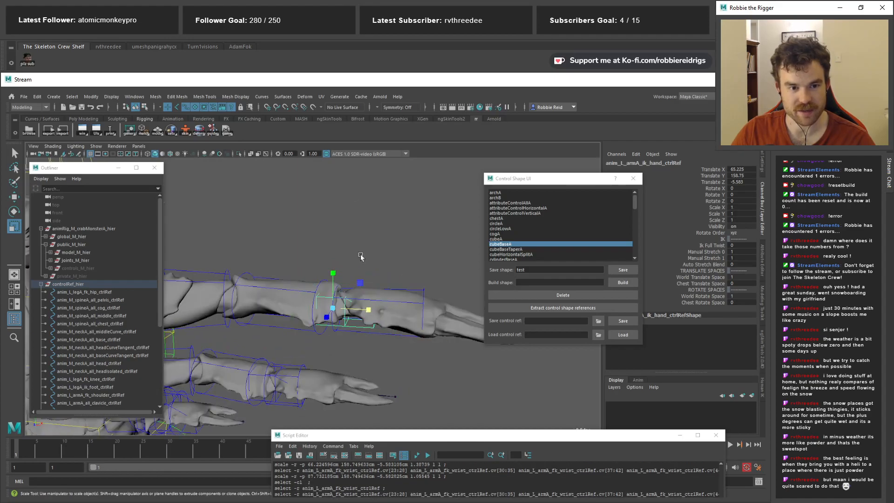
{"action": "key", "text": "ctrl+z"}
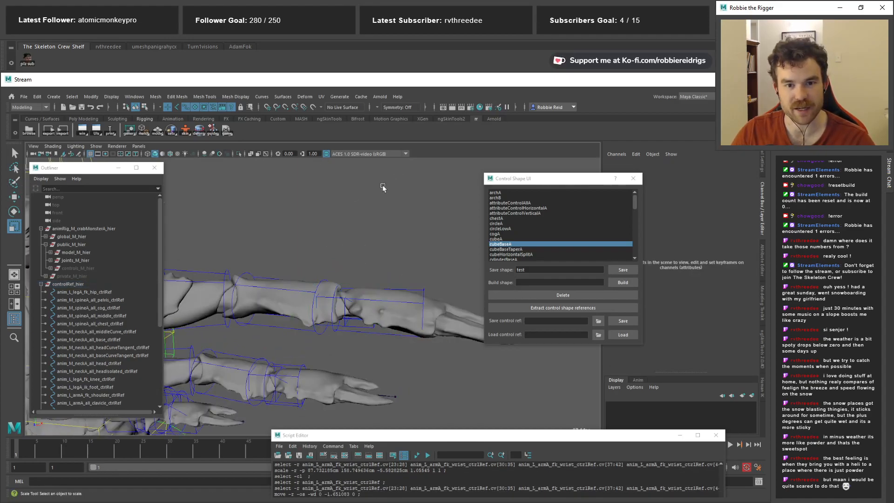
Build a cubeBaseA control shape as a replacement for the upper left arm's IK hand control reference
{"action": "left_click", "coordinate": [509, 240]}
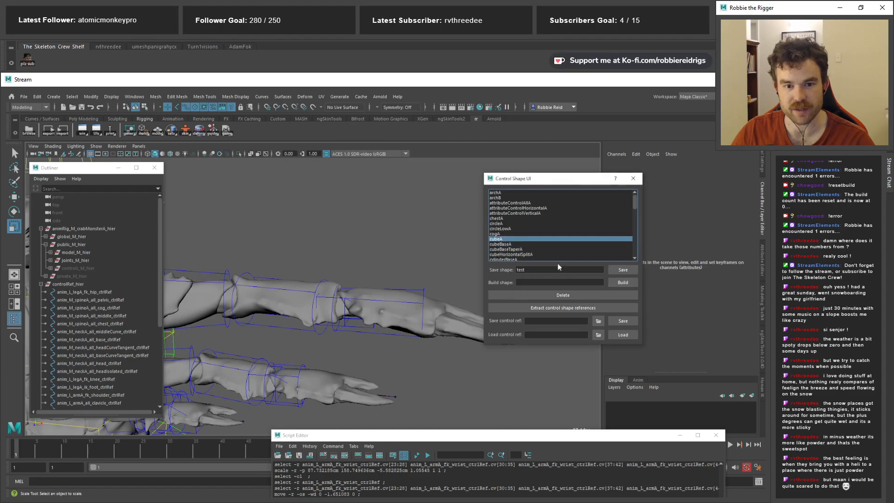
{"action": "scroll", "coordinate": [330, 282], "scroll_direction": "up", "scroll_amount": 3}
{"action": "left_click", "coordinate": [375, 346]}
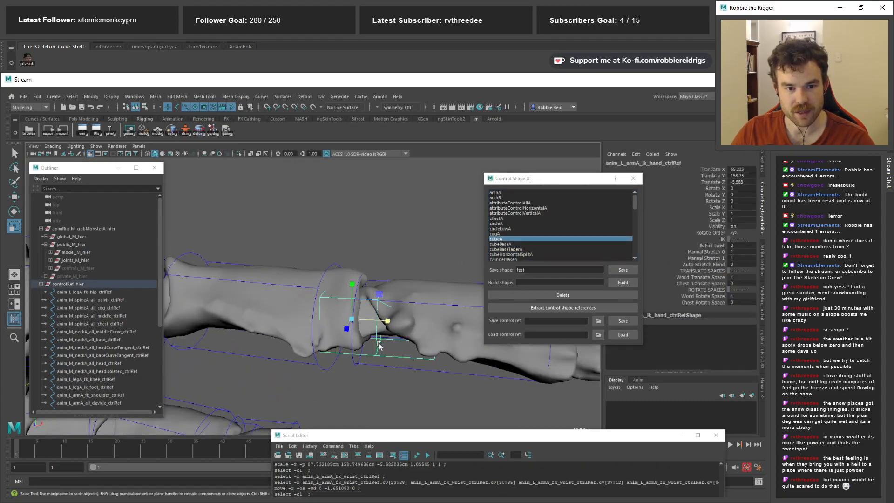
{"action": "left_click", "coordinate": [523, 245]}
{"action": "middle_click_drag", "start_coordinate": [344, 305], "coordinate": [319, 304], "text": "alt"}
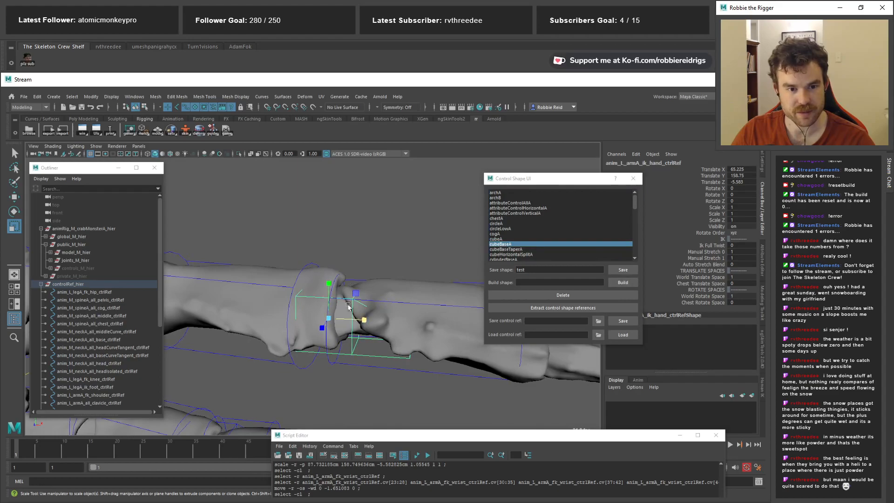
{"action": "left_click", "coordinate": [158, 293]}
{"action": "left_click", "coordinate": [352, 347]}
{"action": "key", "text": "f"}
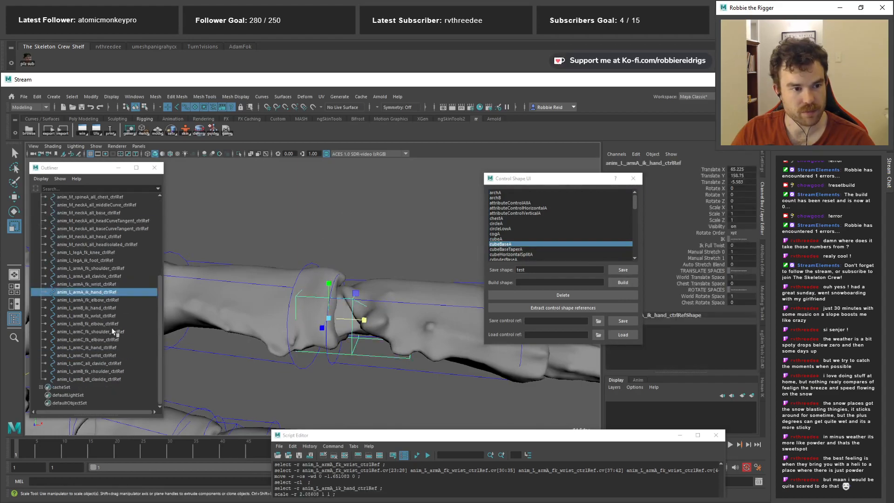
{"action": "left_click", "coordinate": [632, 282]}
{"action": "key", "text": "ctrl+z"}
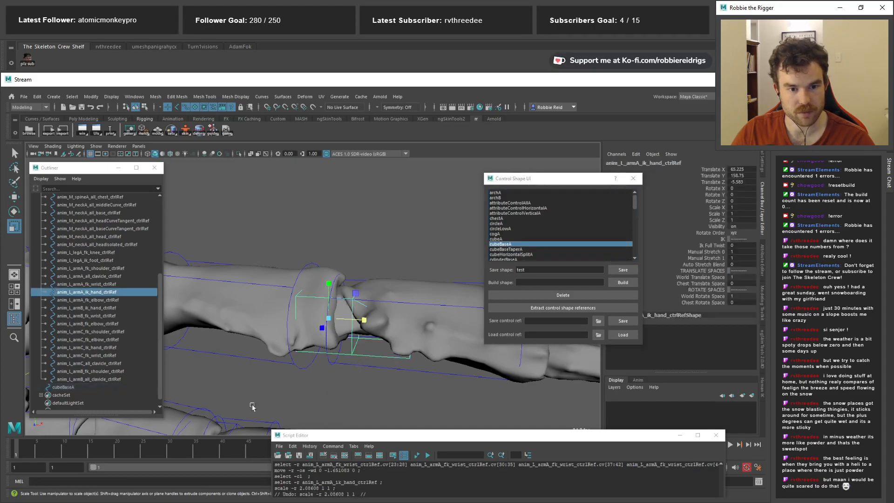
Match the cubeBaseA shape's position to anim_L_armA_ik_hand_ctrlRef and scale the shape uniformly to about 6.37
{"action": "left_click", "coordinate": [80, 389], "text": "ctrl"}
{"action": "right_click", "coordinate": [144, 131]}
{"action": "left_click", "coordinate": [172, 174]}
{"action": "left_click_drag", "start_coordinate": [256, 263], "coordinate": [253, 300], "text": "alt"}
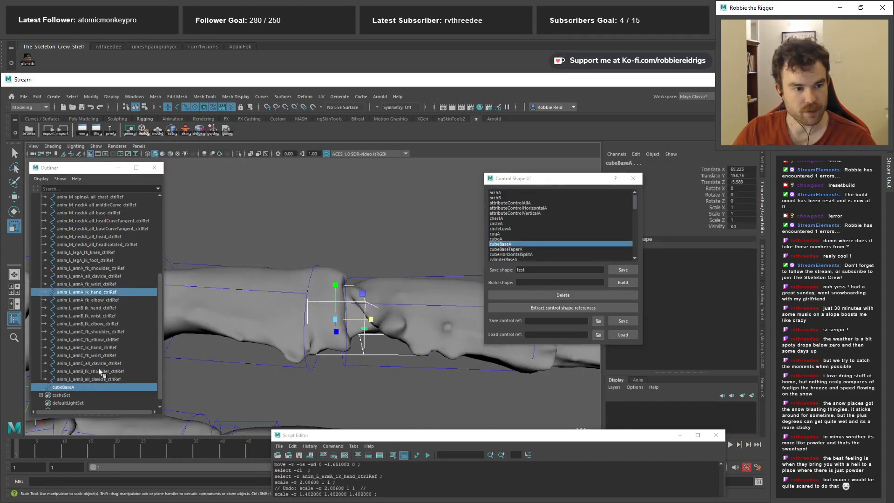
{"action": "left_click", "coordinate": [101, 387]}
{"action": "left_click_drag", "start_coordinate": [236, 373], "coordinate": [239, 379], "text": "alt"}
{"action": "left_click_drag", "start_coordinate": [326, 322], "coordinate": [380, 348]}
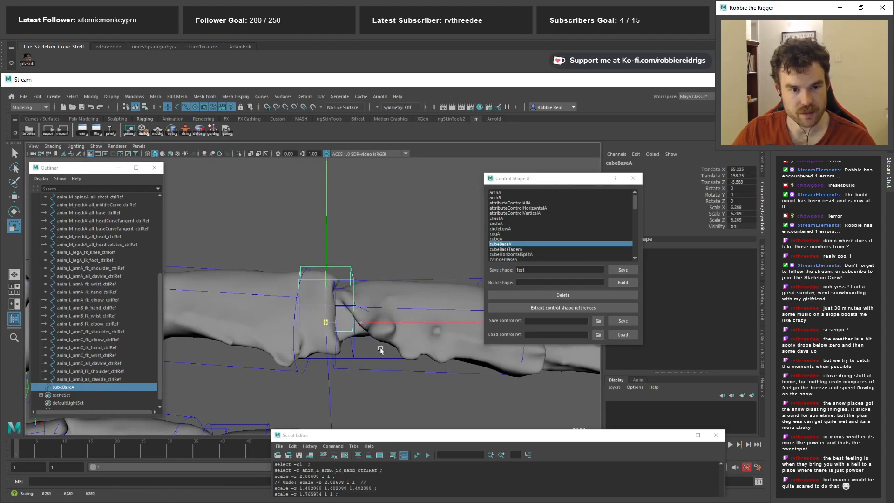
Add a parent zero transform to cubeBaseA and set its Rotate Z to -90
{"action": "key", "text": "ctrl+z"}
{"action": "key", "text": "e"}
{"action": "right_click", "coordinate": [143, 132]}
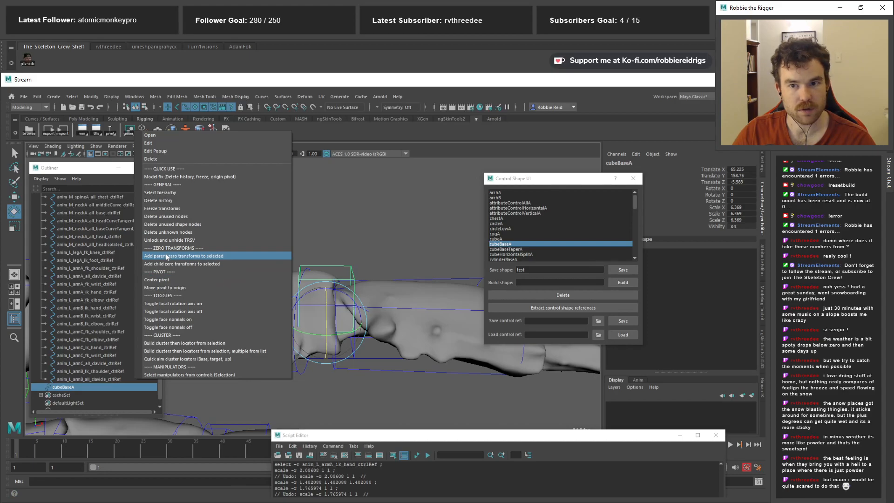
{"action": "left_click", "coordinate": [166, 257]}
{"action": "left_click_drag", "start_coordinate": [349, 290], "coordinate": [372, 322]}
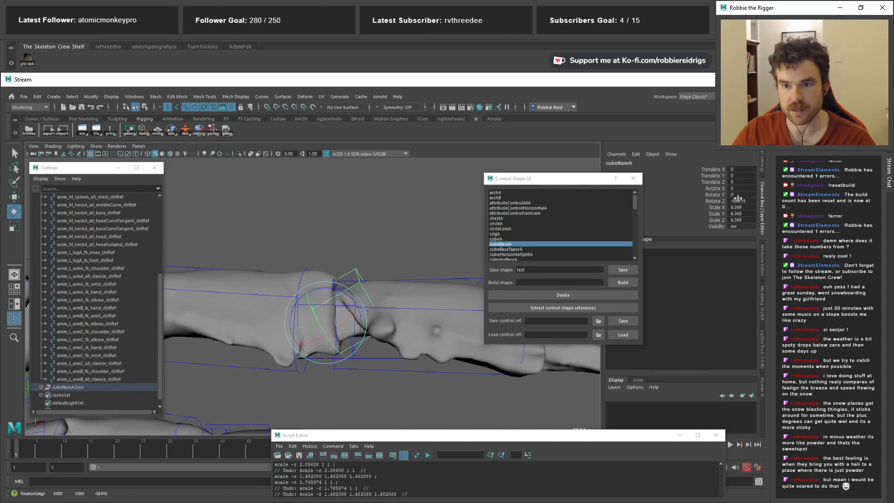
{"action": "type", "text": "-90"}
{"action": "key", "text": "Return"}
Set cubeBaseA's X, Y and Z scale to 10
{"action": "key", "text": "w"}
{"action": "left_click_drag", "start_coordinate": [364, 325], "coordinate": [304, 302], "text": "alt"}
{"action": "key", "text": "r"}
{"action": "left_click_drag", "start_coordinate": [741, 208], "coordinate": [743, 218]}
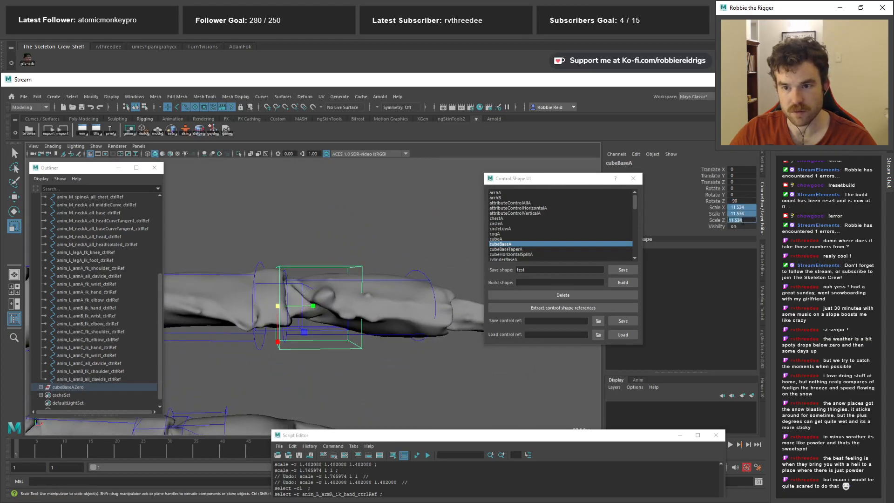
{"action": "key", "text": "Return"}
{"action": "left_click_drag", "start_coordinate": [257, 273], "coordinate": [289, 281], "text": "alt"}
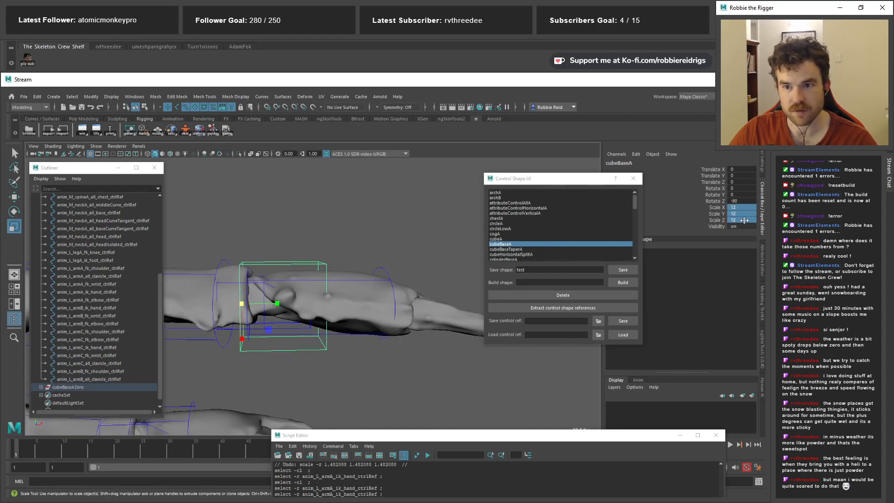
{"action": "type", "text": "10"}
{"action": "key", "text": "Return"}
Move cubeBaseA's outer-end control vertices about 5.16 along the hand and scale them by about 1.54 in Z
{"action": "right_click_drag", "start_coordinate": [327, 228], "coordinate": [281, 243]}
{"action": "left_click_drag", "start_coordinate": [277, 212], "coordinate": [356, 369]}
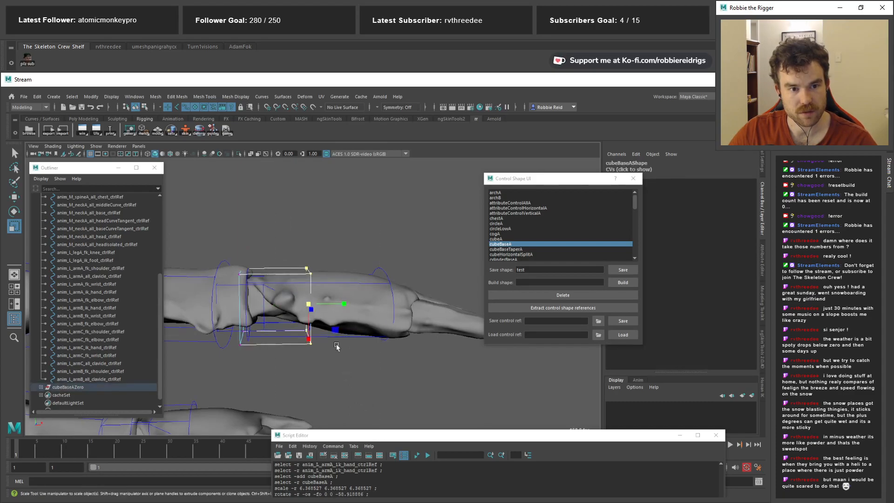
{"action": "key", "text": "w"}
{"action": "key", "text": "r"}
{"action": "left_click_drag", "start_coordinate": [330, 306], "coordinate": [346, 399], "text": "alt"}
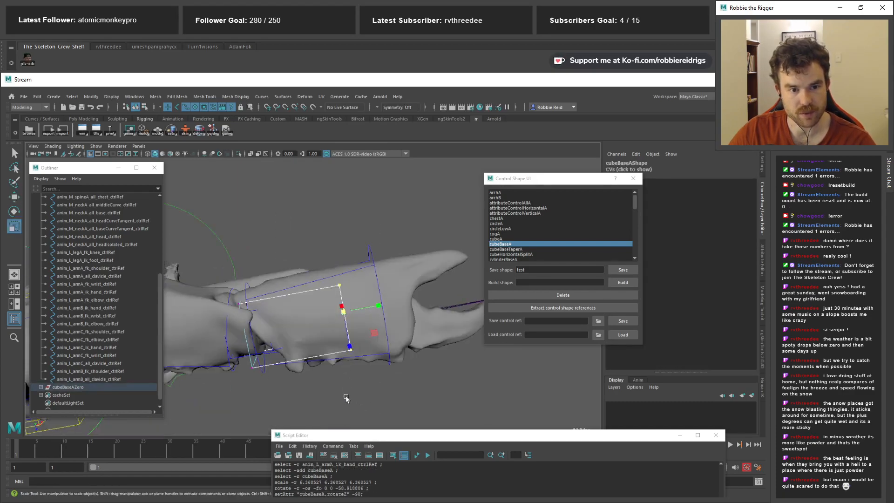
{"action": "left_click_drag", "start_coordinate": [348, 346], "coordinate": [355, 366]}
{"action": "left_click_drag", "start_coordinate": [356, 367], "coordinate": [280, 223], "text": "alt"}
{"action": "key", "text": "w"}
{"action": "right_click_drag", "start_coordinate": [280, 222], "coordinate": [309, 211]}
{"action": "left_click_drag", "start_coordinate": [309, 210], "coordinate": [291, 209], "text": "alt"}
Move the outer ring of control vertices on the wrist control reference back along the arm by about 5.48
{"action": "left_click", "coordinate": [342, 252]}
{"action": "left_click_drag", "start_coordinate": [346, 257], "coordinate": [370, 260], "text": "alt"}
{"action": "left_click", "coordinate": [373, 272]}
{"action": "right_click_drag", "start_coordinate": [376, 251], "coordinate": [346, 247]}
{"action": "left_click_drag", "start_coordinate": [333, 231], "coordinate": [436, 405]}
{"action": "left_click_drag", "start_coordinate": [433, 395], "coordinate": [362, 317], "text": "alt"}
{"action": "left_click_drag", "start_coordinate": [362, 317], "coordinate": [375, 247], "text": "alt"}
{"action": "right_click_drag", "start_coordinate": [381, 244], "coordinate": [404, 233]}
{"action": "left_click", "coordinate": [395, 233]}
Copy the name of the original anim_L_armA_ik_hand_ctrlRef and delete that control reference
{"action": "left_click_drag", "start_coordinate": [287, 267], "coordinate": [323, 350], "text": "alt"}
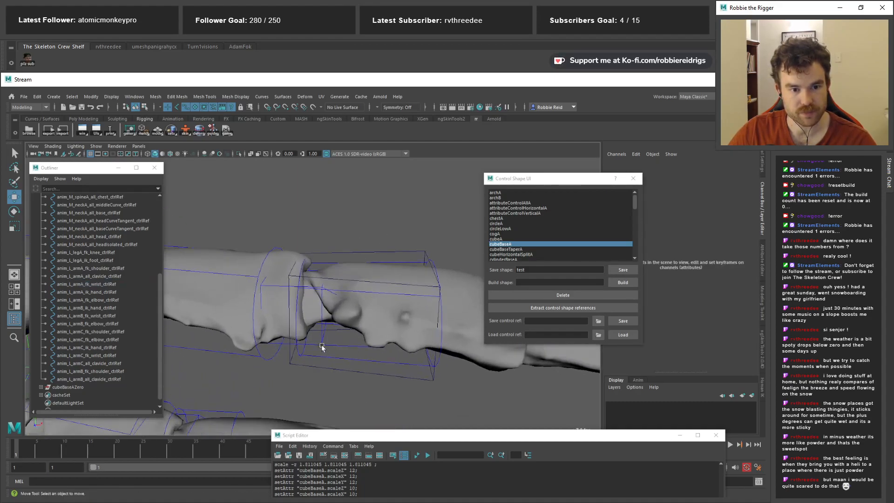
{"action": "left_click", "coordinate": [319, 342]}
{"action": "double_click", "coordinate": [90, 294]}
{"action": "left_click", "coordinate": [101, 305]}
{"action": "key", "text": "ctrl+z"}
{"action": "key", "text": "Delete"}
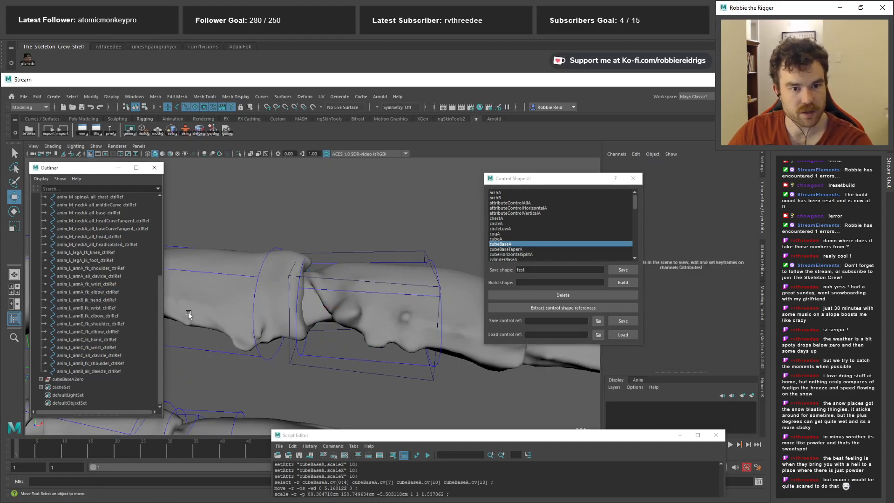
Try renaming cubeBaseA to anim_L_armA_ik_hand_ctrlRef and duplicating it
{"action": "left_click", "coordinate": [346, 253]}
{"action": "left_click", "coordinate": [80, 379]}
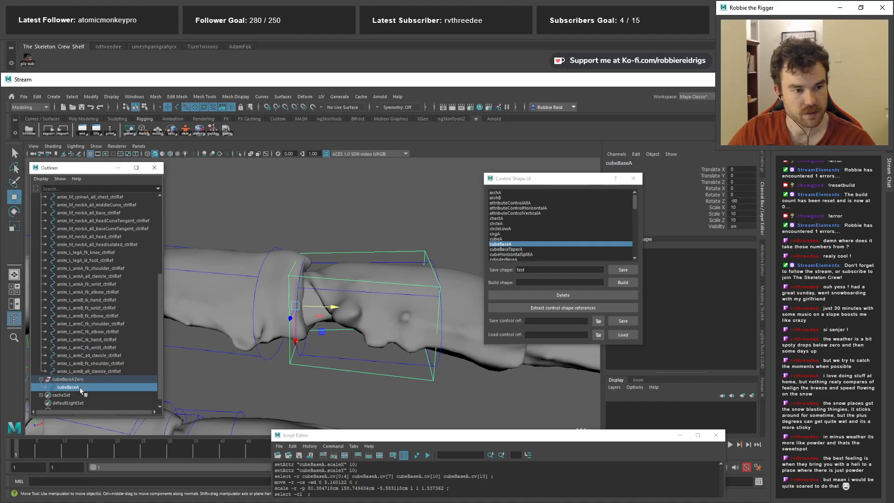
{"action": "left_click", "coordinate": [96, 387]}
{"action": "key", "text": "f"}
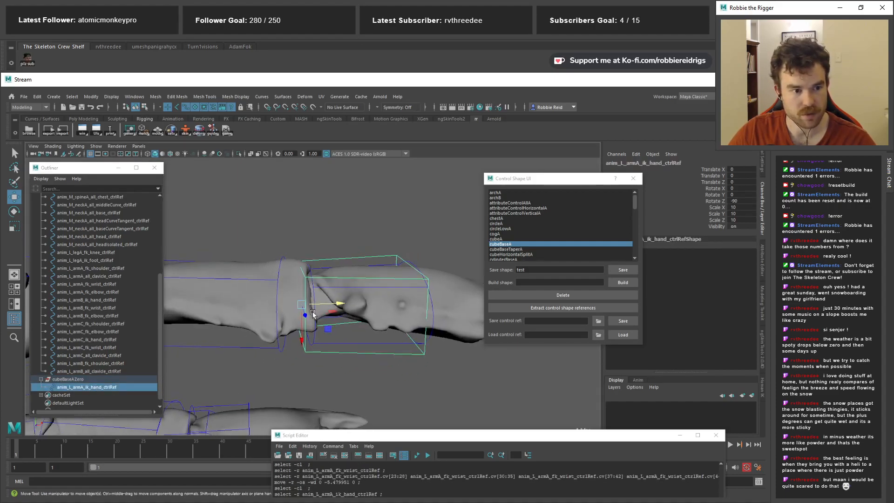
{"action": "key", "text": "ctrl+d"}
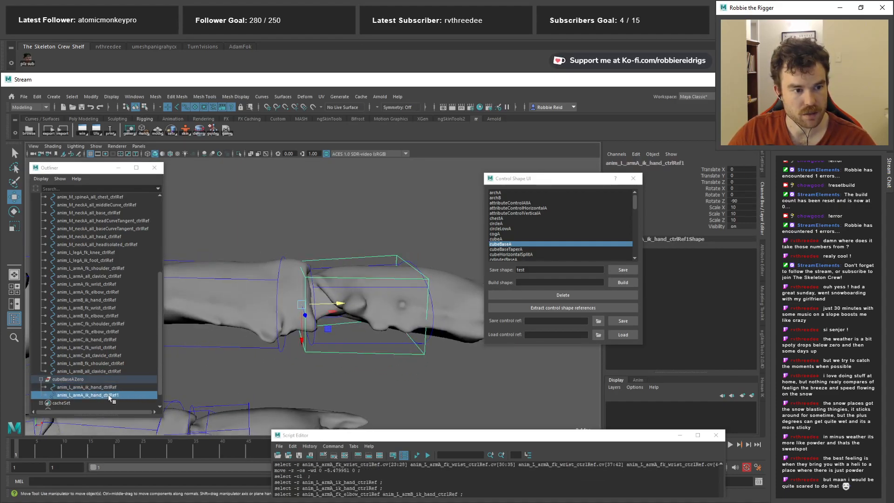
{"action": "key", "text": "ctrl+z"}
{"action": "key", "text": "ctrl+z"}
{"action": "key", "text": "ctrl+z"}
{"action": "key", "text": "ctrl+z"}
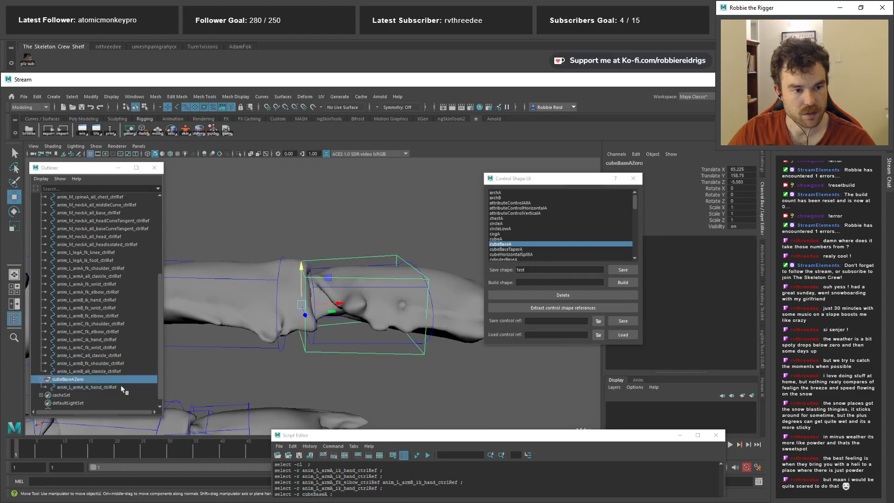
Duplicate cubeBaseA within its zero group and delete the stray group of pasted rig nodes
{"action": "key", "text": "ctrl+d"}
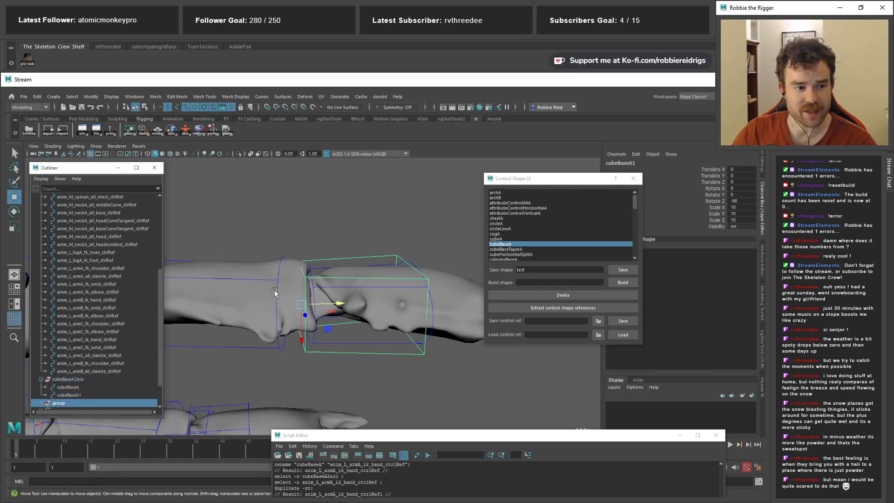
{"action": "scroll", "coordinate": [135, 391], "scroll_direction": "down", "scroll_amount": 2}
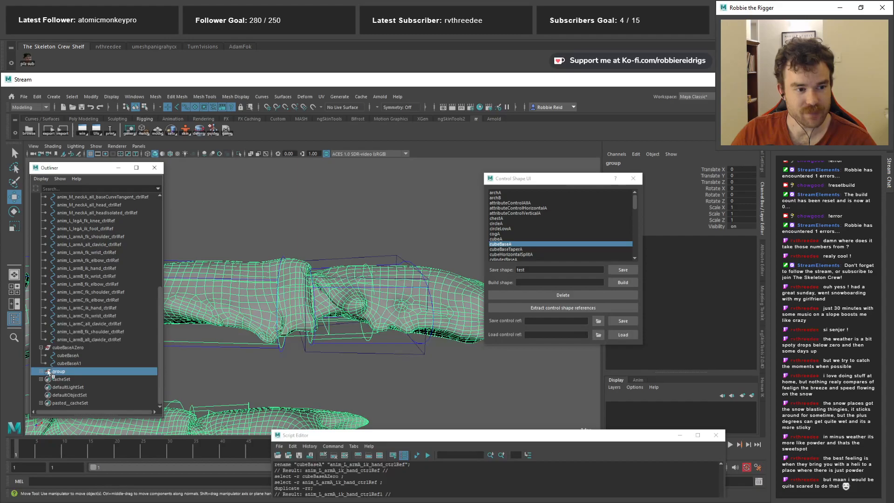
{"action": "left_click", "coordinate": [40, 372]}
{"action": "key", "text": "ctrl+z"}
{"action": "key", "text": "ctrl+z"}
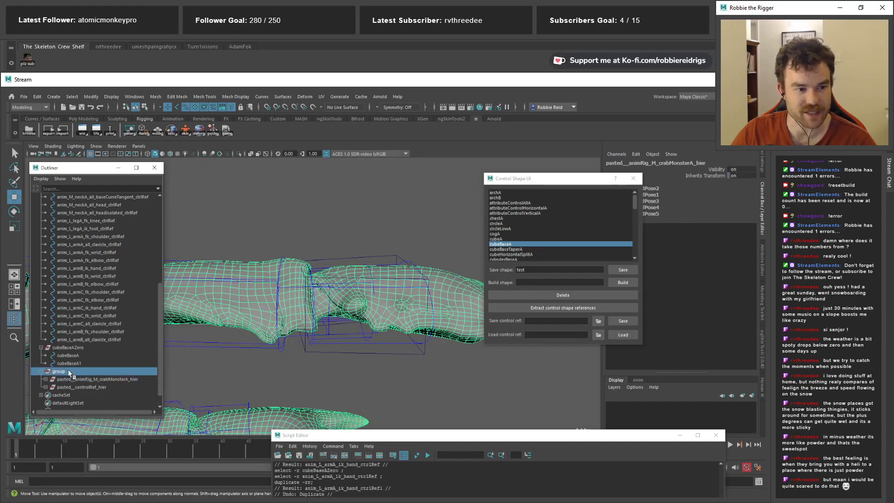
{"action": "key", "text": "Delete"}
{"action": "key", "text": "Delete"}
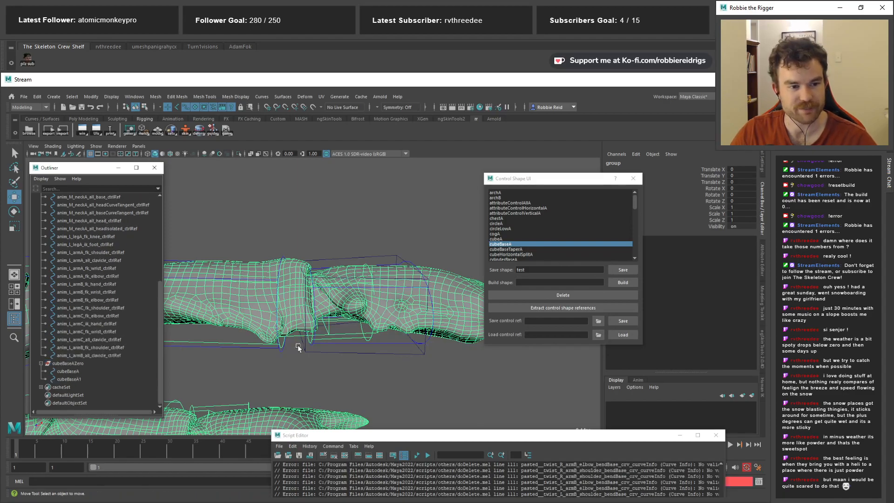
Rename the duplicate cube anim_L_armA_ik_hand_ctrlRef and parent it under controlRef_hier
{"action": "double_click", "coordinate": [70, 379]}
{"action": "type", "text": "anim_L_armA_ik_hand_ctrlRef"}
{"action": "key", "text": "Return"}
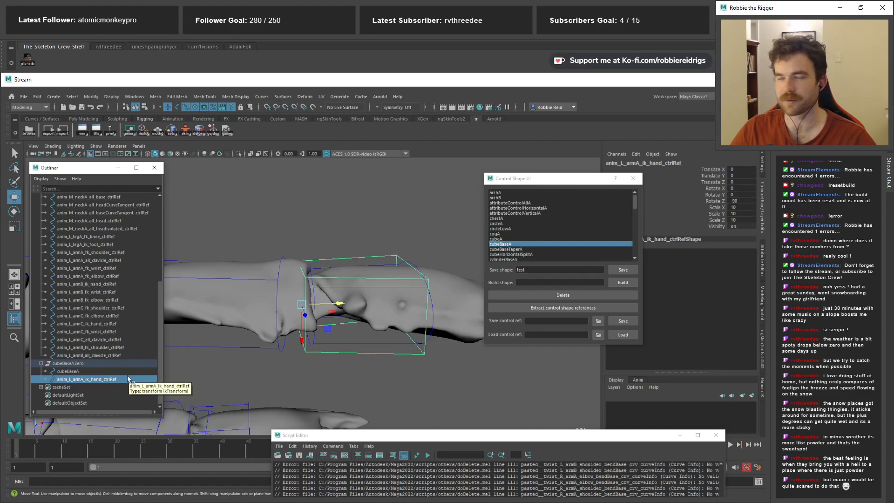
{"action": "middle_click_drag", "start_coordinate": [76, 380], "coordinate": [100, 212]}
{"action": "middle_click_drag", "start_coordinate": [293, 246], "coordinate": [257, 242], "text": "alt"}
{"action": "left_click", "coordinate": [343, 252]}
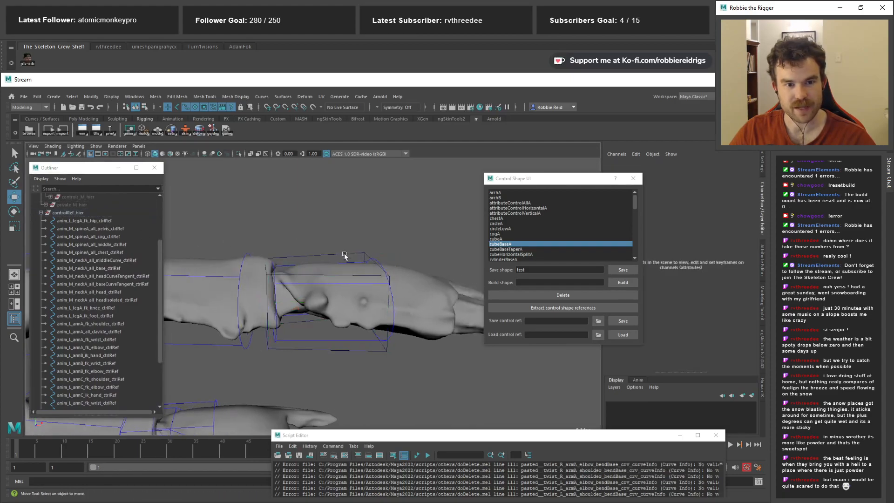
Open the Shape RGB Colour UI and apply the blue, normal colour to the replacement IK hand control shape
{"action": "right_click", "coordinate": [96, 130]}
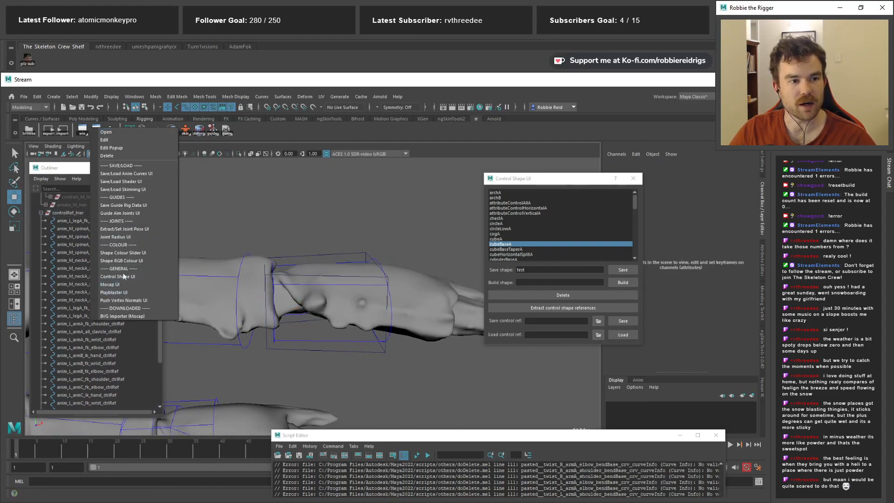
{"action": "left_click", "coordinate": [130, 260]}
{"action": "left_click_drag", "start_coordinate": [358, 284], "coordinate": [406, 191]}
{"action": "left_click", "coordinate": [386, 201]}
{"action": "left_click", "coordinate": [367, 234]}
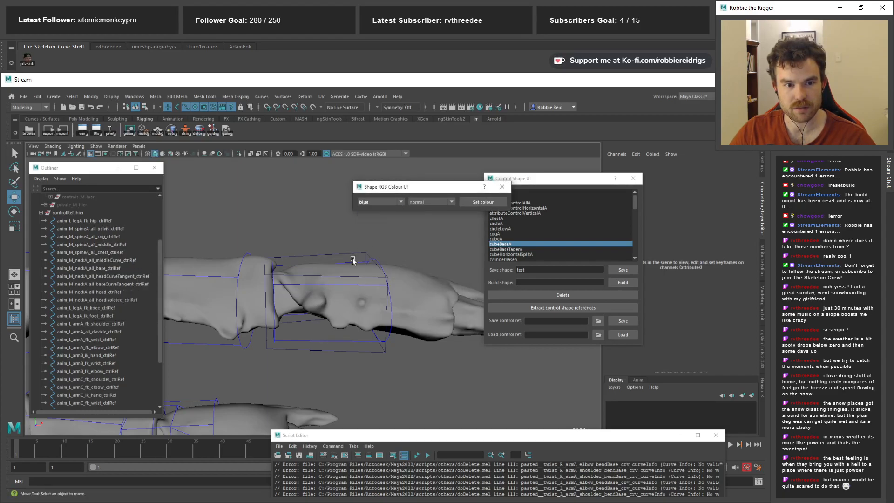
{"action": "left_click", "coordinate": [310, 260]}
{"action": "left_click", "coordinate": [483, 201]}
{"action": "left_click", "coordinate": [331, 246]}
{"action": "right_click_drag", "start_coordinate": [330, 244], "coordinate": [274, 240], "text": "alt"}
{"action": "left_click_drag", "start_coordinate": [317, 269], "coordinate": [318, 270]}
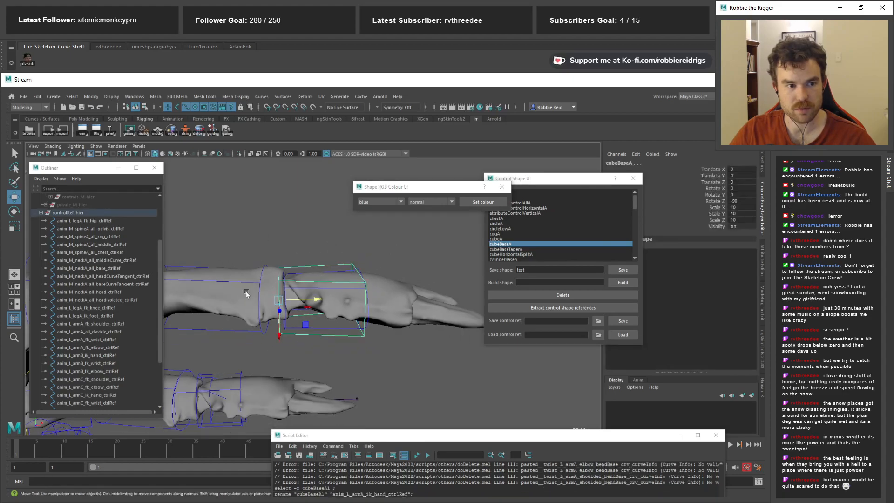
{"action": "left_click", "coordinate": [84, 378]}
{"action": "left_click", "coordinate": [93, 364]}
{"action": "left_click", "coordinate": [471, 203]}
Hide the cubeBaseAZero group holding the spare cube and save the scene
{"action": "left_click", "coordinate": [64, 371]}
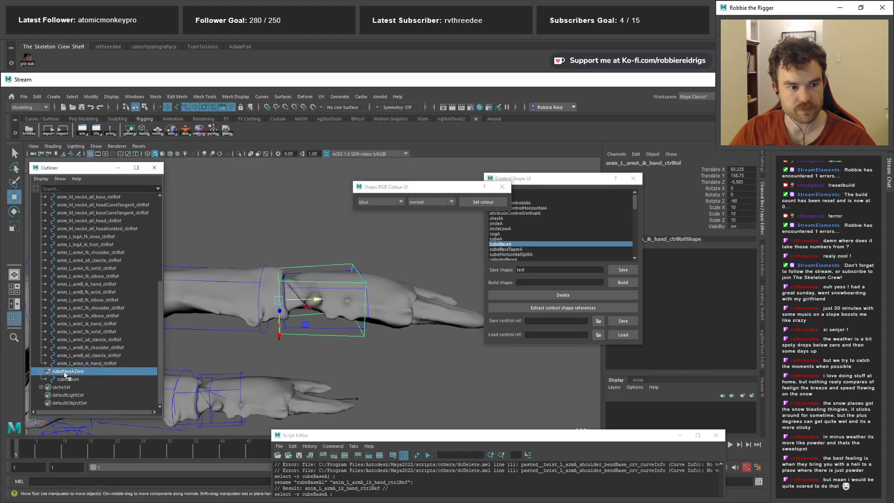
{"action": "key", "text": "ctrl+h"}
{"action": "left_click_drag", "start_coordinate": [377, 339], "coordinate": [372, 331], "text": "alt"}
{"action": "right_click_drag", "start_coordinate": [373, 331], "coordinate": [298, 332], "text": "alt"}
{"action": "middle_click_drag", "start_coordinate": [298, 332], "coordinate": [377, 321], "text": "alt"}
{"action": "mouse_move", "coordinate": [377, 321]}
{"action": "left_mouse_down", "text": "alt"}
{"action": "mouse_move", "coordinate": [365, 321]}
{"action": "mouse_move", "coordinate": [376, 323]}
{"action": "left_mouse_up", "text": "alt"}
{"action": "middle_click_drag", "start_coordinate": [368, 322], "coordinate": [390, 313], "text": "alt"}
{"action": "key", "text": "q"}
{"action": "left_click", "coordinate": [390, 311]}
{"action": "key", "text": "ctrl+s"}
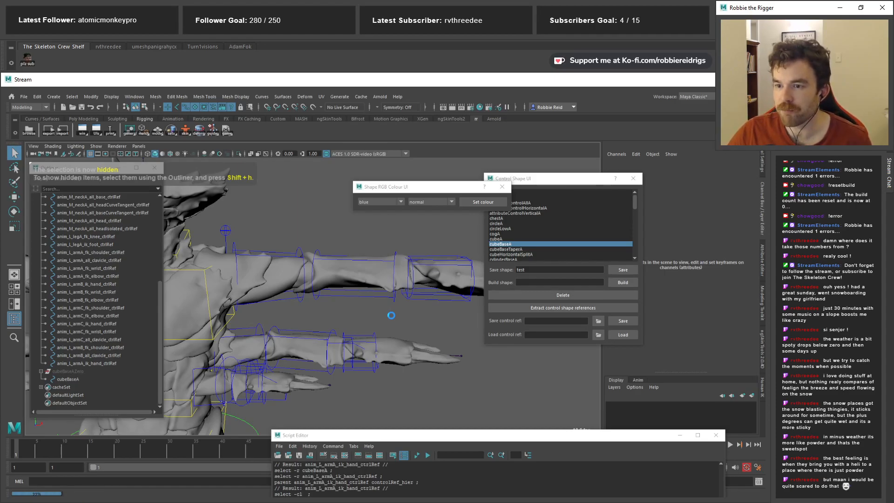
{"action": "key", "text": "w"}
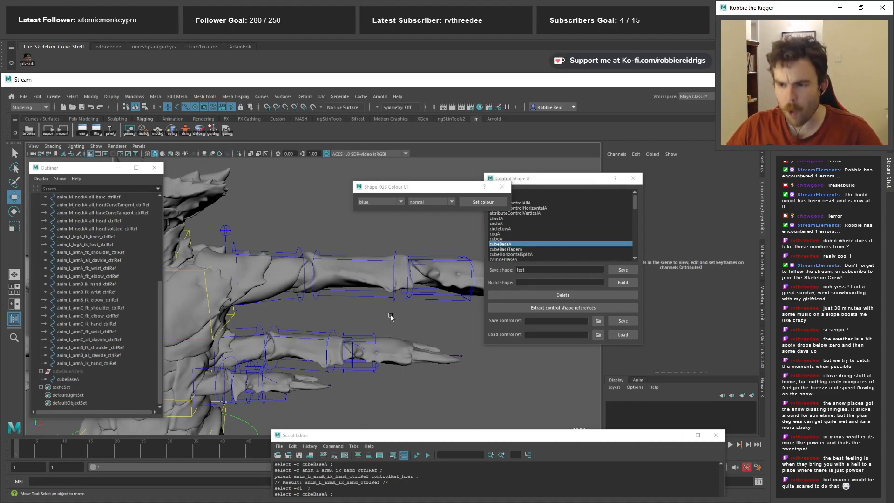
Scale the elbow-side end points of the left armB FK shoulder control by about 0.73 to fit the arm
{"action": "scroll", "coordinate": [385, 319], "scroll_direction": "up", "scroll_amount": 6}
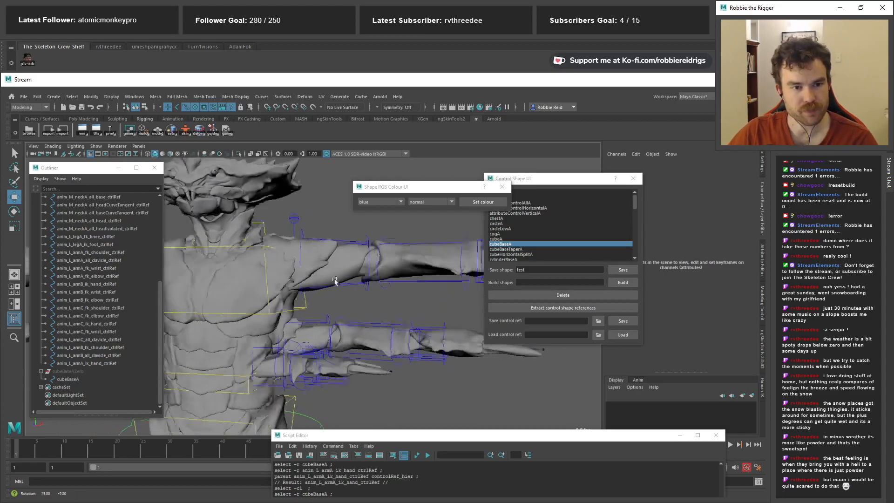
{"action": "left_click", "coordinate": [290, 275]}
{"action": "left_click_drag", "start_coordinate": [298, 276], "coordinate": [355, 268], "text": "alt"}
{"action": "right_click_drag", "start_coordinate": [355, 268], "coordinate": [334, 269]}
{"action": "mouse_move", "coordinate": [335, 269]}
{"action": "left_mouse_down", "text": "alt"}
{"action": "mouse_move", "coordinate": [302, 277]}
{"action": "mouse_move", "coordinate": [334, 270]}
{"action": "left_mouse_up", "text": "alt"}
{"action": "left_click_drag", "start_coordinate": [305, 269], "coordinate": [352, 379]}
{"action": "key", "text": "r"}
{"action": "left_click_drag", "start_coordinate": [332, 327], "coordinate": [347, 278]}
Scale the left armB FK elbow control's start points by about 0.87 and its wrist-side end points by about 0.74
{"action": "left_click", "coordinate": [342, 294]}
{"action": "right_click_drag", "start_coordinate": [346, 278], "coordinate": [323, 278]}
{"action": "left_click_drag", "start_coordinate": [300, 278], "coordinate": [349, 367]}
{"action": "left_click_drag", "start_coordinate": [329, 325], "coordinate": [388, 305], "text": "ctrl"}
{"action": "left_click_drag", "start_coordinate": [350, 289], "coordinate": [410, 389]}
{"action": "left_click_drag", "start_coordinate": [404, 373], "coordinate": [390, 349], "text": "alt"}
{"action": "left_click_drag", "start_coordinate": [388, 346], "coordinate": [347, 316], "text": "ctrl"}
{"action": "key", "text": "ctrl+s"}
Move the far-end points of the left armB FK wrist control about 4.16 units along the hand and rescale its ends to fit
{"action": "left_click", "coordinate": [358, 305]}
{"action": "right_click_drag", "start_coordinate": [350, 307], "coordinate": [328, 315]}
{"action": "left_click_drag", "start_coordinate": [346, 300], "coordinate": [400, 427]}
{"action": "left_click_drag", "start_coordinate": [382, 368], "coordinate": [365, 329], "text": "alt"}
{"action": "key", "text": "w"}
{"action": "middle_click_drag", "start_coordinate": [321, 328], "coordinate": [271, 341], "text": "alt"}
{"action": "left_click_drag", "start_coordinate": [308, 355], "coordinate": [333, 356]}
{"action": "mouse_move", "coordinate": [333, 356]}
{"action": "left_mouse_down", "text": "alt"}
{"action": "mouse_move", "coordinate": [331, 387]}
{"action": "mouse_move", "coordinate": [275, 384]}
{"action": "mouse_move", "coordinate": [335, 368]}
{"action": "mouse_move", "coordinate": [324, 358]}
{"action": "left_mouse_up", "text": "alt"}
{"action": "key", "text": "r"}
{"action": "left_click_drag", "start_coordinate": [325, 358], "coordinate": [323, 321], "text": "alt"}
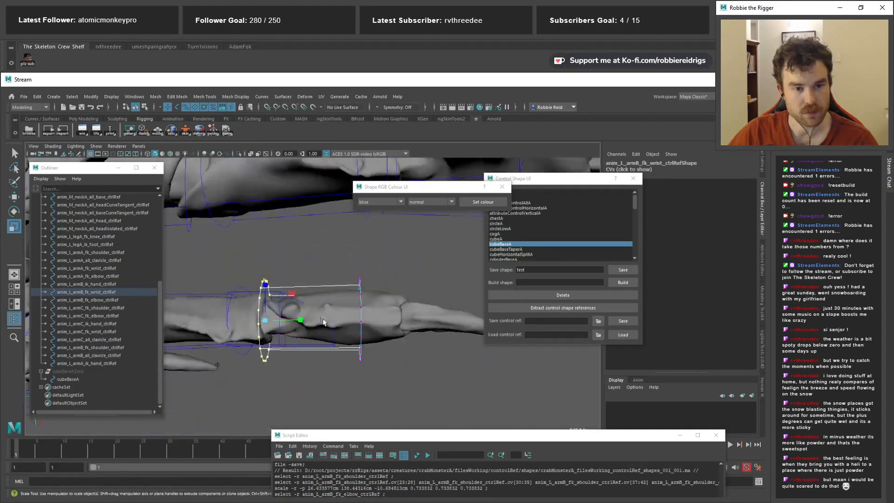
{"action": "key", "text": "w"}
{"action": "right_click_drag", "start_coordinate": [340, 252], "coordinate": [352, 248]}
{"action": "left_click", "coordinate": [350, 260]}
{"action": "scroll", "coordinate": [350, 261], "scroll_direction": "down", "scroll_amount": 5}
{"action": "left_click_drag", "start_coordinate": [350, 261], "coordinate": [326, 344], "text": "alt"}
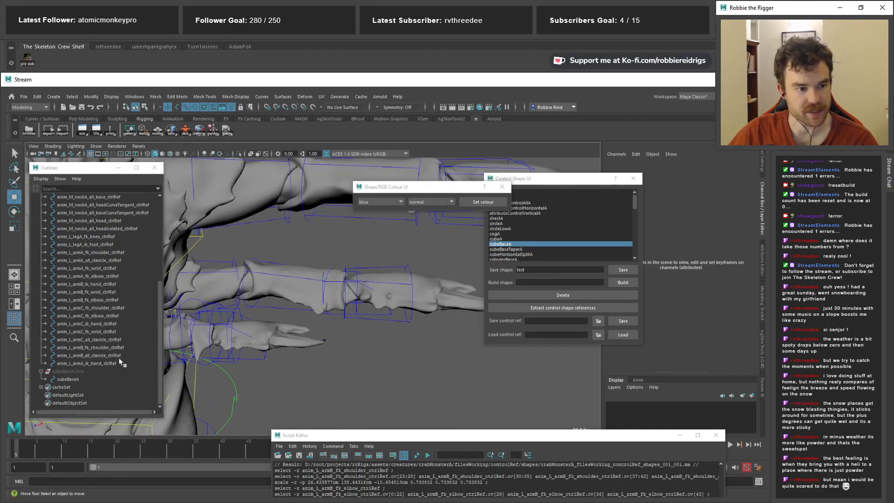
Duplicate the hidden cubeBaseAZero group as a spare and match the original group's position to the left armB IK hand control
{"action": "left_click", "coordinate": [80, 372]}
{"action": "key", "text": "ctrl+d"}
{"action": "scroll", "coordinate": [379, 320], "scroll_direction": "up", "scroll_amount": 1}
{"action": "middle_click_drag", "start_coordinate": [379, 320], "coordinate": [274, 325], "text": "alt"}
{"action": "left_click", "coordinate": [252, 272], "text": "shift"}
{"action": "left_click", "coordinate": [253, 273]}
{"action": "left_click_drag", "start_coordinate": [253, 273], "coordinate": [275, 277], "text": "alt"}
{"action": "left_click", "coordinate": [71, 373], "text": "ctrl"}
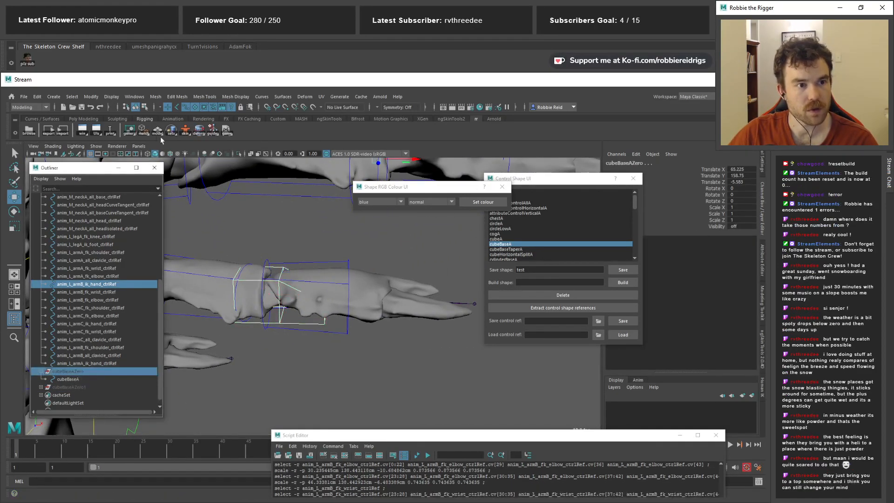
{"action": "left_click", "coordinate": [146, 131]}
{"action": "left_click", "coordinate": [164, 175]}
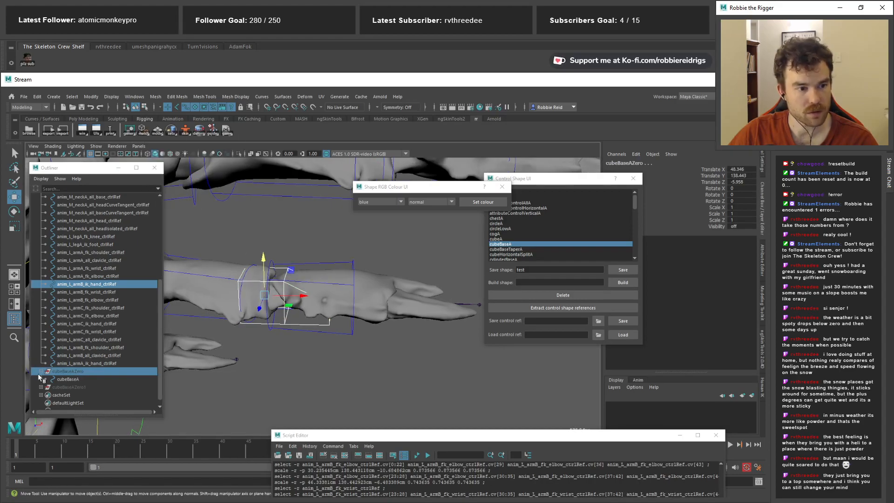
Show cubeBaseA at the armB wrist and scale it uniformly to 7.2
{"action": "left_click", "coordinate": [74, 379]}
{"action": "left_click_drag", "start_coordinate": [210, 300], "coordinate": [239, 312], "text": "alt"}
{"action": "key", "text": "r"}
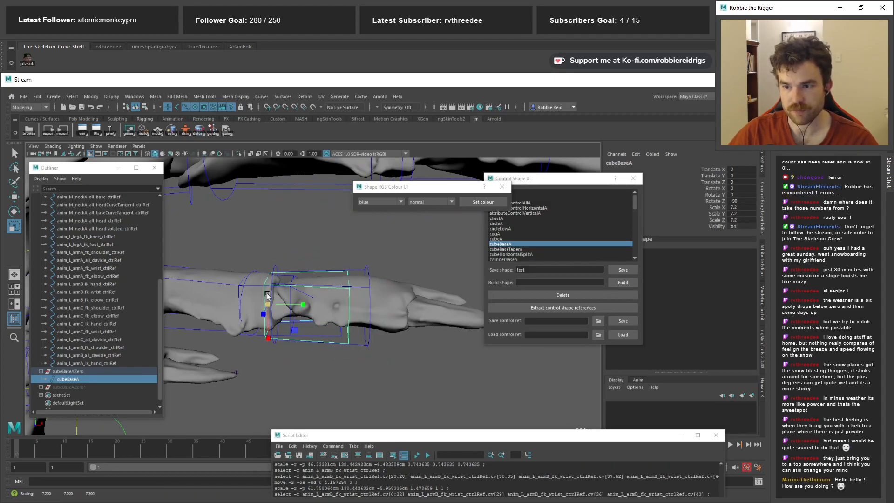
{"action": "middle_click_drag", "start_coordinate": [230, 305], "coordinate": [220, 296], "text": "alt"}
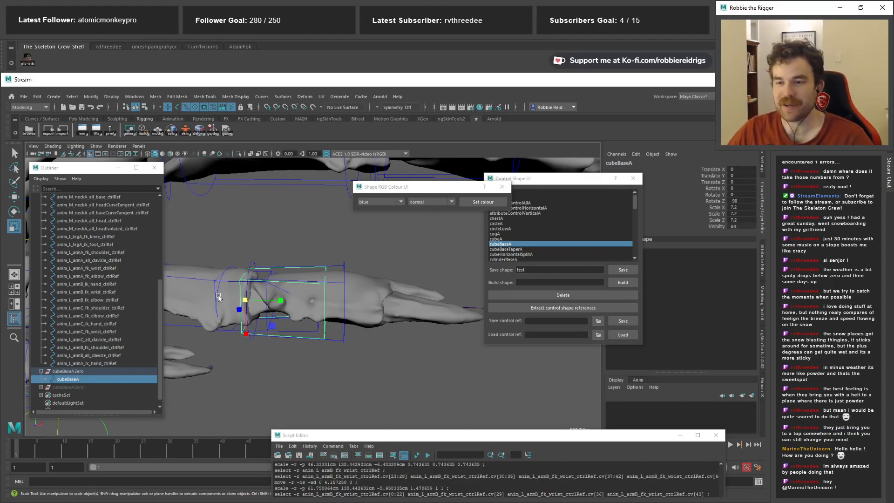
Move the far-end points of the left armB FK wrist control back by about 2.5 units towards the wrist
{"action": "left_click_drag", "start_coordinate": [280, 354], "coordinate": [353, 331], "text": "alt"}
{"action": "left_click_drag", "start_coordinate": [363, 249], "coordinate": [378, 262]}
{"action": "right_click", "coordinate": [378, 261]}
{"action": "right_click_drag", "start_coordinate": [380, 264], "coordinate": [337, 262]}
{"action": "left_click_drag", "start_coordinate": [343, 245], "coordinate": [396, 377]}
{"action": "left_click_drag", "start_coordinate": [396, 377], "coordinate": [367, 329], "text": "alt"}
{"action": "key", "text": "w"}
{"action": "left_click_drag", "start_coordinate": [313, 305], "coordinate": [293, 272], "text": "alt"}
{"action": "right_click_drag", "start_coordinate": [293, 271], "coordinate": [314, 261]}
{"action": "left_click", "coordinate": [317, 255]}
{"action": "left_click_drag", "start_coordinate": [316, 255], "coordinate": [317, 287], "text": "alt"}
Duplicate cubeBaseA within its zero group and rename the duplicate anim_L_armB_ik_hand_ctrlRef
{"action": "right_click_drag", "start_coordinate": [317, 287], "coordinate": [285, 254], "text": "alt"}
{"action": "left_click_drag", "start_coordinate": [284, 254], "coordinate": [281, 281], "text": "alt"}
{"action": "middle_click_drag", "start_coordinate": [281, 281], "coordinate": [289, 242], "text": "alt"}
{"action": "right_click_drag", "start_coordinate": [290, 242], "coordinate": [385, 384], "text": "alt"}
{"action": "left_click", "coordinate": [68, 379]}
{"action": "left_click_drag", "start_coordinate": [385, 383], "coordinate": [287, 356], "text": "alt"}
{"action": "left_click", "coordinate": [324, 340]}
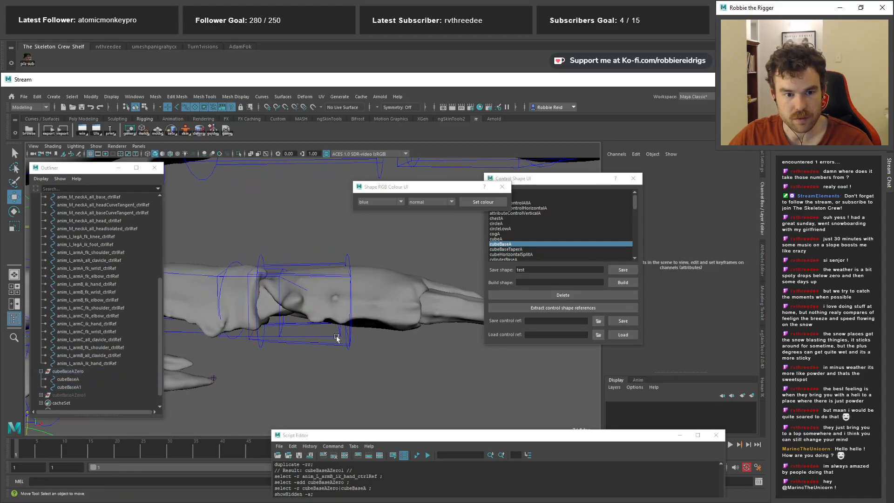
{"action": "left_click", "coordinate": [322, 337]}
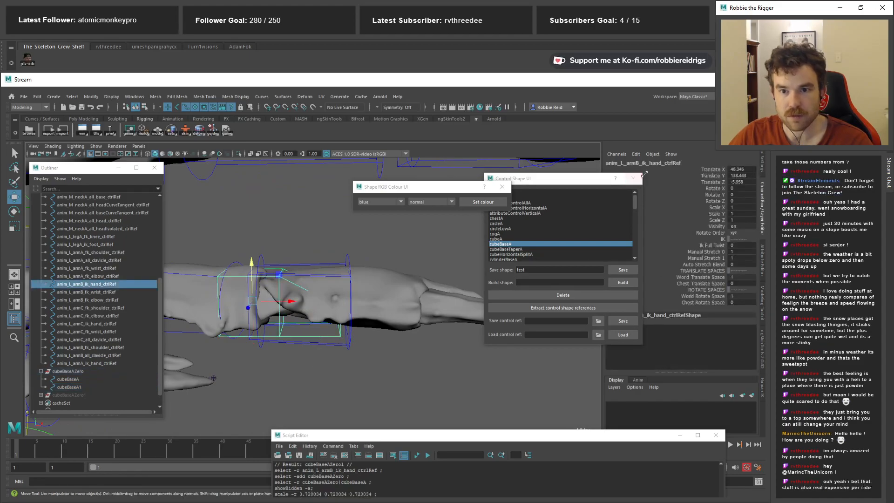
{"action": "double_click", "coordinate": [76, 387]}
{"action": "type", "text": "anim_L_armB_ik_hand_ctrlRef"}
{"action": "left_click", "coordinate": [81, 380]}
{"action": "middle_click_drag", "start_coordinate": [83, 386], "coordinate": [107, 360]}
{"action": "key", "text": "ctrl+z"}
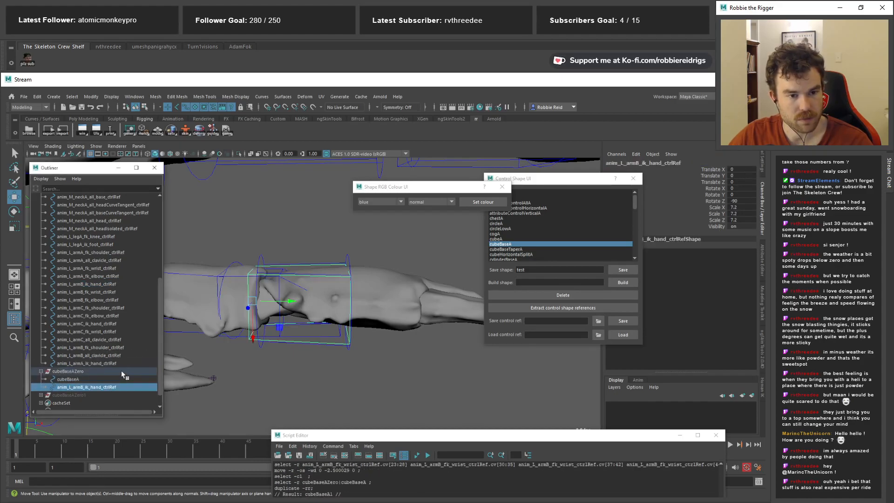
Delete the original left armB IK hand control and parent its replacement cube under controlRef_hier
{"action": "left_click", "coordinate": [324, 336]}
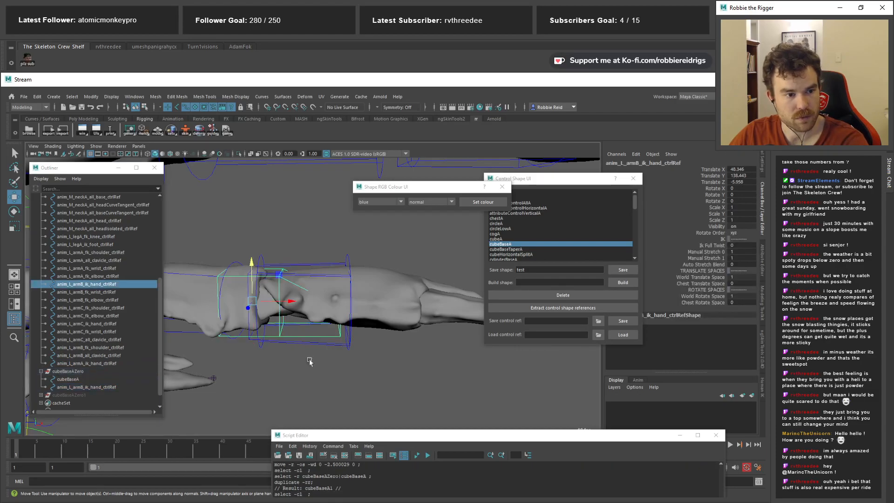
{"action": "key", "text": "Delete"}
{"action": "left_click", "coordinate": [106, 381]}
{"action": "middle_click_drag", "start_coordinate": [106, 379], "coordinate": [105, 352]}
Hide the cubeBaseAZero group while working on the lowest left arm
{"action": "scroll", "coordinate": [272, 375], "scroll_direction": "down", "scroll_amount": 3}
{"action": "middle_click_drag", "start_coordinate": [272, 375], "coordinate": [347, 339], "text": "alt"}
{"action": "scroll", "coordinate": [314, 365], "scroll_direction": "down", "scroll_amount": 3}
{"action": "left_click", "coordinate": [290, 359]}
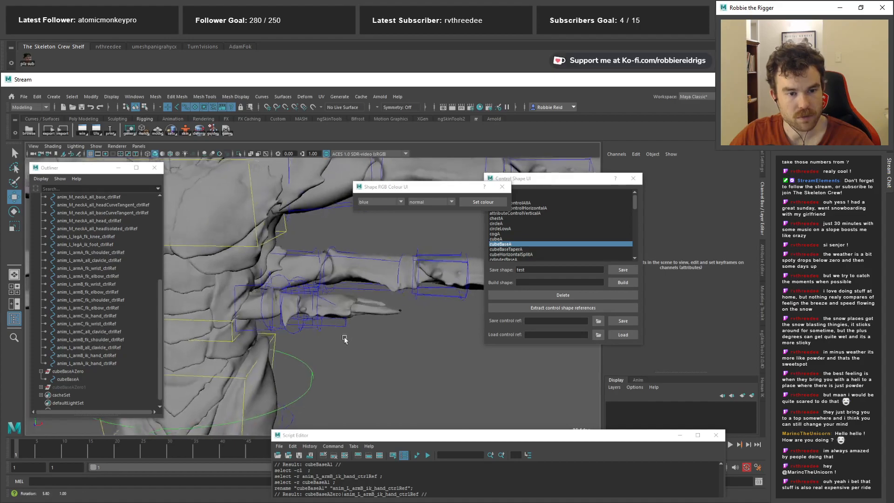
{"action": "scroll", "coordinate": [363, 359], "scroll_direction": "up", "scroll_amount": 2}
{"action": "scroll", "coordinate": [372, 366], "scroll_direction": "up", "scroll_amount": 3}
{"action": "left_click", "coordinate": [68, 371]}
{"action": "key", "text": "ctrl+h"}
Scale the left armC FK shoulder control by about 0.68 overall, then stretch it lengthwise by about 1.51
{"action": "left_click_drag", "start_coordinate": [279, 349], "coordinate": [258, 339], "text": "alt"}
{"action": "left_click", "coordinate": [305, 325]}
{"action": "key", "text": "r"}
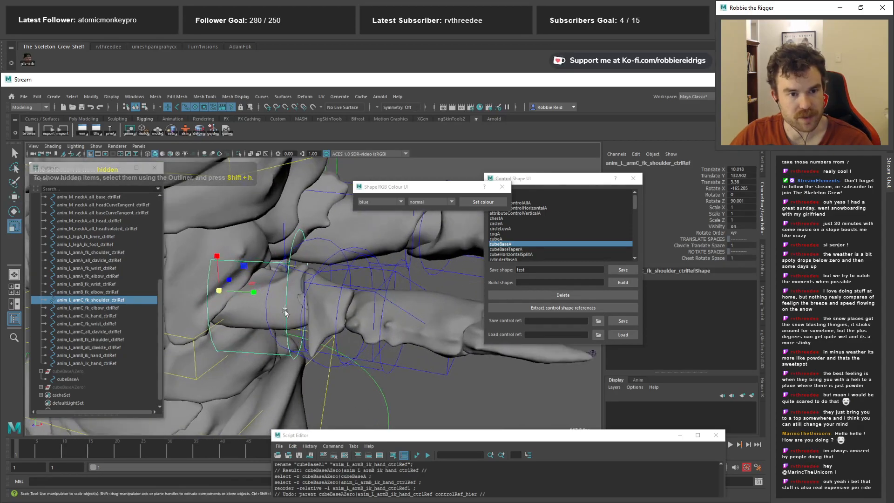
{"action": "left_click_drag", "start_coordinate": [220, 290], "coordinate": [242, 281]}
{"action": "mouse_move", "coordinate": [317, 281]}
{"action": "left_mouse_down", "text": "alt"}
{"action": "mouse_move", "coordinate": [287, 282]}
{"action": "mouse_move", "coordinate": [305, 303]}
{"action": "mouse_move", "coordinate": [298, 286]}
{"action": "mouse_move", "coordinate": [325, 295]}
{"action": "left_mouse_up", "text": "alt"}
Scale the left armC FK elbow control to 0.62 in X and Z and 1.133 in Y
{"action": "left_click", "coordinate": [326, 337]}
{"action": "left_click_drag", "start_coordinate": [325, 337], "coordinate": [311, 347], "text": "alt"}
{"action": "left_click", "coordinate": [305, 345]}
{"action": "left_click_drag", "start_coordinate": [303, 290], "coordinate": [342, 264]}
{"action": "middle_click_drag", "start_coordinate": [320, 280], "coordinate": [305, 272], "text": "alt"}
{"action": "left_click_drag", "start_coordinate": [304, 273], "coordinate": [296, 300], "text": "alt"}
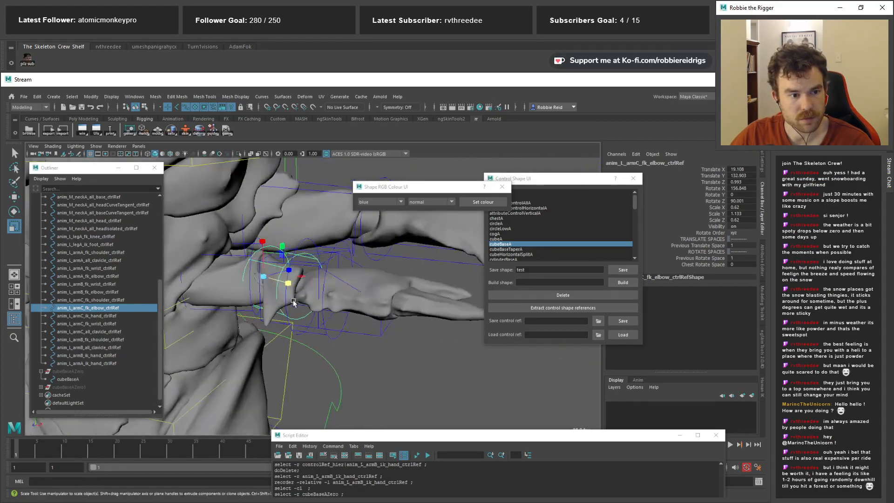
Show the cubeBaseAZero group and match its position to the left armC IK hand control
{"action": "left_click", "coordinate": [72, 372]}
{"action": "key", "text": "shift+h"}
{"action": "left_click_drag", "start_coordinate": [364, 331], "coordinate": [385, 332], "text": "alt"}
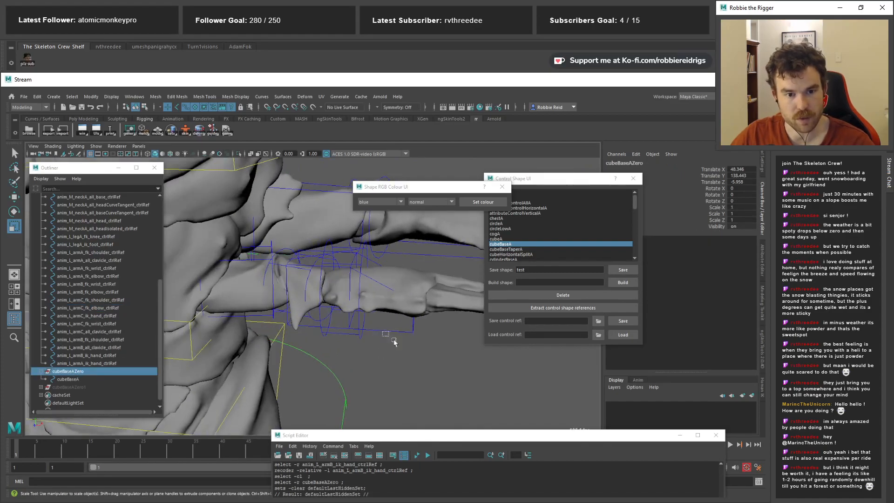
{"action": "left_click", "coordinate": [356, 352]}
{"action": "left_click", "coordinate": [367, 332]}
{"action": "left_click", "coordinate": [87, 377], "text": "ctrl"}
{"action": "key", "text": "ctrl+z"}
{"action": "left_click", "coordinate": [84, 372], "text": "ctrl"}
{"action": "left_click", "coordinate": [146, 131]}
{"action": "left_click", "coordinate": [163, 135]}
{"action": "middle_click_drag", "start_coordinate": [361, 299], "coordinate": [318, 307], "text": "alt"}
{"action": "left_click_drag", "start_coordinate": [318, 307], "coordinate": [327, 315], "text": "alt"}
Scale cubeBaseA uniformly to 5.27 around the left armC hand
{"action": "left_click", "coordinate": [377, 353]}
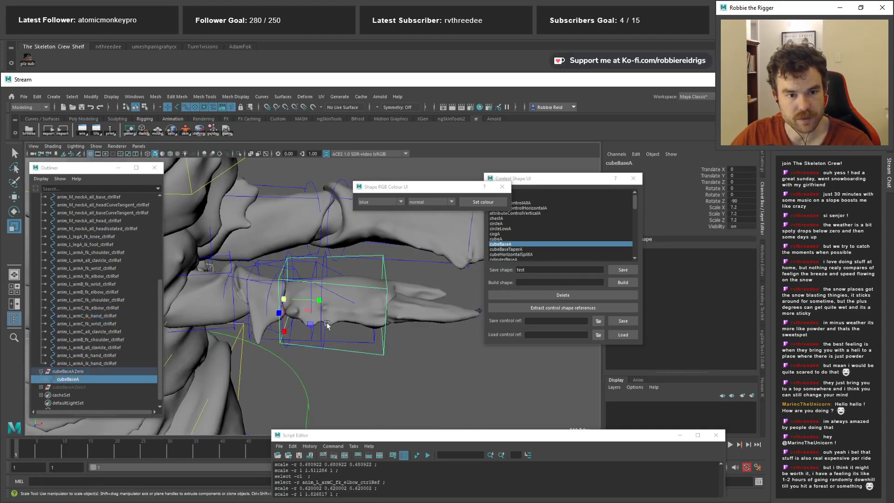
{"action": "left_click_drag", "start_coordinate": [279, 299], "coordinate": [333, 333]}
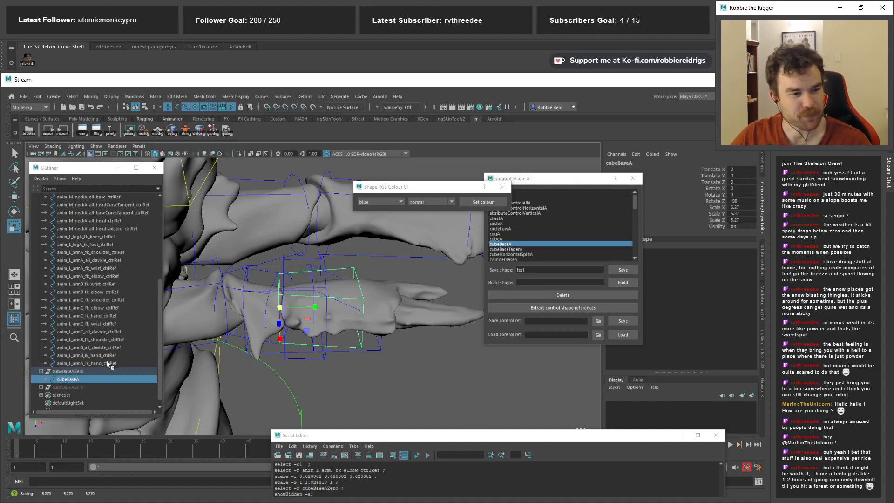
{"action": "left_click_drag", "start_coordinate": [215, 335], "coordinate": [315, 340], "text": "alt"}
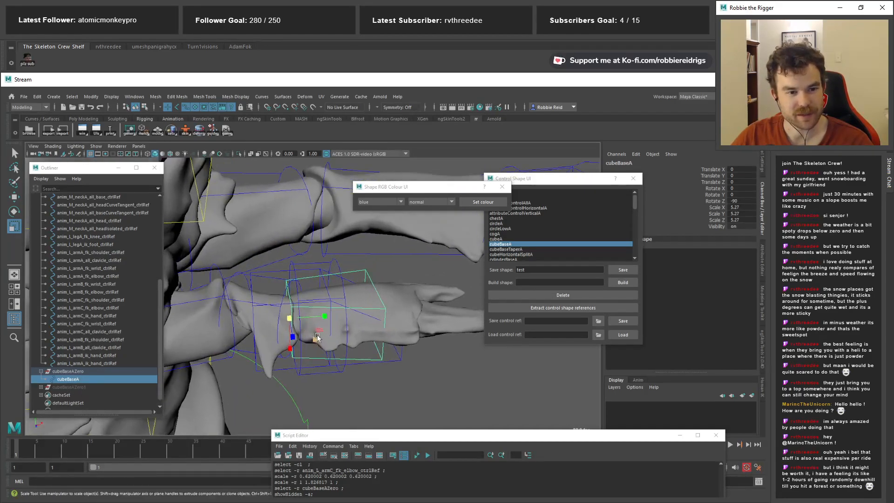
{"action": "middle_click_drag", "start_coordinate": [315, 339], "coordinate": [308, 334], "text": "alt"}
{"action": "left_click_drag", "start_coordinate": [308, 334], "coordinate": [314, 333], "text": "alt"}
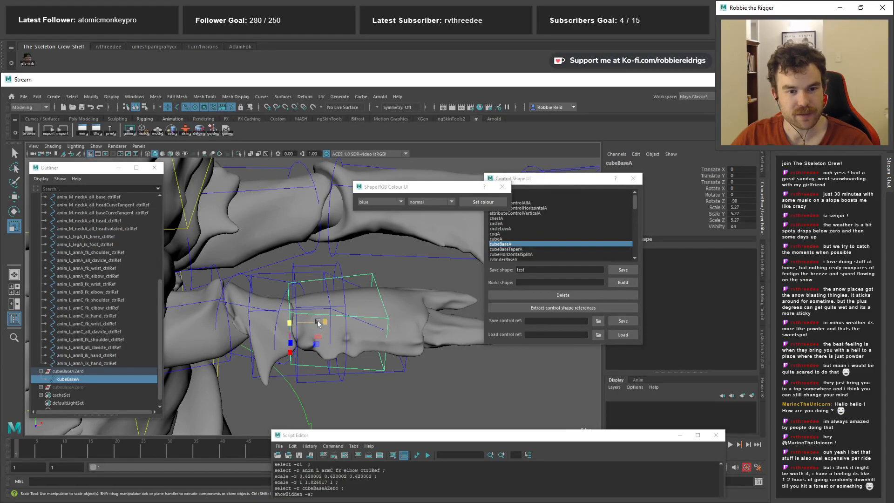
Replace the original left armC IK hand control with cubeBaseA, renamed anim_L_armC_ik_hand_ctrlRef and parented under controlRef_hier
{"action": "left_click", "coordinate": [351, 284]}
{"action": "left_click", "coordinate": [680, 162]}
{"action": "key", "text": "ctrl+c"}
{"action": "left_click", "coordinate": [396, 358]}
{"action": "key", "text": "ctrl+z"}
{"action": "key", "text": "Delete"}
{"action": "double_click", "coordinate": [70, 371]}
{"action": "key", "text": "ctrl+v"}
{"action": "left_click", "coordinate": [70, 364]}
{"action": "left_click", "coordinate": [77, 372]}
{"action": "middle_click_drag", "start_coordinate": [77, 371], "coordinate": [99, 352]}
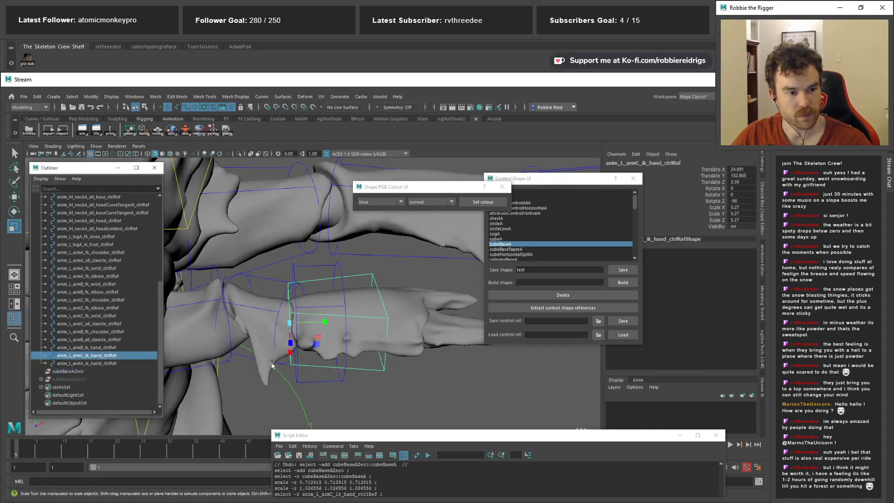
Scale the left armC FK wrist control by about 0.65 overall, then stretch it lengthwise by about 2.68
{"action": "left_click_drag", "start_coordinate": [240, 364], "coordinate": [363, 365], "text": "alt"}
{"action": "left_click", "coordinate": [336, 385]}
{"action": "left_click_drag", "start_coordinate": [278, 318], "coordinate": [235, 300]}
{"action": "left_click_drag", "start_coordinate": [312, 320], "coordinate": [372, 321]}
{"action": "middle_click_drag", "start_coordinate": [356, 305], "coordinate": [347, 304], "text": "alt"}
Widen the far-end points of the left armC FK wrist control by about 1.69 along one axis
{"action": "right_click_drag", "start_coordinate": [385, 270], "coordinate": [341, 269]}
{"action": "left_click_drag", "start_coordinate": [338, 255], "coordinate": [405, 377]}
{"action": "left_click_drag", "start_coordinate": [369, 342], "coordinate": [312, 349], "text": "alt"}
{"action": "middle_click_drag", "start_coordinate": [313, 352], "coordinate": [369, 356], "text": "alt"}
{"action": "left_click_drag", "start_coordinate": [302, 335], "coordinate": [410, 326]}
{"action": "right_click_drag", "start_coordinate": [410, 326], "coordinate": [468, 370]}
{"action": "left_click", "coordinate": [469, 370]}
Reshape the elbow-side end points of the left armC FK shoulder control to fit the upper arm
{"action": "left_click_drag", "start_coordinate": [468, 369], "coordinate": [295, 304], "text": "alt"}
{"action": "left_click", "coordinate": [285, 338]}
{"action": "right_click_drag", "start_coordinate": [341, 195], "coordinate": [293, 194]}
{"action": "left_click_drag", "start_coordinate": [250, 242], "coordinate": [368, 374]}
{"action": "left_click_drag", "start_coordinate": [349, 344], "coordinate": [333, 321], "text": "alt"}
{"action": "left_click_drag", "start_coordinate": [285, 233], "coordinate": [371, 378]}
{"action": "left_click_drag", "start_coordinate": [319, 271], "coordinate": [320, 263]}
{"action": "left_click_drag", "start_coordinate": [332, 326], "coordinate": [314, 321], "text": "alt"}
{"action": "left_click_drag", "start_coordinate": [311, 269], "coordinate": [311, 275]}
{"action": "left_click_drag", "start_coordinate": [311, 306], "coordinate": [247, 289]}
{"action": "right_click_drag", "start_coordinate": [326, 307], "coordinate": [261, 298], "text": "alt"}
{"action": "left_click_drag", "start_coordinate": [260, 298], "coordinate": [303, 335], "text": "alt"}
{"action": "right_click_drag", "start_coordinate": [303, 335], "coordinate": [365, 380], "text": "alt"}
{"action": "left_click_drag", "start_coordinate": [365, 379], "coordinate": [416, 439], "text": "alt"}
{"action": "right_click_drag", "start_coordinate": [261, 289], "coordinate": [307, 321], "text": "alt"}
{"action": "left_click", "coordinate": [293, 298]}
{"action": "mouse_move", "coordinate": [292, 298]}
{"action": "left_mouse_down", "text": "alt"}
{"action": "mouse_move", "coordinate": [293, 312]}
{"action": "mouse_move", "coordinate": [284, 298]}
{"action": "mouse_move", "coordinate": [279, 311]}
{"action": "mouse_move", "coordinate": [272, 300]}
{"action": "mouse_move", "coordinate": [259, 303]}
{"action": "mouse_move", "coordinate": [309, 295]}
{"action": "left_mouse_up", "text": "alt"}
{"action": "left_click", "coordinate": [417, 366]}
Save the scene and narrow the Outliner window to expose more of the character
{"action": "left_click_drag", "start_coordinate": [417, 366], "coordinate": [340, 321], "text": "alt"}
{"action": "scroll", "coordinate": [317, 322], "scroll_direction": "down", "scroll_amount": 8}
{"action": "middle_click_drag", "start_coordinate": [358, 320], "coordinate": [331, 356], "text": "alt"}
{"action": "left_click_drag", "start_coordinate": [358, 342], "coordinate": [401, 355], "text": "alt"}
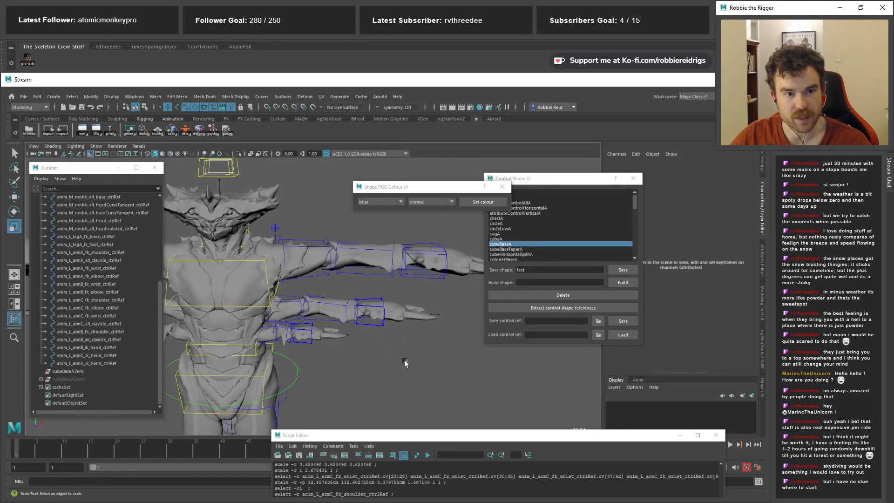
{"action": "middle_click_drag", "start_coordinate": [414, 366], "coordinate": [428, 374], "text": "alt"}
{"action": "key", "text": "ctrl+s"}
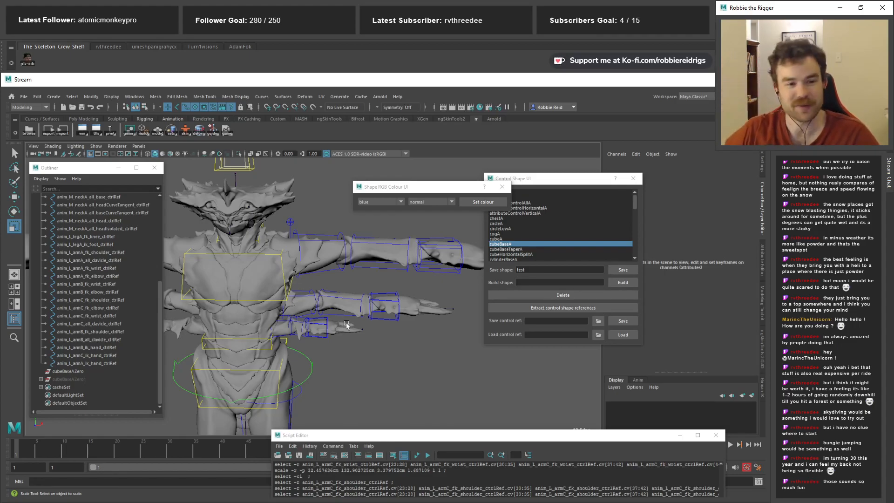
{"action": "left_click_drag", "start_coordinate": [163, 333], "coordinate": [134, 332]}
{"action": "mouse_move", "coordinate": [356, 356]}
{"action": "left_mouse_down", "text": "alt"}
{"action": "mouse_move", "coordinate": [400, 344]}
{"action": "mouse_move", "coordinate": [367, 345]}
{"action": "left_mouse_up", "text": "alt"}
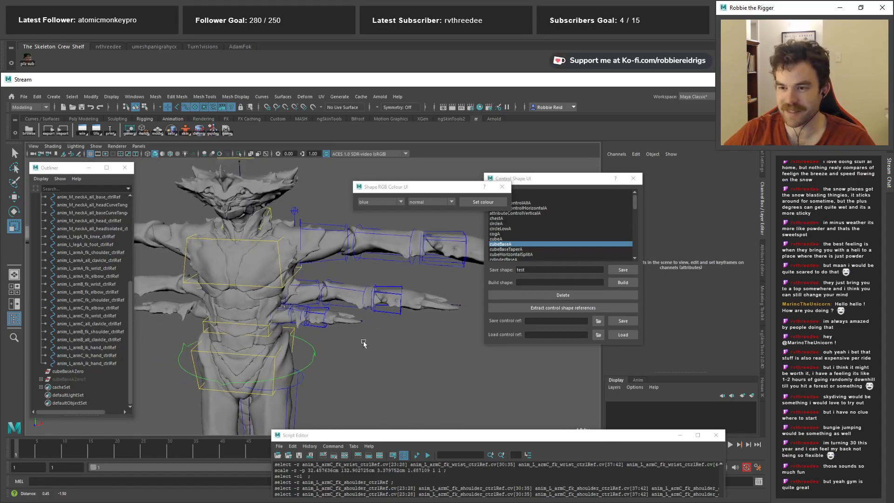
Examine the control reference shapes around the arms, torso and legs in wireframe and shaded display
{"action": "right_click_drag", "start_coordinate": [366, 345], "coordinate": [369, 364], "text": "alt"}
{"action": "left_click_drag", "start_coordinate": [369, 363], "coordinate": [367, 364], "text": "alt"}
{"action": "left_click_drag", "start_coordinate": [308, 339], "coordinate": [311, 298], "text": "alt"}
{"action": "right_click_drag", "start_coordinate": [311, 299], "coordinate": [358, 283], "text": "alt"}
{"action": "key", "text": "4"}
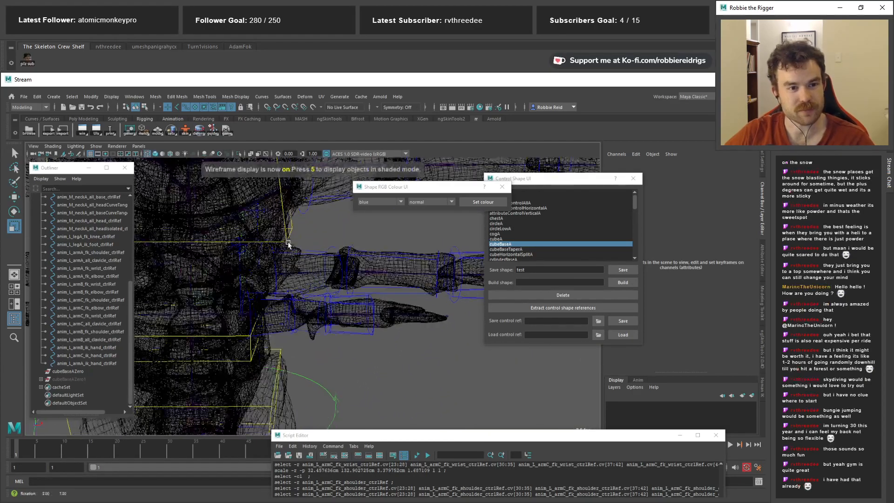
{"action": "scroll", "coordinate": [259, 202], "scroll_direction": "up", "scroll_amount": 3}
{"action": "left_click_drag", "start_coordinate": [265, 185], "coordinate": [299, 302], "text": "alt"}
{"action": "left_click", "coordinate": [282, 216]}
{"action": "left_click", "coordinate": [281, 335]}
{"action": "mouse_move", "coordinate": [356, 236]}
{"action": "left_mouse_down", "text": "alt"}
{"action": "mouse_move", "coordinate": [389, 240]}
{"action": "mouse_move", "coordinate": [337, 242]}
{"action": "mouse_move", "coordinate": [407, 275]}
{"action": "mouse_move", "coordinate": [351, 285]}
{"action": "mouse_move", "coordinate": [387, 343]}
{"action": "left_mouse_up", "text": "alt"}
{"action": "left_click", "coordinate": [348, 285]}
{"action": "key", "text": "5"}
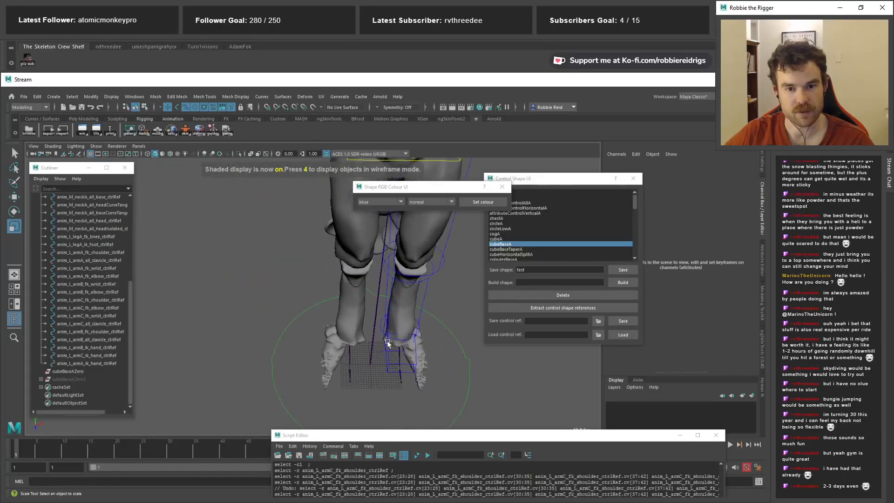
Move the Shape RGB Colour UI aside and build a pinSphereA shape from the control shape library
{"action": "middle_click_drag", "start_coordinate": [387, 343], "coordinate": [358, 336], "text": "alt"}
{"action": "left_click_drag", "start_coordinate": [447, 189], "coordinate": [393, 175]}
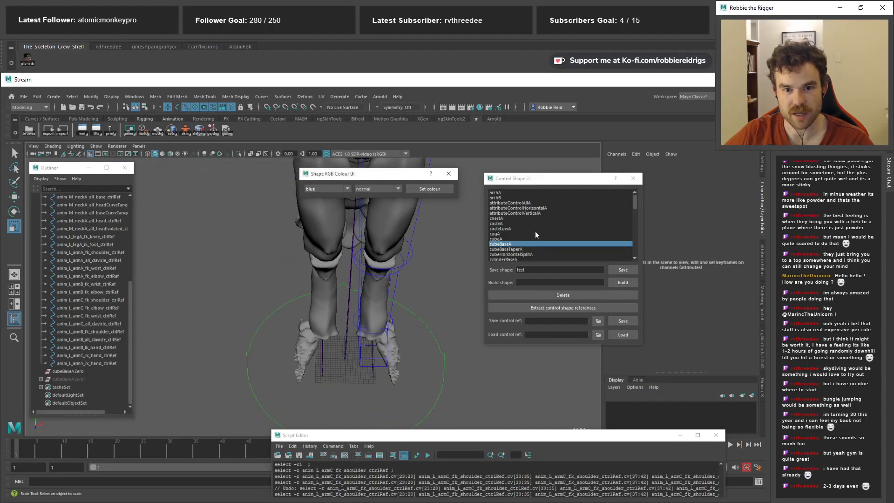
{"action": "scroll", "coordinate": [535, 231], "scroll_direction": "down", "scroll_amount": 10}
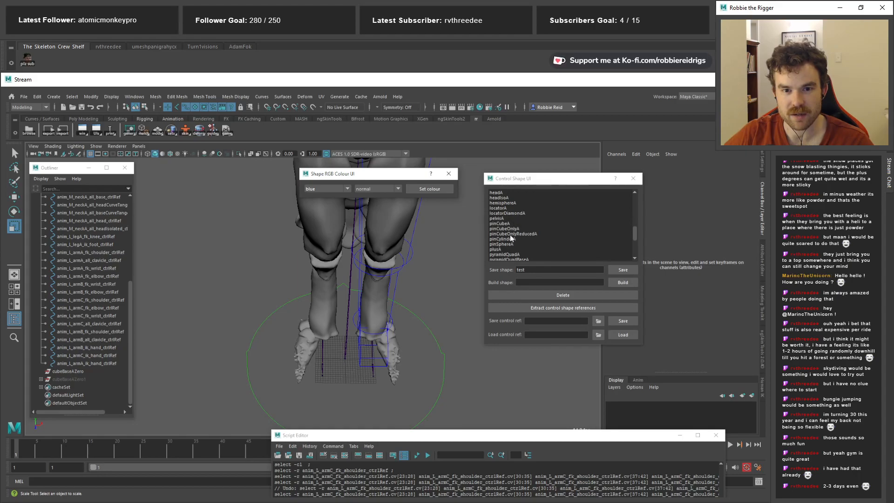
{"action": "left_click", "coordinate": [504, 243]}
{"action": "left_click", "coordinate": [624, 283]}
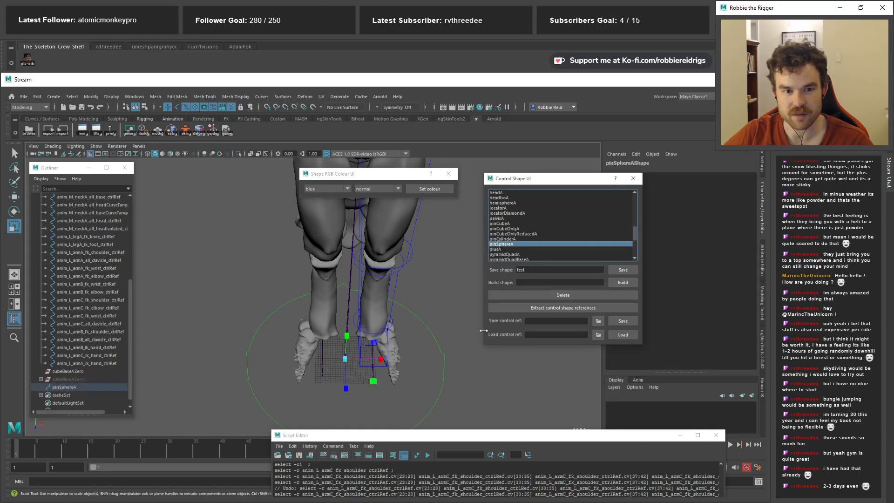
{"action": "key", "text": "f"}
{"action": "right_click_drag", "start_coordinate": [321, 311], "coordinate": [283, 278], "text": "alt"}
{"action": "left_click_drag", "start_coordinate": [283, 278], "coordinate": [379, 292], "text": "alt"}
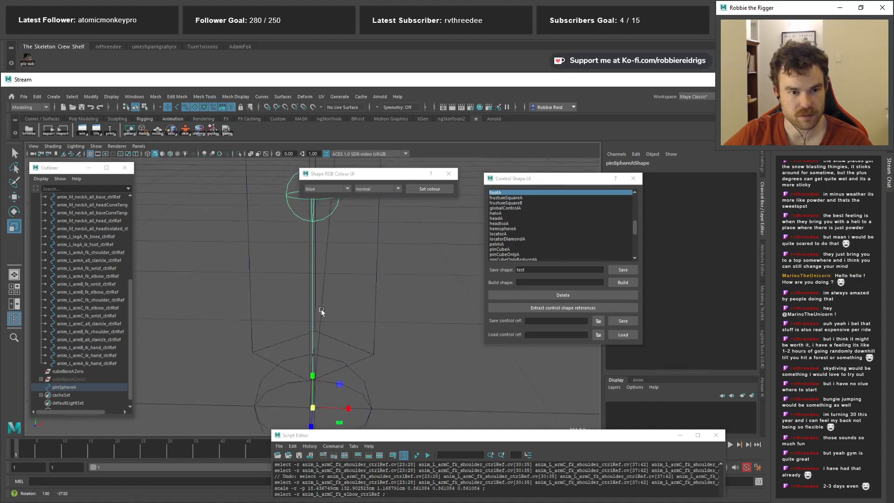
Clear the selection of the new pin sphere and save the scene
{"action": "key", "text": "w"}
{"action": "left_click", "coordinate": [336, 292]}
{"action": "left_click", "coordinate": [309, 262]}
{"action": "left_click", "coordinate": [380, 293]}
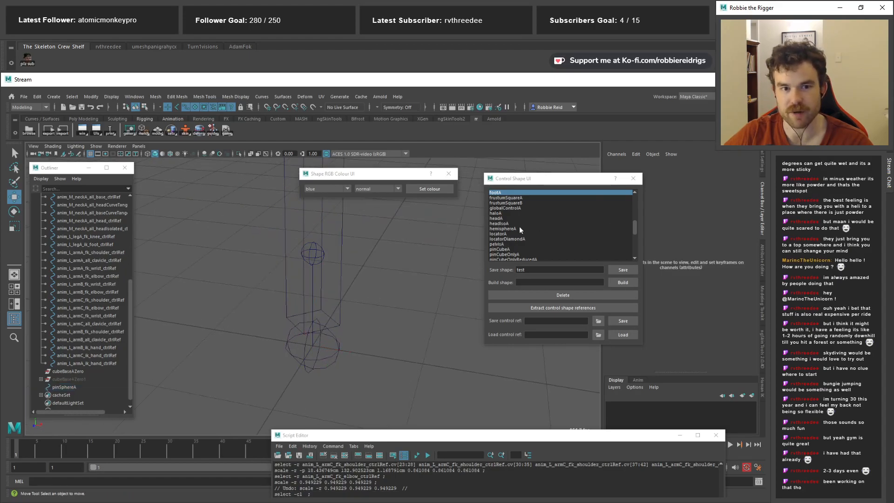
{"action": "key", "text": "ctrl+s"}
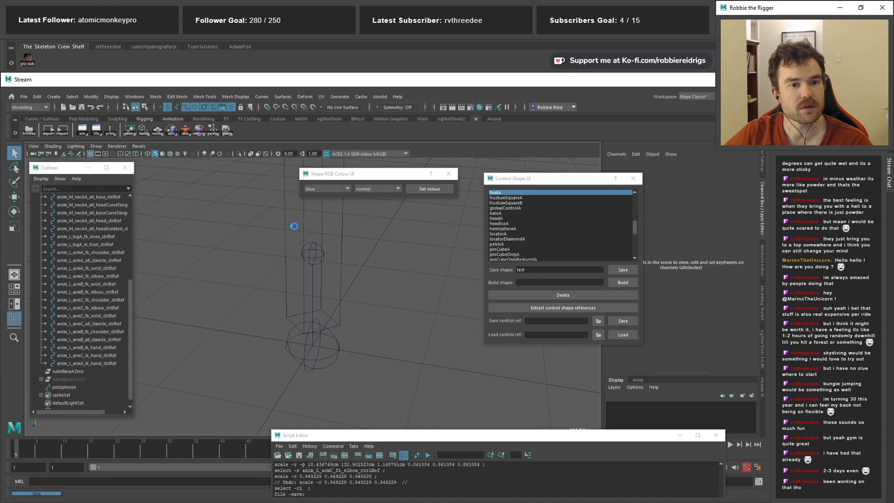
Hide the animRig_M_crabMonsterA_hier and controlRef_hier groups to isolate the pin sphere
{"action": "key", "text": "w"}
{"action": "middle_click_drag", "start_coordinate": [317, 298], "coordinate": [282, 343], "text": "alt"}
{"action": "right_click_drag", "start_coordinate": [282, 344], "coordinate": [299, 296], "text": "alt"}
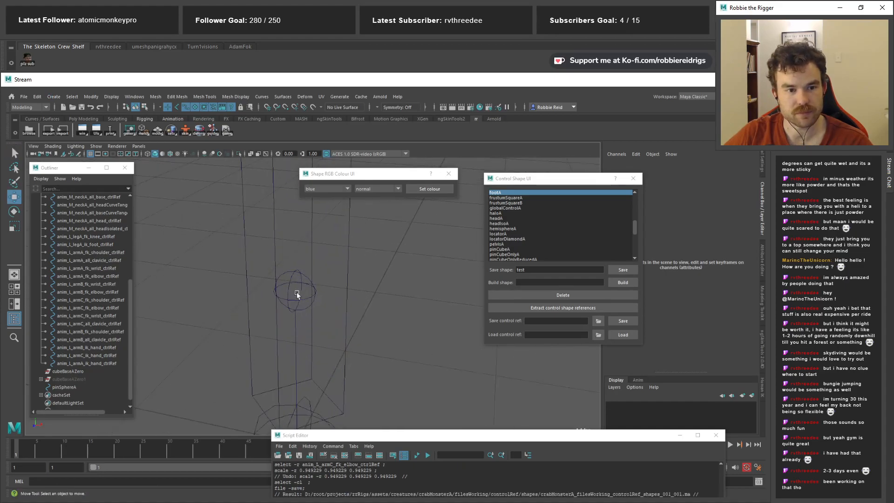
{"action": "scroll", "coordinate": [104, 282], "scroll_direction": "up", "scroll_amount": 6}
{"action": "left_click", "coordinate": [54, 237]}
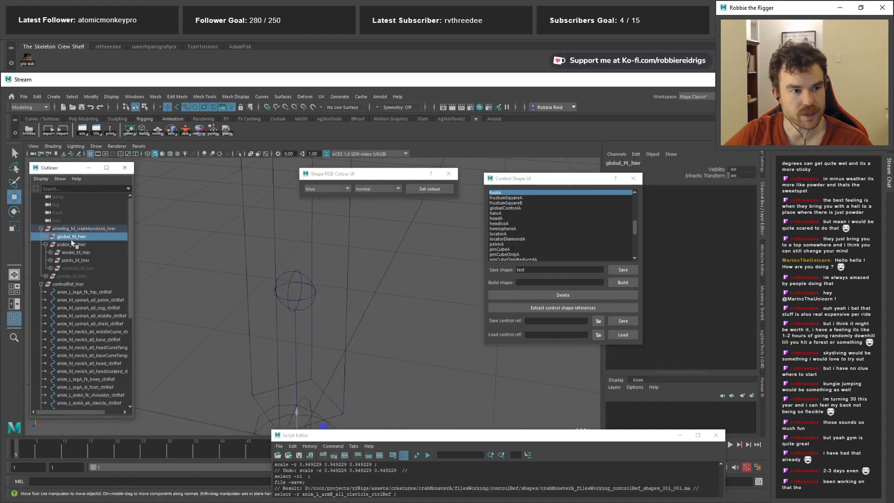
{"action": "left_click", "coordinate": [41, 228]}
{"action": "left_click", "coordinate": [69, 229]}
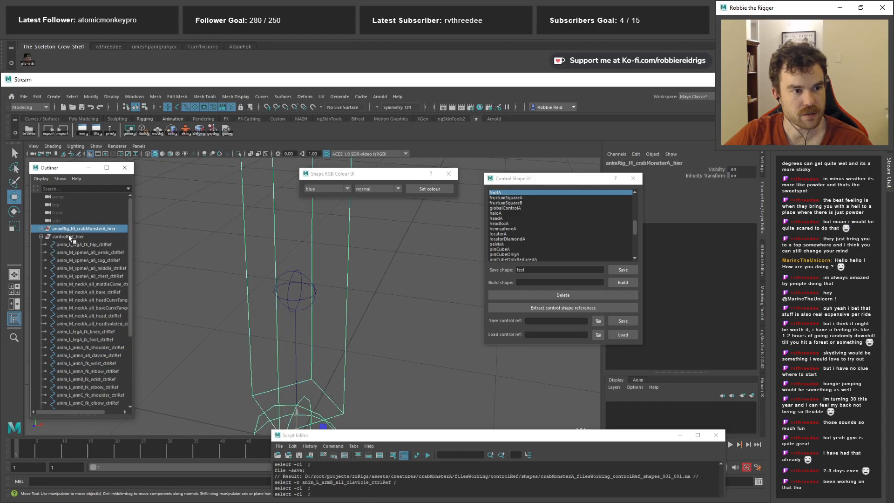
{"action": "key", "text": "ctrl+h"}
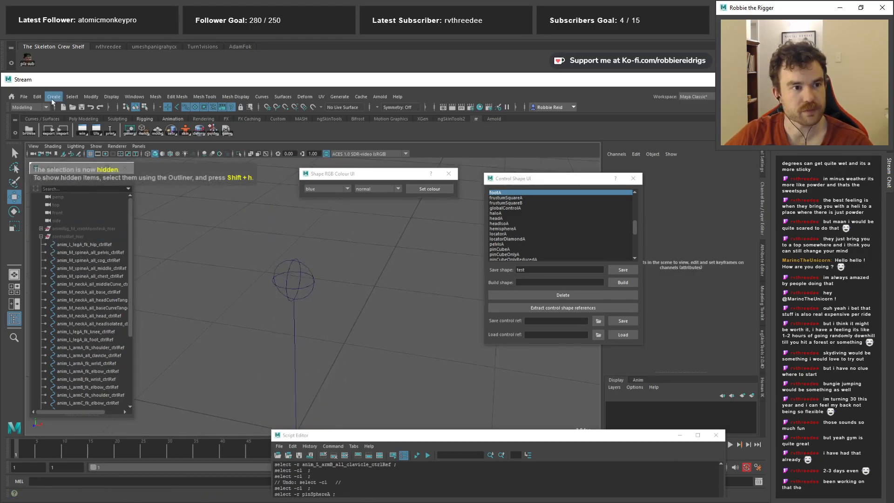
Create a polygon cylinder and move it about 1.42 units along X, beside the pin sphere
{"action": "left_click", "coordinate": [54, 96]}
{"action": "mouse_move", "coordinate": [65, 122]}
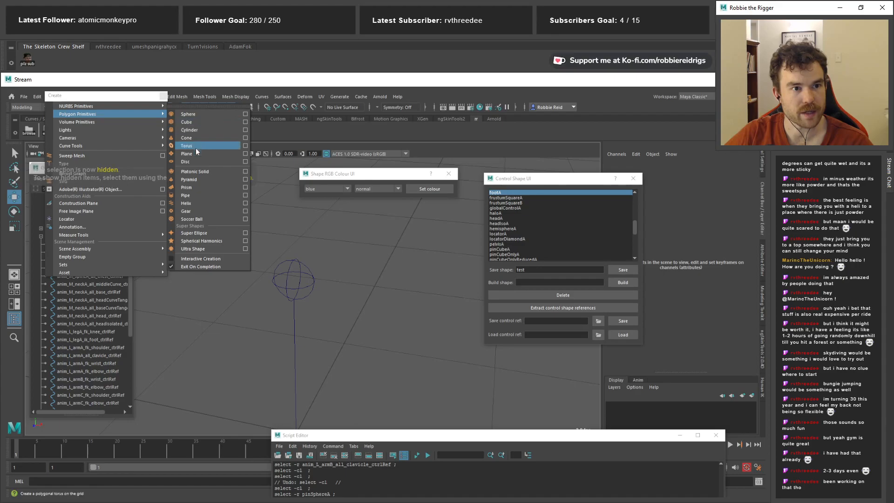
{"action": "left_click", "coordinate": [193, 131]}
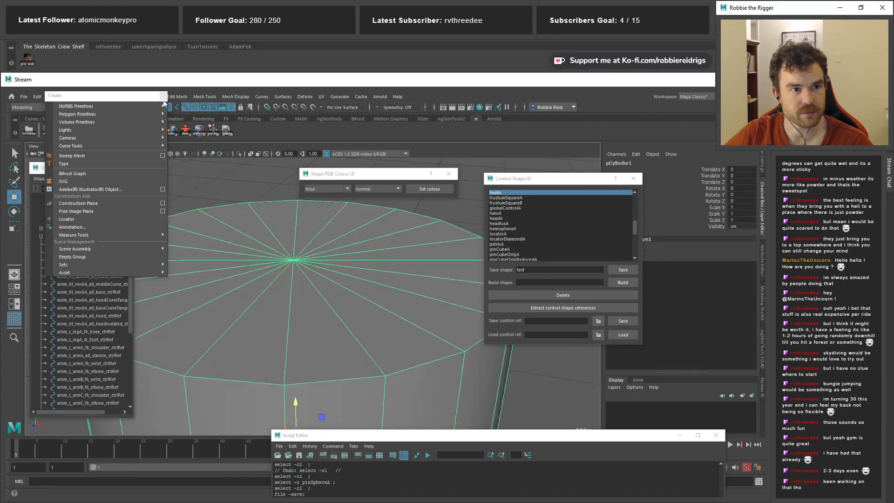
{"action": "left_click_drag", "start_coordinate": [283, 270], "coordinate": [311, 299], "text": "alt"}
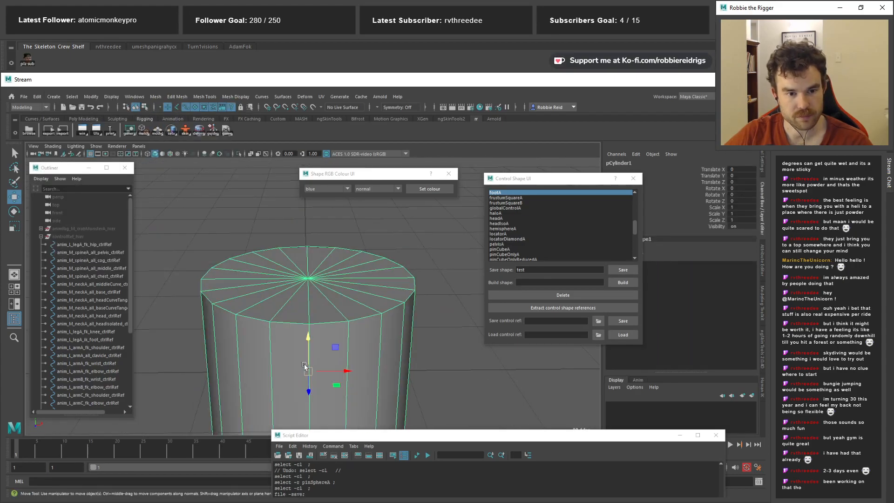
{"action": "left_click_drag", "start_coordinate": [306, 366], "coordinate": [449, 367]}
Check the control points around the pin sphere's ball and set the cylinder's axis subdivisions to 16
{"action": "scroll", "coordinate": [353, 302], "scroll_direction": "up", "scroll_amount": 4}
{"action": "left_click", "coordinate": [322, 279]}
{"action": "scroll", "coordinate": [344, 280], "scroll_direction": "up", "scroll_amount": 3}
{"action": "right_click_drag", "start_coordinate": [347, 278], "coordinate": [309, 276]}
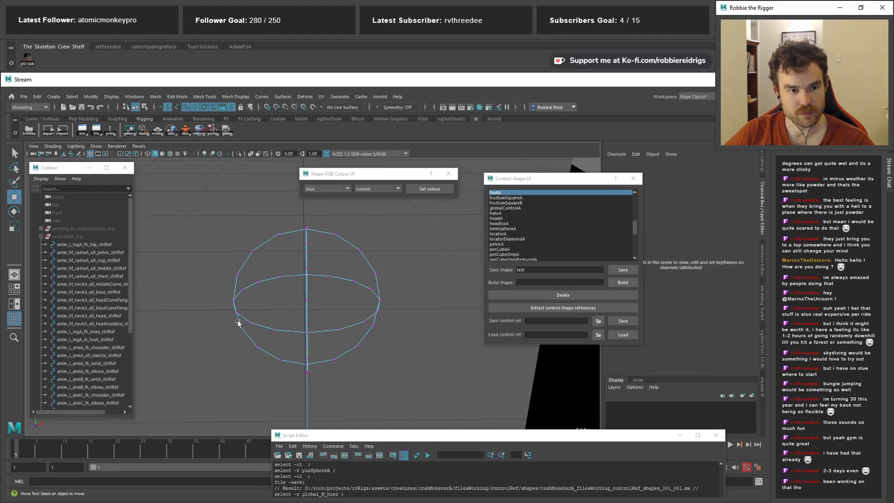
{"action": "scroll", "coordinate": [298, 366], "scroll_direction": "down", "scroll_amount": 4}
{"action": "left_click", "coordinate": [385, 297]}
{"action": "scroll", "coordinate": [372, 307], "scroll_direction": "up", "scroll_amount": 4}
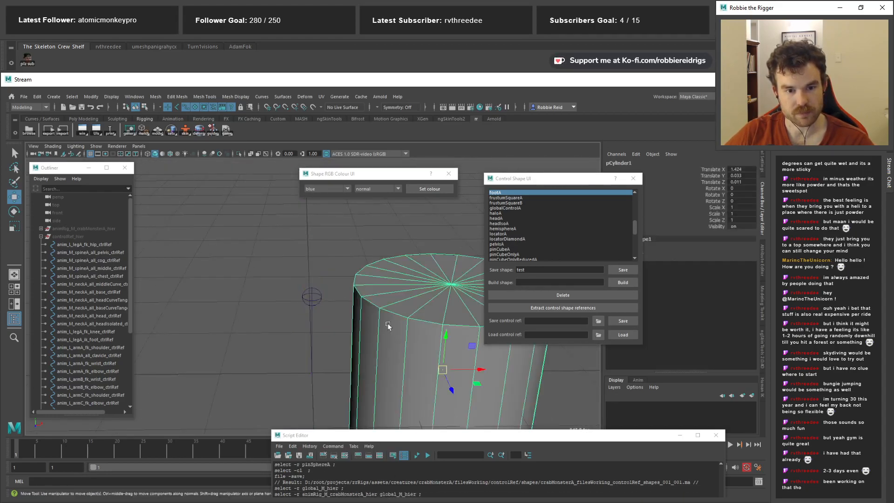
{"action": "left_click", "coordinate": [675, 253]}
{"action": "left_click", "coordinate": [735, 275]}
{"action": "left_click", "coordinate": [737, 271]}
{"action": "type", "text": "16"}
{"action": "key", "text": "Return"}
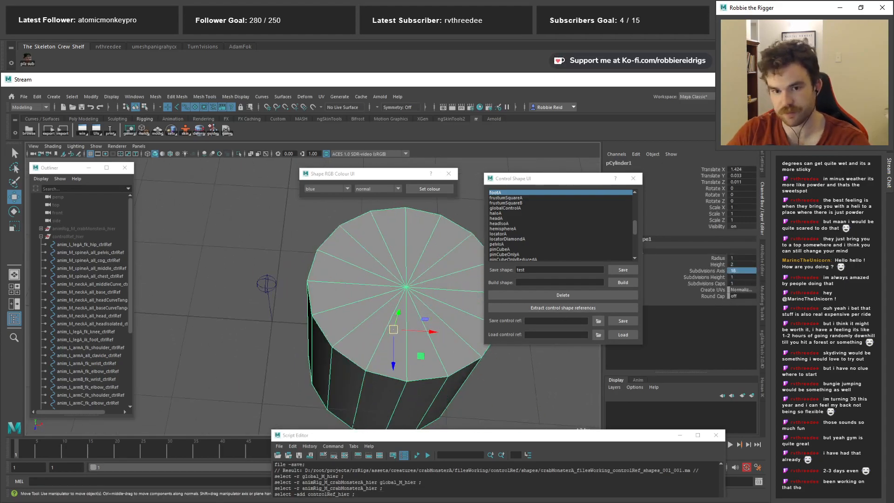
Delete the cylinder's side and bottom faces, leaving only the top disc, and center its pivot
{"action": "left_click_drag", "start_coordinate": [316, 337], "coordinate": [504, 390], "text": "alt"}
{"action": "key", "text": "Delete"}
{"action": "right_click_drag", "start_coordinate": [399, 281], "coordinate": [413, 250]}
{"action": "left_click_drag", "start_coordinate": [413, 249], "coordinate": [405, 280], "text": "alt"}
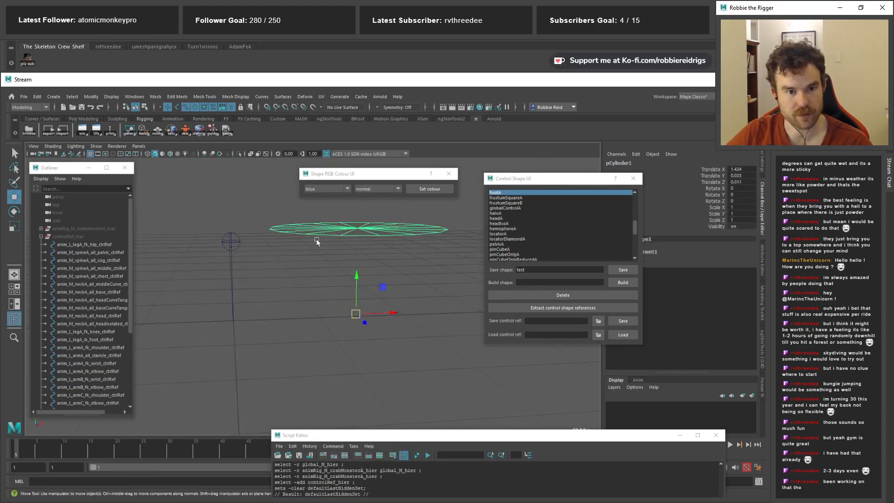
{"action": "left_click", "coordinate": [97, 100]}
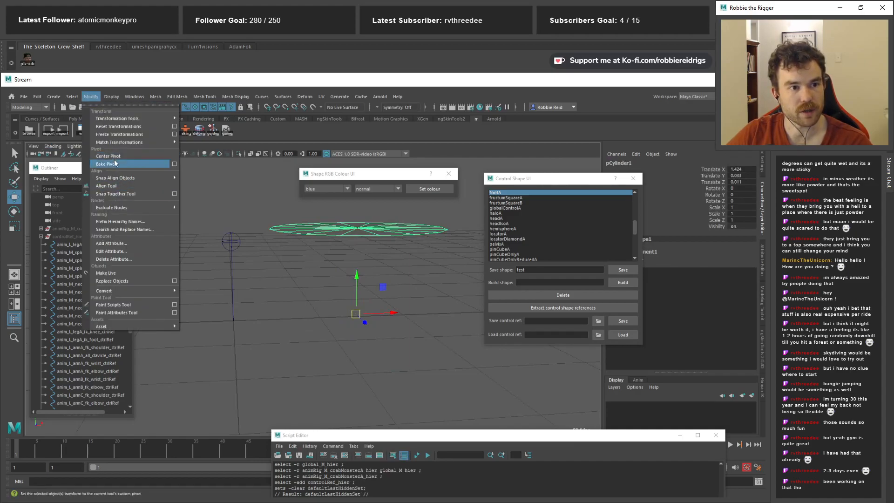
{"action": "left_click", "coordinate": [108, 164]}
{"action": "left_click", "coordinate": [92, 97]}
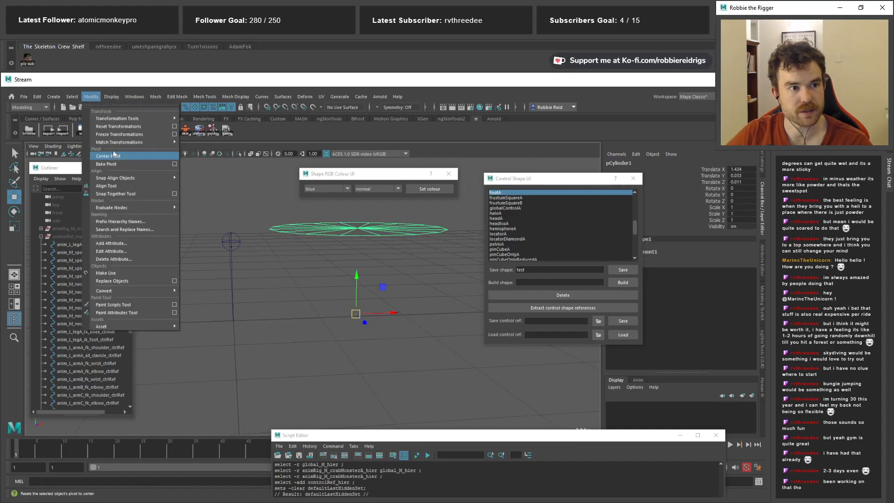
{"action": "left_click", "coordinate": [72, 97]}
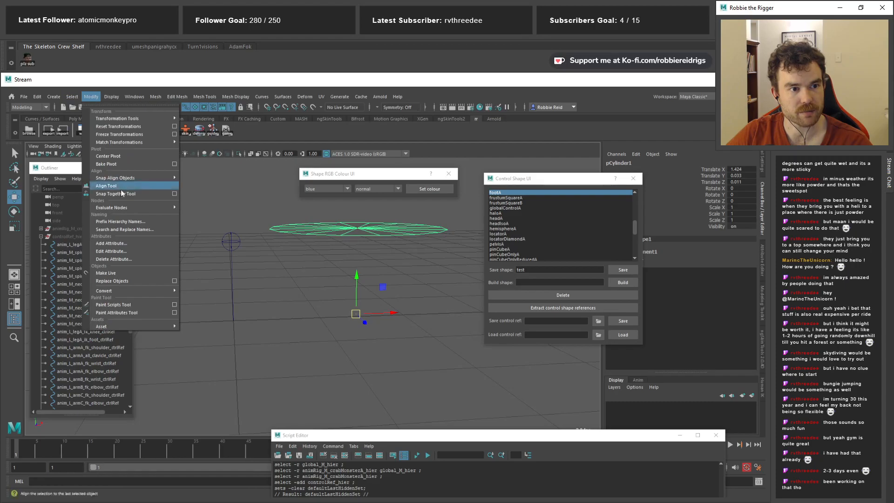
{"action": "left_click", "coordinate": [111, 156]}
Move the disc onto the centre of the pin sphere's ball and set its translate X and Z to 0
{"action": "left_click_drag", "start_coordinate": [330, 257], "coordinate": [353, 285], "text": "alt"}
{"action": "middle_click_drag", "start_coordinate": [353, 285], "coordinate": [275, 308]}
{"action": "key", "text": "space"}
{"action": "key", "text": "space"}
{"action": "right_click_drag", "start_coordinate": [220, 375], "coordinate": [329, 295], "text": "alt"}
{"action": "middle_click_drag", "start_coordinate": [329, 295], "coordinate": [319, 312], "text": "alt"}
{"action": "left_click_drag", "start_coordinate": [301, 269], "coordinate": [294, 242]}
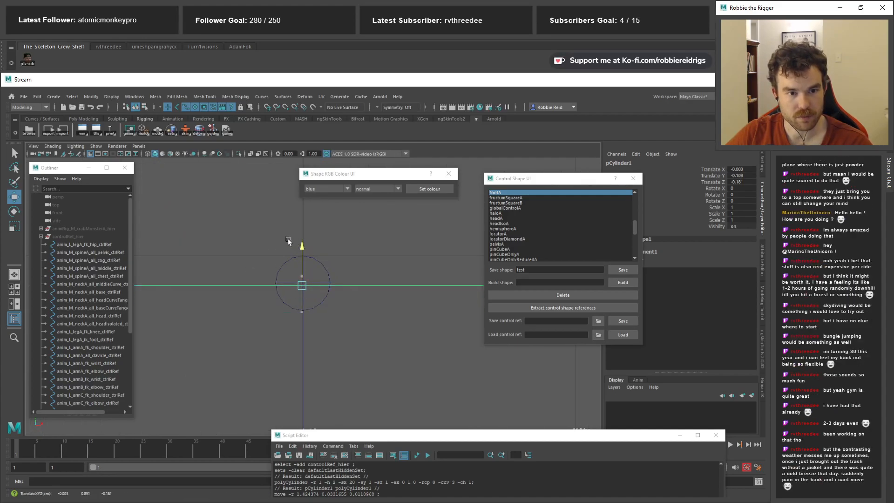
{"action": "left_click", "coordinate": [744, 169]}
{"action": "type", "text": "0"}
{"action": "key", "text": "Return"}
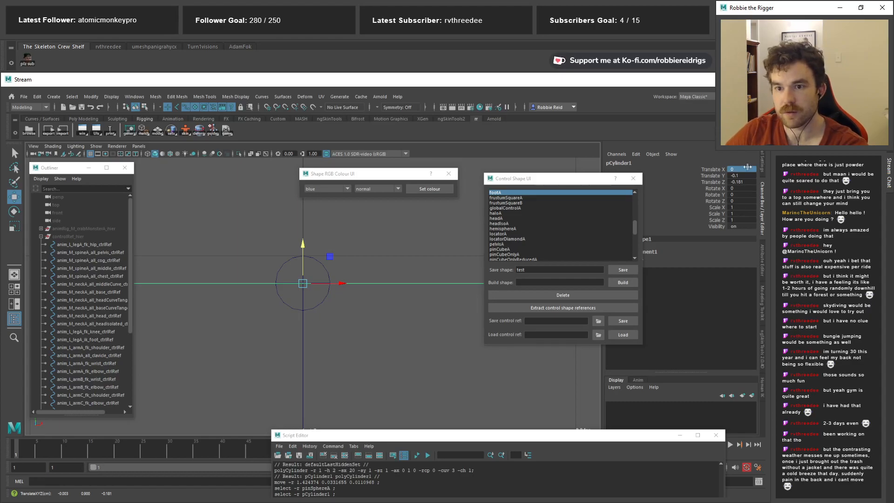
{"action": "left_click", "coordinate": [740, 181]}
{"action": "type", "text": "0"}
{"action": "key", "text": "Return"}
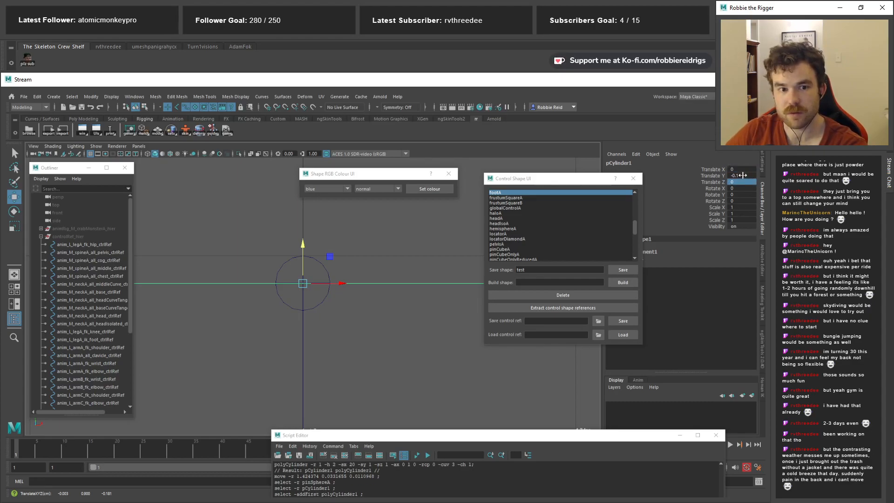
Place the disc at the world origin with translate Y at -1 and freeze its transformations
{"action": "double_click", "coordinate": [743, 175]}
{"action": "type", "text": "1"}
{"action": "key", "text": "Return"}
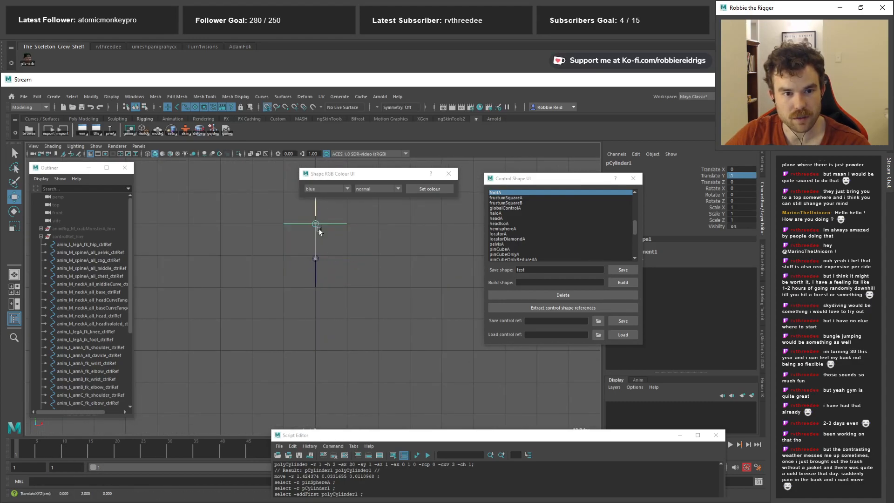
{"action": "right_click", "coordinate": [126, 127]}
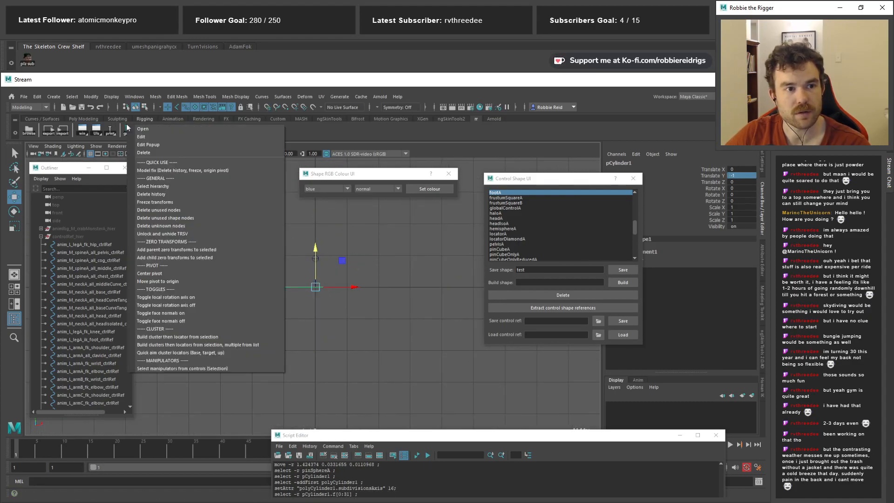
{"action": "left_click", "coordinate": [155, 203]}
Raise the disc to the pin sphere's ball by setting its translate Y to 0.9
{"action": "right_click_drag", "start_coordinate": [286, 299], "coordinate": [402, 340], "text": "alt"}
{"action": "middle_click_drag", "start_coordinate": [403, 340], "coordinate": [381, 421], "text": "alt"}
{"action": "left_click_drag", "start_coordinate": [303, 335], "coordinate": [286, 254]}
{"action": "type", "text": "0.9"}
{"action": "key", "text": "Return"}
Scale the disc down to the ball's diameter by setting its X, Y and Z scale to 0.1
{"action": "key", "text": "space"}
{"action": "left_click_drag", "start_coordinate": [372, 319], "coordinate": [373, 296]}
{"action": "left_click_drag", "start_coordinate": [372, 295], "coordinate": [343, 283], "text": "alt"}
{"action": "key", "text": "r"}
{"action": "left_click_drag", "start_coordinate": [237, 286], "coordinate": [133, 254]}
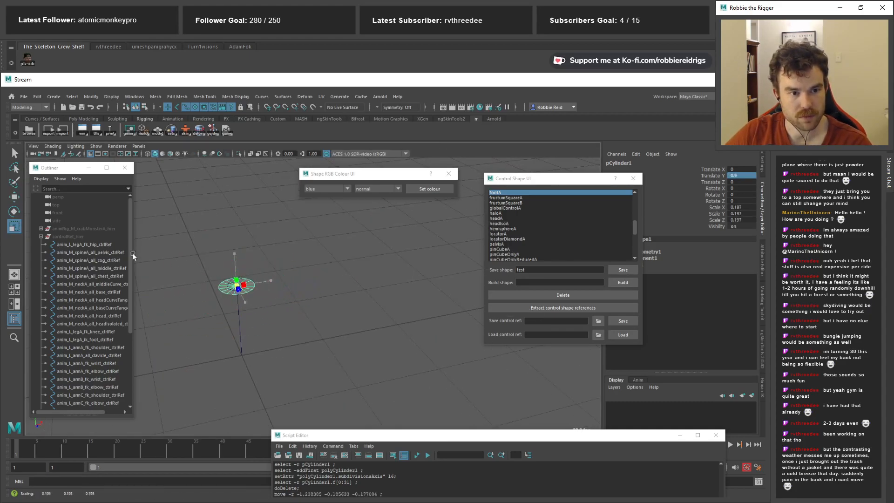
{"action": "key", "text": "f"}
{"action": "left_click_drag", "start_coordinate": [279, 288], "coordinate": [217, 263]}
{"action": "left_click_drag", "start_coordinate": [740, 207], "coordinate": [740, 220]}
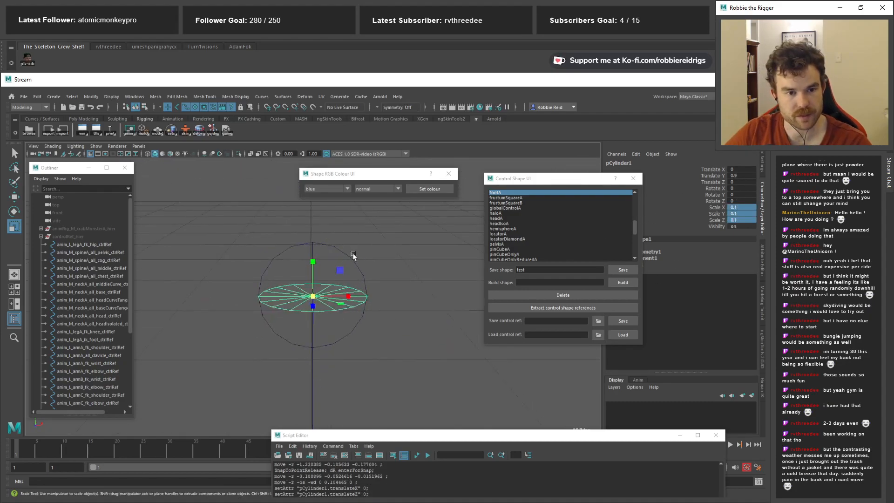
Duplicate the disc twice and rotate the copies to rotate X 90 and rotate Z -90, forming three perpendicular discs
{"action": "key", "text": "ctrl+d"}
{"action": "key", "text": "e"}
{"action": "left_click_drag", "start_coordinate": [334, 270], "coordinate": [279, 308]}
{"action": "key", "text": "ctrl+d"}
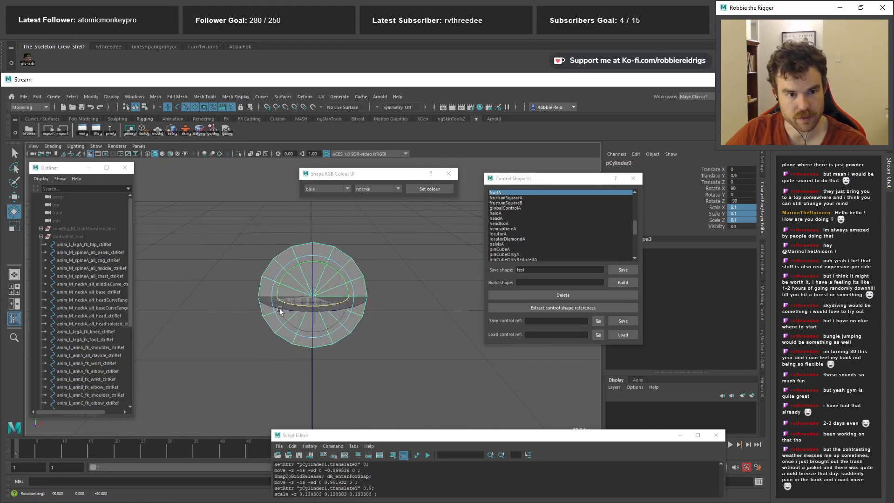
{"action": "left_click_drag", "start_coordinate": [421, 323], "coordinate": [326, 335], "text": "alt"}
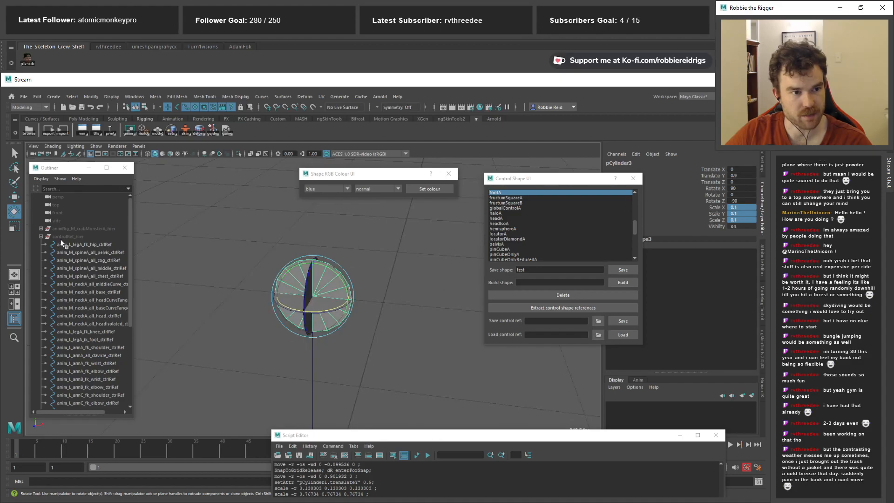
Collapse the controlRef_hier group and select the discs pCylinder1, pCylinder2 and pCylinder3 together
{"action": "left_click", "coordinate": [41, 236]}
{"action": "left_click", "coordinate": [70, 268]}
{"action": "left_click", "coordinate": [72, 285], "text": "shift"}
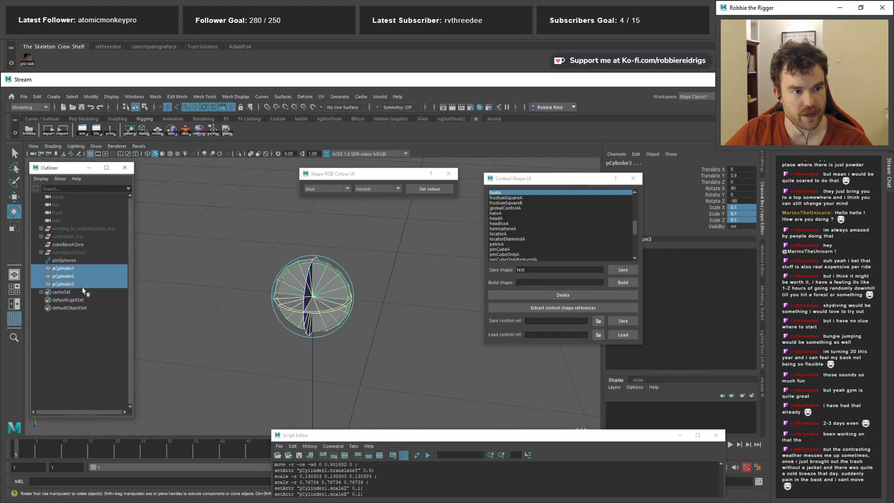
Try to move the three selected discs sideways away from the pin sphere
{"action": "scroll", "coordinate": [317, 325], "scroll_direction": "down", "scroll_amount": 5}
{"action": "mouse_move", "coordinate": [317, 332]}
{"action": "left_mouse_down", "text": "alt"}
{"action": "mouse_move", "coordinate": [321, 314]}
{"action": "mouse_move", "coordinate": [320, 337]}
{"action": "left_mouse_up", "text": "alt"}
{"action": "key", "text": "w"}
{"action": "scroll", "coordinate": [319, 361], "scroll_direction": "down", "scroll_amount": 3}
{"action": "left_click_drag", "start_coordinate": [270, 282], "coordinate": [325, 300]}
{"action": "key", "text": "ctrl+z"}
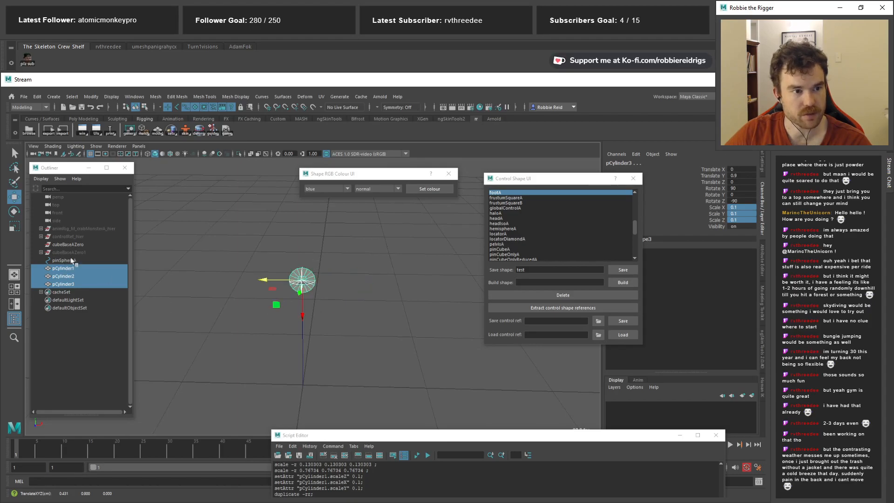
Freeze the three discs' transformations and move them about 0.43 units along X, beside the pin sphere
{"action": "right_click", "coordinate": [132, 128]}
{"action": "left_click", "coordinate": [159, 205]}
{"action": "left_click_drag", "start_coordinate": [333, 285], "coordinate": [394, 295]}
{"action": "left_click_drag", "start_coordinate": [387, 365], "coordinate": [384, 339], "text": "alt"}
{"action": "middle_click_drag", "start_coordinate": [383, 339], "coordinate": [360, 331], "text": "alt"}
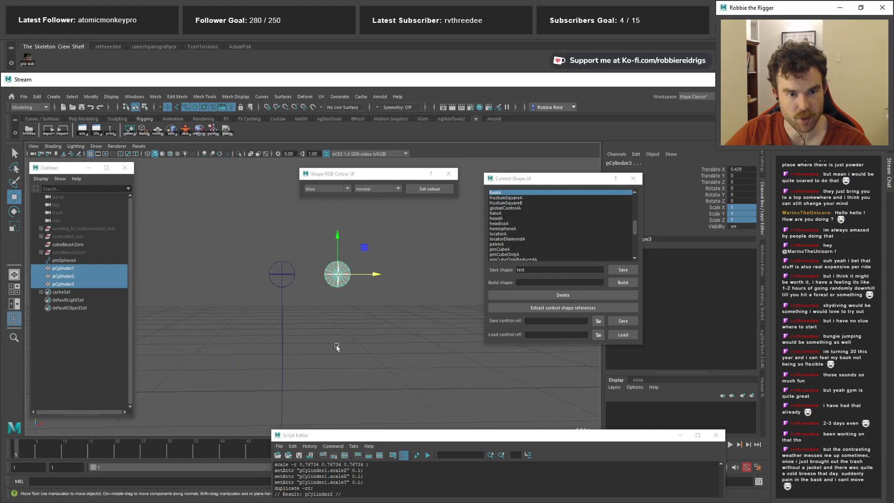
{"action": "left_click_drag", "start_coordinate": [277, 386], "coordinate": [341, 320], "text": "alt"}
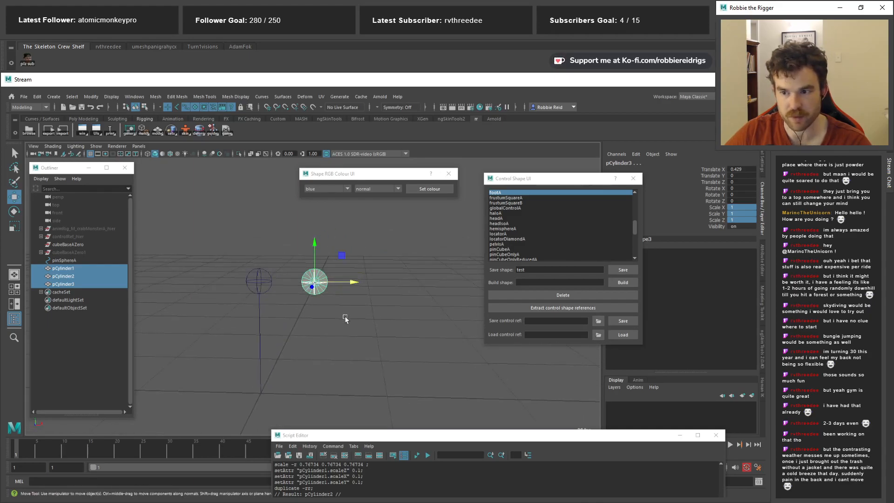
Move the three discs along X to X 1, snapped to the grid, and create a locator at the origin
{"action": "left_click_drag", "start_coordinate": [353, 282], "coordinate": [278, 297]}
{"action": "left_click", "coordinate": [333, 351]}
{"action": "left_click", "coordinate": [54, 97]}
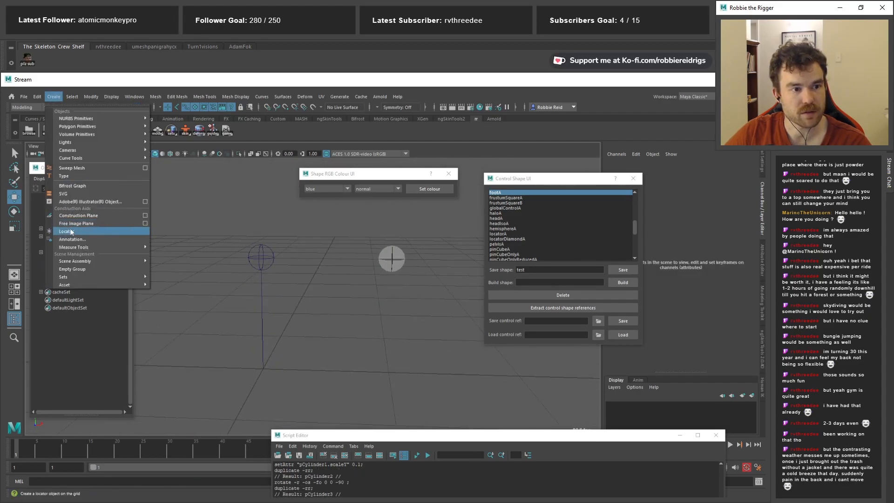
{"action": "left_click", "coordinate": [75, 227]}
Duplicate the locator and set the copy's Translate X to 0.5
{"action": "key", "text": "ctrl+d"}
{"action": "left_click", "coordinate": [336, 372]}
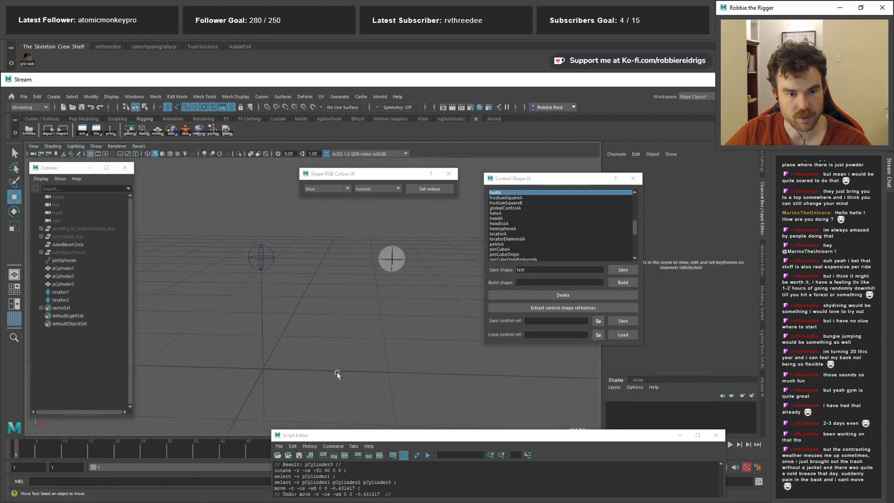
{"action": "left_click_drag", "start_coordinate": [305, 370], "coordinate": [367, 375]}
{"action": "left_click", "coordinate": [746, 171]}
{"action": "type", "text": "0.5"}
{"action": "key", "text": "Return"}
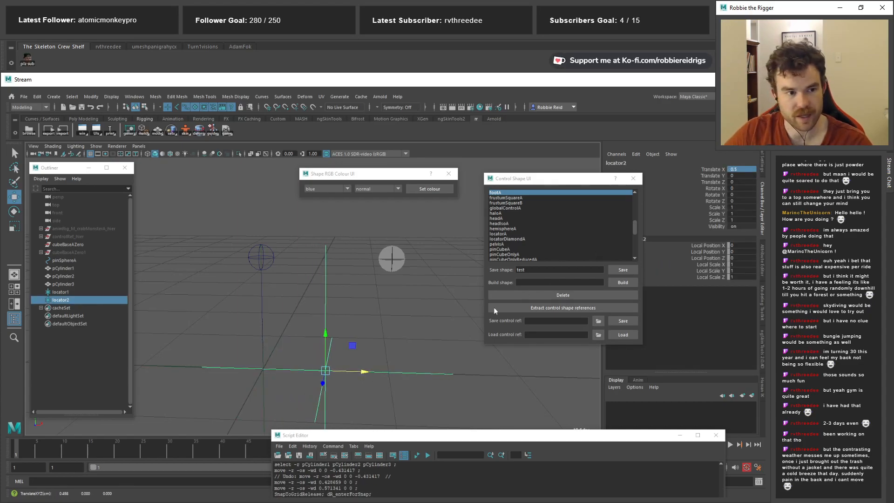
Duplicate the second locator and set the new copy's Translate X to 1
{"action": "key", "text": "ctrl+d"}
{"action": "left_click_drag", "start_coordinate": [355, 362], "coordinate": [414, 367]}
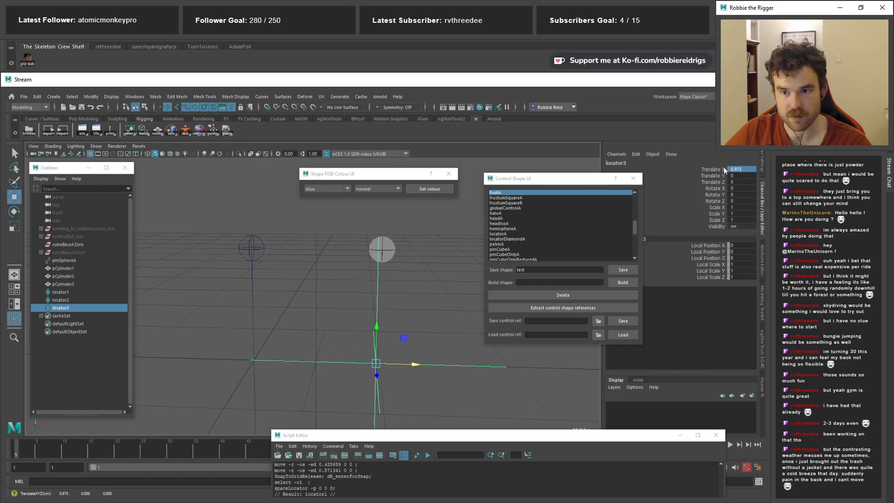
{"action": "type", "text": "1"}
{"action": "key", "text": "Return"}
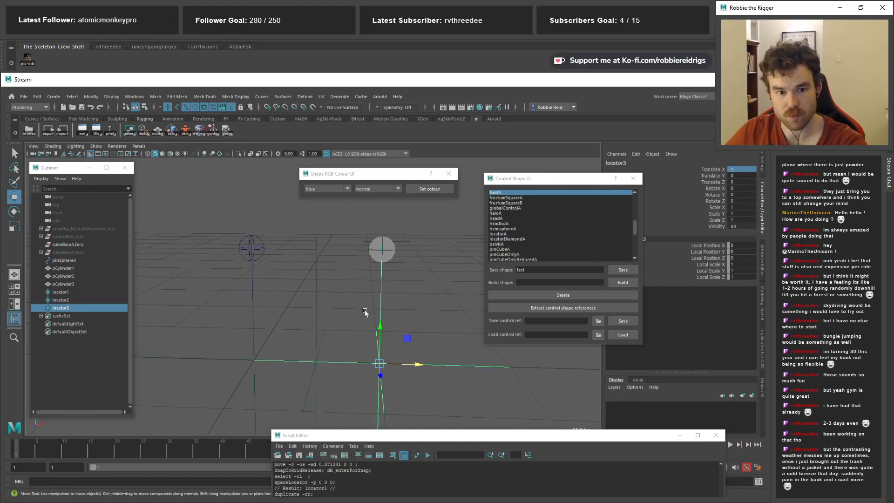
Duplicate the third locator and raise the copy to Translate Y 0.5
{"action": "key", "text": "ctrl+d"}
{"action": "left_click_drag", "start_coordinate": [380, 328], "coordinate": [381, 266]}
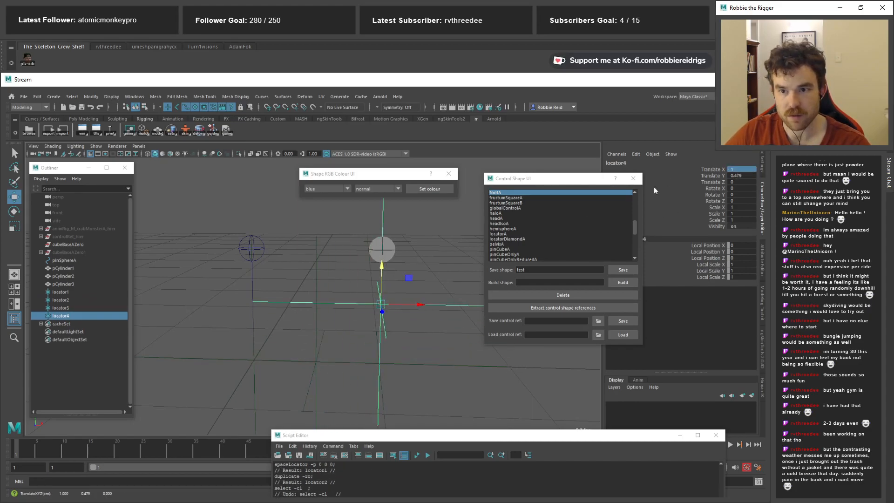
{"action": "left_click", "coordinate": [734, 176]}
{"action": "type", "text": "0.5"}
{"action": "key", "text": "Return"}
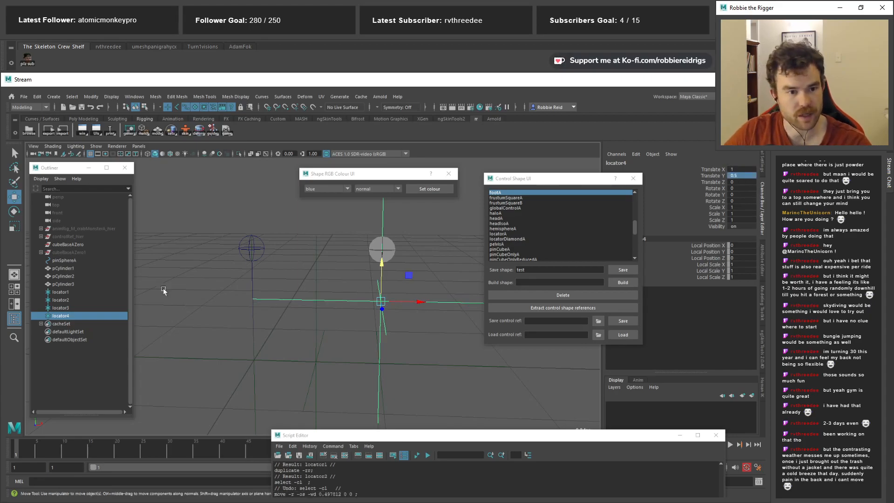
Set Local Scale X, Y and Z of all four locators to 0.1
{"action": "left_click", "coordinate": [63, 292], "text": "shift"}
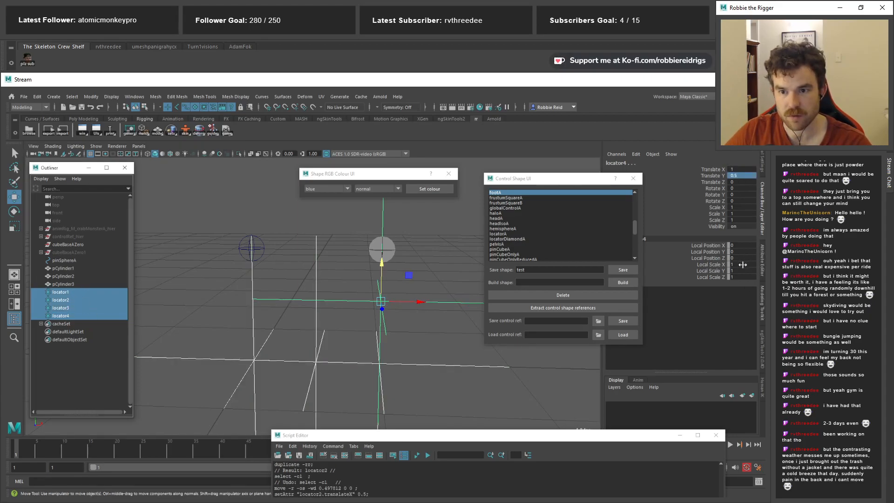
{"action": "left_click_drag", "start_coordinate": [743, 263], "coordinate": [740, 280]}
{"action": "type", "text": "0.5"}
{"action": "key", "text": "Return"}
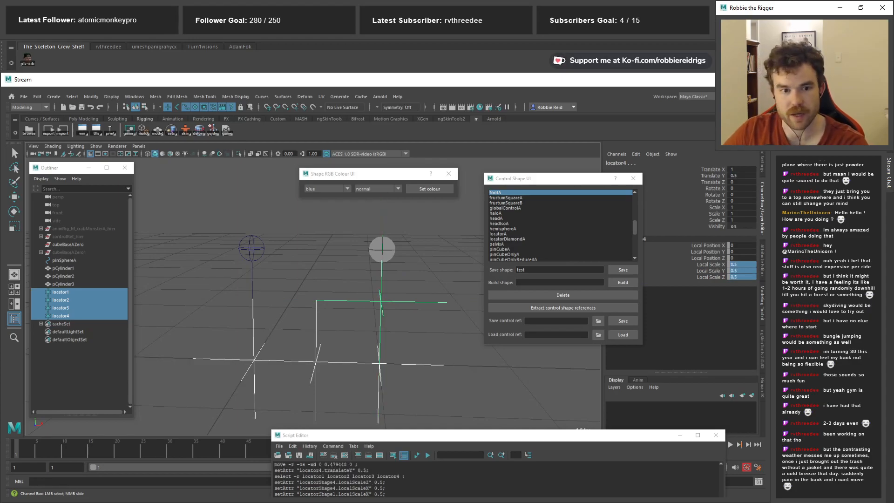
{"action": "type", "text": "0.1"}
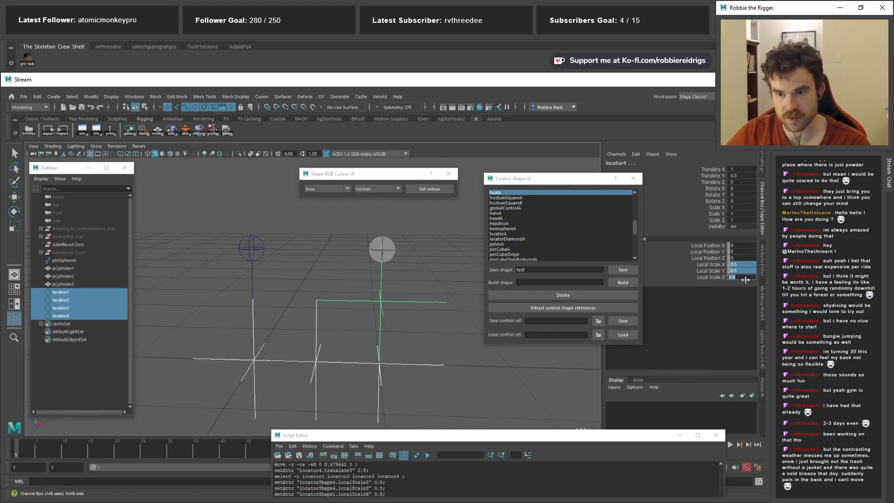
{"action": "key", "text": "Return"}
{"action": "key", "text": "w"}
{"action": "left_click", "coordinate": [267, 358]}
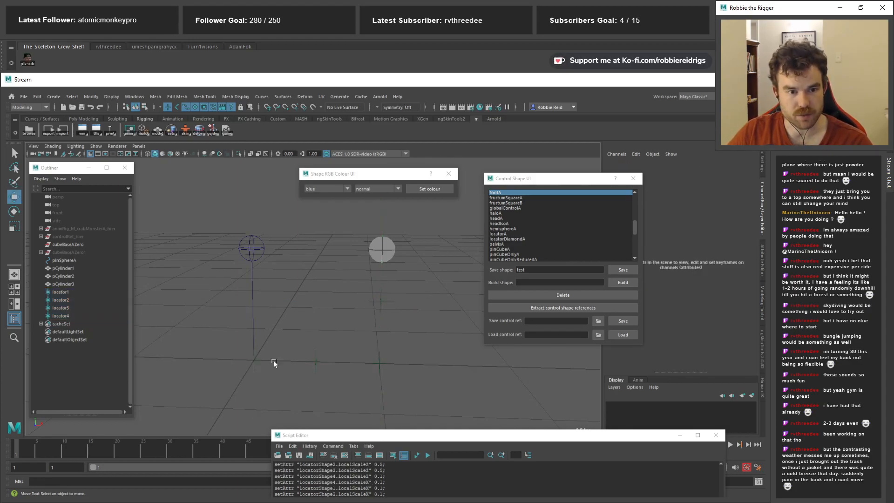
Hide pinSphereA and save the scene
{"action": "left_click", "coordinate": [265, 254]}
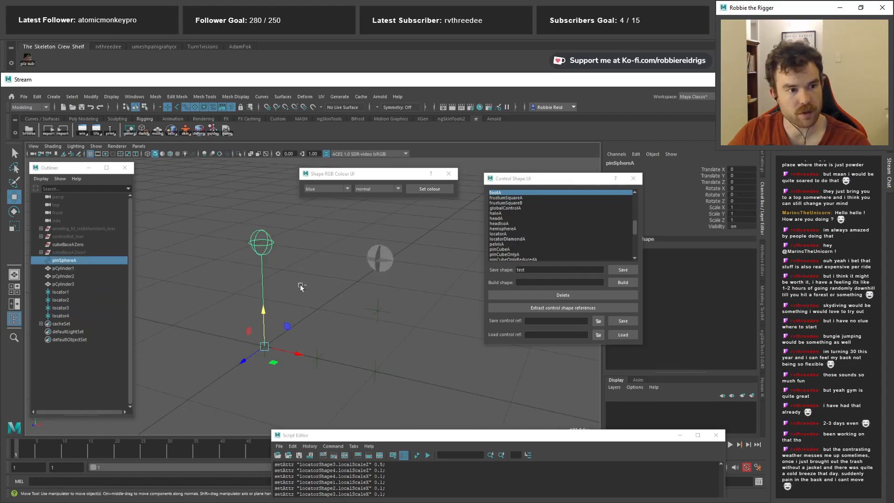
{"action": "key", "text": "ctrl+h"}
{"action": "middle_click_drag", "start_coordinate": [298, 295], "coordinate": [286, 298], "text": "alt"}
{"action": "key", "text": "q"}
{"action": "key", "text": "ctrl+s"}
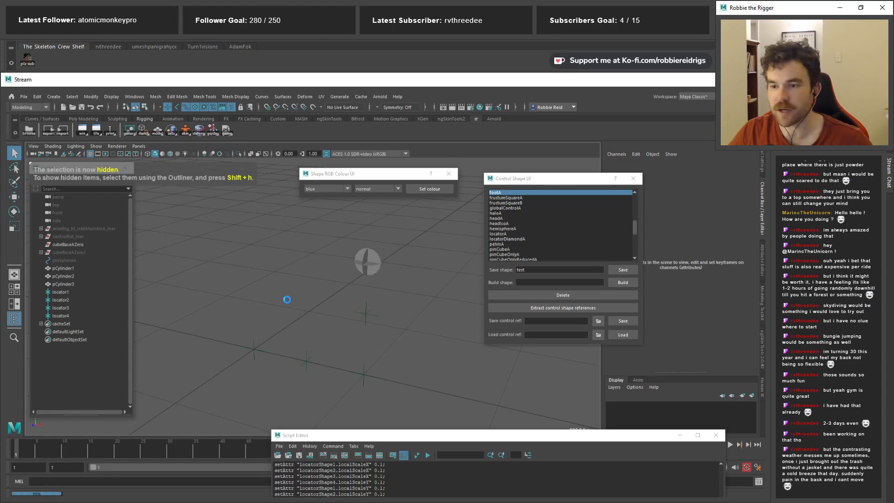
{"action": "key", "text": "w"}
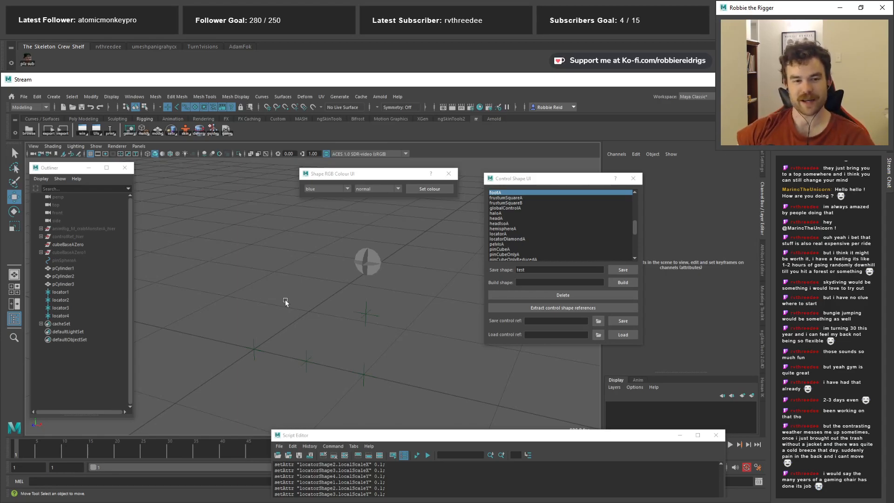
Start a linear CV curve snapped from the origin locator through X 0.5 and the raised locator up to the discs' lowest vertex
{"action": "right_click_drag", "start_coordinate": [247, 248], "coordinate": [317, 295], "text": "alt"}
{"action": "left_click", "coordinate": [54, 97]}
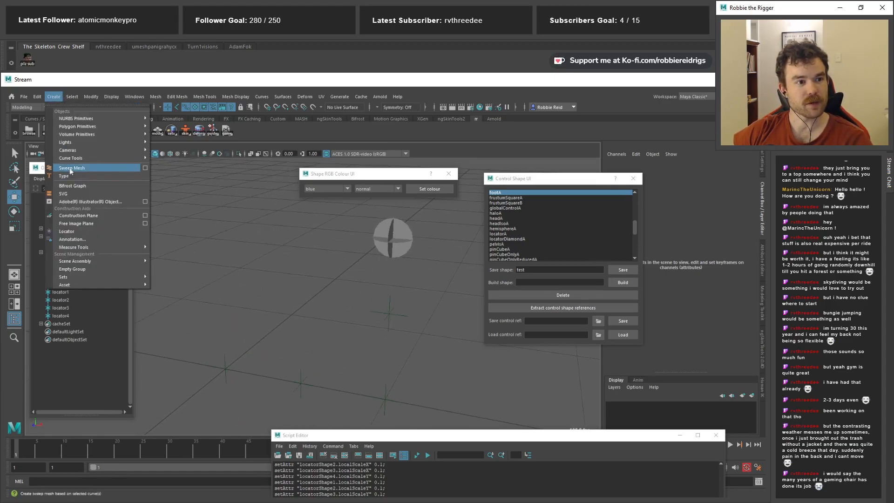
{"action": "mouse_move", "coordinate": [115, 157]}
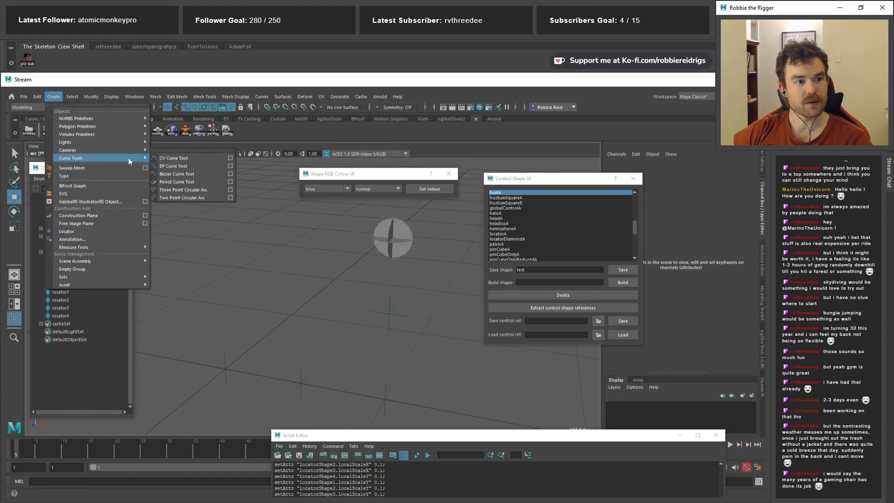
{"action": "left_click", "coordinate": [230, 158]}
{"action": "middle_click_drag", "start_coordinate": [340, 305], "coordinate": [344, 249], "text": "alt"}
{"action": "key", "text": "v"}
{"action": "left_click", "coordinate": [223, 314]}
{"action": "left_click", "coordinate": [292, 326]}
{"action": "left_click", "coordinate": [376, 254]}
{"action": "left_click_drag", "start_coordinate": [376, 254], "coordinate": [300, 265], "text": "alt"}
{"action": "middle_click_drag", "start_coordinate": [301, 266], "coordinate": [302, 298], "text": "alt"}
{"action": "right_click_drag", "start_coordinate": [302, 298], "coordinate": [335, 298], "text": "alt"}
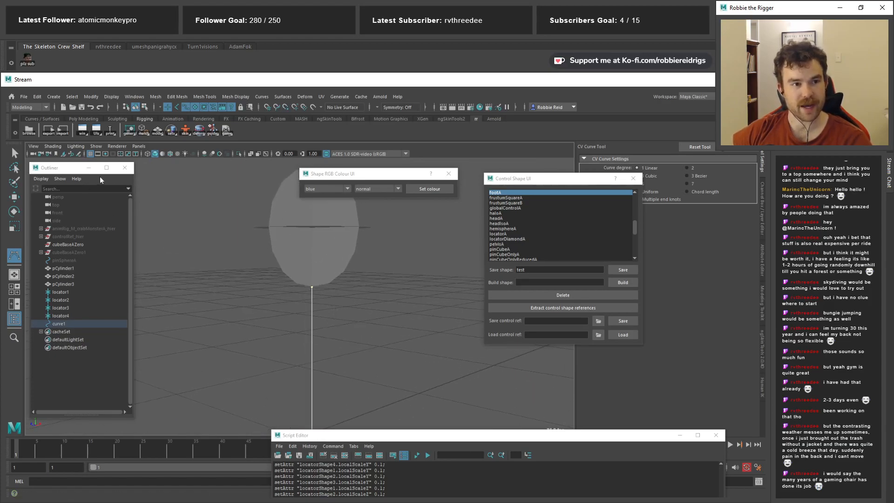
Display wireframe over the shaded discs and continue the curve along the first vertical disc's rim vertices over its top
{"action": "left_click", "coordinate": [171, 152]}
{"action": "left_click_drag", "start_coordinate": [307, 216], "coordinate": [311, 280], "text": "alt"}
{"action": "right_click_drag", "start_coordinate": [311, 280], "coordinate": [301, 339], "text": "alt"}
{"action": "left_click_drag", "start_coordinate": [301, 339], "coordinate": [302, 343], "text": "alt"}
{"action": "key", "text": "v"}
{"action": "left_click", "coordinate": [306, 348]}
{"action": "left_click", "coordinate": [281, 328]}
{"action": "left_click_drag", "start_coordinate": [281, 314], "coordinate": [314, 292], "text": "alt"}
{"action": "left_click", "coordinate": [312, 294]}
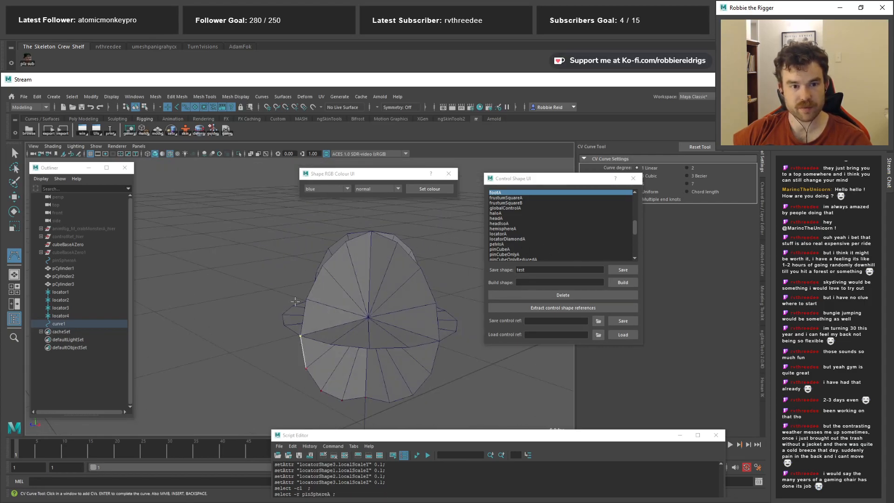
{"action": "left_click_drag", "start_coordinate": [310, 250], "coordinate": [366, 299], "text": "alt"}
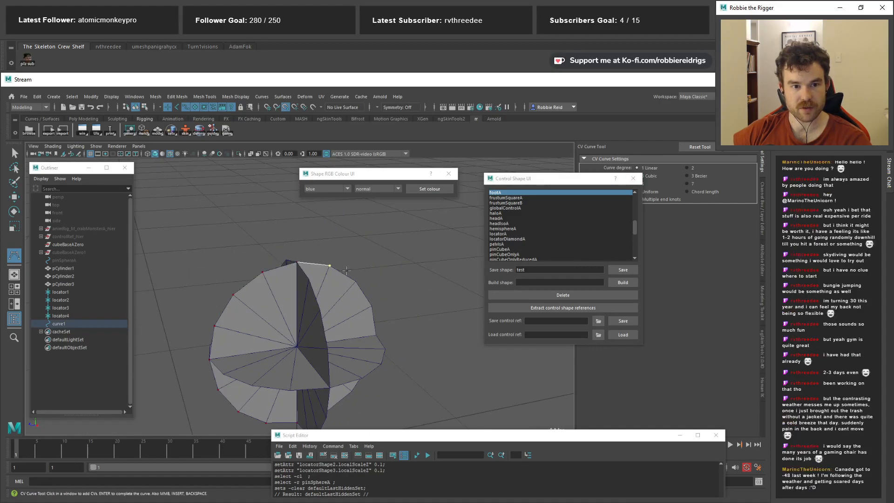
Save the scene and snap the curve's points up one side of the second vertical disc's rim to its top
{"action": "key", "text": "ctrl+s"}
{"action": "left_click_drag", "start_coordinate": [378, 328], "coordinate": [318, 359], "text": "alt"}
{"action": "left_click", "coordinate": [339, 340]}
{"action": "left_click", "coordinate": [355, 313]}
{"action": "left_click", "coordinate": [360, 282]}
{"action": "left_click", "coordinate": [353, 253]}
{"action": "middle_click_drag", "start_coordinate": [323, 245], "coordinate": [347, 268], "text": "alt"}
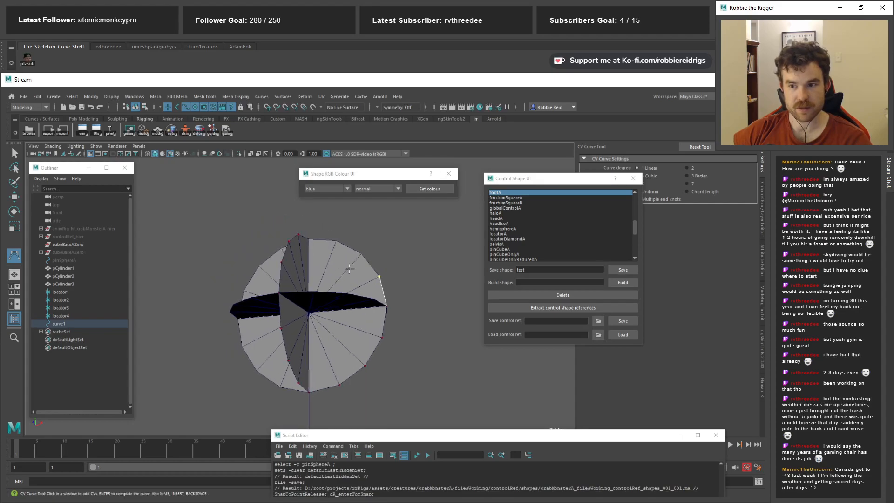
{"action": "left_click", "coordinate": [362, 255]}
{"action": "left_click", "coordinate": [336, 240]}
{"action": "left_click", "coordinate": [308, 239]}
Continue the curve down the opposite side of the second vertical disc and back up to the horizontal disc's edge
{"action": "left_click_drag", "start_coordinate": [305, 254], "coordinate": [333, 264], "text": "alt"}
{"action": "left_click", "coordinate": [300, 250]}
{"action": "left_click", "coordinate": [275, 267]}
{"action": "left_click", "coordinate": [259, 291]}
{"action": "left_click", "coordinate": [253, 320]}
{"action": "left_click", "coordinate": [258, 349]}
{"action": "left_click", "coordinate": [275, 375]}
{"action": "left_click_drag", "start_coordinate": [283, 384], "coordinate": [301, 367], "text": "alt"}
{"action": "left_click", "coordinate": [332, 395]}
{"action": "left_click", "coordinate": [354, 378]}
{"action": "left_click", "coordinate": [370, 349]}
{"action": "left_click", "coordinate": [376, 318]}
Undo the last action and continue the curve with the first rim vertices of the horizontal disc
{"action": "left_click_drag", "start_coordinate": [376, 319], "coordinate": [294, 371], "text": "alt"}
{"action": "key", "text": "ctrl+z"}
{"action": "scroll", "coordinate": [294, 371], "scroll_direction": "up", "scroll_amount": 4}
{"action": "middle_click_drag", "start_coordinate": [294, 371], "coordinate": [310, 266], "text": "alt"}
{"action": "key", "text": "v"}
{"action": "left_click", "coordinate": [291, 327]}
{"action": "left_click", "coordinate": [334, 303]}
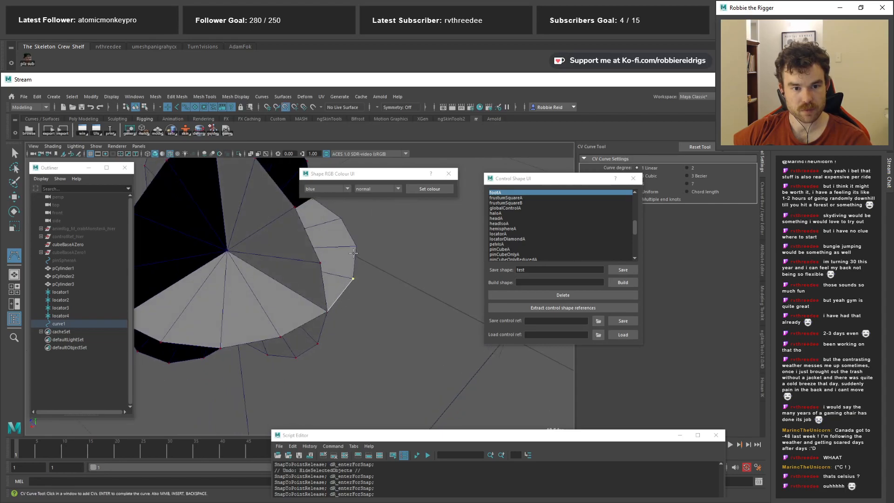
Snap the curve's points around the remaining rim of the horizontal disc and finish the curve
{"action": "left_click_drag", "start_coordinate": [349, 309], "coordinate": [333, 366], "text": "alt"}
{"action": "left_click_drag", "start_coordinate": [301, 354], "coordinate": [372, 358], "text": "alt"}
{"action": "right_click_drag", "start_coordinate": [373, 358], "coordinate": [326, 372], "text": "alt"}
{"action": "left_click_drag", "start_coordinate": [325, 372], "coordinate": [356, 379], "text": "alt"}
{"action": "key", "text": "v"}
{"action": "left_click", "coordinate": [300, 330]}
{"action": "left_click", "coordinate": [327, 346]}
{"action": "left_click", "coordinate": [361, 350]}
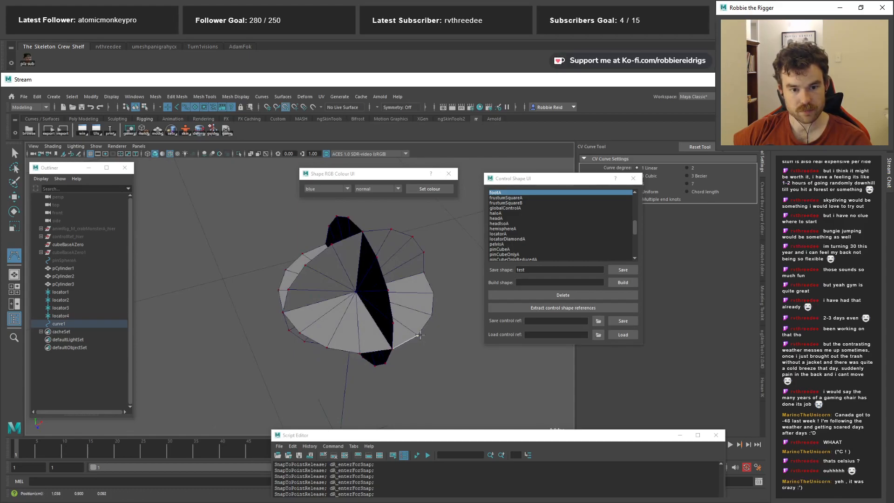
{"action": "left_click_drag", "start_coordinate": [431, 279], "coordinate": [352, 336], "text": "alt"}
{"action": "right_click_drag", "start_coordinate": [352, 335], "coordinate": [321, 333], "text": "alt"}
{"action": "left_click_drag", "start_coordinate": [321, 333], "coordinate": [340, 335], "text": "alt"}
{"action": "key", "text": "Return"}
Hide the three discs pCylinder1, pCylinder2 and pCylinder3
{"action": "right_click_drag", "start_coordinate": [339, 335], "coordinate": [312, 332], "text": "alt"}
{"action": "left_click", "coordinate": [74, 269]}
{"action": "left_click", "coordinate": [77, 282], "text": "shift"}
{"action": "key", "text": "ctrl+h"}
Examine the completed curve shape from several angles and distances
{"action": "left_click_drag", "start_coordinate": [343, 365], "coordinate": [321, 333], "text": "alt"}
{"action": "right_click_drag", "start_coordinate": [321, 333], "coordinate": [275, 298], "text": "alt"}
{"action": "middle_click_drag", "start_coordinate": [275, 298], "coordinate": [296, 253], "text": "alt"}
{"action": "left_click_drag", "start_coordinate": [305, 238], "coordinate": [328, 248]}
{"action": "left_click_drag", "start_coordinate": [328, 248], "coordinate": [373, 274], "text": "alt"}
{"action": "middle_click_drag", "start_coordinate": [374, 275], "coordinate": [402, 275], "text": "alt"}
{"action": "left_click", "coordinate": [402, 275]}
{"action": "right_click_drag", "start_coordinate": [402, 275], "coordinate": [326, 345], "text": "alt"}
{"action": "left_click_drag", "start_coordinate": [327, 346], "coordinate": [363, 315], "text": "alt"}
Delete the four guide locators, locator1 to locator4
{"action": "left_click_drag", "start_coordinate": [62, 298], "coordinate": [64, 292]}
{"action": "left_click", "coordinate": [64, 291]}
{"action": "left_click", "coordinate": [68, 317], "text": "shift"}
{"action": "key", "text": "Delete"}
Select the new curve and rename it pinSideSphereA
{"action": "left_click_drag", "start_coordinate": [348, 287], "coordinate": [251, 326], "text": "alt"}
{"action": "left_click_drag", "start_coordinate": [275, 343], "coordinate": [335, 303]}
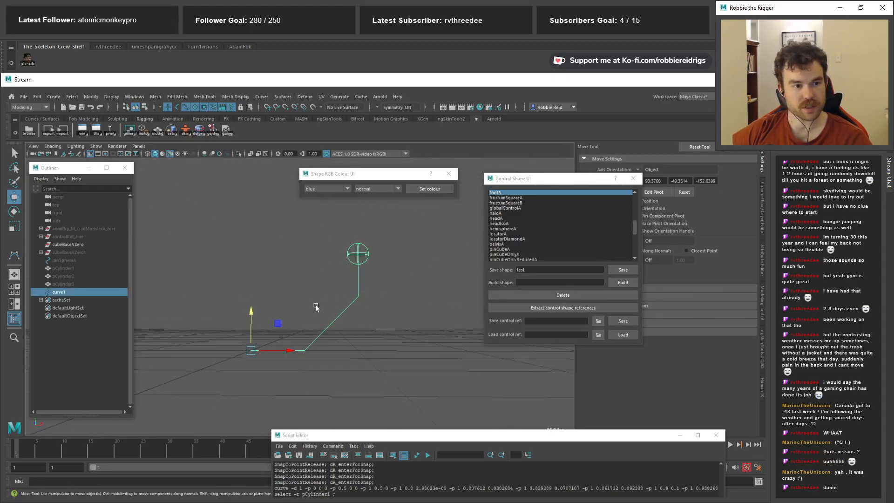
{"action": "double_click", "coordinate": [69, 293]}
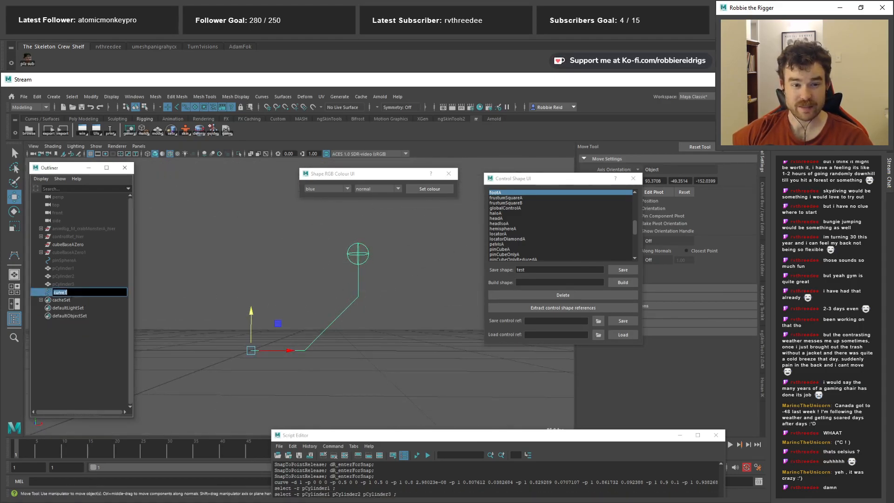
{"action": "type", "text": "pl"}
{"action": "type", "text": "in"}
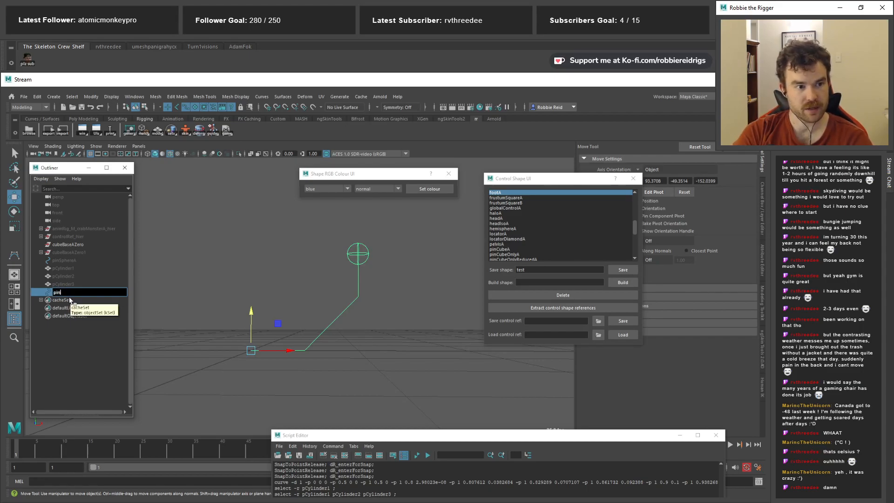
{"action": "type", "text": "SphereA"}
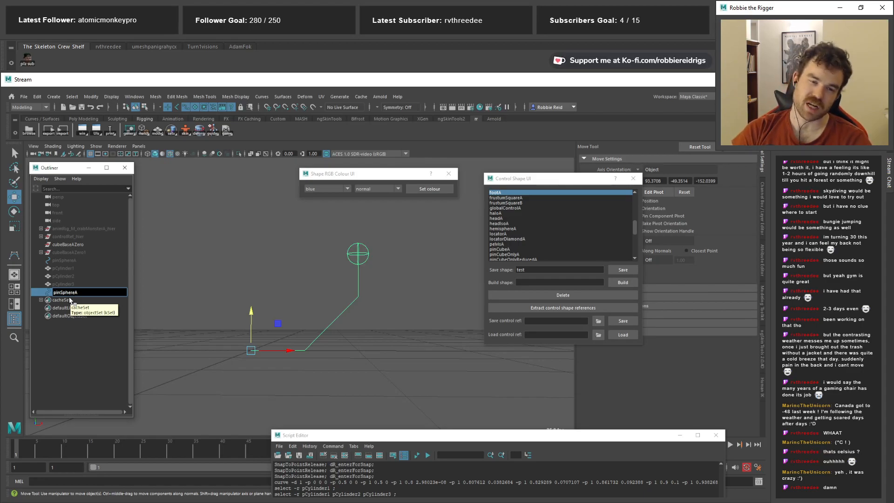
{"action": "key", "text": "Left"}
{"action": "type", "text": "S"}
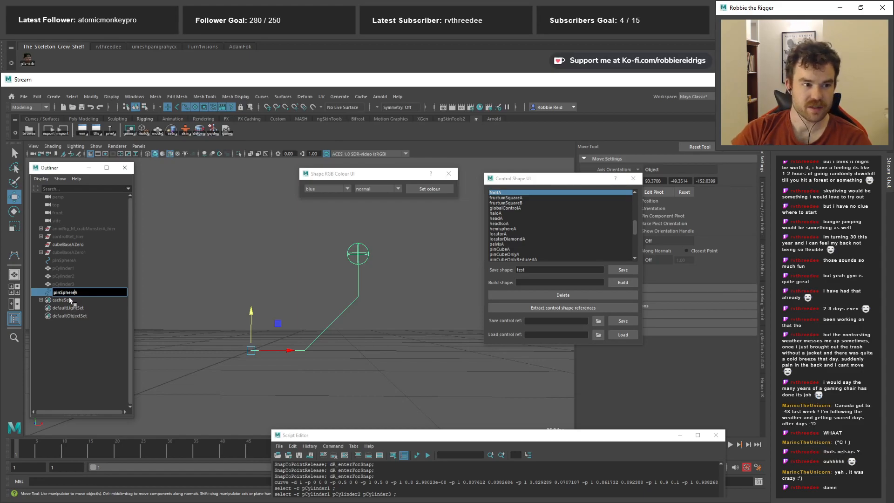
{"action": "type", "text": "Side"}
{"action": "key", "text": "Return"}
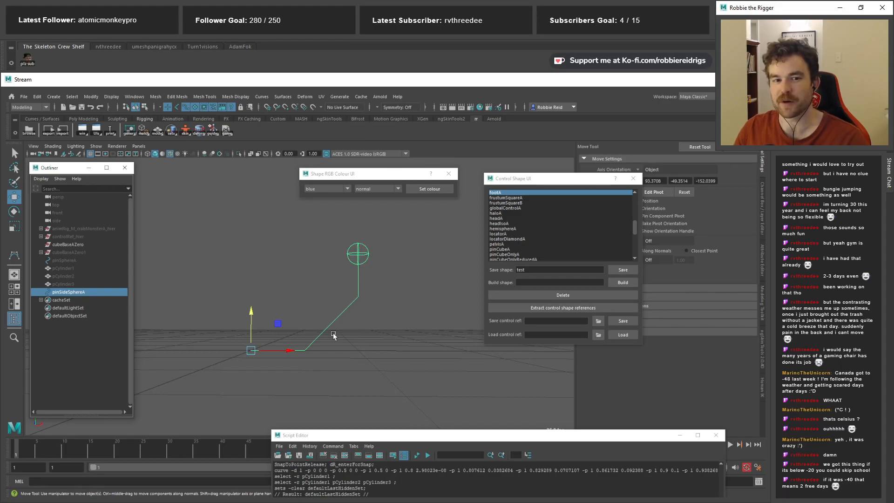
Inspect the pinSideSphereA curve from several angles, both deselected and selected
{"action": "left_click", "coordinate": [98, 292]}
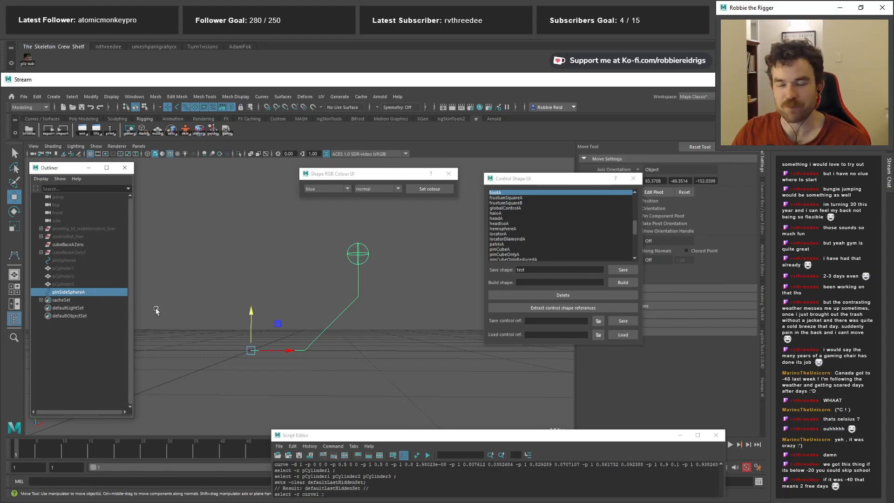
{"action": "left_click_drag", "start_coordinate": [167, 309], "coordinate": [369, 268], "text": "alt"}
{"action": "left_click", "coordinate": [376, 273]}
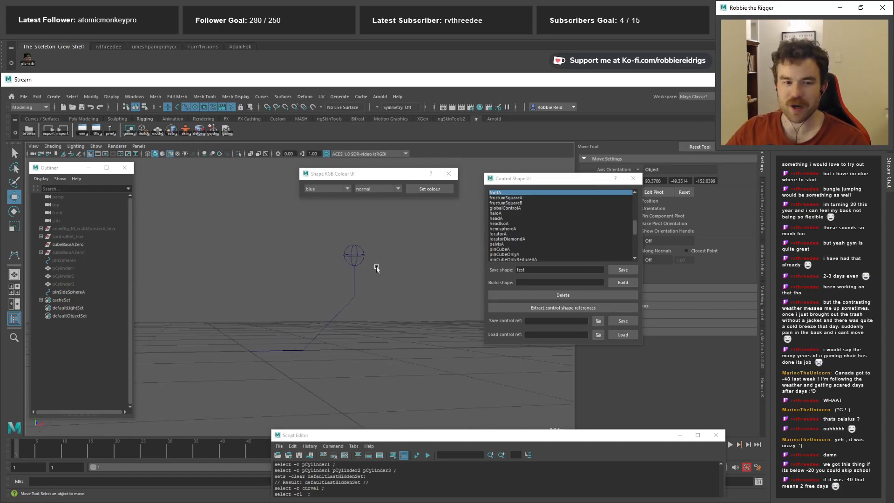
{"action": "left_click_drag", "start_coordinate": [376, 269], "coordinate": [345, 294], "text": "alt"}
{"action": "left_click", "coordinate": [93, 293]}
{"action": "middle_click_drag", "start_coordinate": [345, 294], "coordinate": [328, 294], "text": "alt"}
{"action": "left_click_drag", "start_coordinate": [320, 292], "coordinate": [345, 297], "text": "alt"}
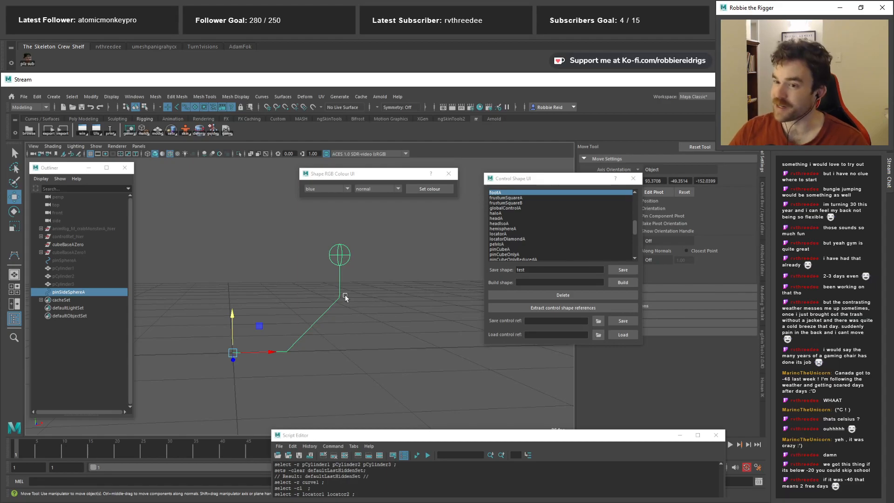
{"action": "left_click_drag", "start_coordinate": [366, 287], "coordinate": [365, 329], "text": "alt"}
{"action": "left_click", "coordinate": [85, 292]}
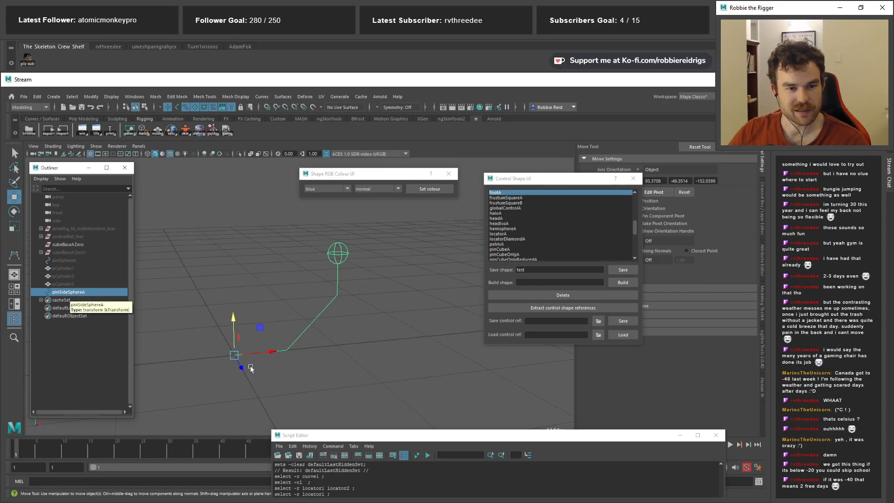
{"action": "left_click_drag", "start_coordinate": [248, 362], "coordinate": [219, 354], "text": "alt"}
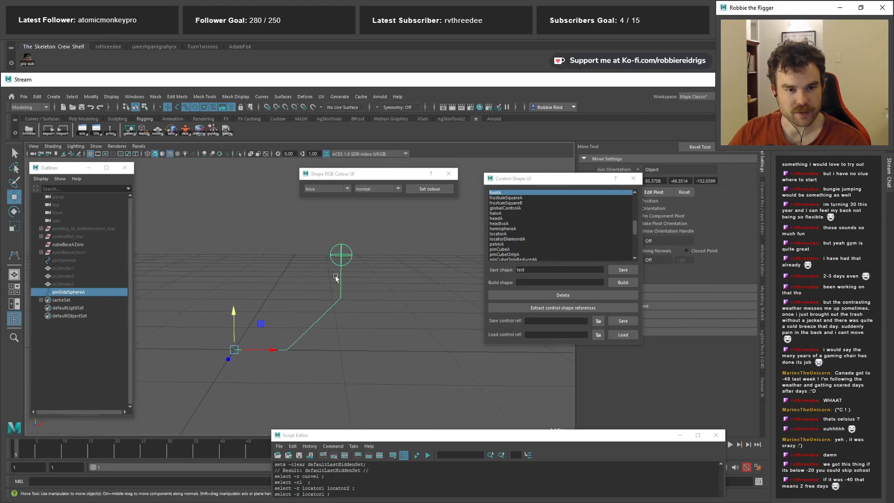
{"action": "left_click", "coordinate": [242, 241]}
{"action": "left_click", "coordinate": [102, 290]}
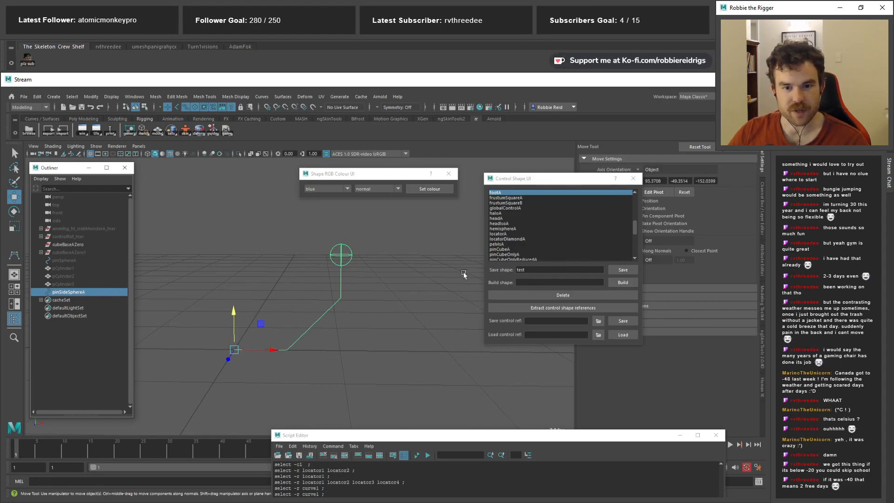
Save the selected curve to the control shape library under its own name, pinSideSphereA
{"action": "double_click", "coordinate": [69, 292]}
{"action": "key", "text": "ctrl+c"}
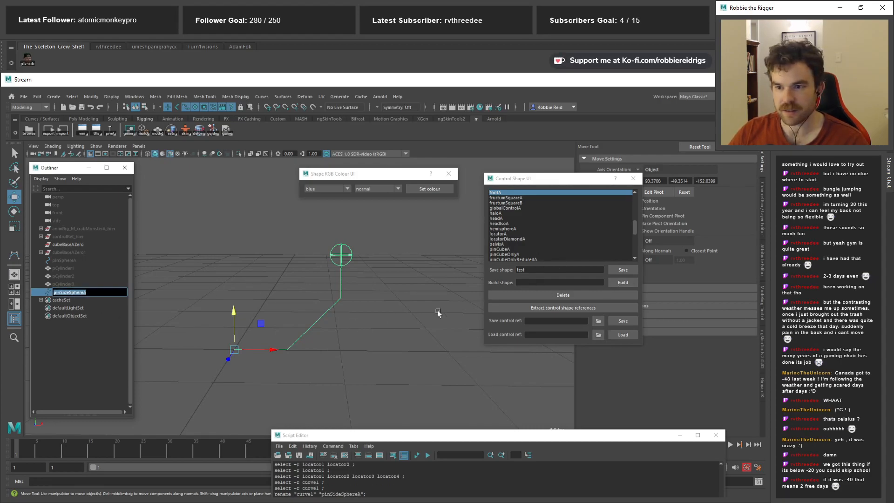
{"action": "triple_click", "coordinate": [535, 270]}
{"action": "key", "text": "ctrl+v"}
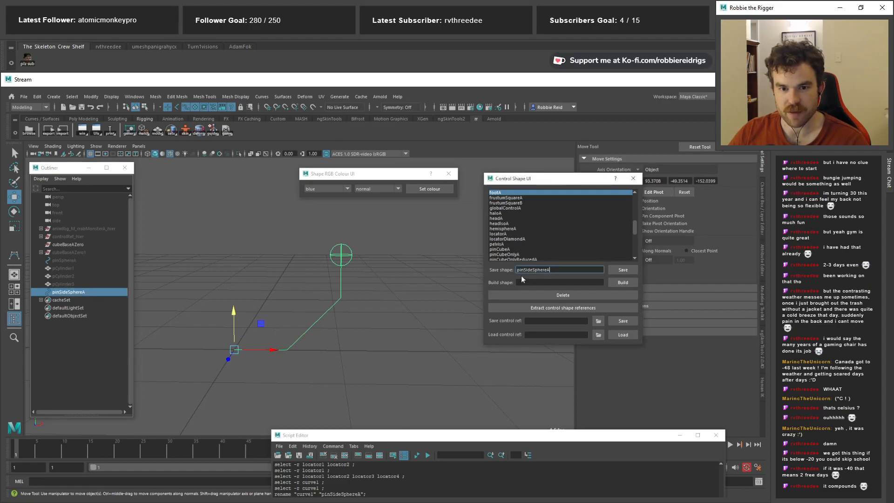
{"action": "scroll", "coordinate": [634, 225], "scroll_direction": "down", "scroll_amount": 3}
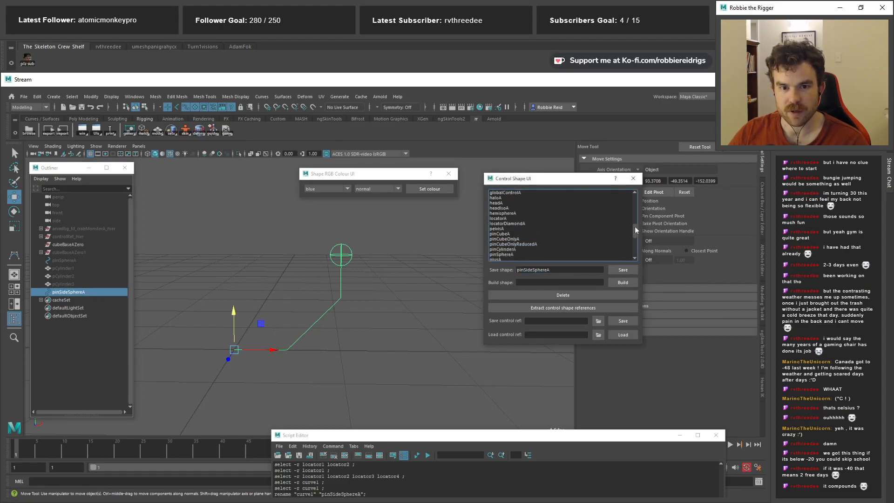
{"action": "left_click", "coordinate": [621, 272]}
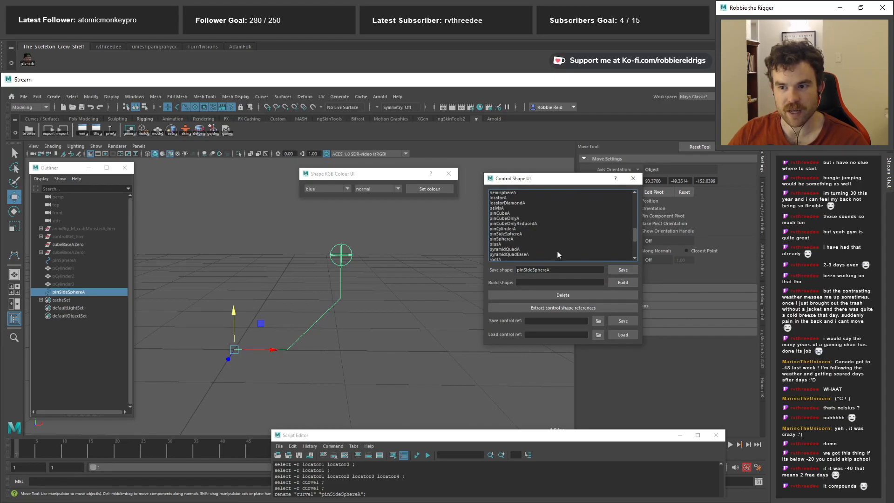
Switch to PyCharm and check nurbs_curves.json for the pinSideSphereA entry at the end of the file
{"action": "left_click", "coordinate": [107, 496]}
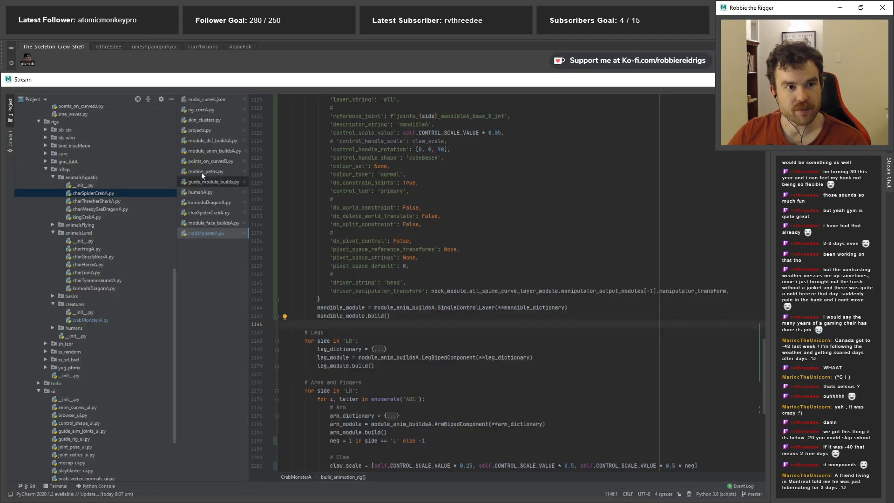
{"action": "scroll", "coordinate": [127, 166], "scroll_direction": "up", "scroll_amount": 3}
{"action": "scroll", "coordinate": [130, 243], "scroll_direction": "up", "scroll_amount": 13}
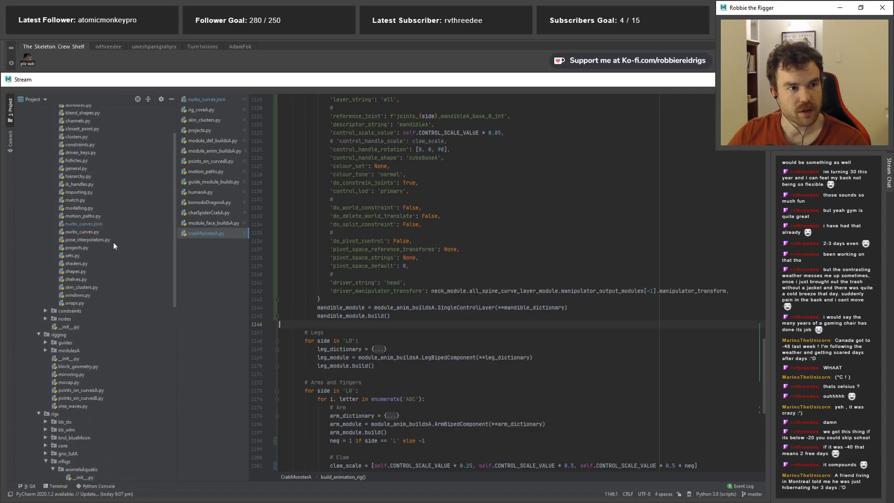
{"action": "left_click", "coordinate": [84, 284]}
{"action": "double_click", "coordinate": [84, 284]}
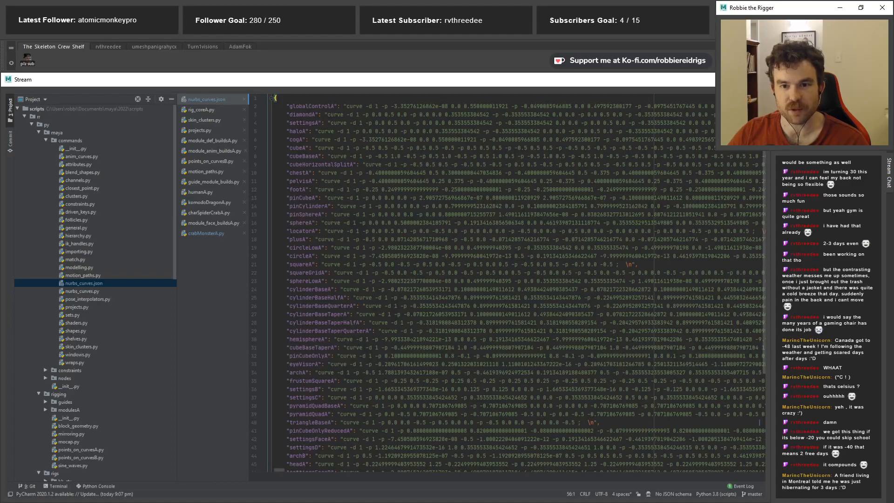
{"action": "scroll", "coordinate": [379, 326], "scroll_direction": "down", "scroll_amount": 5}
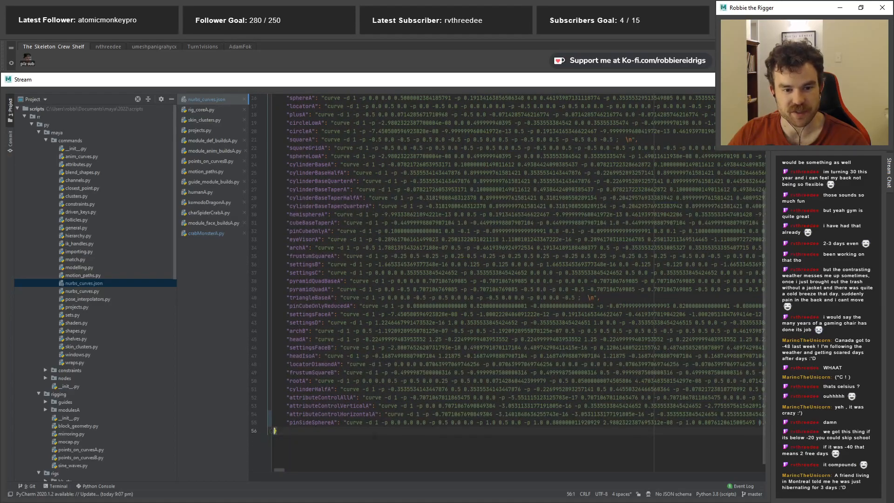
Switch back to Maya, try building a control shape from the library, and delete the resulting arch curve
{"action": "key", "text": "alt+Tab"}
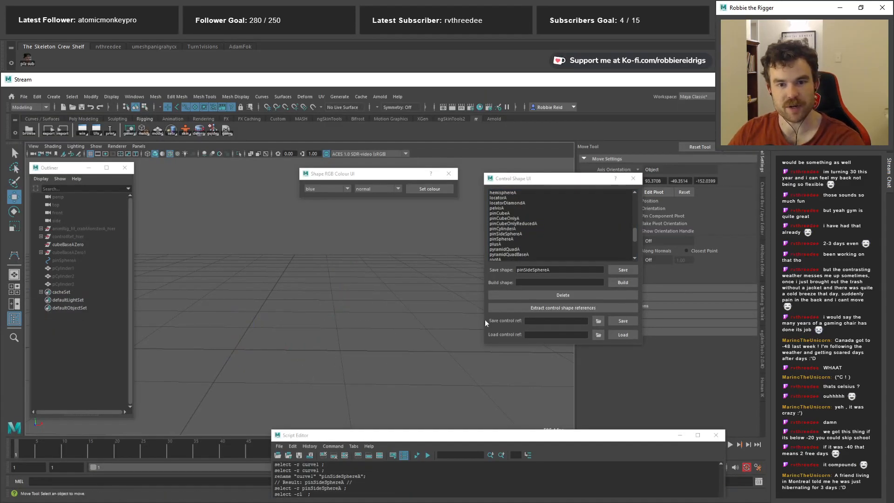
{"action": "left_click", "coordinate": [623, 283]}
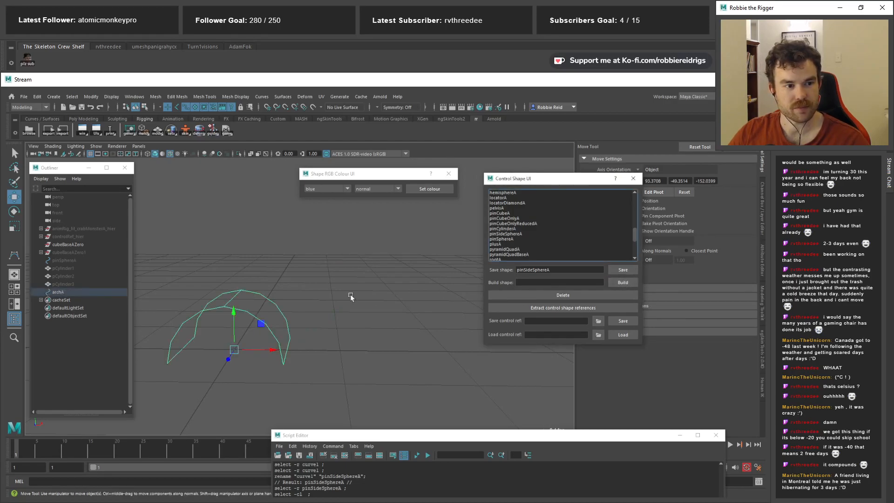
{"action": "left_click_drag", "start_coordinate": [349, 295], "coordinate": [275, 403]}
{"action": "key", "text": "Delete"}
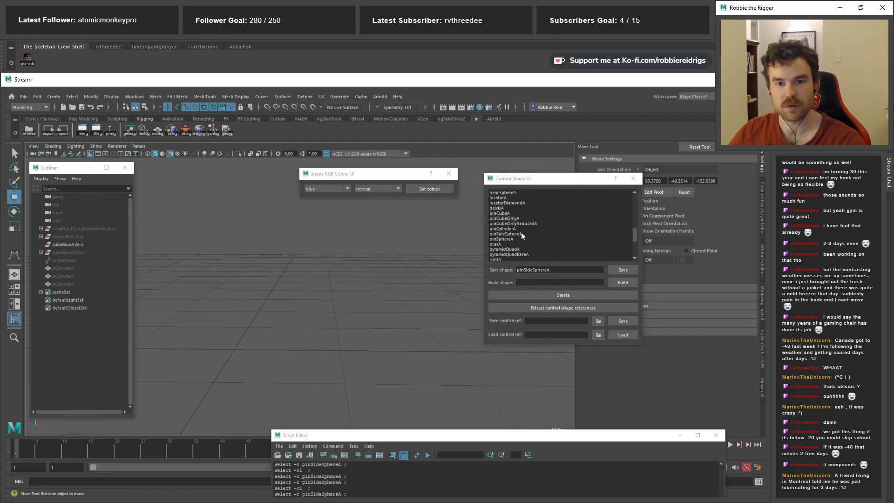
Build the saved pinSideSphereA shape from the library as a test and delete the built curve
{"action": "left_click", "coordinate": [503, 234]}
{"action": "left_click", "coordinate": [622, 283]}
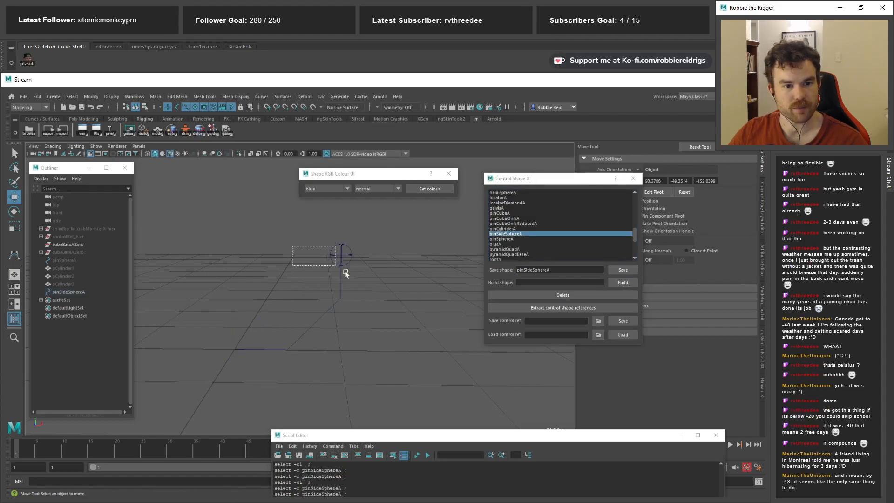
{"action": "key", "text": "Delete"}
{"action": "scroll", "coordinate": [279, 273], "scroll_direction": "down", "scroll_amount": 10}
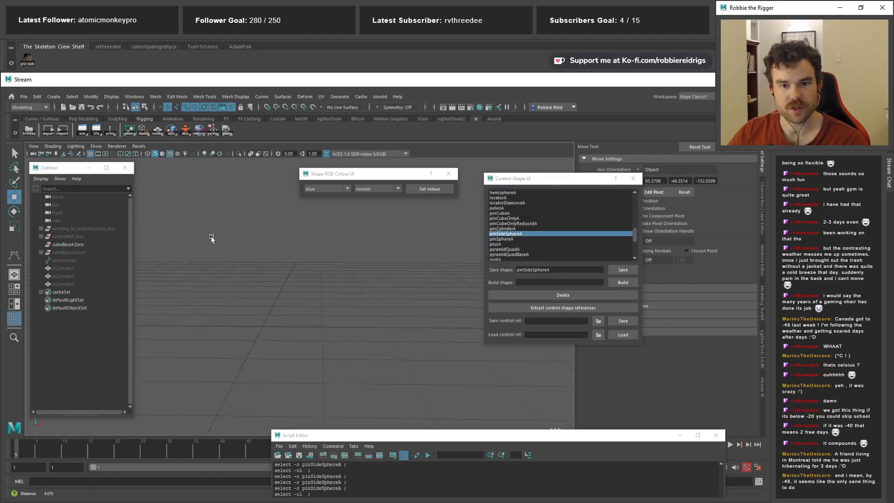
Build pinSideSphereA from the library again and unhide the animRig_M_crabMonsterA_hier group
{"action": "left_click", "coordinate": [621, 285]}
{"action": "scroll", "coordinate": [313, 299], "scroll_direction": "down", "scroll_amount": 5}
{"action": "middle_click_drag", "start_coordinate": [313, 299], "coordinate": [325, 362], "text": "alt"}
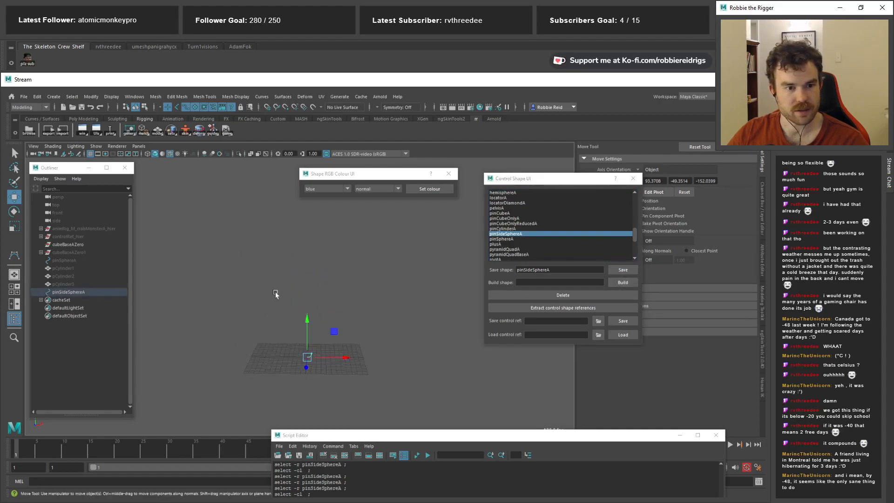
{"action": "left_click", "coordinate": [72, 229]}
{"action": "key", "text": "shift+h"}
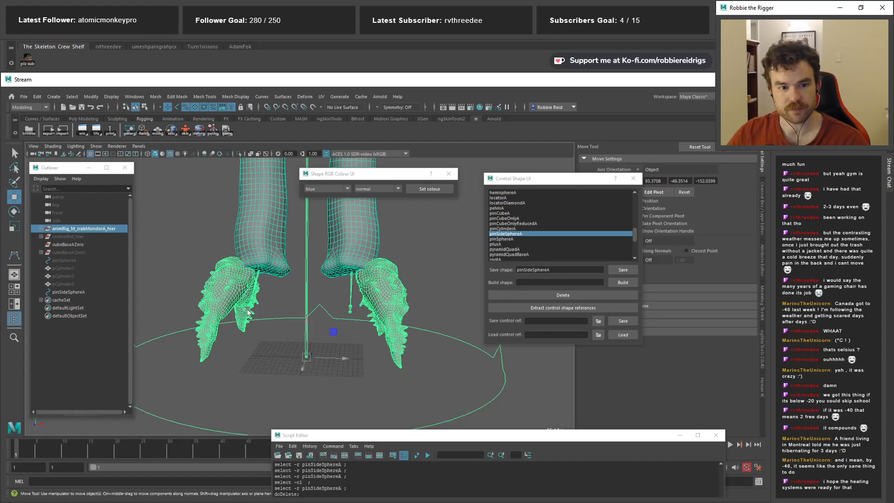
Move the pinSideSphereA curve up beside the monster's left upper torso, to about X 21.07, Y 146.1
{"action": "left_click", "coordinate": [65, 293]}
{"action": "scroll", "coordinate": [323, 301], "scroll_direction": "down", "scroll_amount": 5}
{"action": "middle_click_drag", "start_coordinate": [322, 302], "coordinate": [329, 351], "text": "alt"}
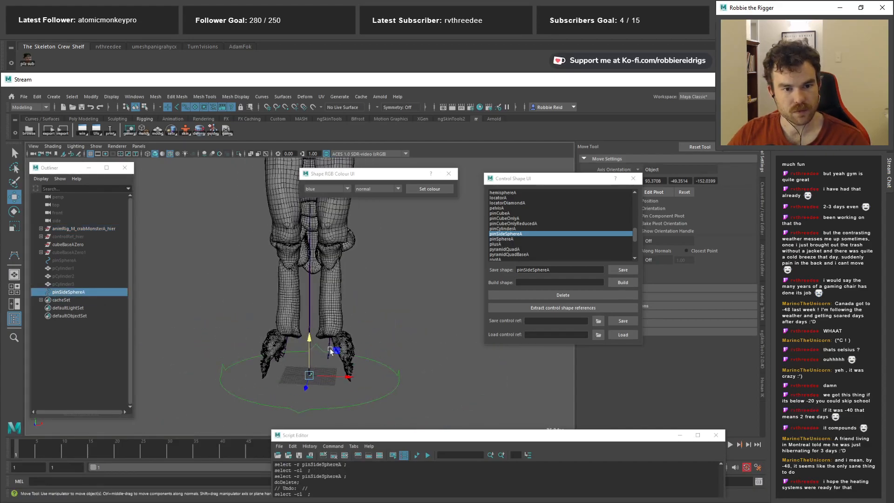
{"action": "left_click_drag", "start_coordinate": [334, 350], "coordinate": [374, 228]}
{"action": "scroll", "coordinate": [374, 228], "scroll_direction": "down", "scroll_amount": 2}
{"action": "middle_click_drag", "start_coordinate": [359, 260], "coordinate": [323, 418], "text": "alt"}
{"action": "left_click_drag", "start_coordinate": [343, 369], "coordinate": [351, 211]}
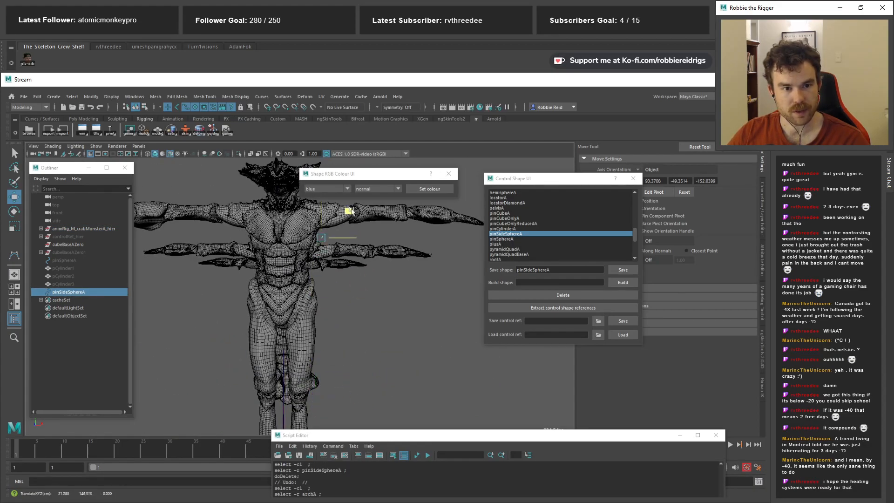
{"action": "scroll", "coordinate": [353, 212], "scroll_direction": "up", "scroll_amount": 5}
{"action": "left_click_drag", "start_coordinate": [361, 275], "coordinate": [332, 287], "text": "alt"}
{"action": "middle_click_drag", "start_coordinate": [344, 298], "coordinate": [370, 380], "text": "alt"}
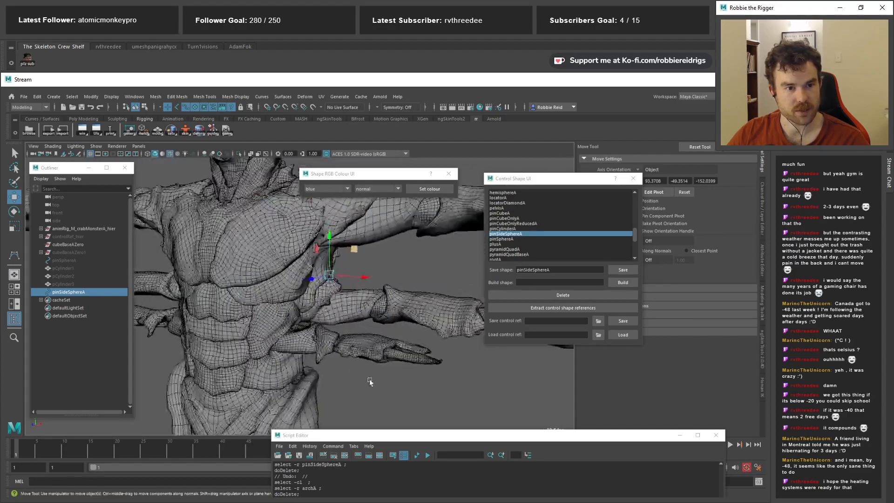
Unhide the controlRef_hier group to show the control reference curves around the monster
{"action": "left_click", "coordinate": [70, 252]}
{"action": "left_click", "coordinate": [70, 238]}
{"action": "key", "text": "h"}
{"action": "left_click_drag", "start_coordinate": [359, 297], "coordinate": [396, 307], "text": "alt"}
{"action": "scroll", "coordinate": [397, 308], "scroll_direction": "down", "scroll_amount": 5}
{"action": "scroll", "coordinate": [356, 226], "scroll_direction": "up", "scroll_amount": 2}
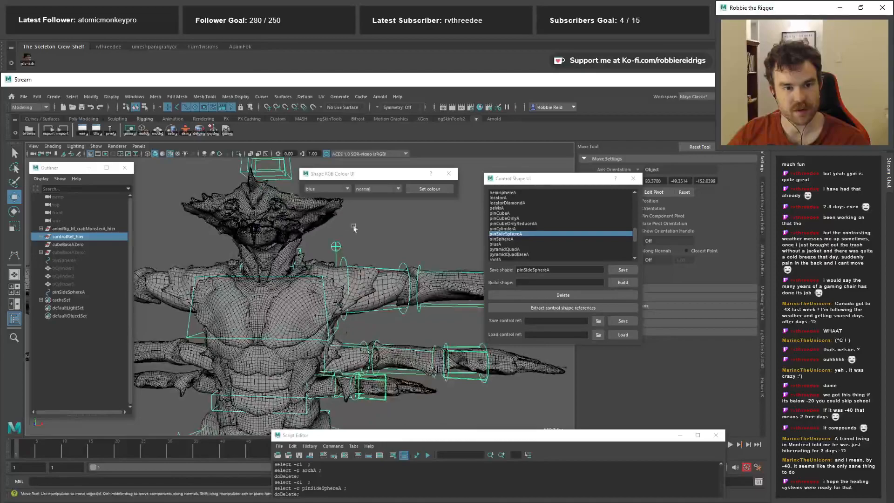
Scale the upper left arm's clavicle control reference uniformly to 1.25
{"action": "left_click", "coordinate": [336, 241]}
{"action": "left_click_drag", "start_coordinate": [332, 249], "coordinate": [314, 261], "text": "alt"}
{"action": "key", "text": "r"}
{"action": "left_click_drag", "start_coordinate": [311, 298], "coordinate": [324, 299]}
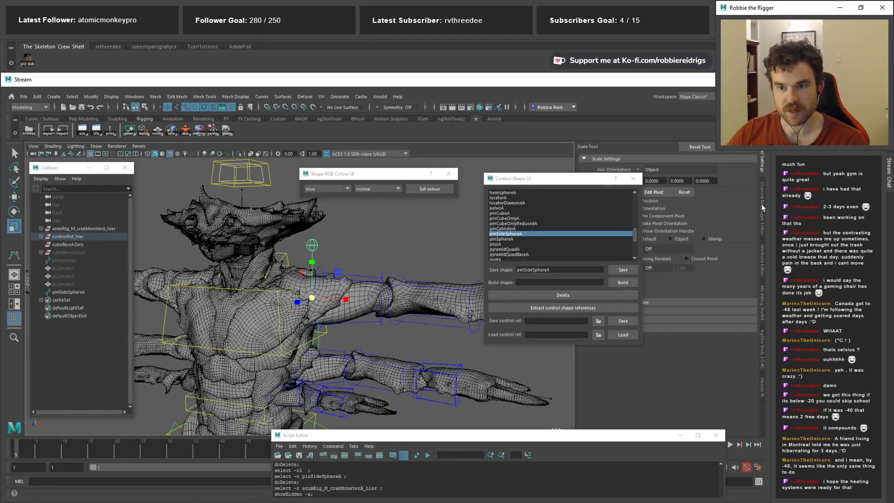
{"action": "left_click", "coordinate": [762, 208]}
{"action": "left_click_drag", "start_coordinate": [740, 207], "coordinate": [742, 220]}
{"action": "type", "text": "1.25"}
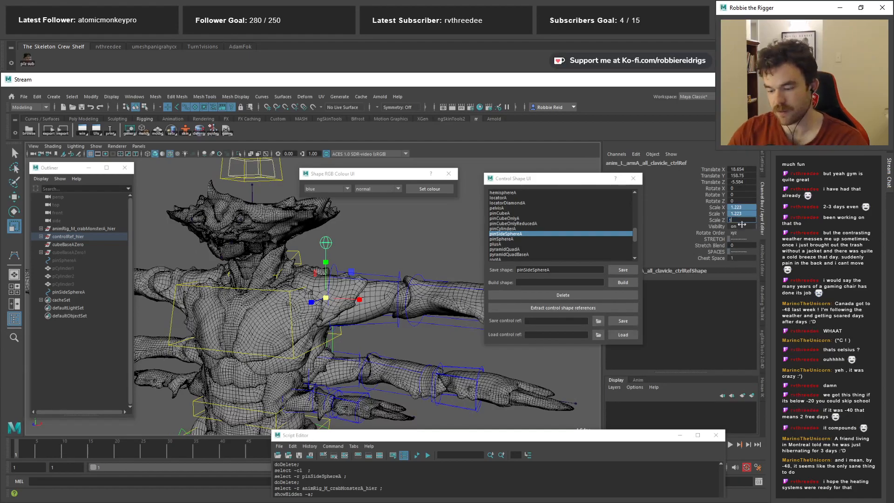
{"action": "key", "text": "Return"}
{"action": "left_click", "coordinate": [349, 222]}
Switch the viewport to wireframe and hide the polygon meshes, leaving the joints and control curves around the left arms displayed
{"action": "middle_click_drag", "start_coordinate": [341, 265], "coordinate": [286, 214], "text": "alt"}
{"action": "right_click_drag", "start_coordinate": [286, 214], "coordinate": [323, 287], "text": "alt"}
{"action": "key", "text": "4"}
{"action": "middle_click_drag", "start_coordinate": [323, 287], "coordinate": [295, 316], "text": "alt"}
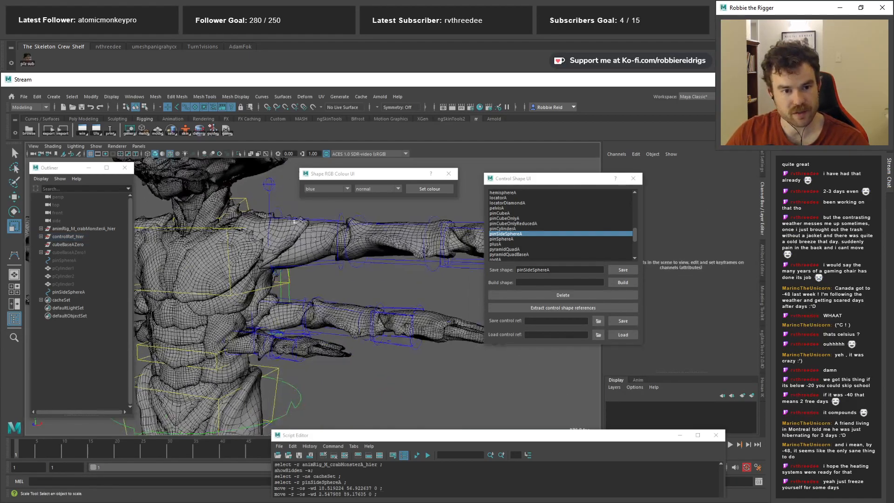
{"action": "right_click_drag", "start_coordinate": [295, 316], "coordinate": [373, 324], "text": "alt"}
{"action": "middle_click_drag", "start_coordinate": [373, 324], "coordinate": [389, 258], "text": "alt"}
{"action": "left_click_drag", "start_coordinate": [390, 257], "coordinate": [346, 252], "text": "alt"}
{"action": "middle_click_drag", "start_coordinate": [346, 252], "coordinate": [380, 282], "text": "alt"}
{"action": "right_click_drag", "start_coordinate": [379, 282], "coordinate": [361, 275], "text": "alt"}
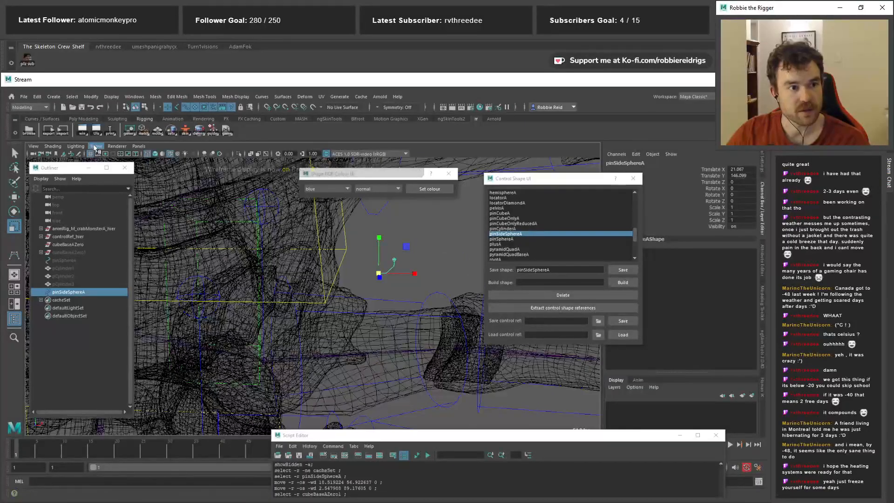
{"action": "left_click", "coordinate": [96, 146]}
{"action": "left_click", "coordinate": [108, 227]}
{"action": "left_click_drag", "start_coordinate": [336, 303], "coordinate": [345, 316], "text": "alt"}
{"action": "key", "text": "w"}
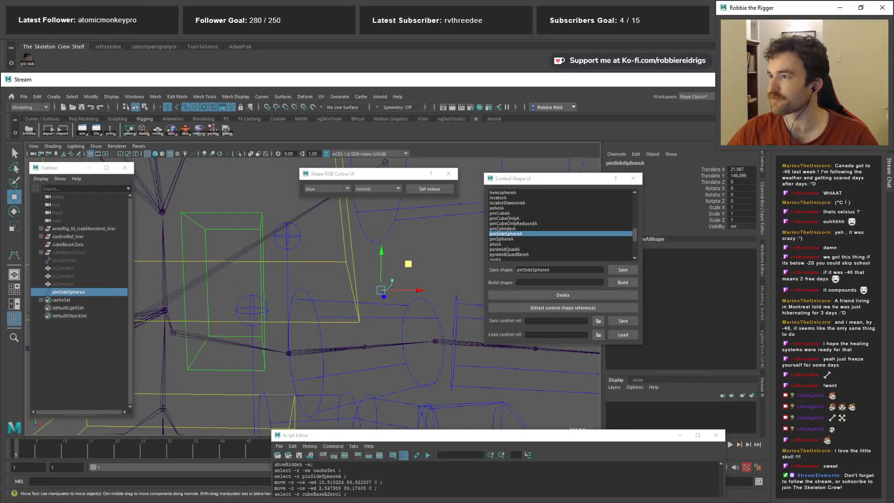
Snap the pinSideSphereA curve onto the middle left arm's shoulder joint at X 12.327, Y 138.443, Z -5.958
{"action": "left_click", "coordinate": [332, 289]}
{"action": "scroll", "coordinate": [343, 286], "scroll_direction": "down", "scroll_amount": 2}
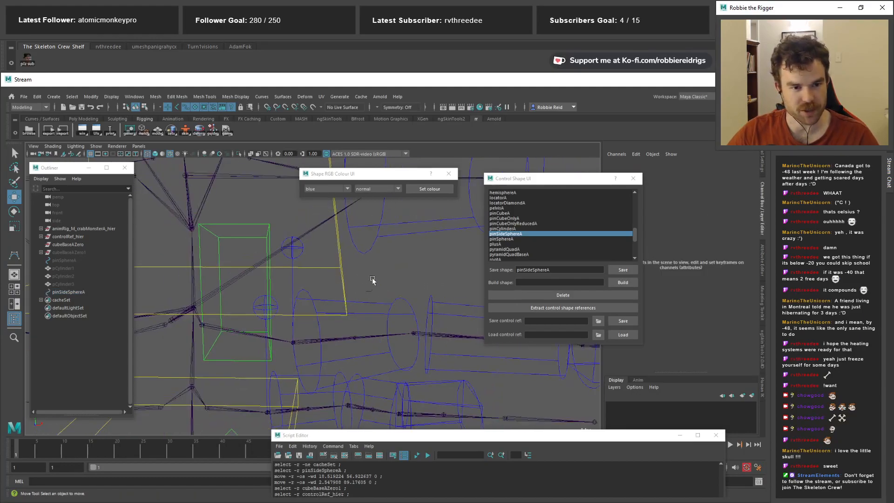
{"action": "left_click", "coordinate": [375, 283]}
{"action": "scroll", "coordinate": [381, 298], "scroll_direction": "up", "scroll_amount": 2}
{"action": "left_click_drag", "start_coordinate": [382, 315], "coordinate": [379, 331], "text": "alt"}
{"action": "middle_click_drag", "start_coordinate": [379, 331], "coordinate": [419, 343], "text": "alt"}
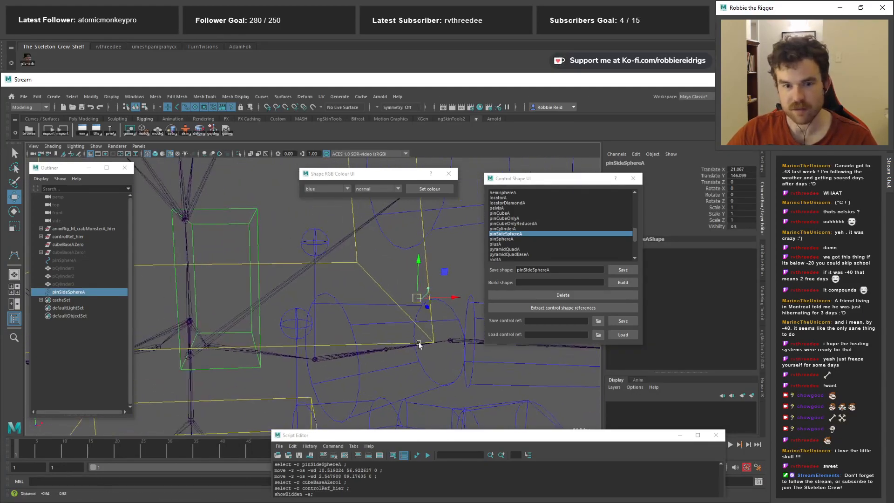
{"action": "left_click_drag", "start_coordinate": [416, 297], "coordinate": [438, 392]}
Scale pinSideSphereA uniformly to about 13.07 so its pin stands out above the middle left arm
{"action": "key", "text": "r"}
{"action": "scroll", "coordinate": [342, 347], "scroll_direction": "down", "scroll_amount": 4}
{"action": "left_click_drag", "start_coordinate": [325, 340], "coordinate": [355, 360], "text": "alt"}
{"action": "scroll", "coordinate": [323, 347], "scroll_direction": "up", "scroll_amount": 2}
{"action": "left_click_drag", "start_coordinate": [355, 359], "coordinate": [325, 351], "text": "alt"}
{"action": "right_click_drag", "start_coordinate": [326, 351], "coordinate": [309, 351], "text": "alt"}
{"action": "left_click_drag", "start_coordinate": [309, 351], "coordinate": [329, 339], "text": "alt"}
{"action": "right_click_drag", "start_coordinate": [329, 339], "coordinate": [283, 269], "text": "alt"}
{"action": "left_click_drag", "start_coordinate": [283, 269], "coordinate": [327, 281], "text": "alt"}
{"action": "left_click_drag", "start_coordinate": [270, 335], "coordinate": [278, 336]}
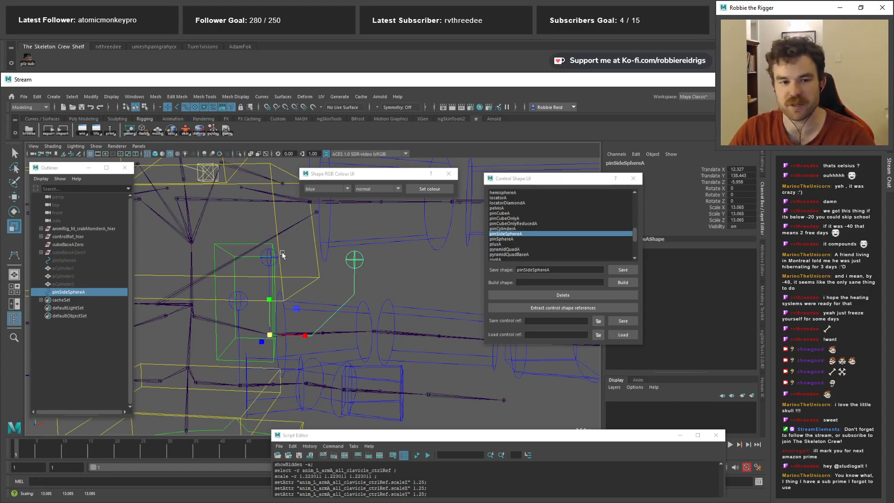
{"action": "left_click", "coordinate": [339, 290]}
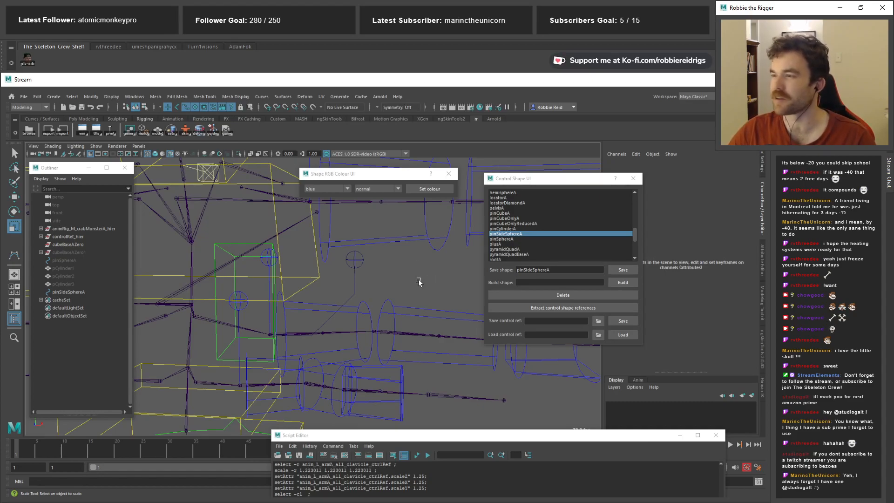
Set the colour of the pinSideSphereA curve to blue with the normal tone
{"action": "left_click", "coordinate": [355, 259]}
{"action": "mouse_move", "coordinate": [363, 294]}
{"action": "left_mouse_down", "text": "alt"}
{"action": "mouse_move", "coordinate": [335, 302]}
{"action": "mouse_move", "coordinate": [356, 298]}
{"action": "mouse_move", "coordinate": [370, 278]}
{"action": "mouse_move", "coordinate": [347, 294]}
{"action": "left_mouse_up", "text": "alt"}
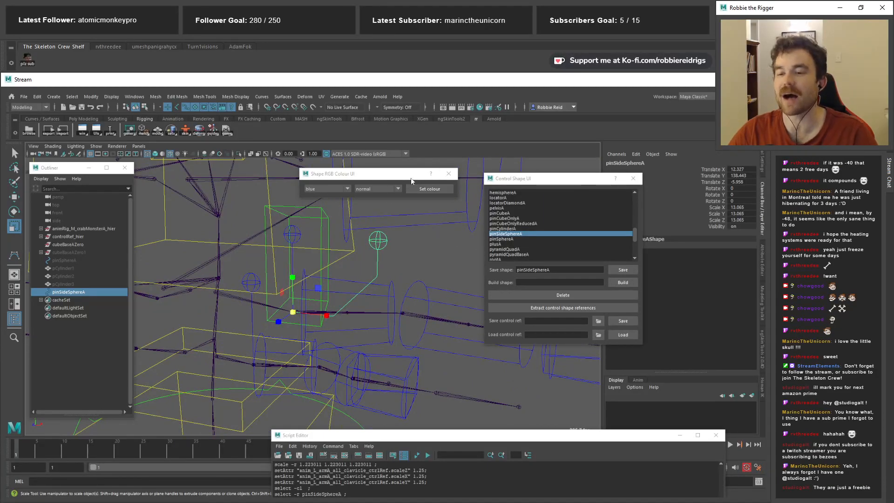
{"action": "left_click_drag", "start_coordinate": [364, 174], "coordinate": [367, 175]}
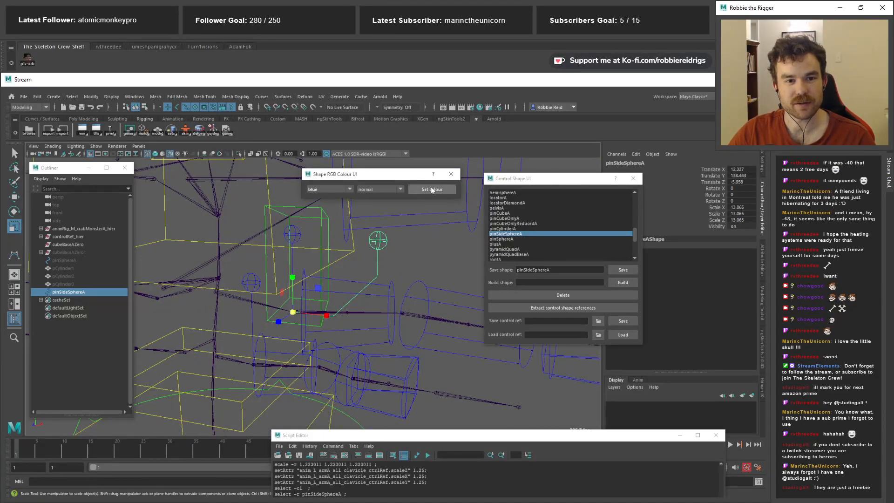
{"action": "left_click", "coordinate": [431, 266]}
{"action": "left_click_drag", "start_coordinate": [431, 267], "coordinate": [323, 270], "text": "alt"}
{"action": "right_click_drag", "start_coordinate": [322, 270], "coordinate": [371, 261], "text": "alt"}
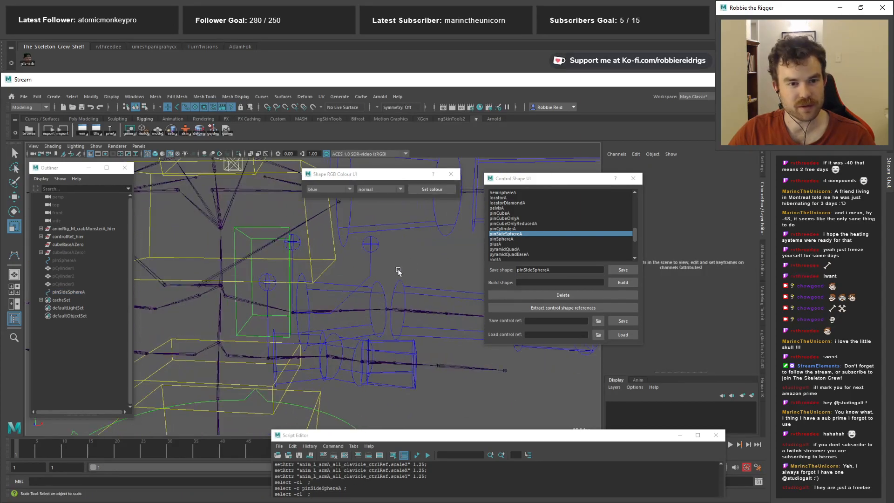
Duplicate pinSideSphereA and snap the copy onto the lowest left arm's shoulder joint at X 10.018, Y 132.902, Z 3.38
{"action": "left_click", "coordinate": [371, 271]}
{"action": "key", "text": "ctrl+d"}
{"action": "key", "text": "w"}
{"action": "left_click_drag", "start_coordinate": [313, 338], "coordinate": [279, 356], "text": "alt"}
{"action": "key", "text": "v"}
{"action": "left_click_drag", "start_coordinate": [338, 356], "coordinate": [114, 314], "text": "alt"}
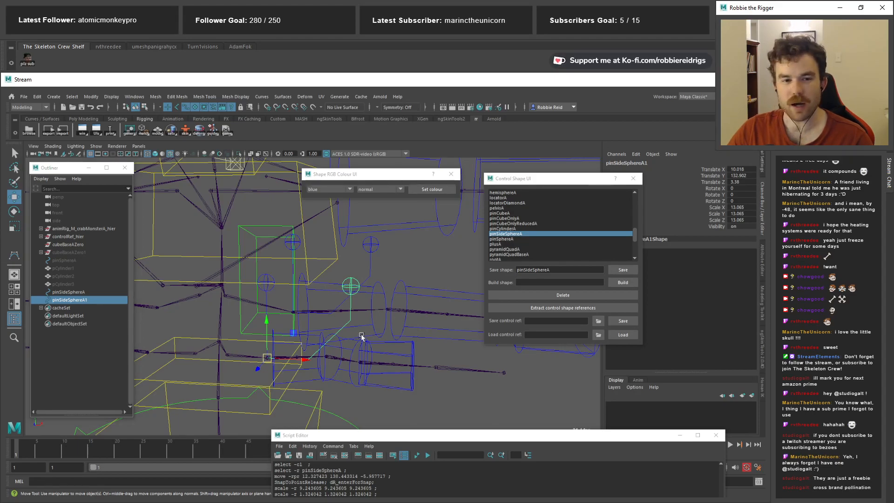
{"action": "left_click", "coordinate": [389, 266]}
Save the scene with both pin side sphere curves in place
{"action": "middle_click_drag", "start_coordinate": [413, 264], "coordinate": [419, 269], "text": "alt"}
{"action": "key", "text": "q"}
{"action": "key", "text": "ctrl+s"}
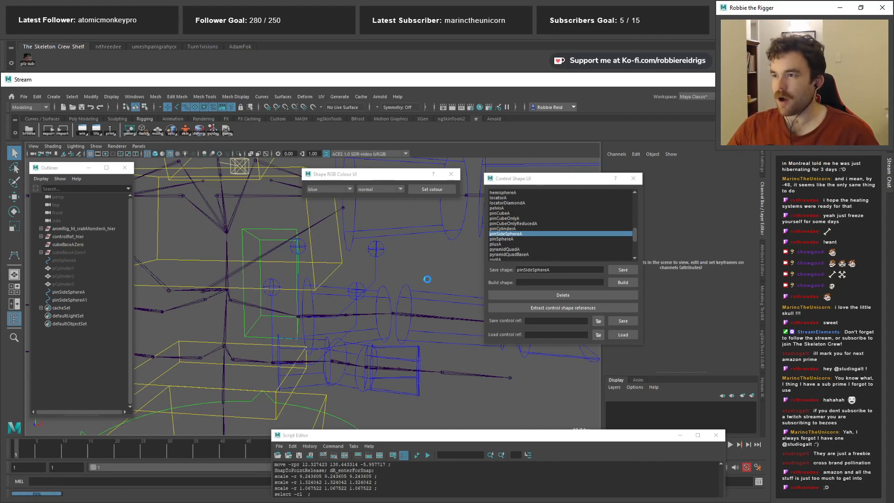
Check the placed pin curves from a raised side angle and save the scene again
{"action": "key", "text": "w"}
{"action": "left_click", "coordinate": [427, 290]}
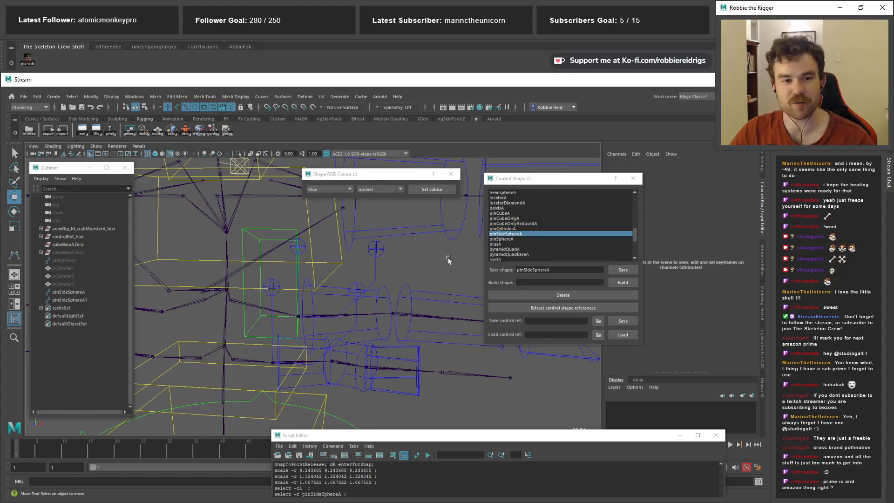
{"action": "left_click_drag", "start_coordinate": [445, 266], "coordinate": [413, 285], "text": "alt"}
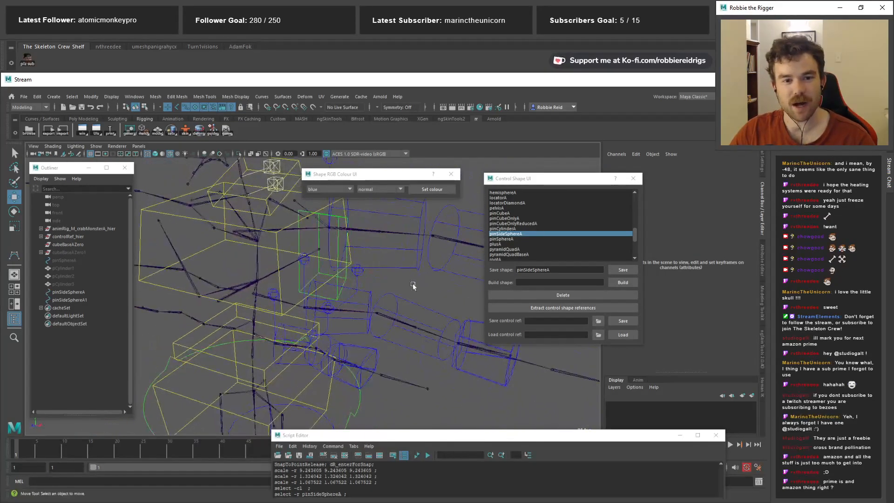
{"action": "middle_click_drag", "start_coordinate": [412, 284], "coordinate": [411, 300], "text": "alt"}
{"action": "key", "text": "ctrl+s"}
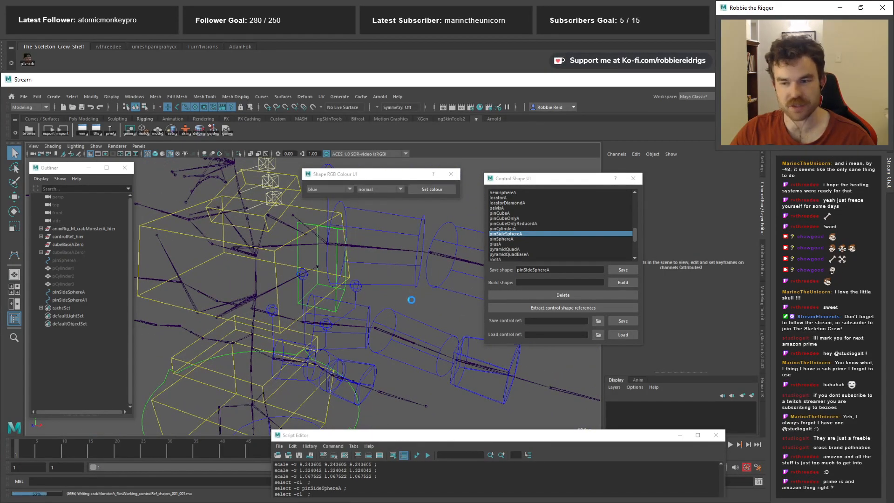